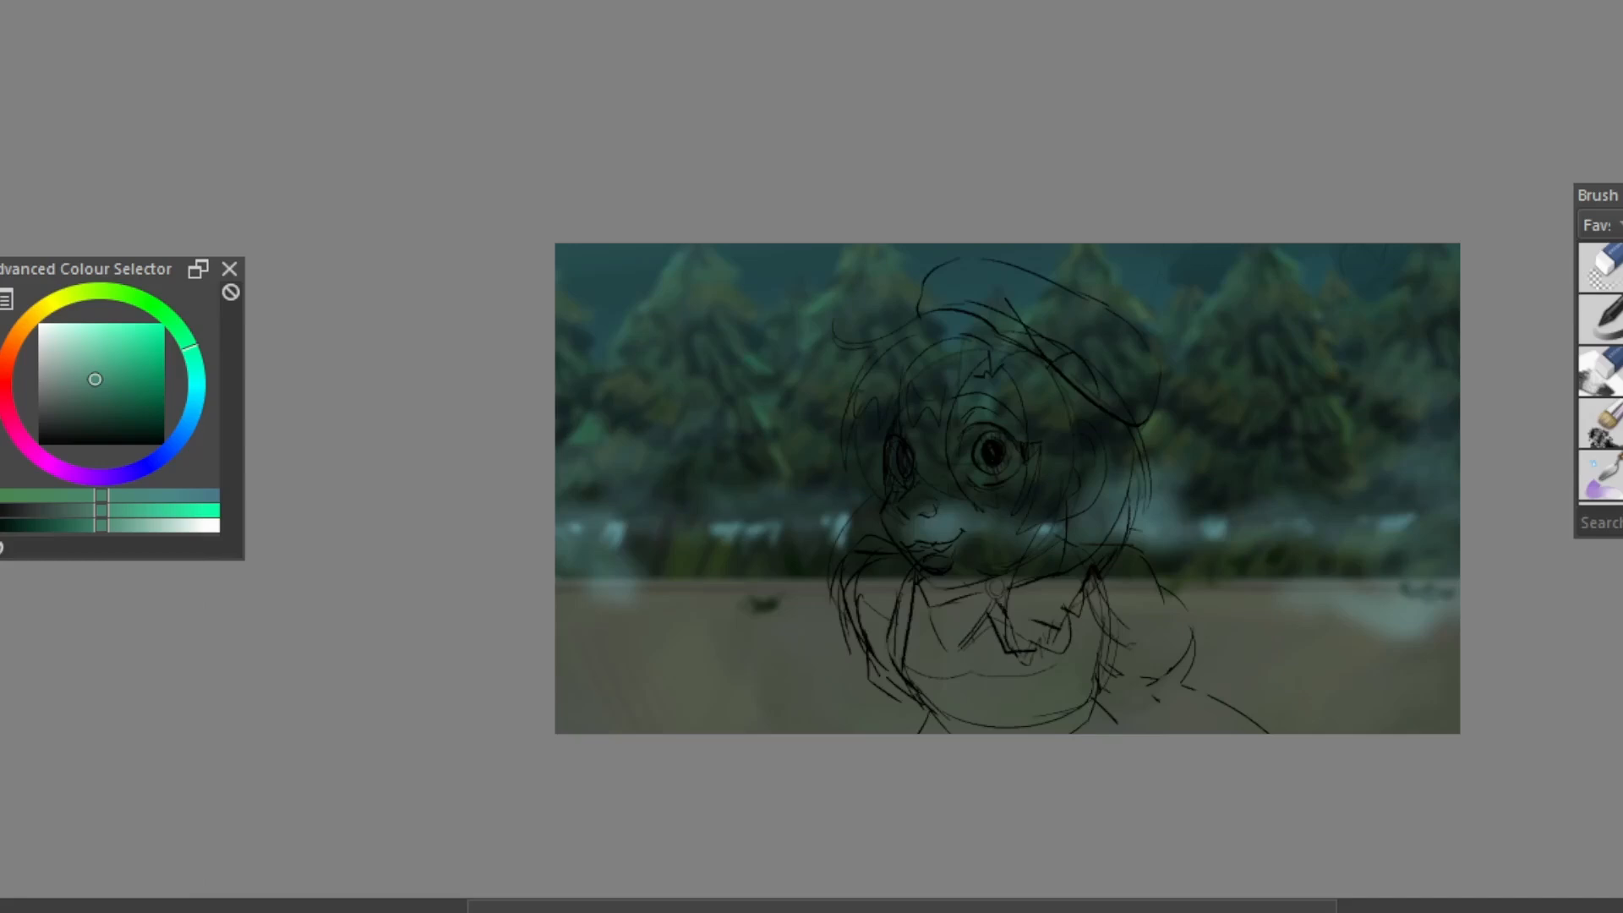
# Examine the painted forest background's brushwork up close, along with the rough character sketch
pyautogui.scroll(2, 1059, 454)
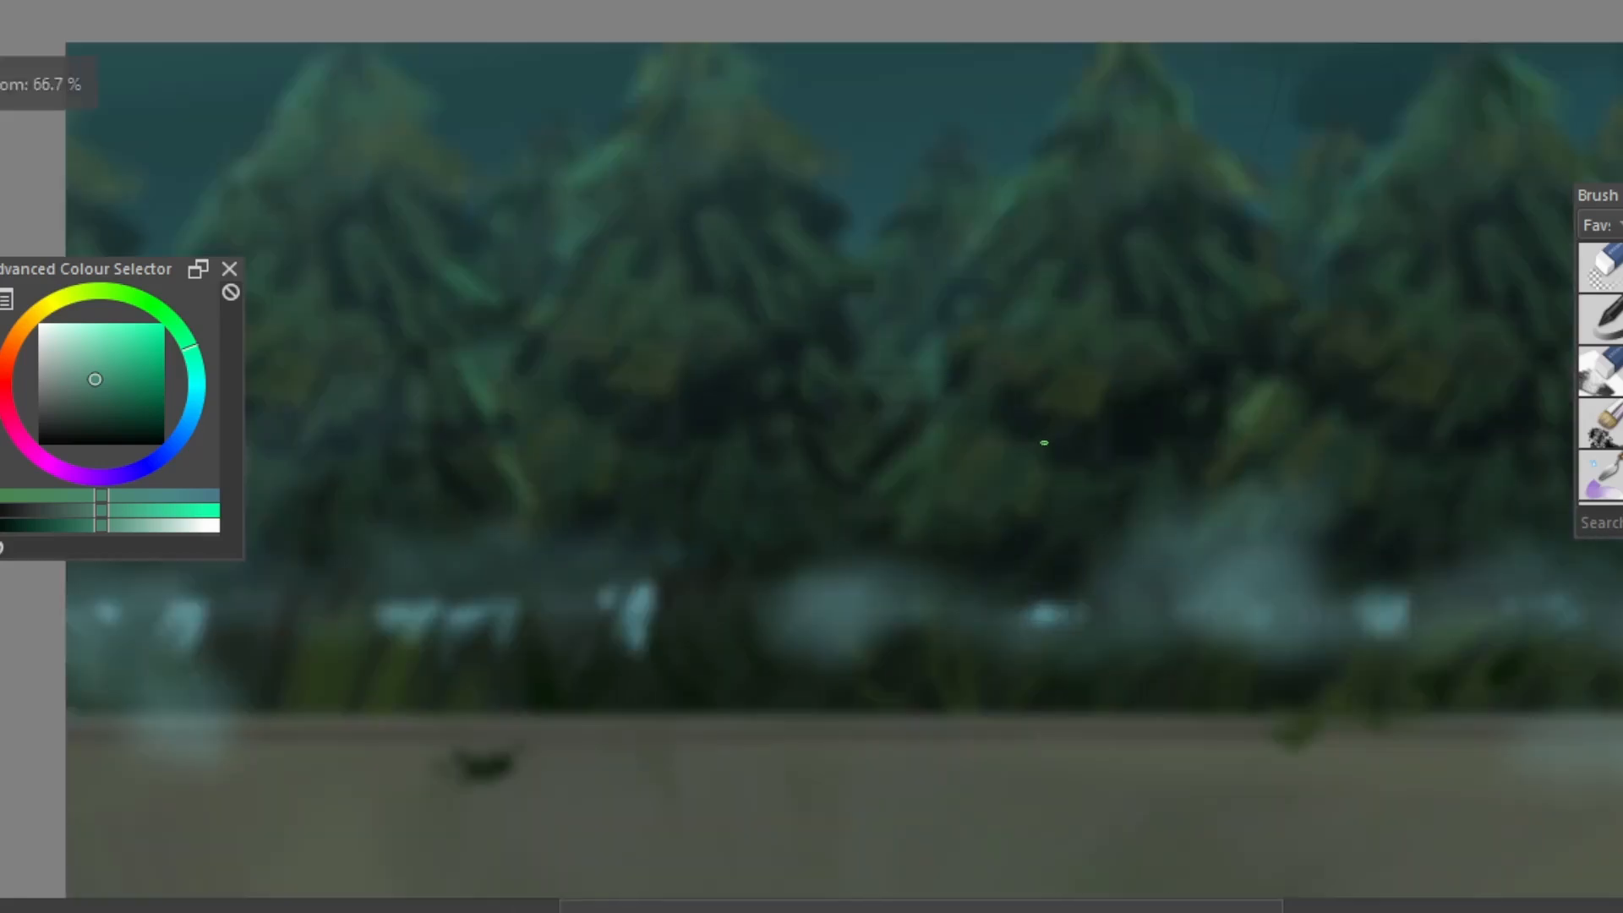
pyautogui.scroll(-2, 1044, 442)
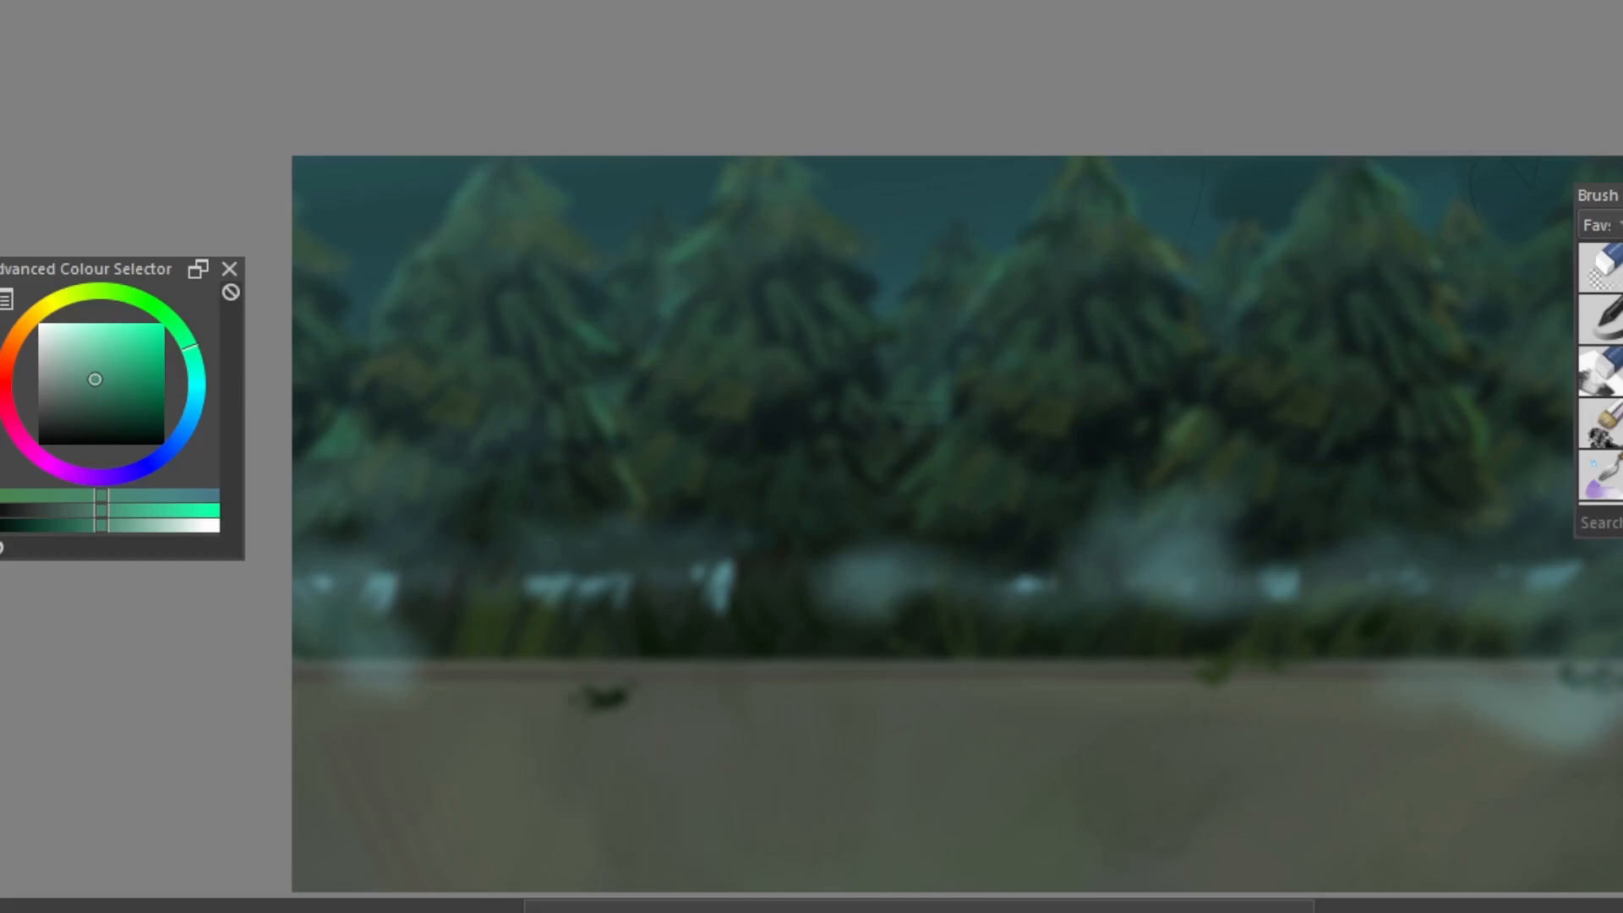
pyautogui.scroll(-1, 1251, 390)
pyautogui.scroll(1, 1251, 390)
pyautogui.scroll(1, 1227, 409)
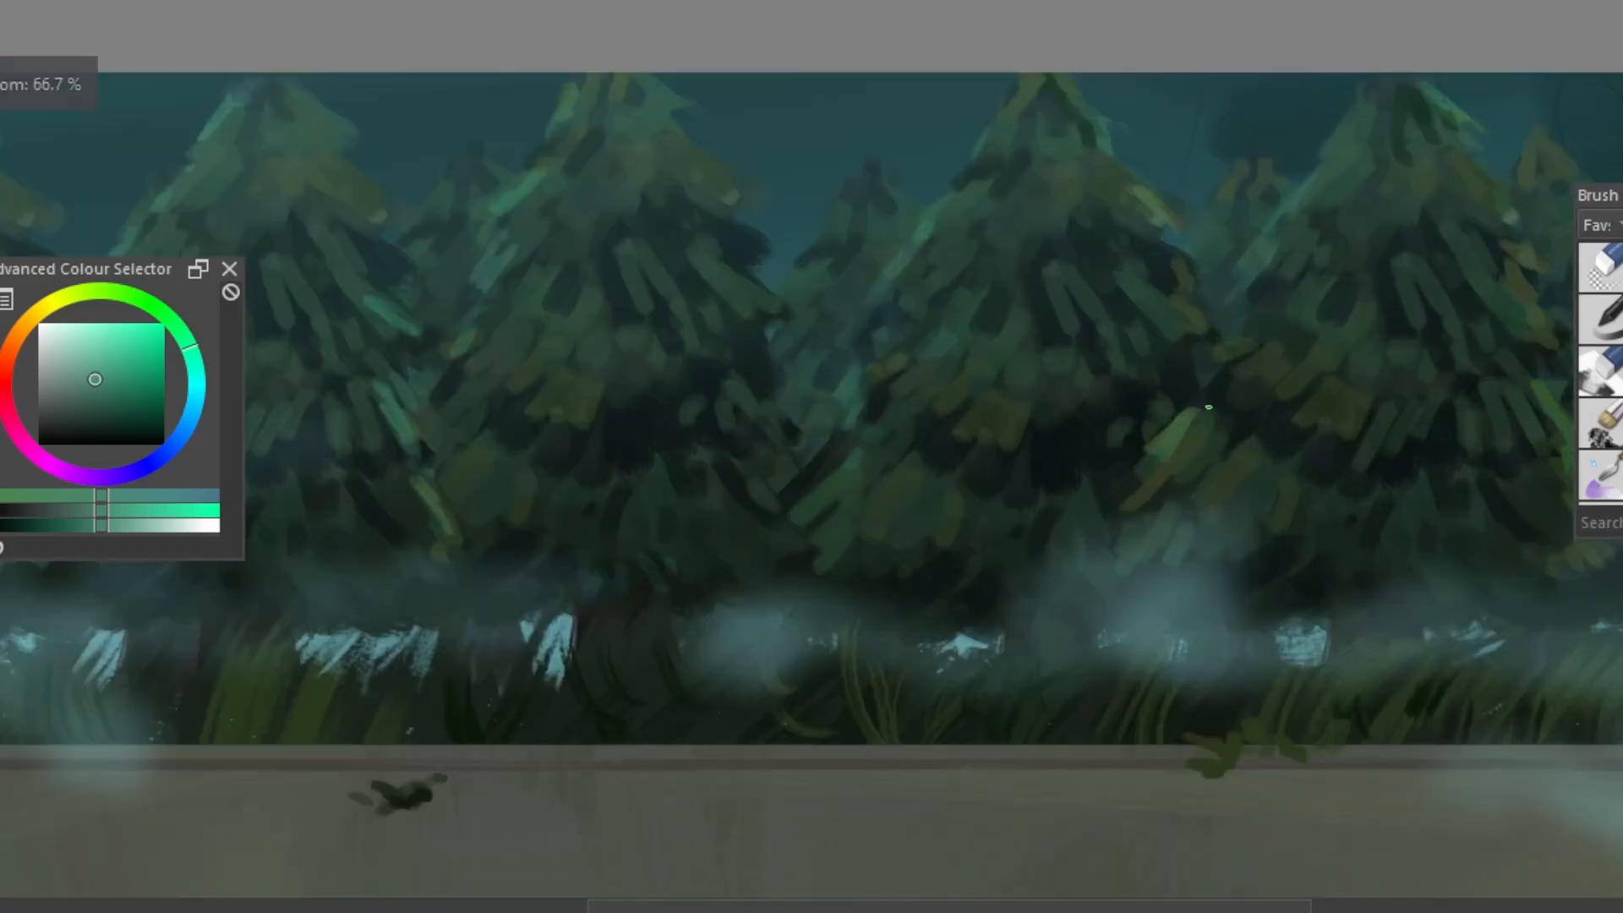
pyautogui.scroll(-1, 1159, 441)
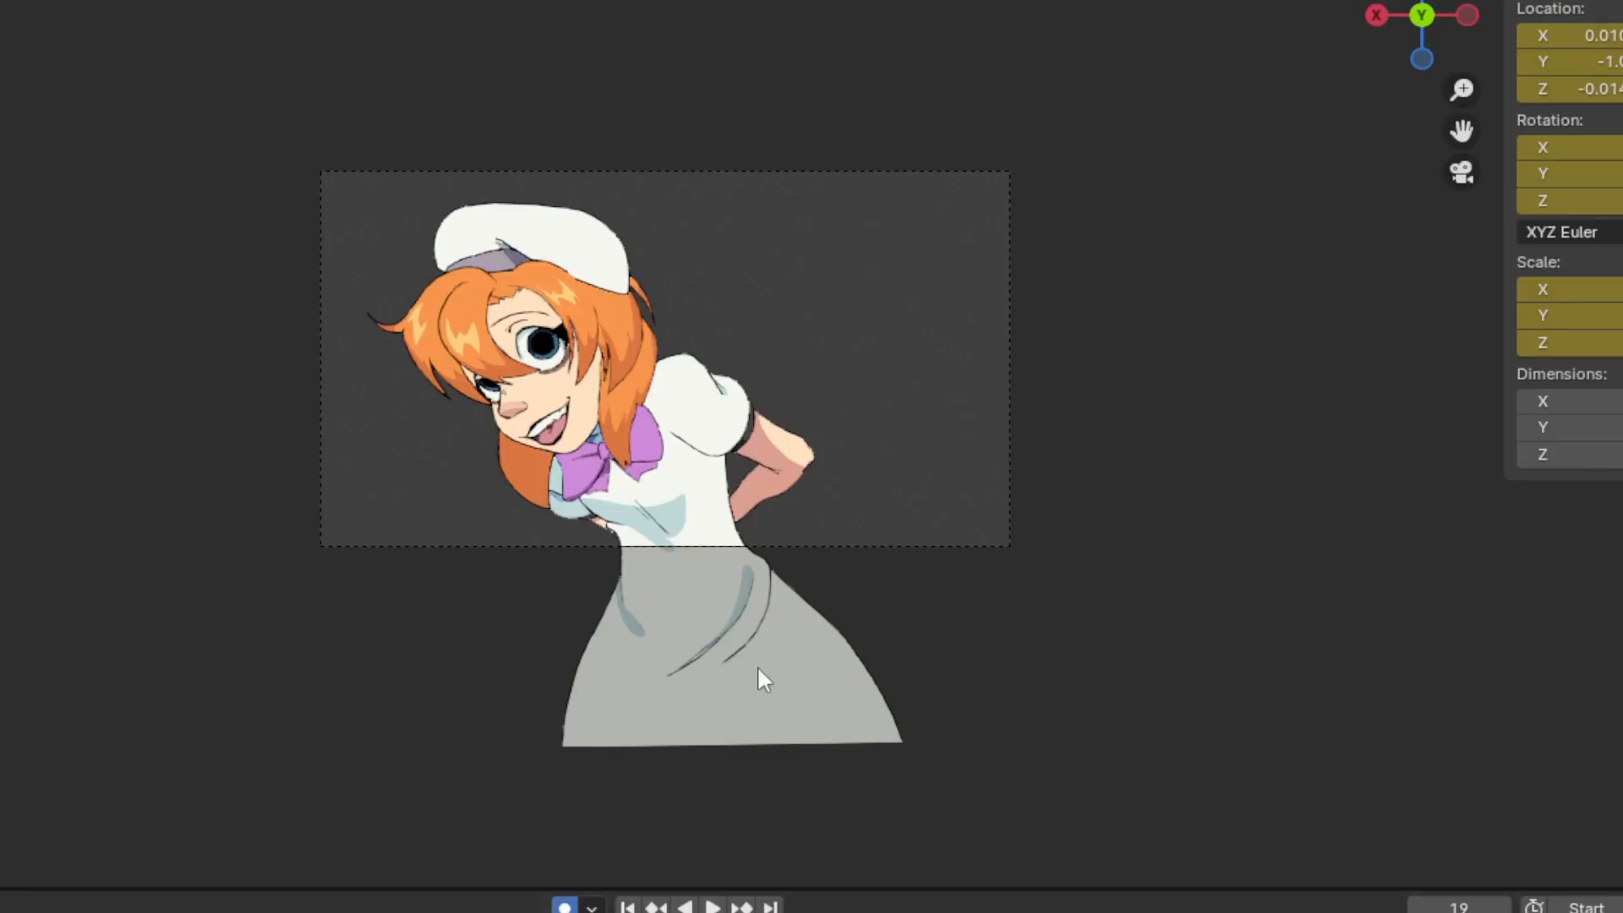
pyautogui.scroll(4, 593, 505)
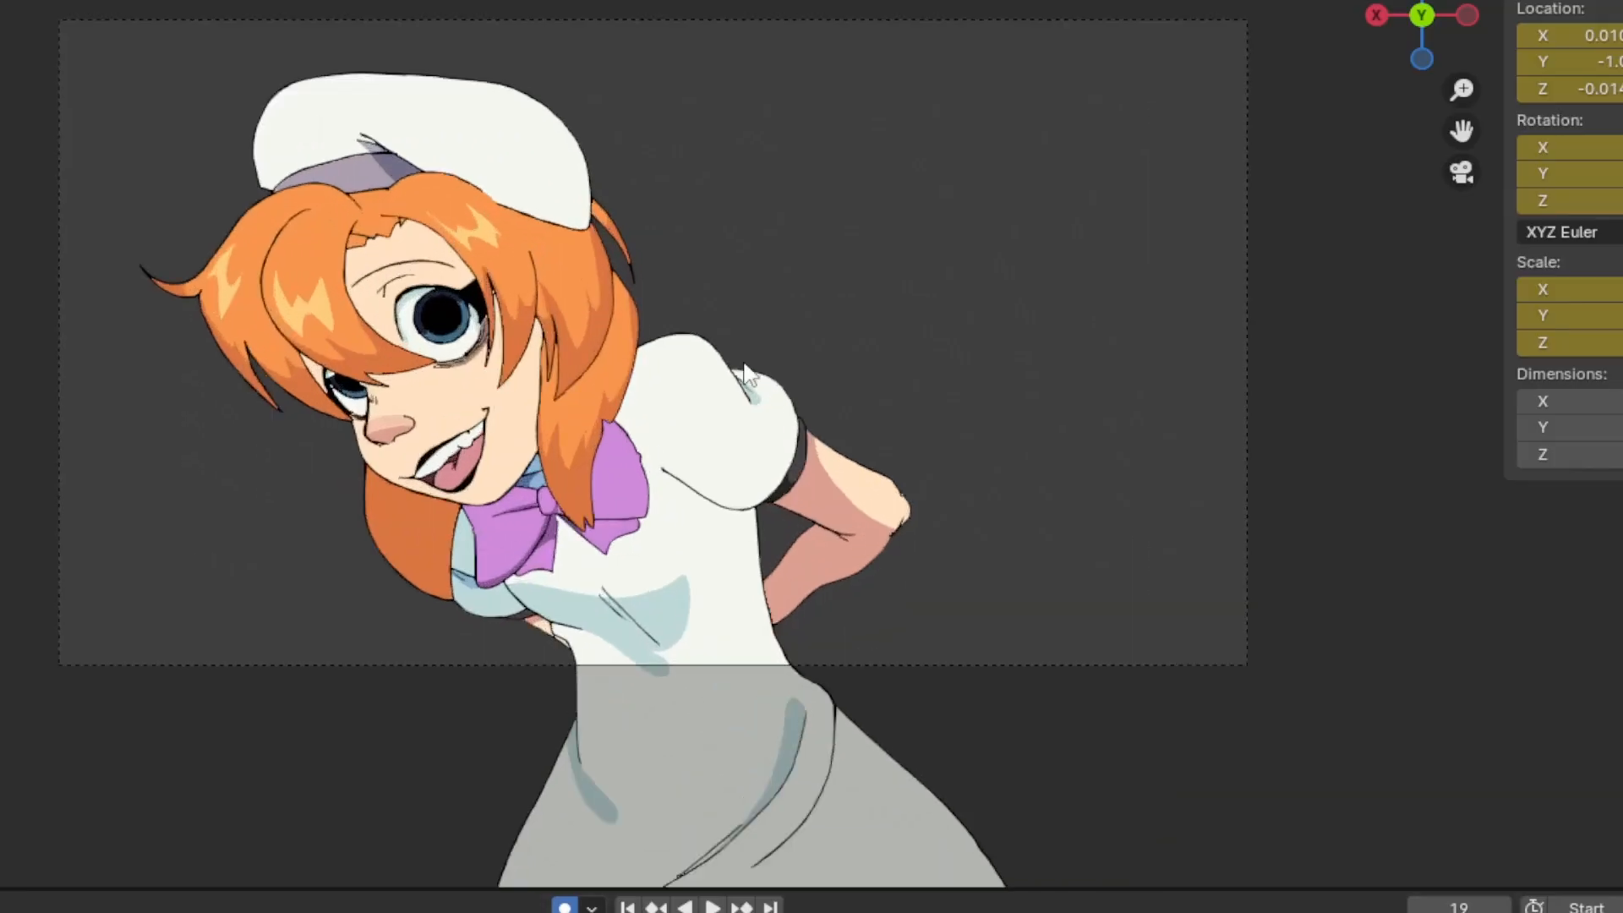
# Inspect the character's placement in front of the sketch plane from an angle and from the front, ending in the camera view
pyautogui.moveTo(1036, 297); pyautogui.dragTo(975, 335, button='middle')
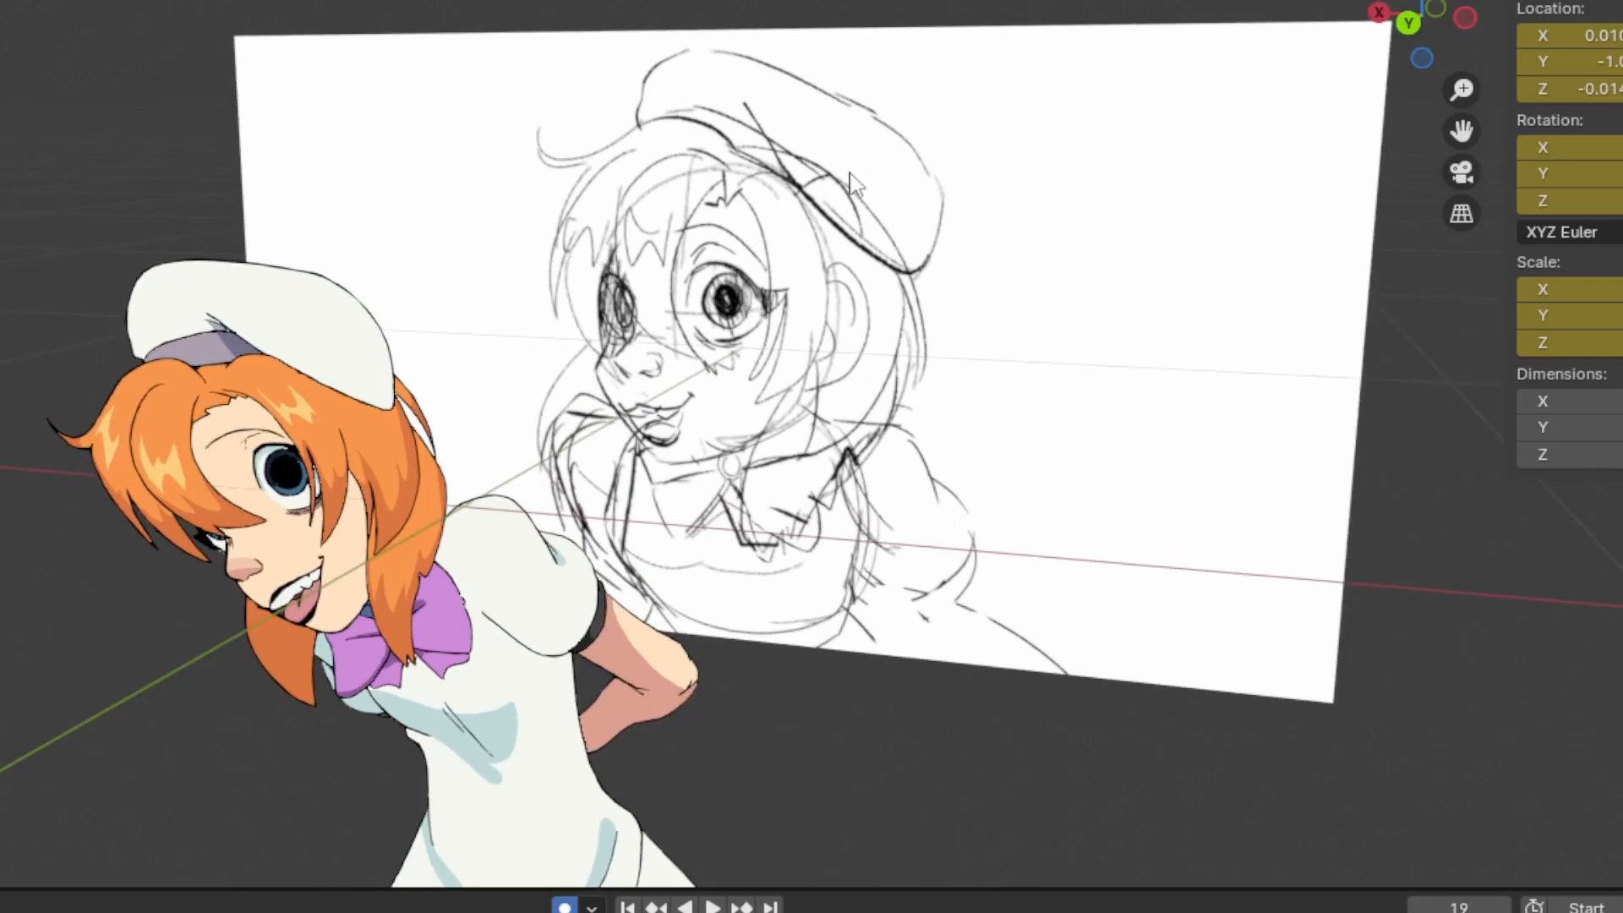
pyautogui.click(1420, 28)
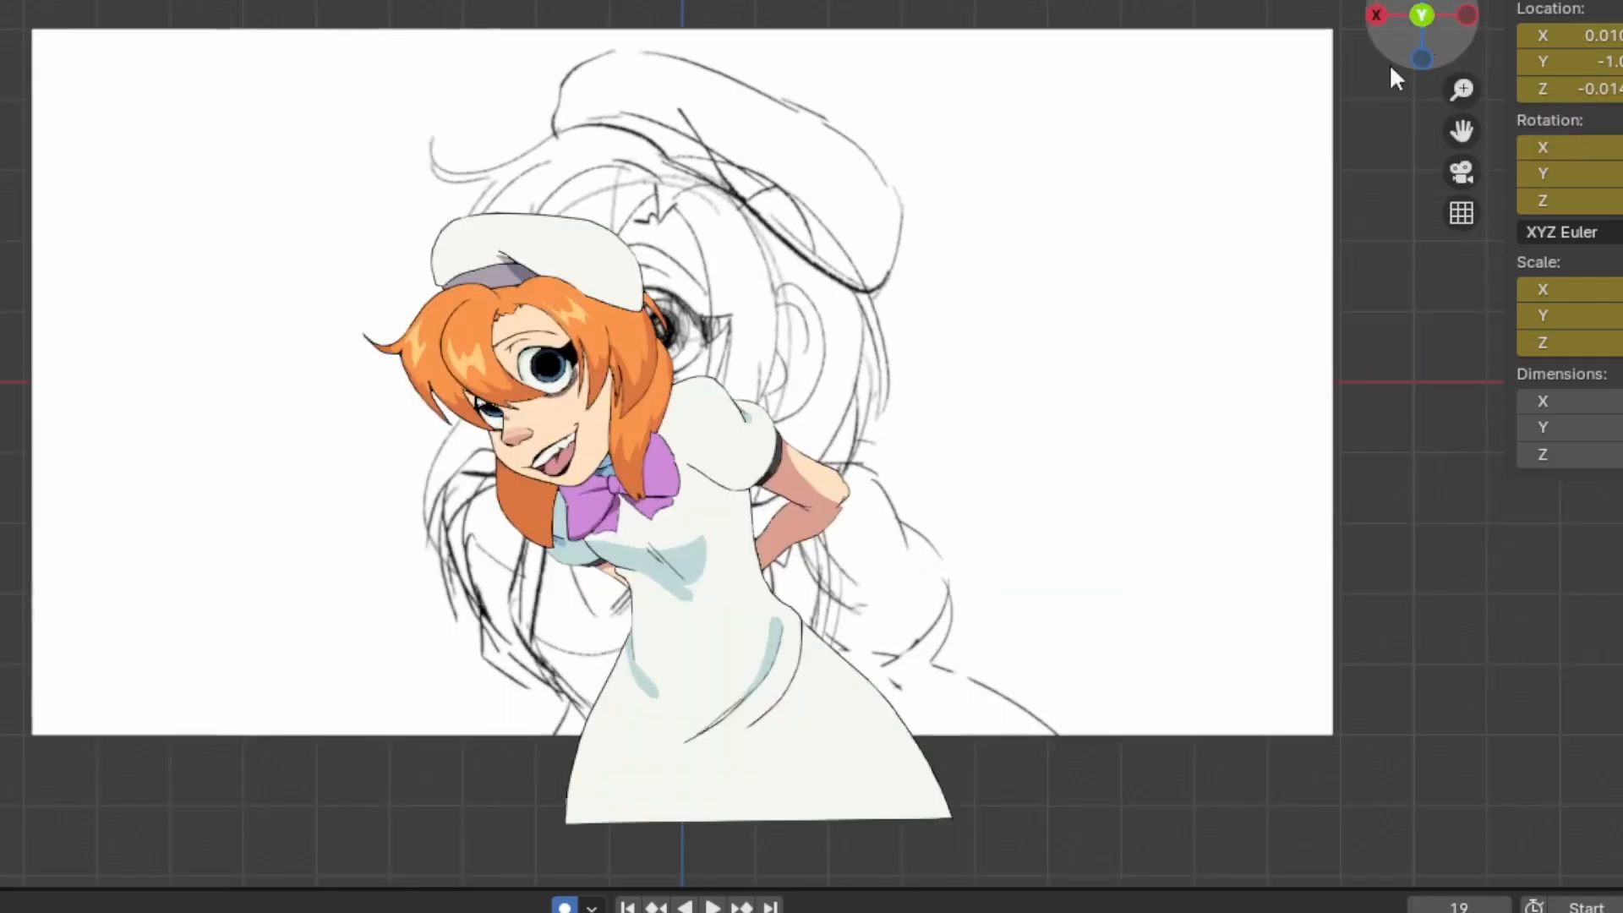
pyautogui.scroll(5, 355, 444)
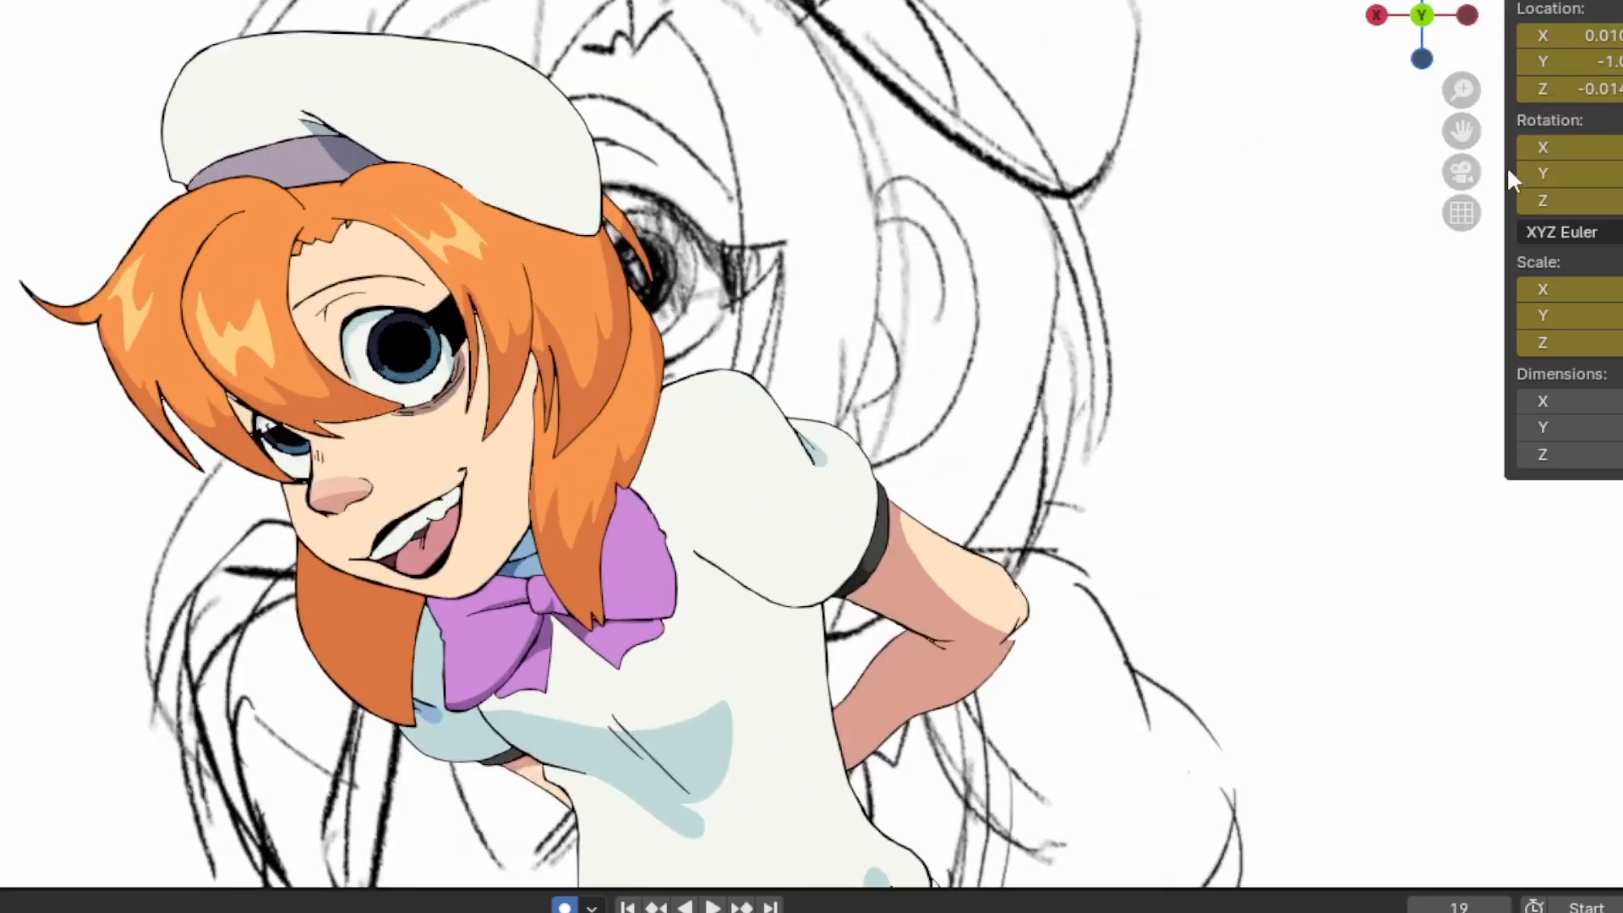
pyautogui.click(1462, 173)
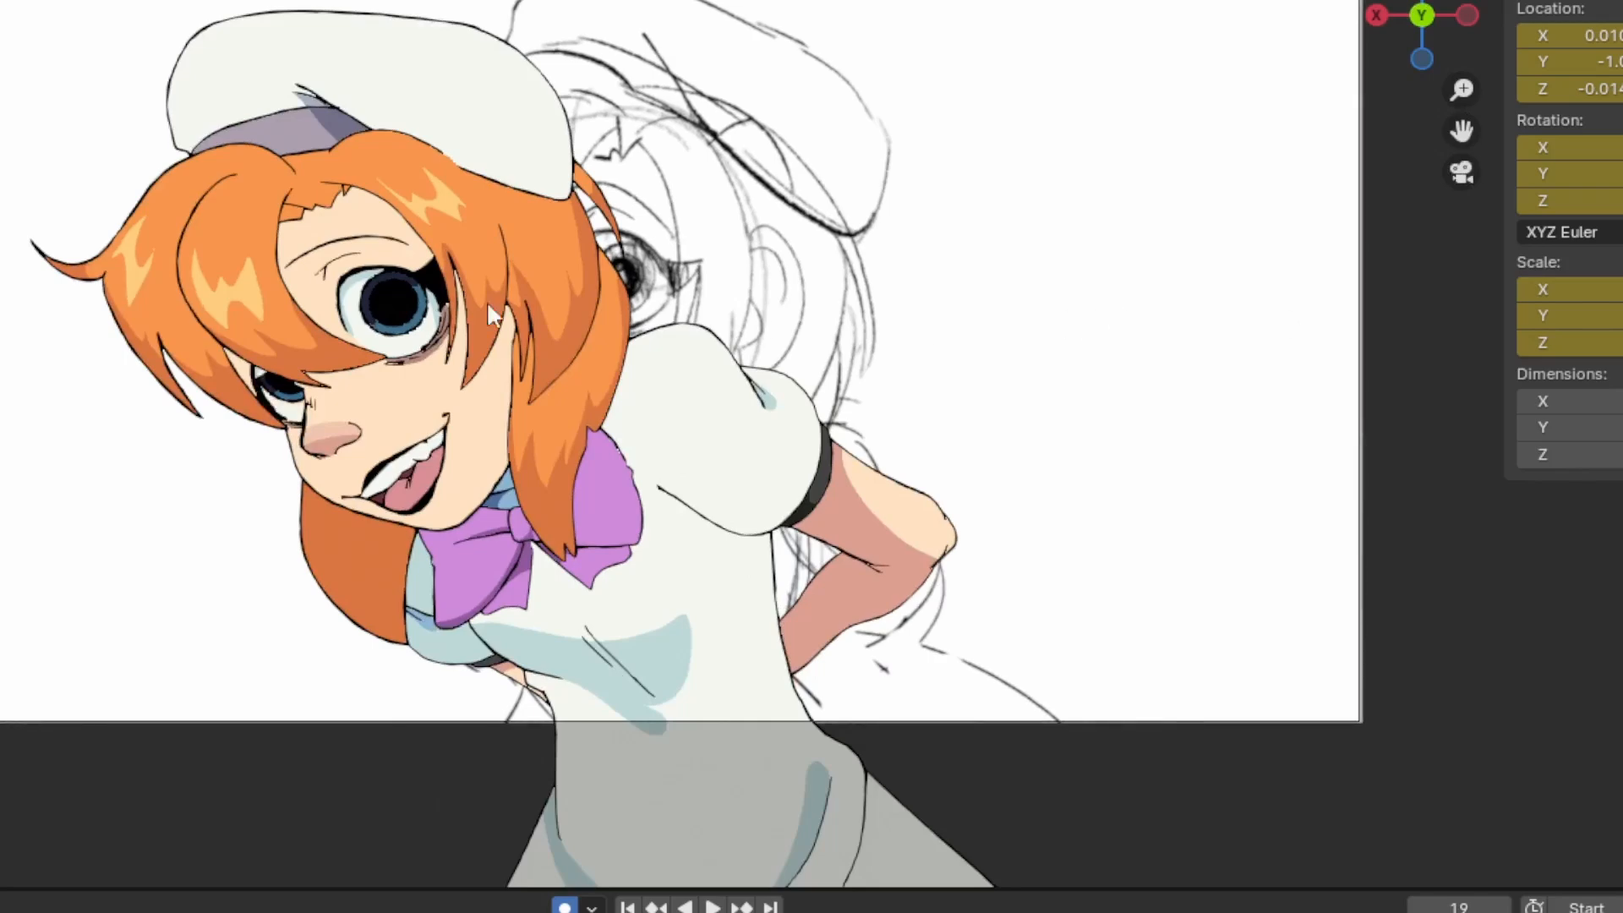
# Try moving the front hair lock as a separate piece sideways across the face
pyautogui.click(259, 302)
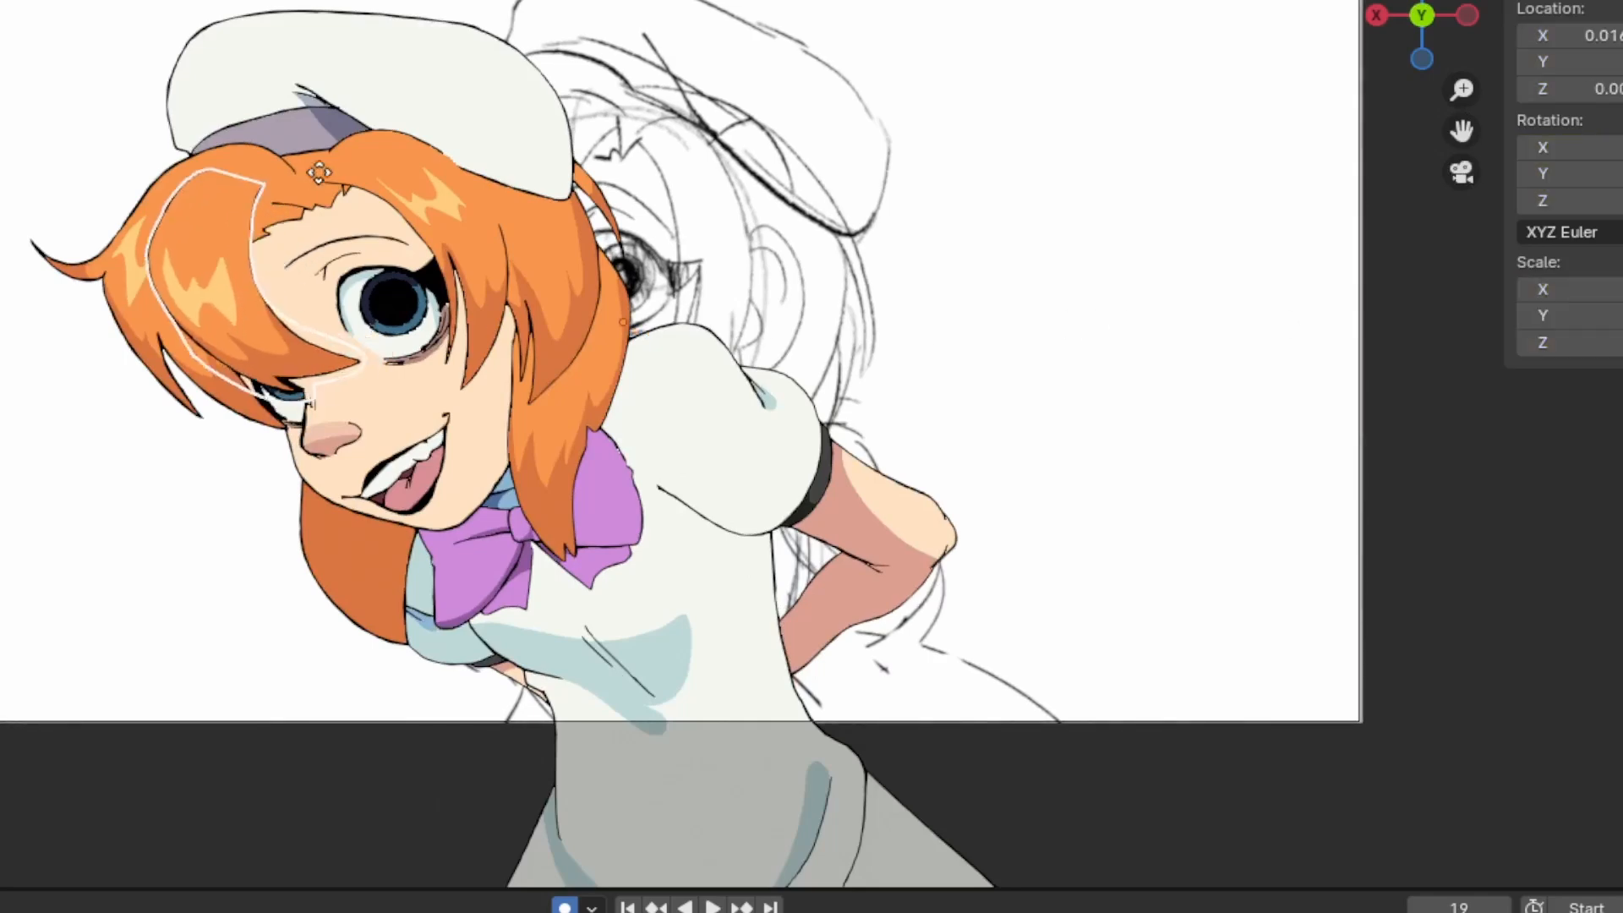
pyautogui.click(471, 159)
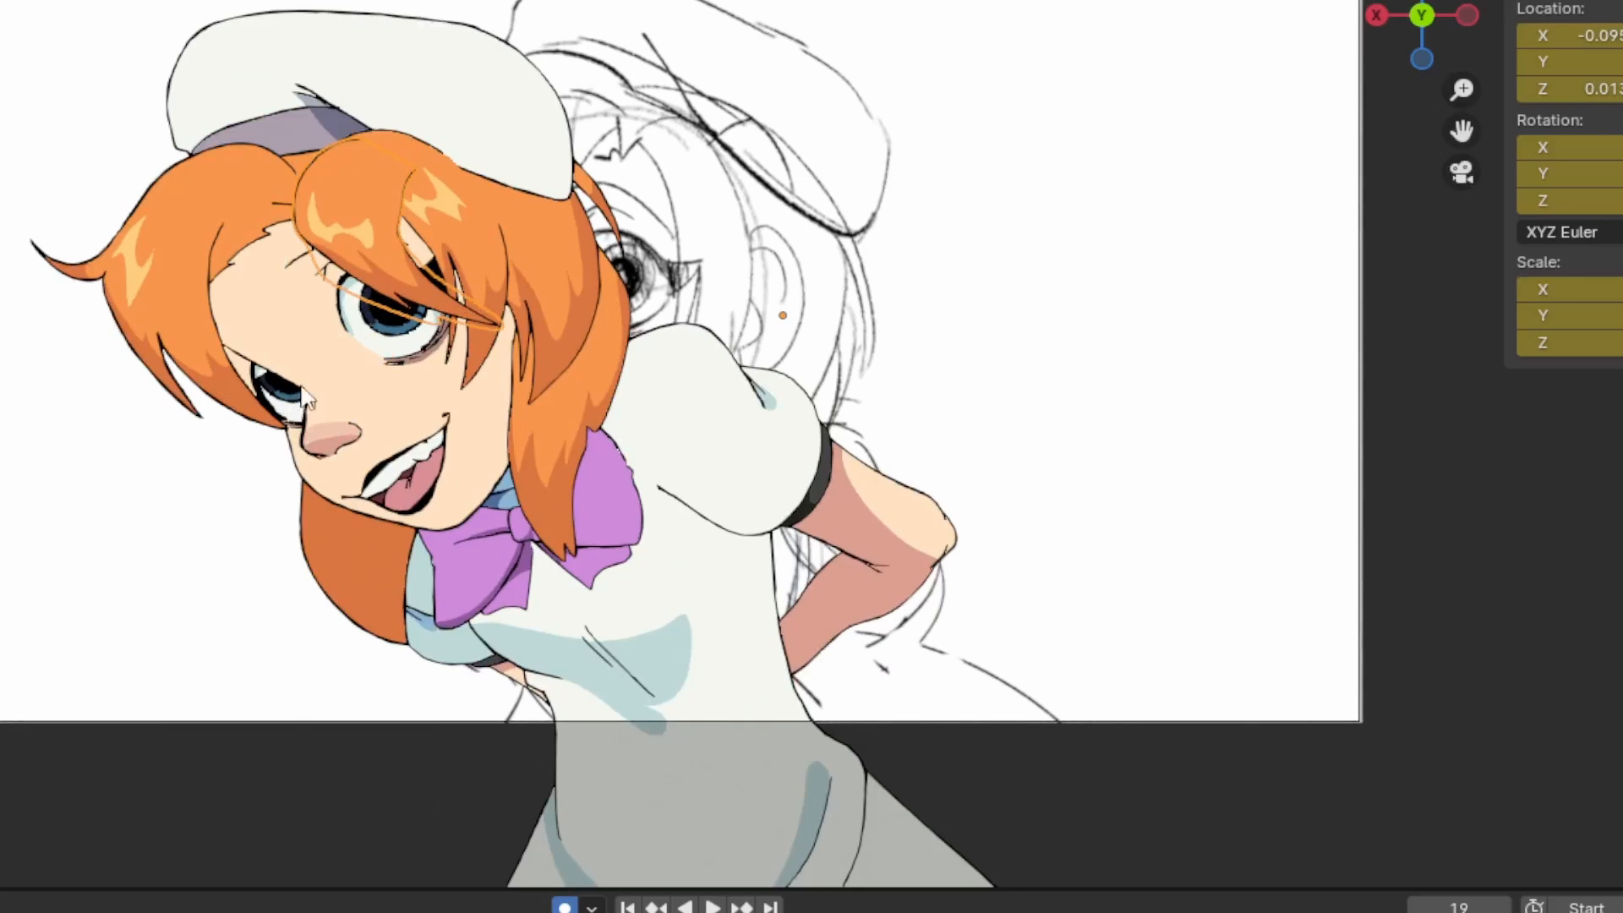
pyautogui.press('g')
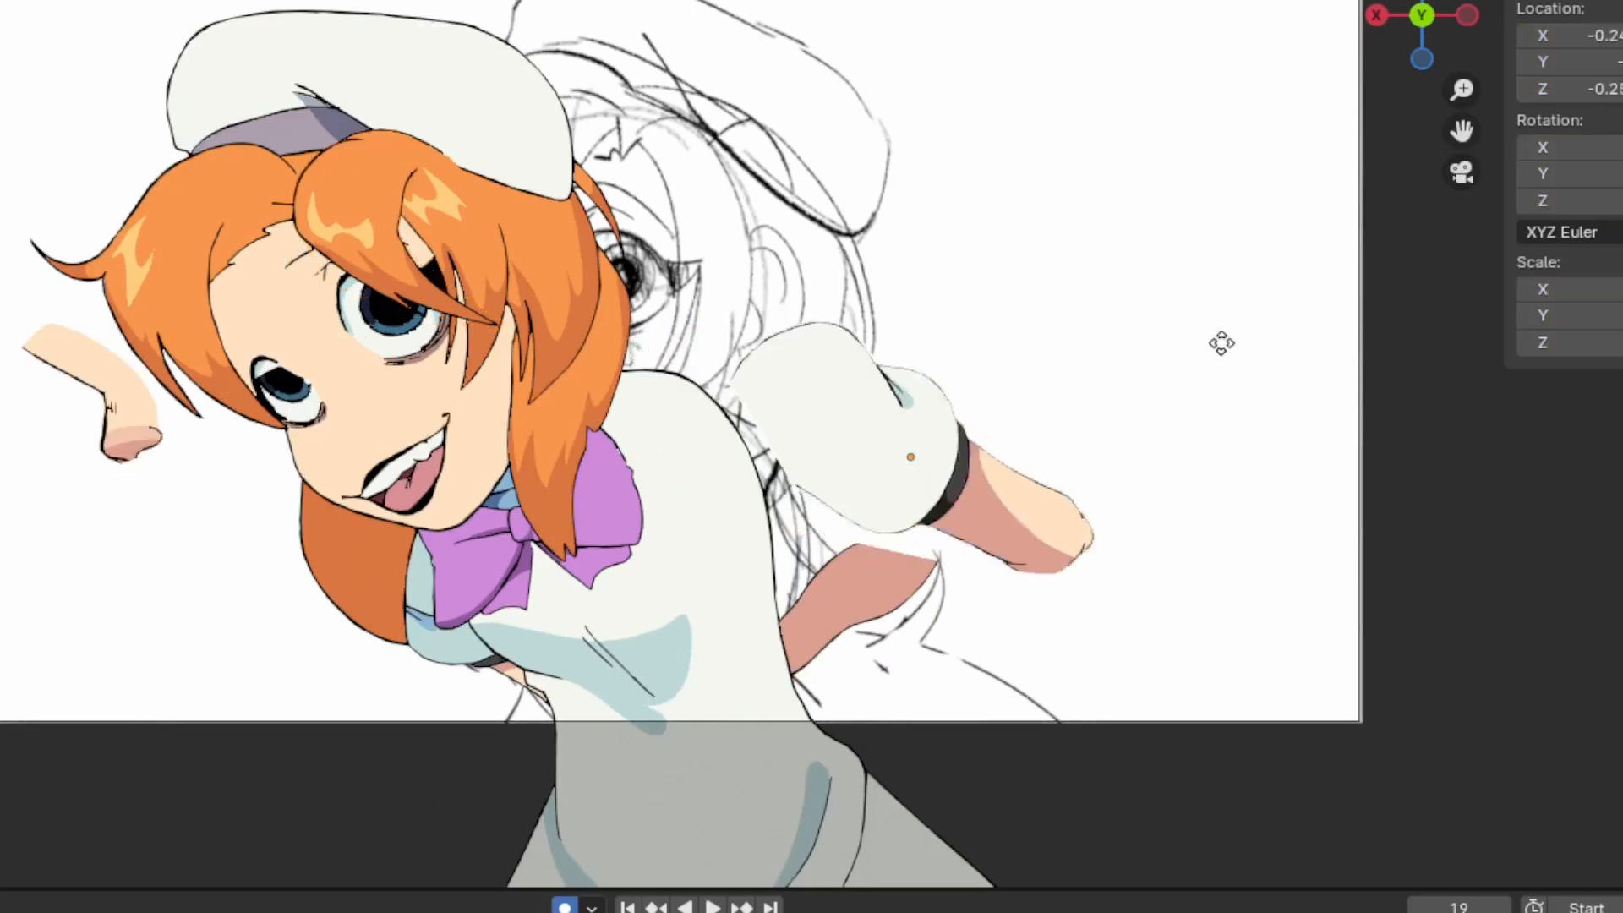
pyautogui.click(1522, 321)
pyautogui.click(930, 568)
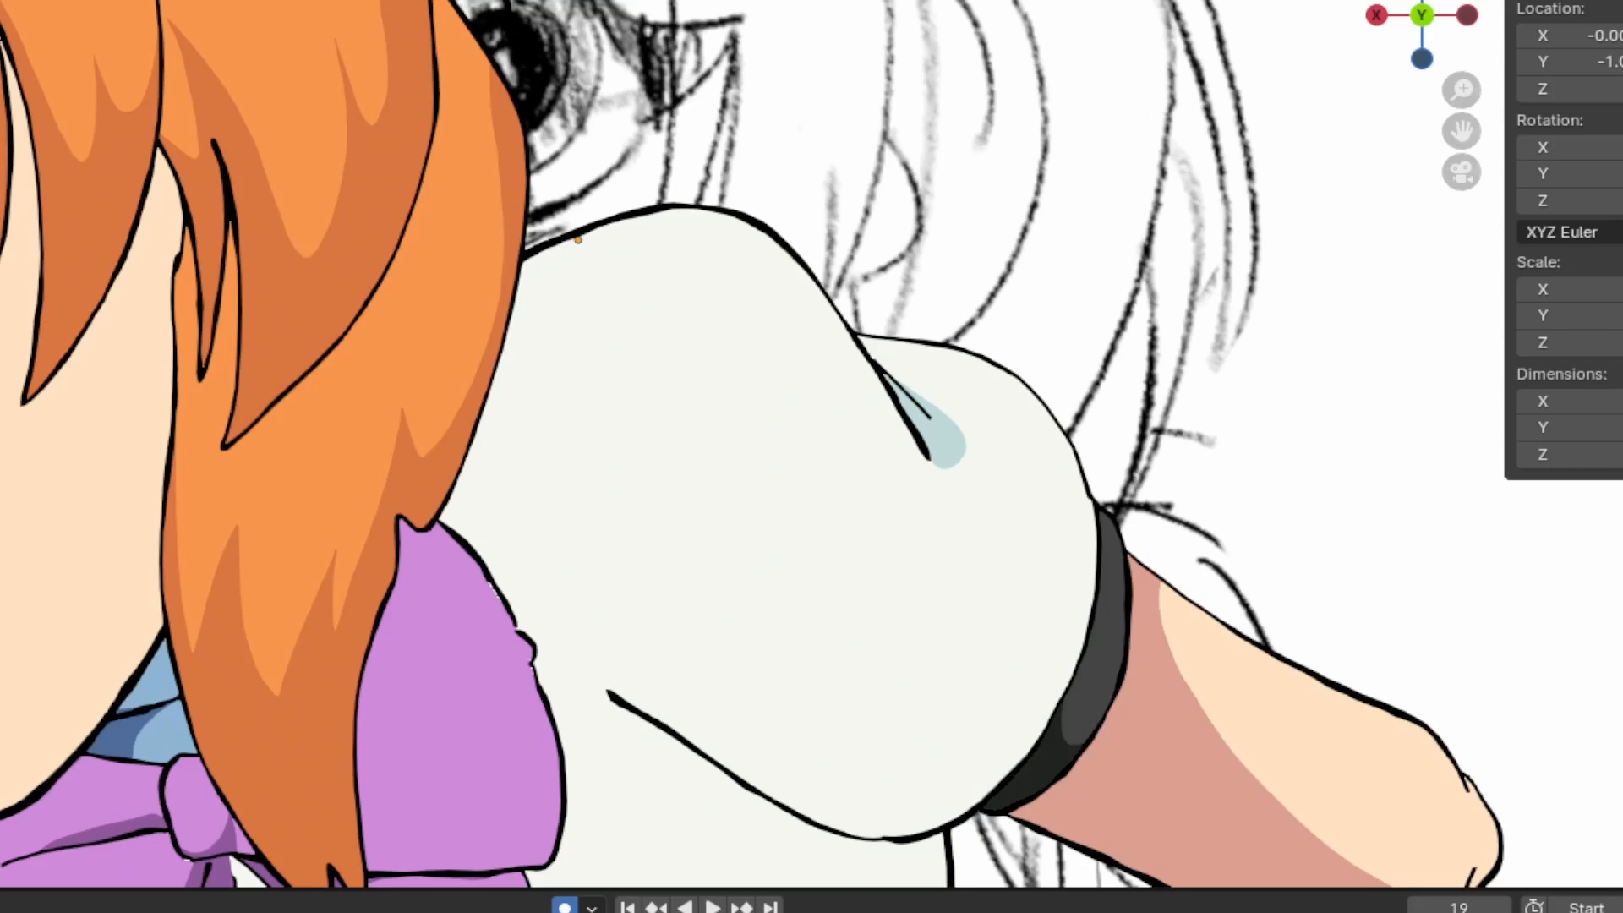
# Examine the character's line art and fills up close around the sleeve, hair strands and large eye
pyautogui.keyDown('shift'); pyautogui.moveTo(0, 1); pyautogui.dragTo(94, 61, button='middle'); pyautogui.keyUp('shift')
pyautogui.scroll(2, 253, 410)
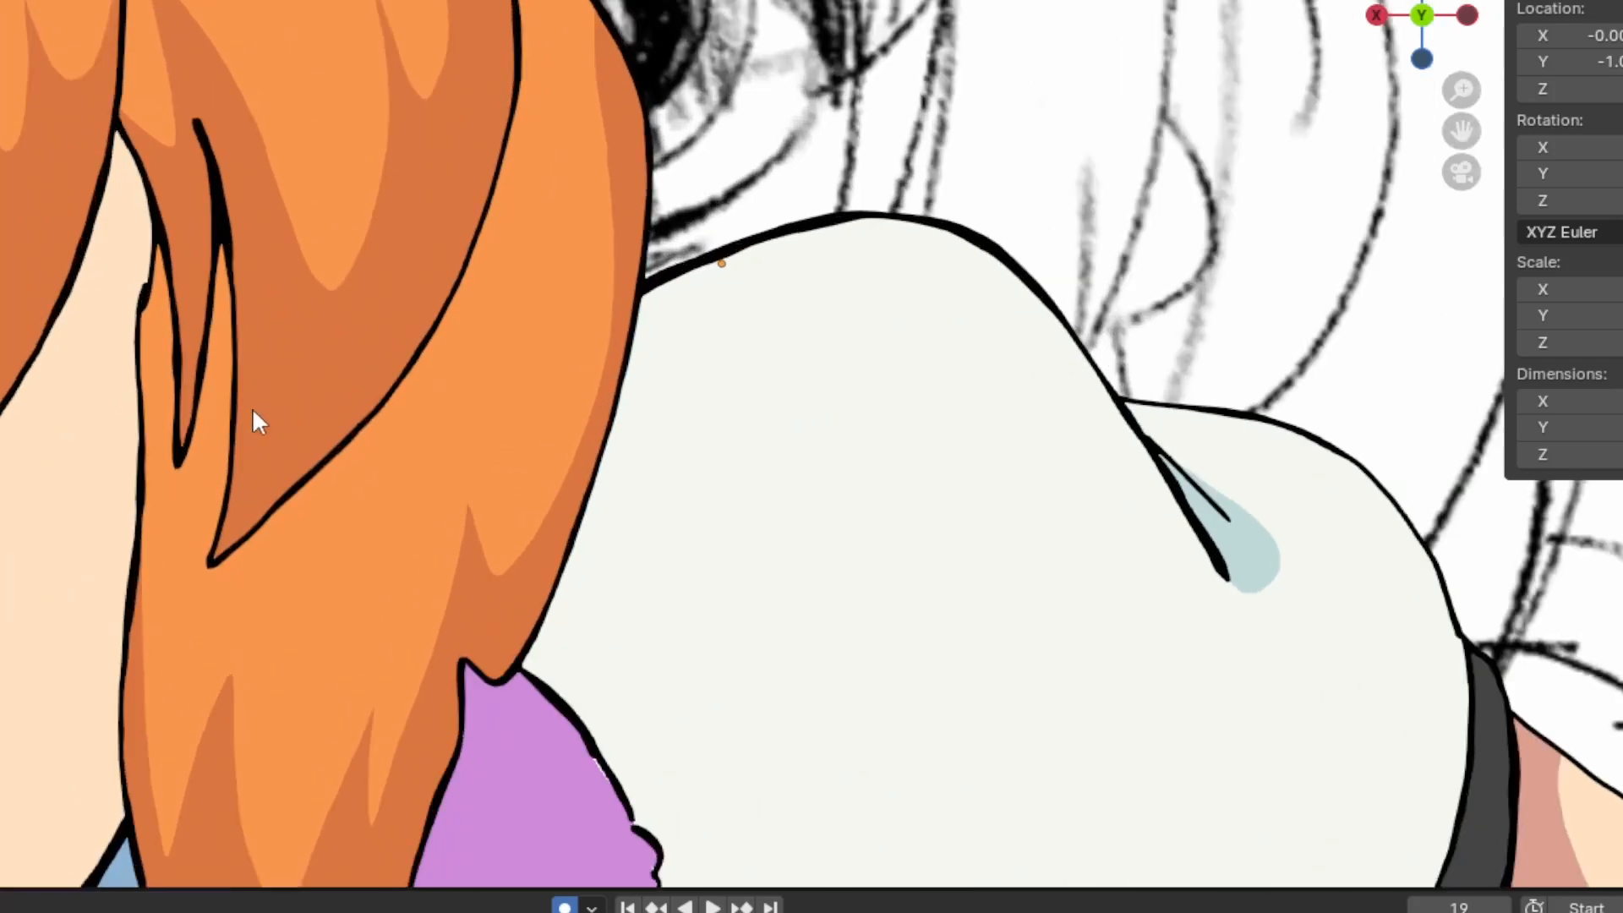
pyautogui.scroll(-1, 252, 408)
pyautogui.keyDown('shift'); pyautogui.moveTo(0, 411); pyautogui.dragTo(164, 460, button='middle'); pyautogui.keyUp('shift')
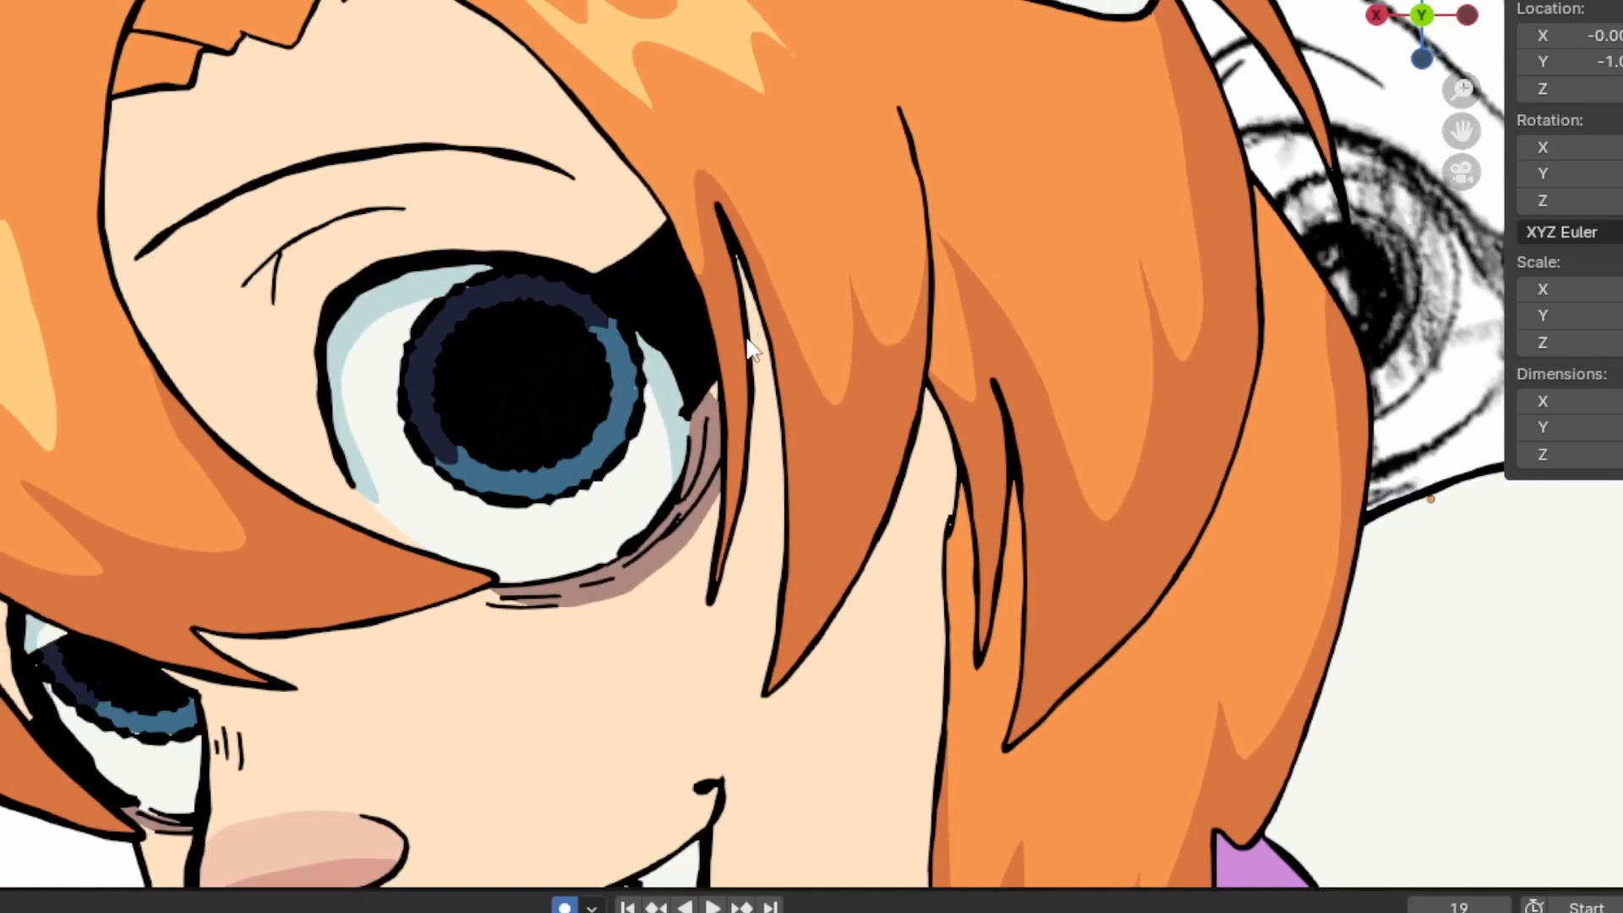
pyautogui.scroll(3, 717, 318)
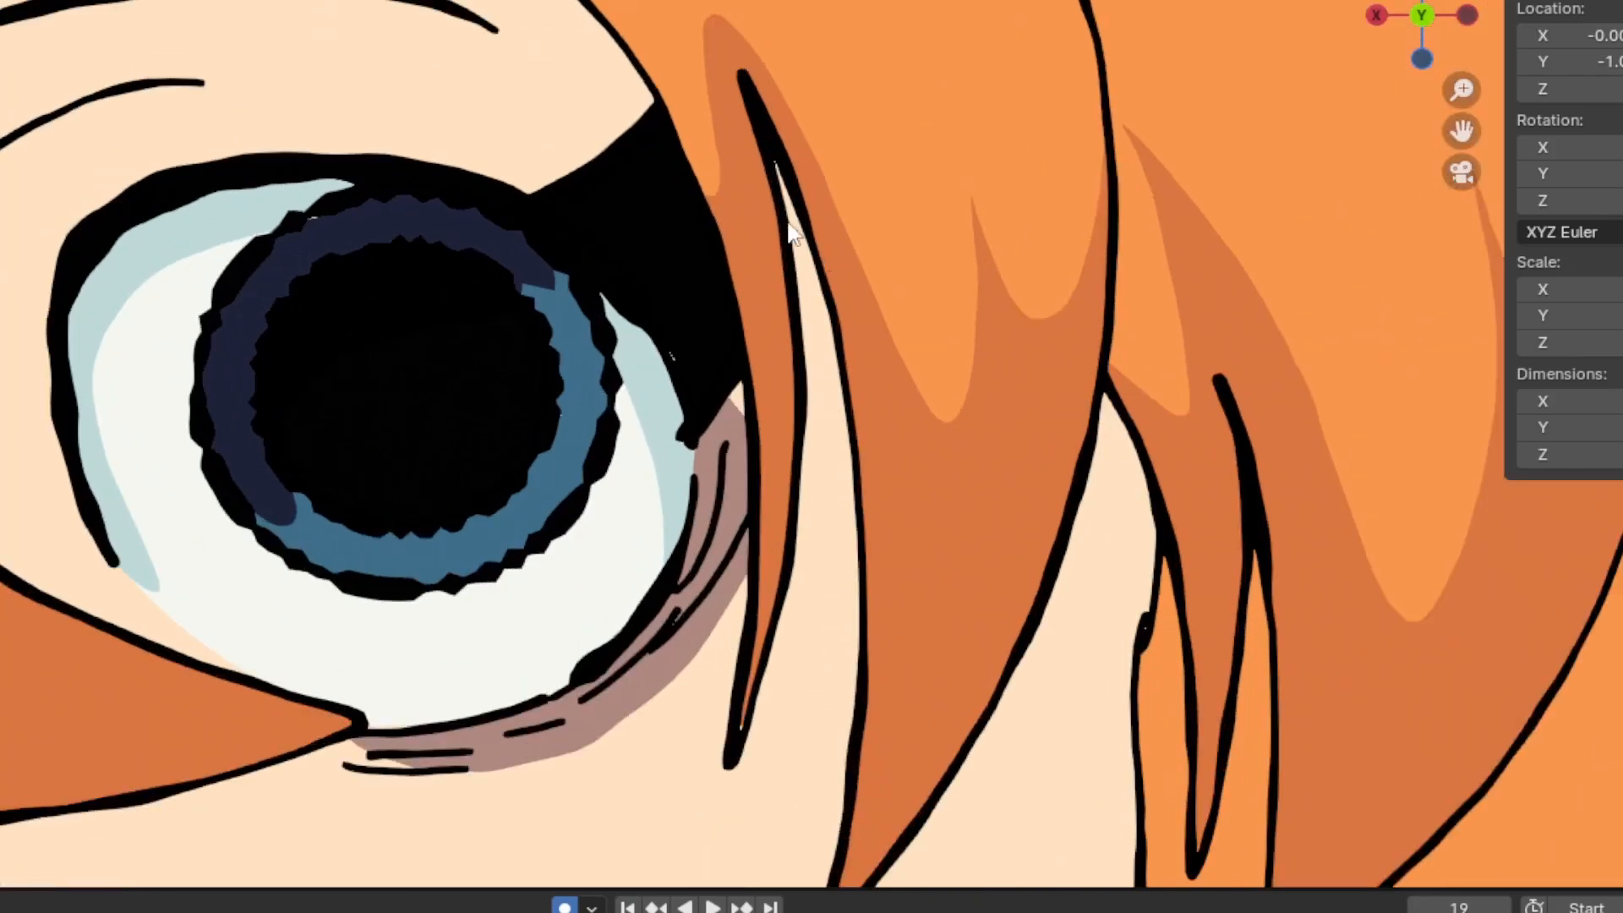
pyautogui.scroll(4, 806, 192)
pyautogui.scroll(5, 807, 193)
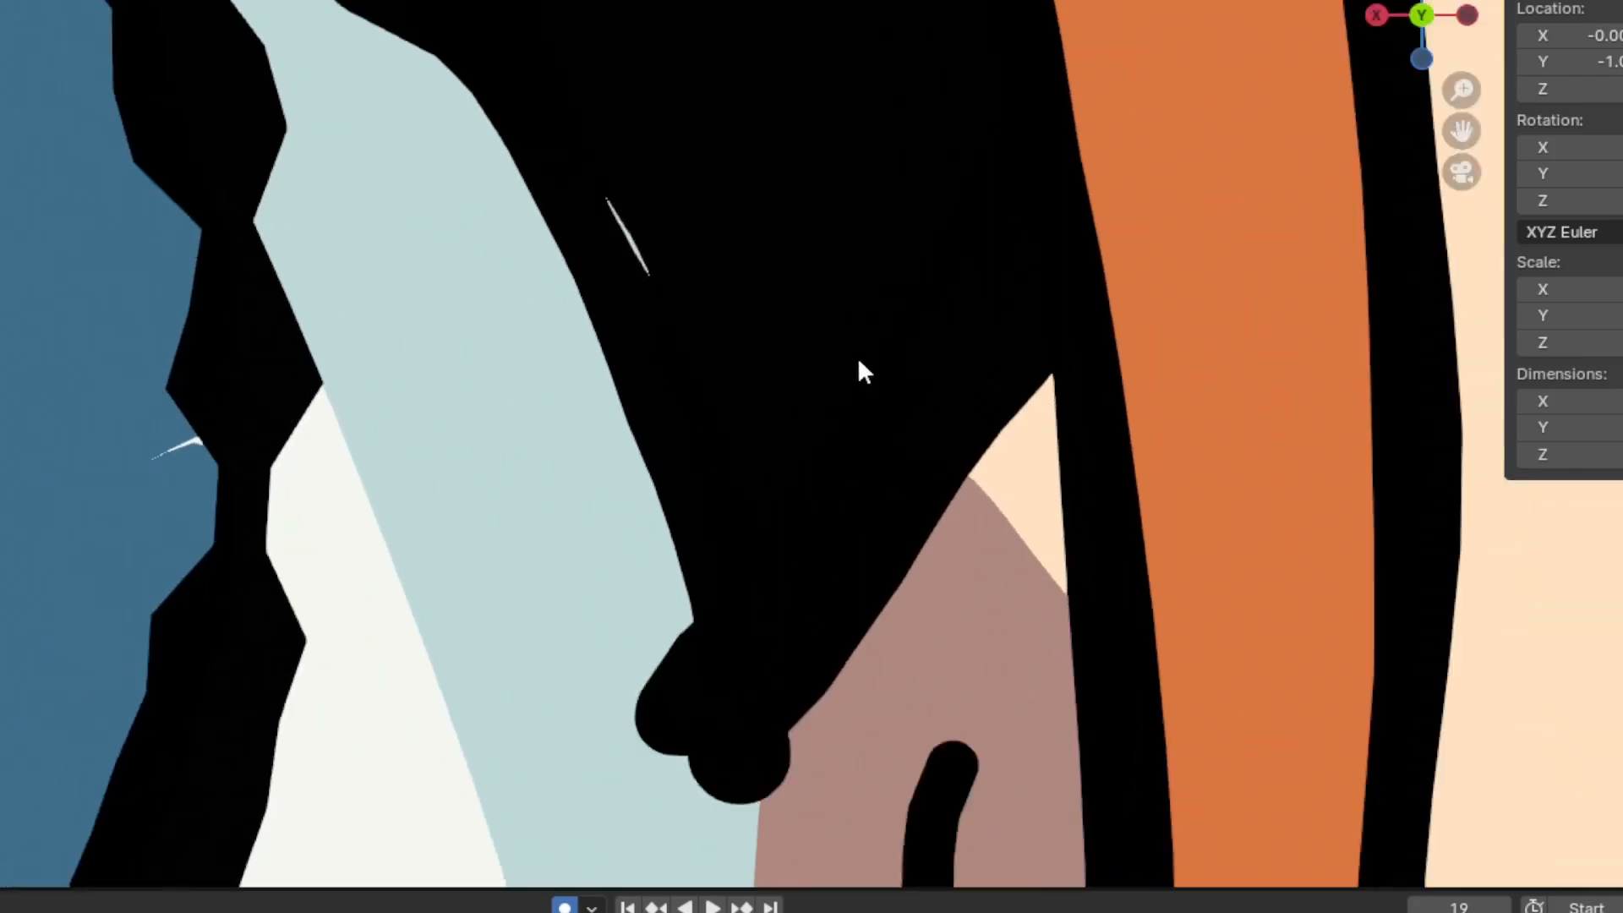
pyautogui.scroll(3, 522, 378)
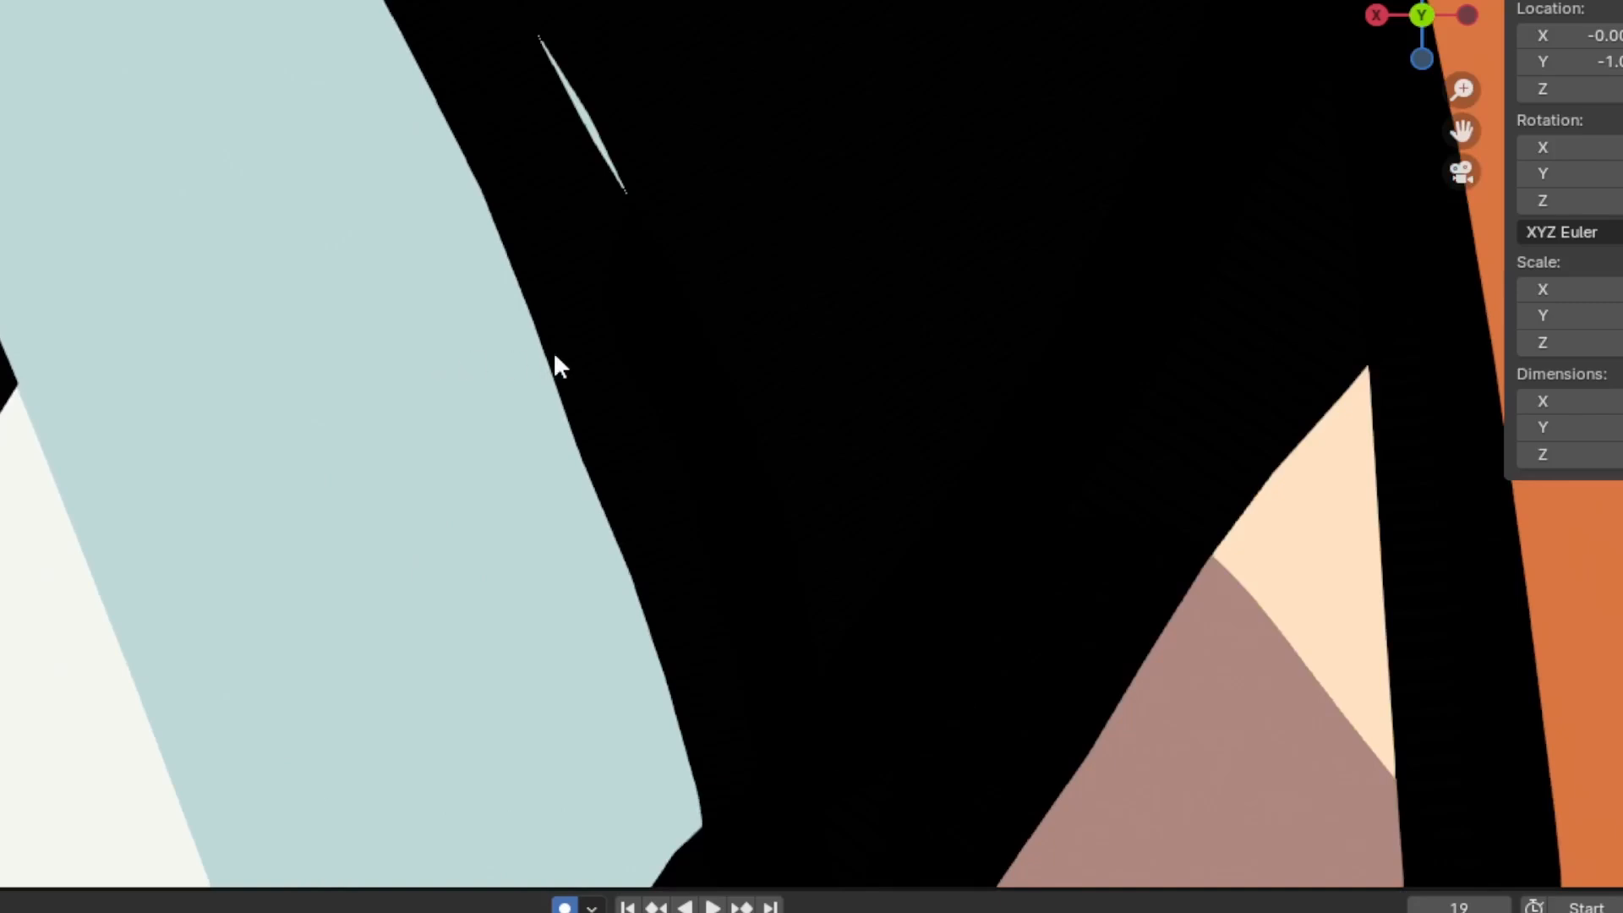
pyautogui.scroll(-8, 562, 399)
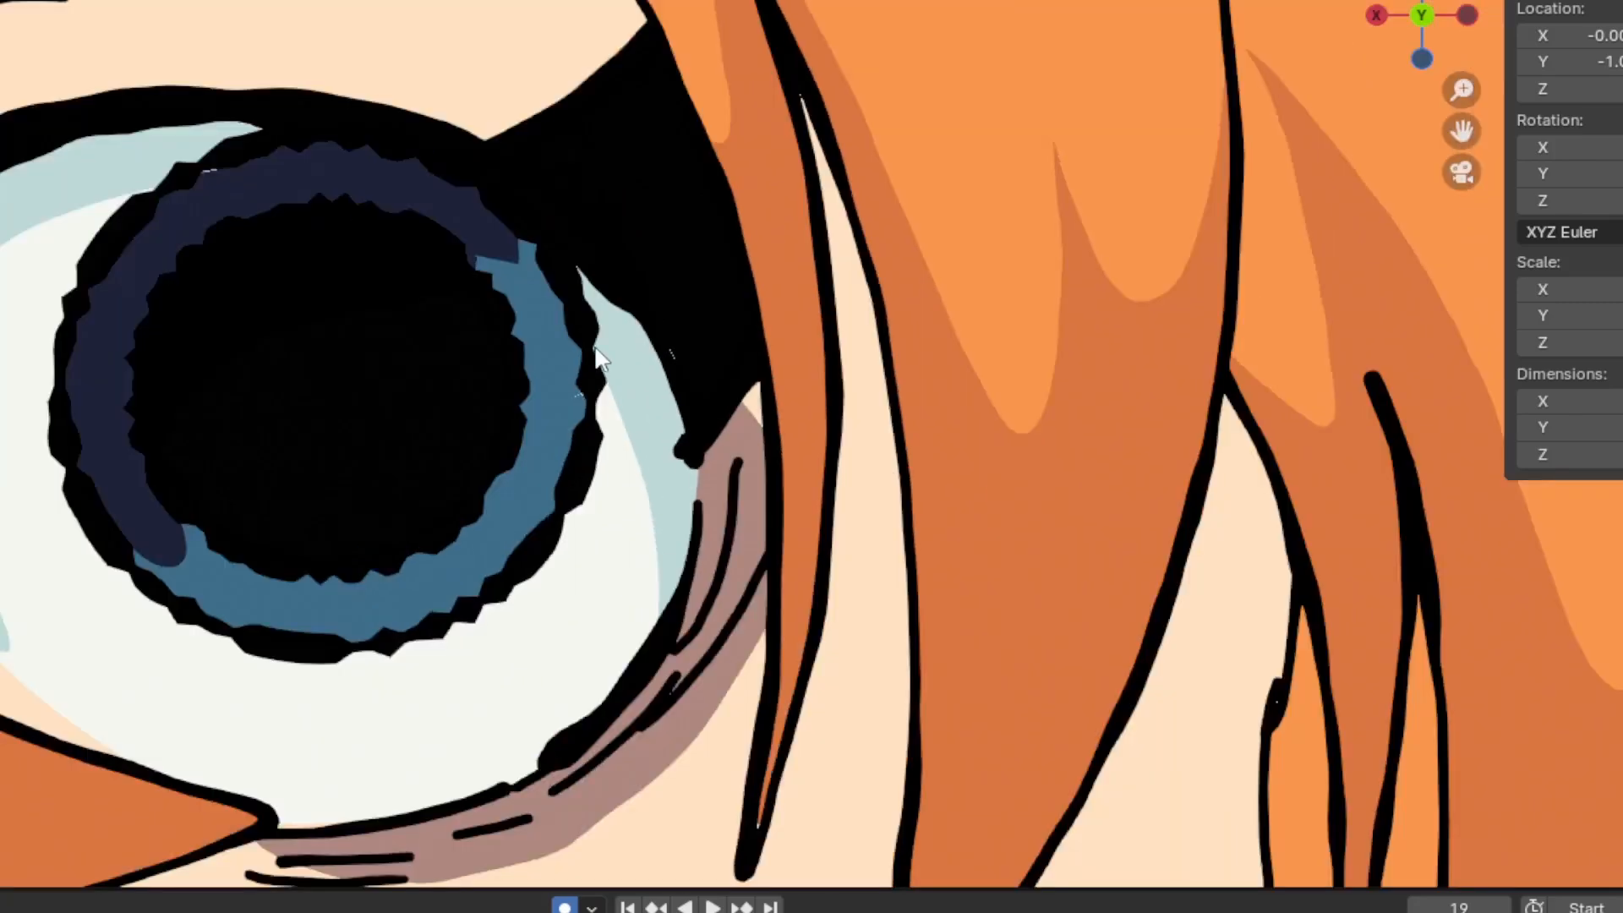
pyautogui.scroll(-5, 617, 331)
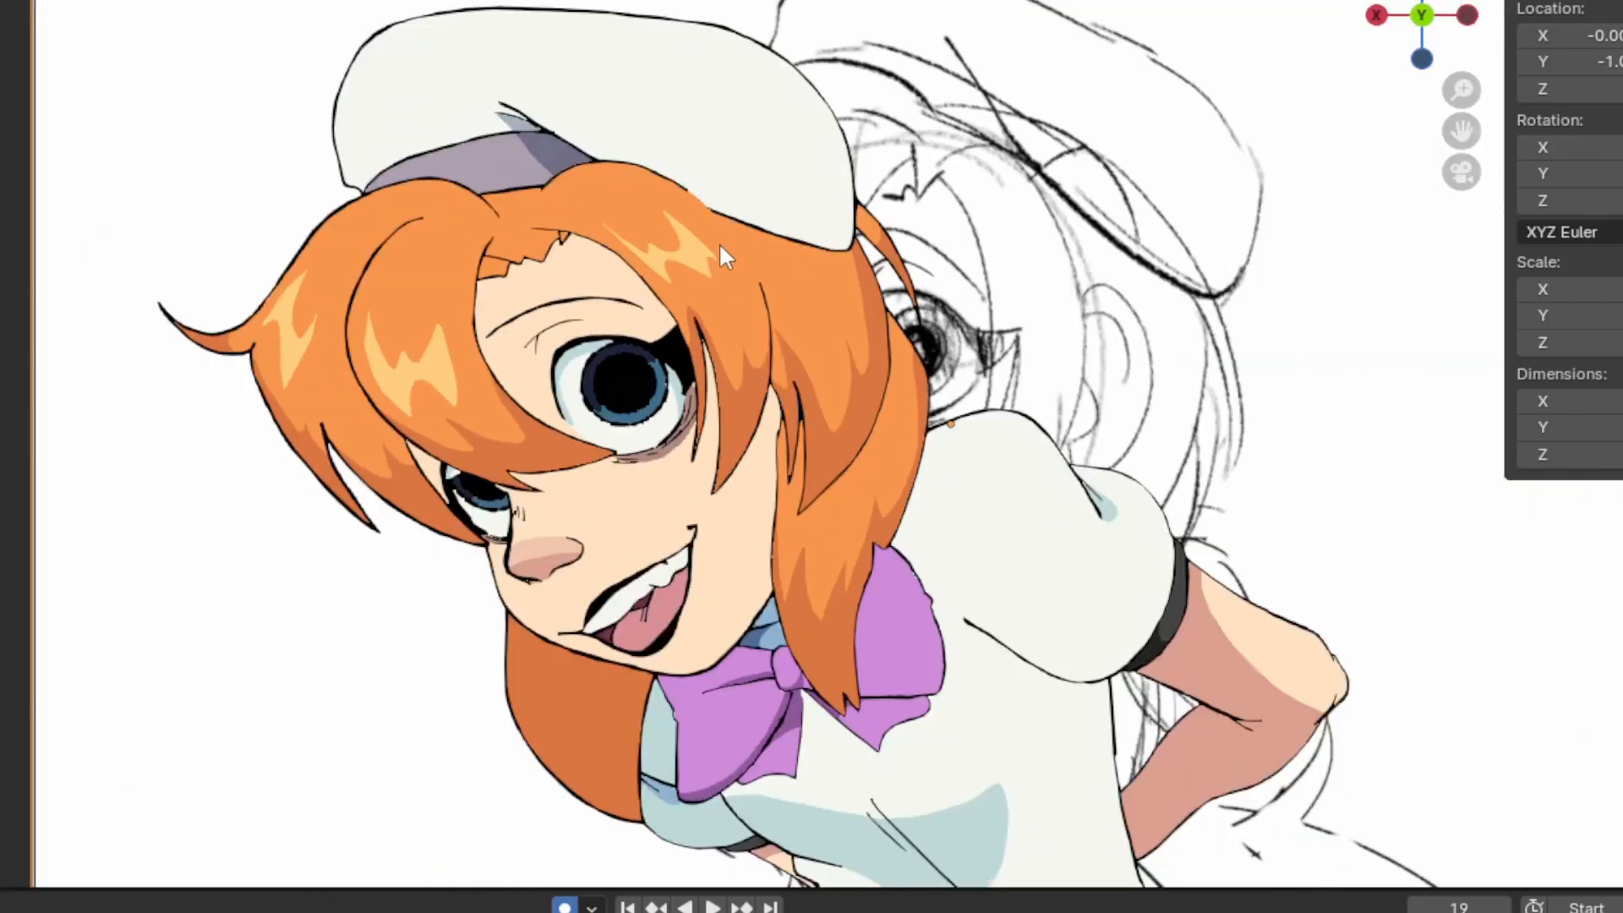
pyautogui.scroll(2, 607, 410)
pyautogui.scroll(4, 603, 405)
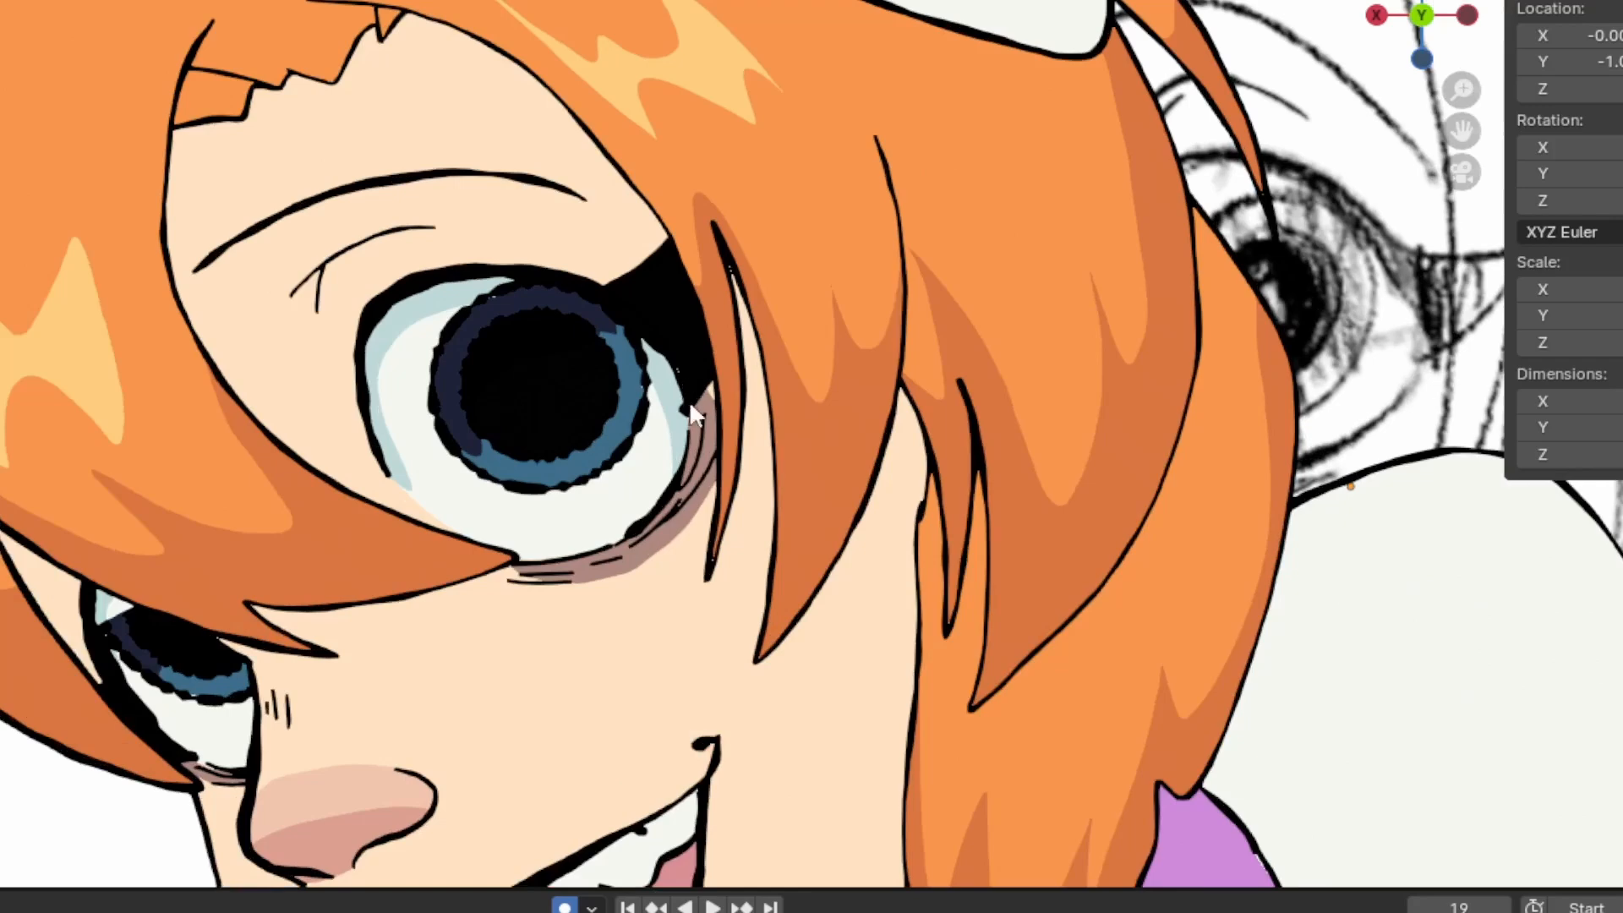
pyautogui.scroll(-4, 687, 408)
pyautogui.scroll(-1, 643, 440)
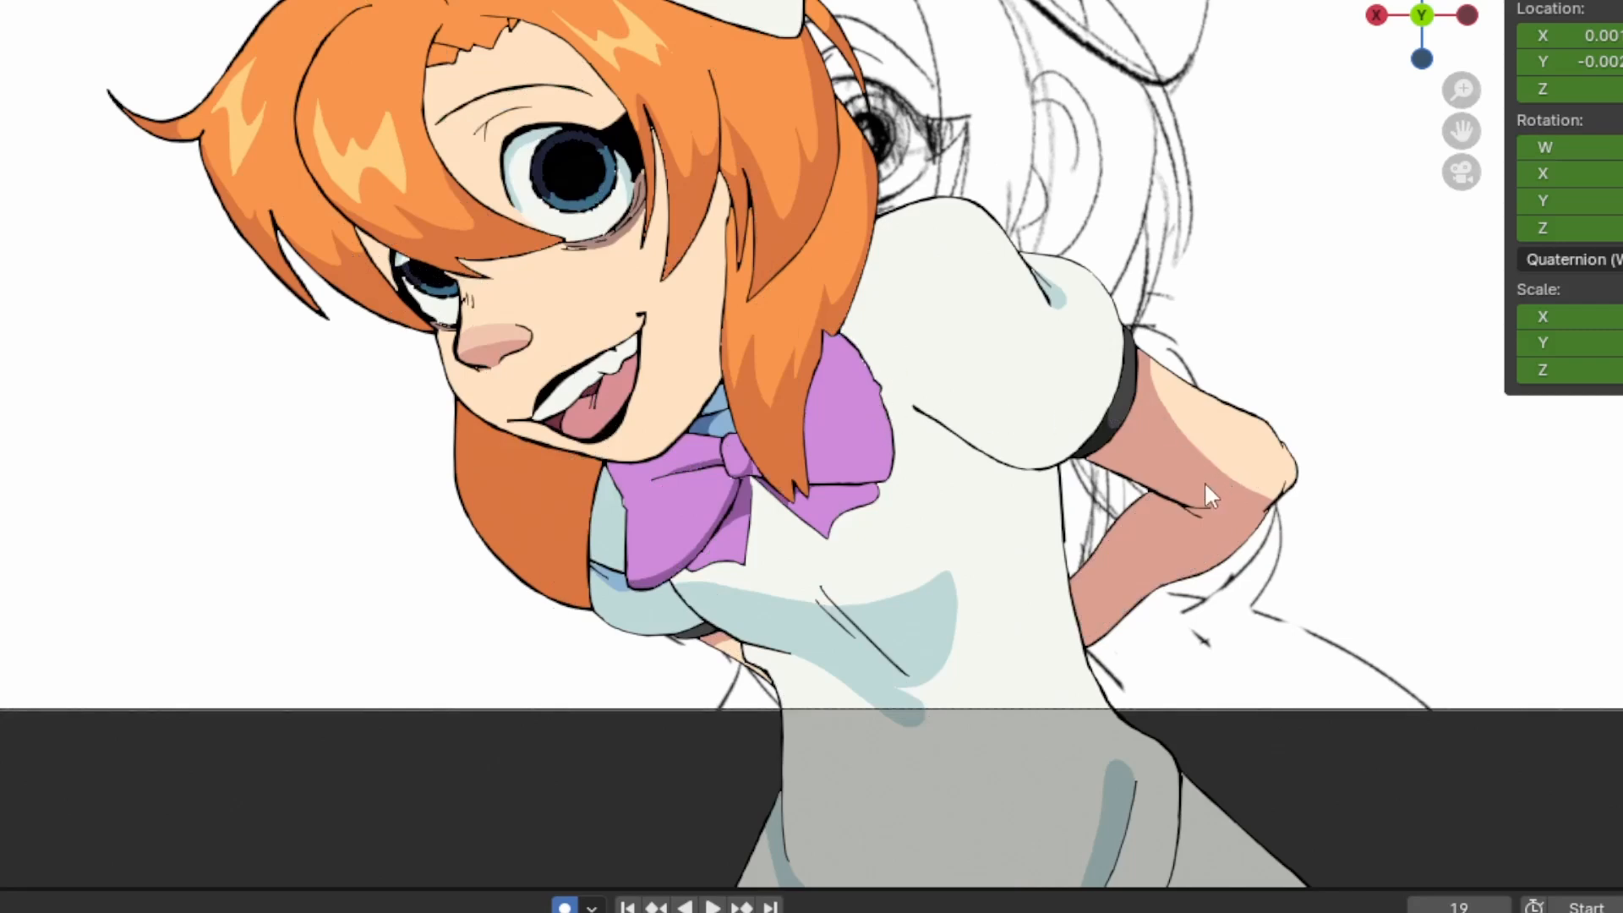
# Show the rig's bones over the character and rotate the front hair lock's bone away from the nose
pyautogui.hotkey('shift', 'alt', 'z')
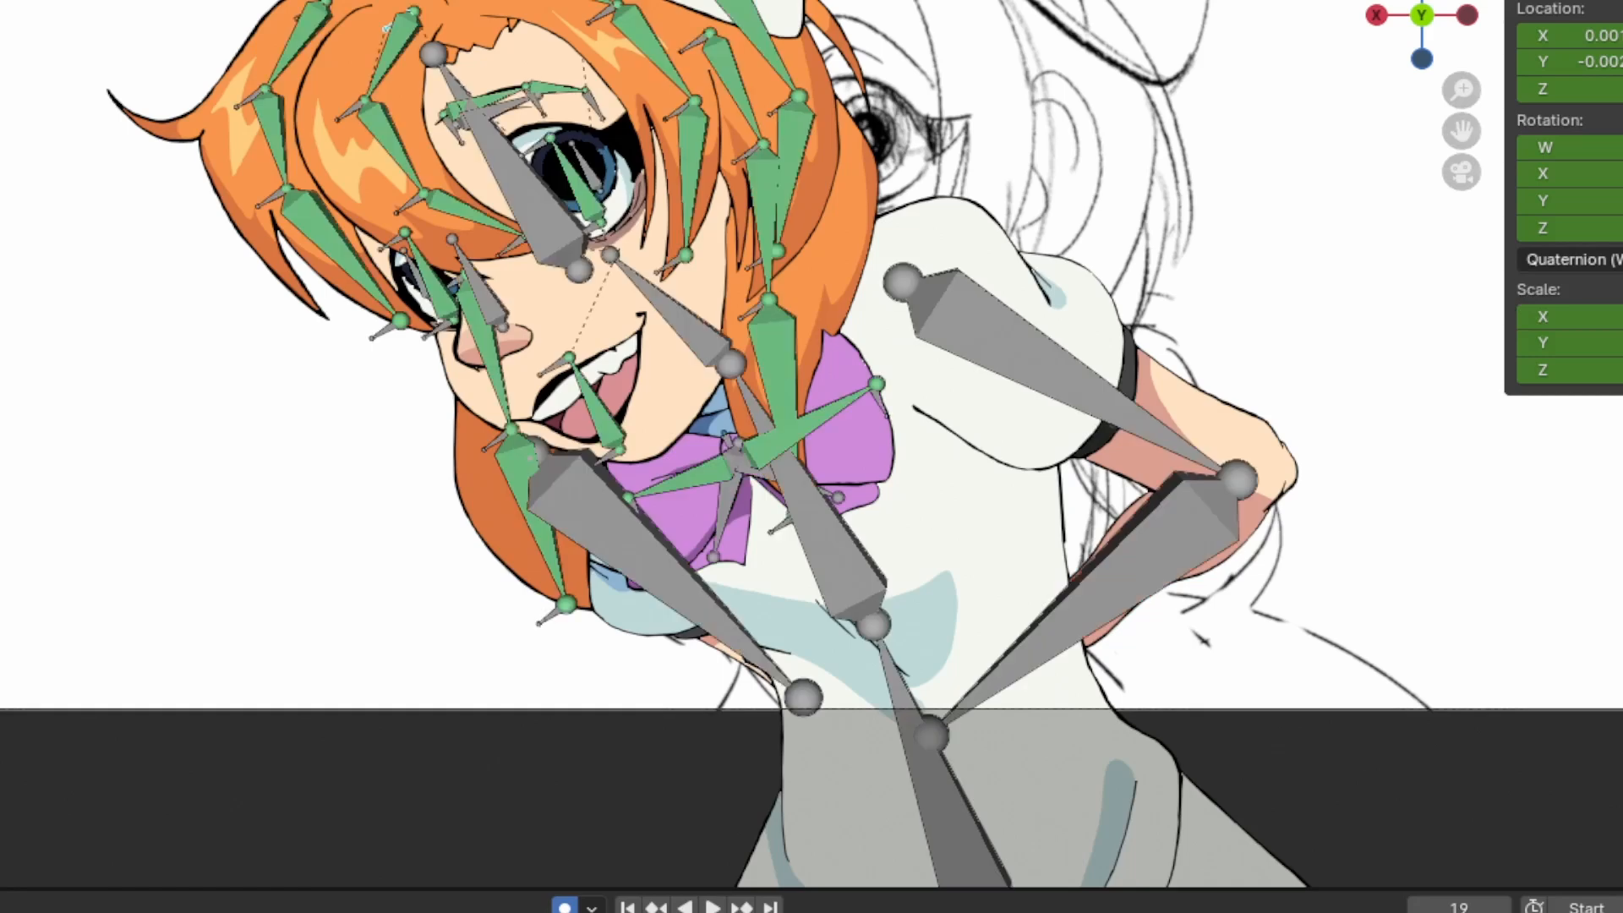
pyautogui.press('r')
pyautogui.click(507, 242)
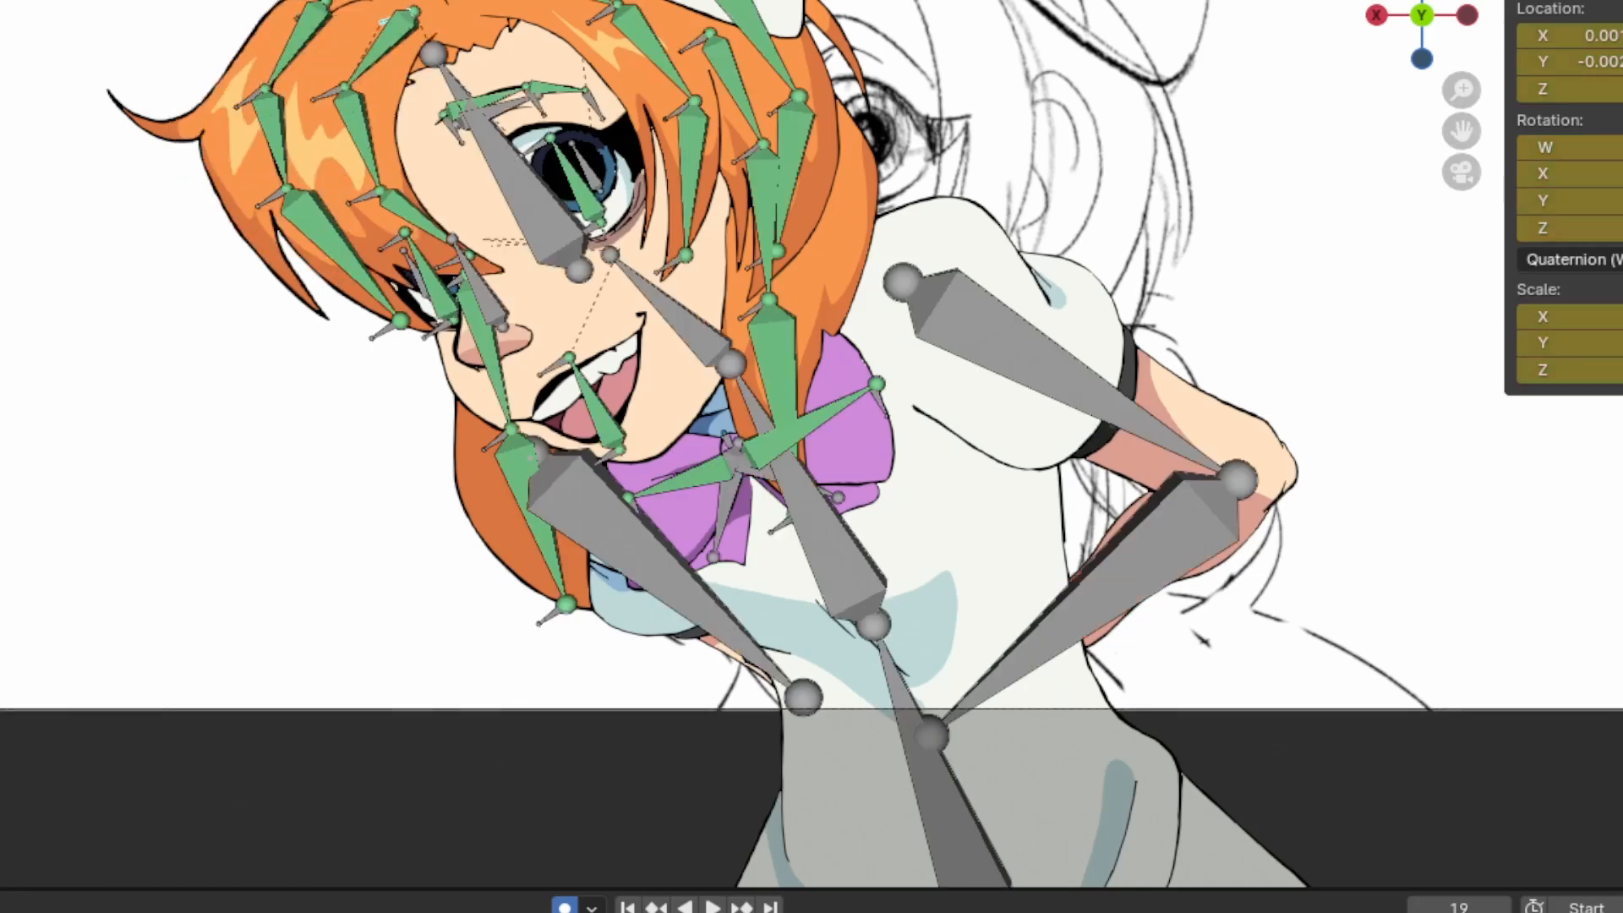
# Try moving the outer hair lock's root bone outward from the head, and undo the move
pyautogui.click(306, 23)
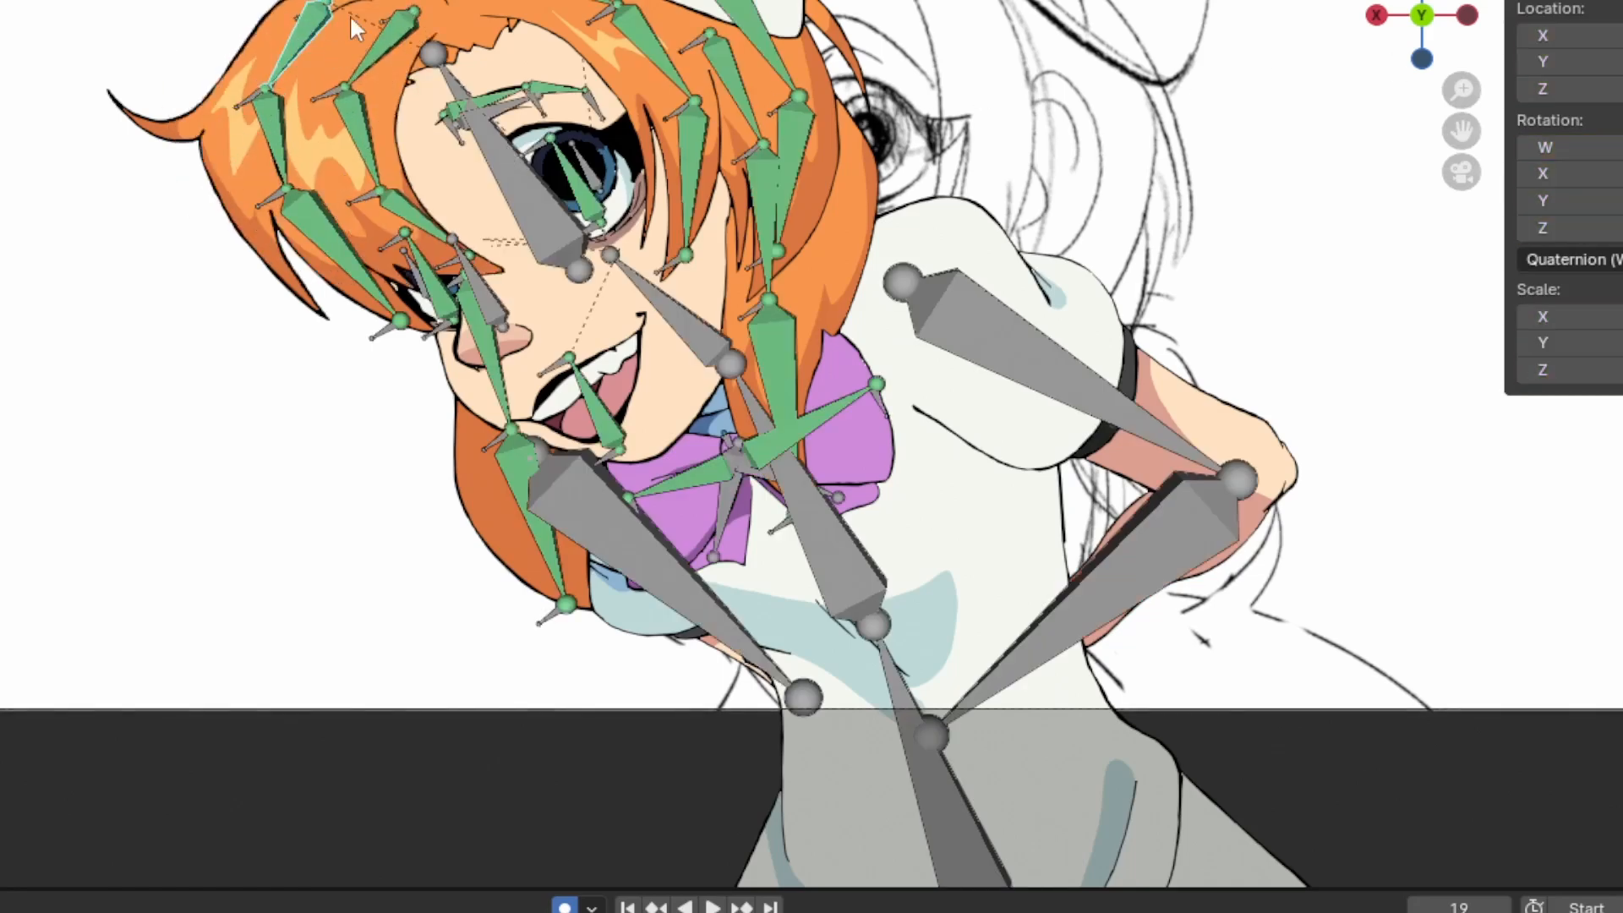
pyautogui.press('g')
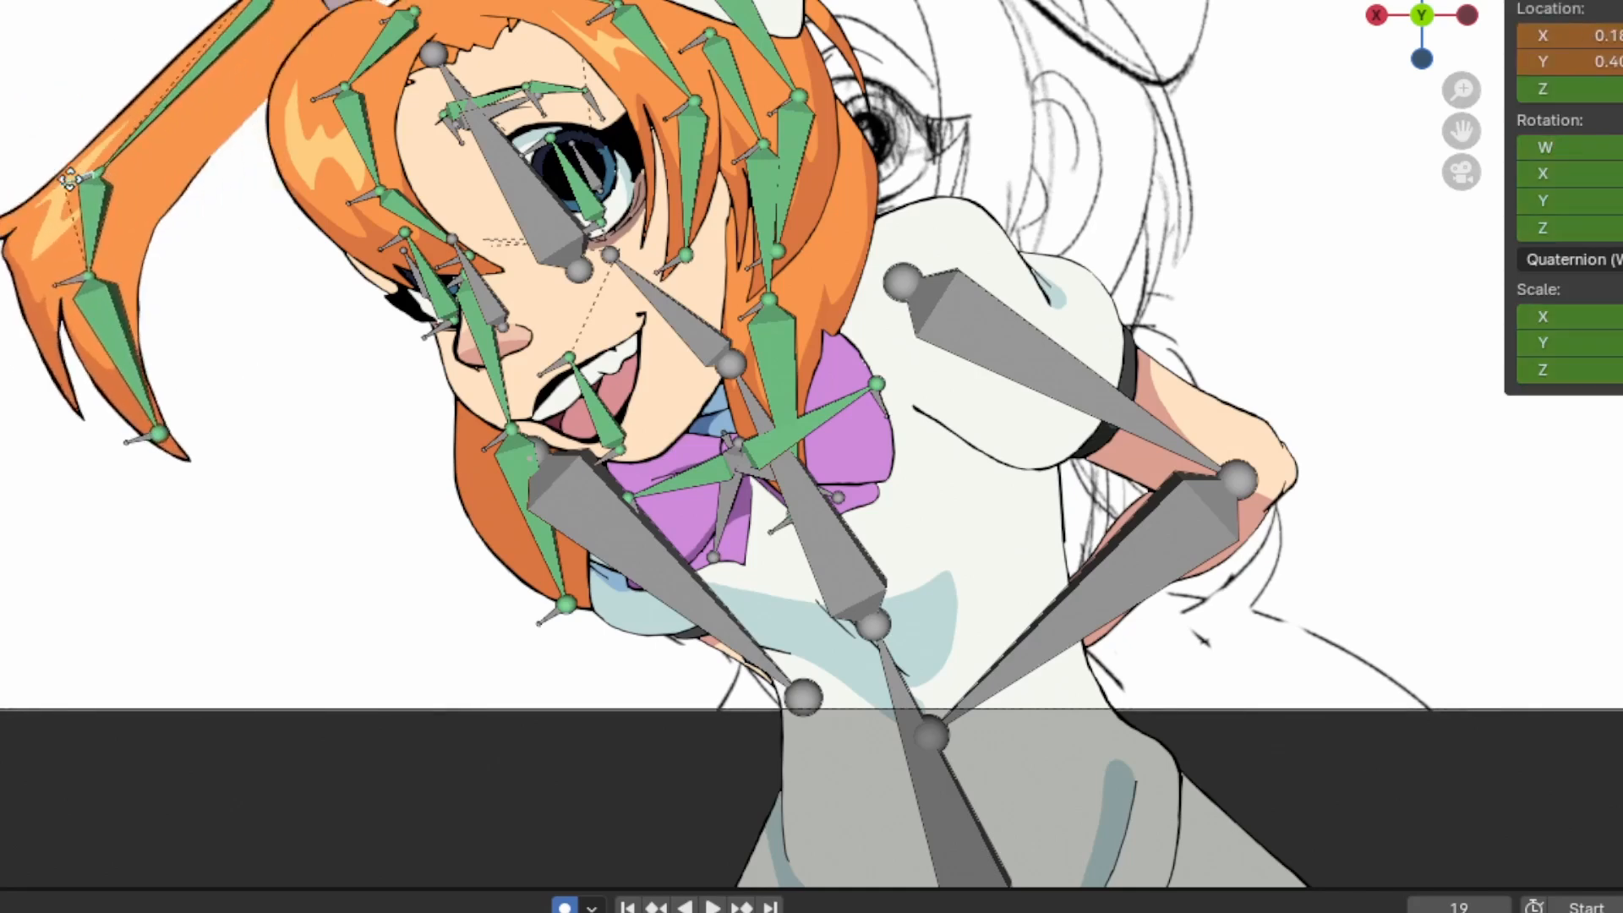
pyautogui.click(69, 177)
pyautogui.hotkey('ctrl', 'z')
pyautogui.hotkey('ctrl', 'z')
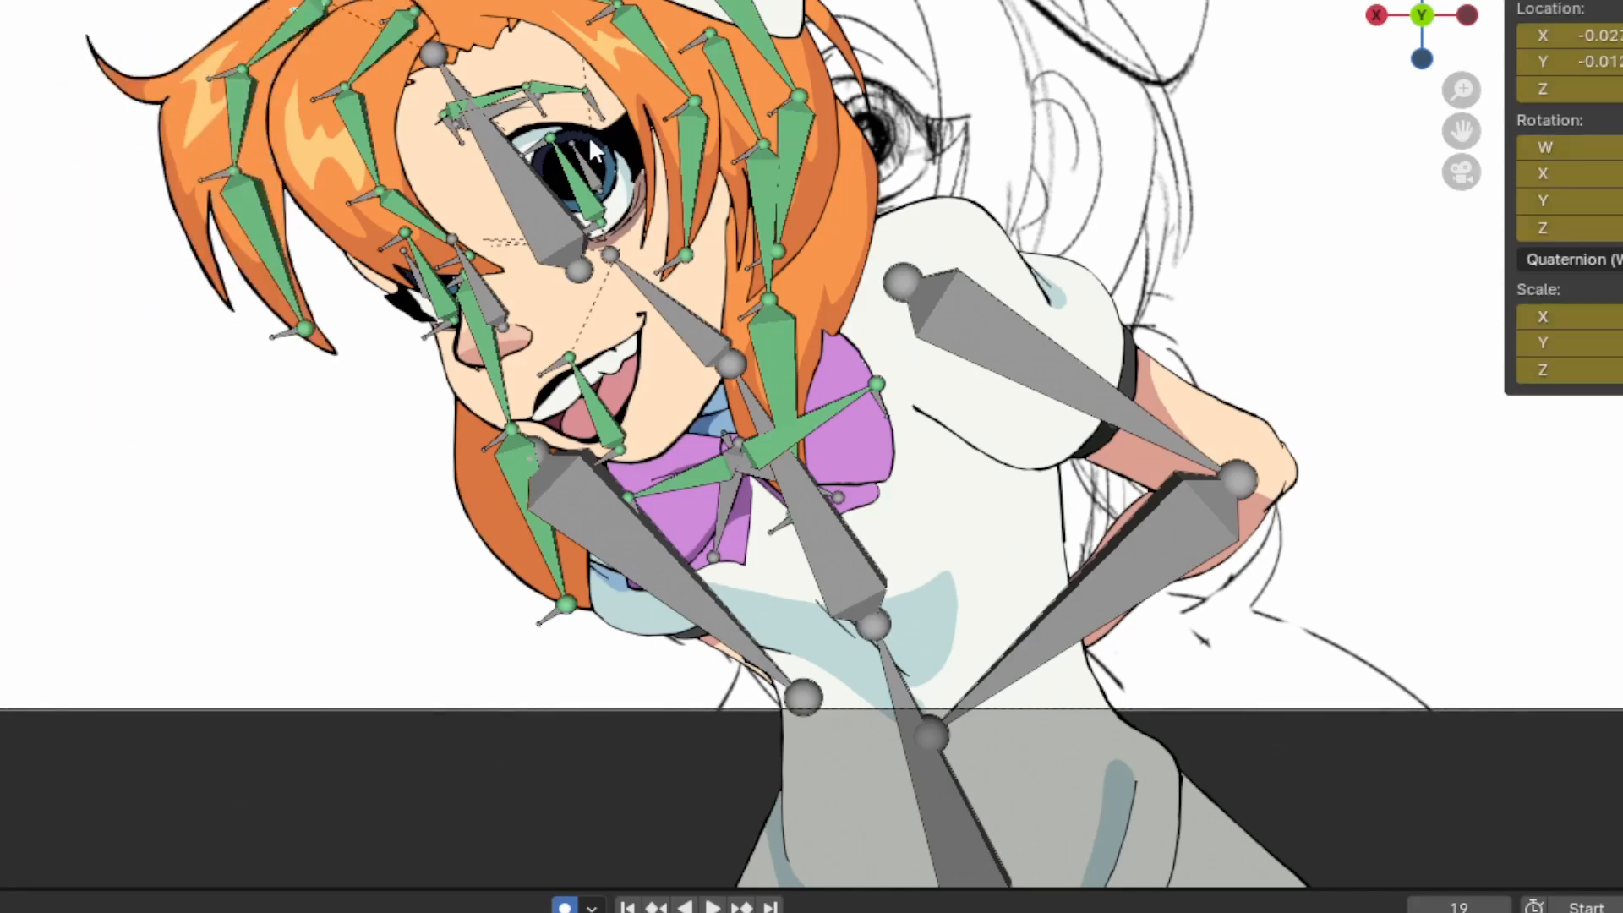
# Select the whole armature, put it into Pose Mode and return it to Object Mode
pyautogui.click(580, 164)
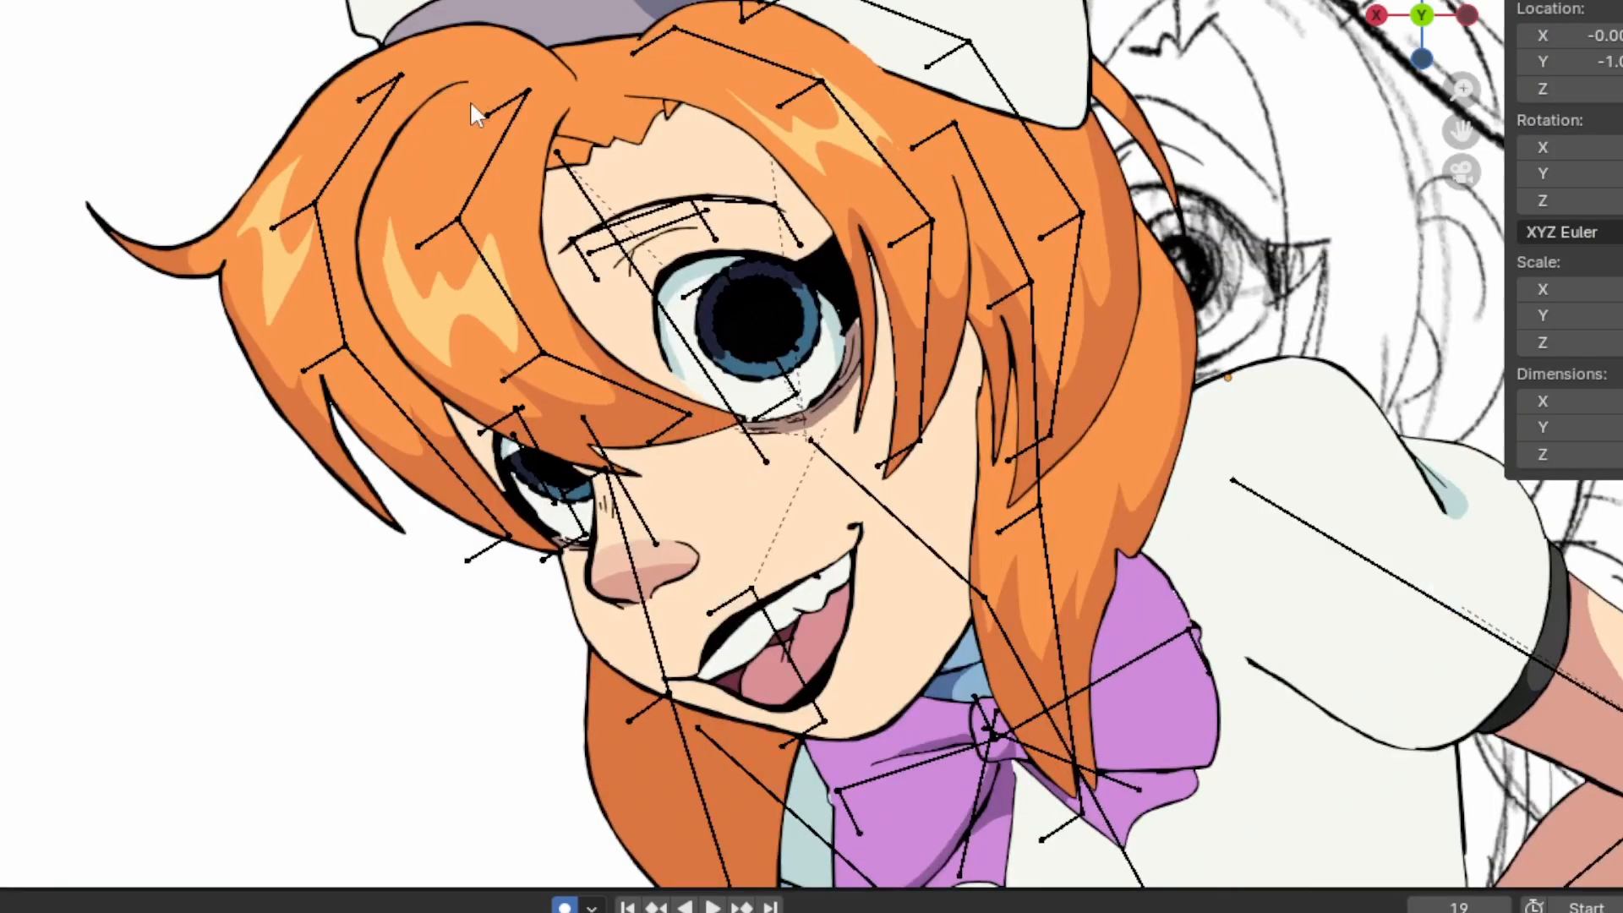
pyautogui.press('a')
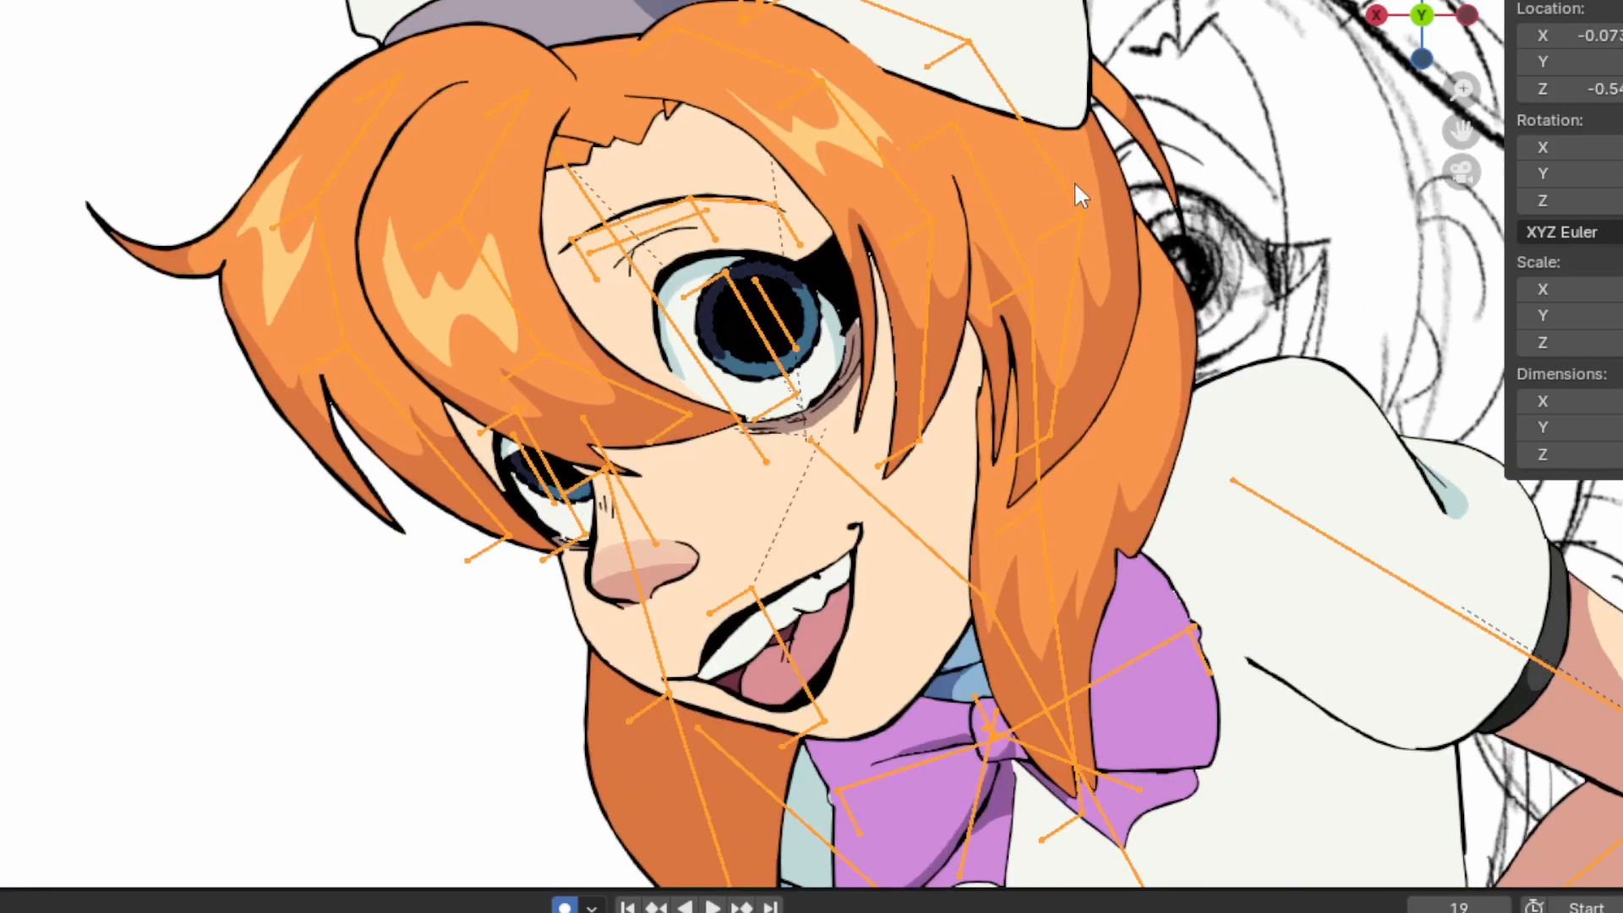
pyautogui.scroll(-2, 1029, 196)
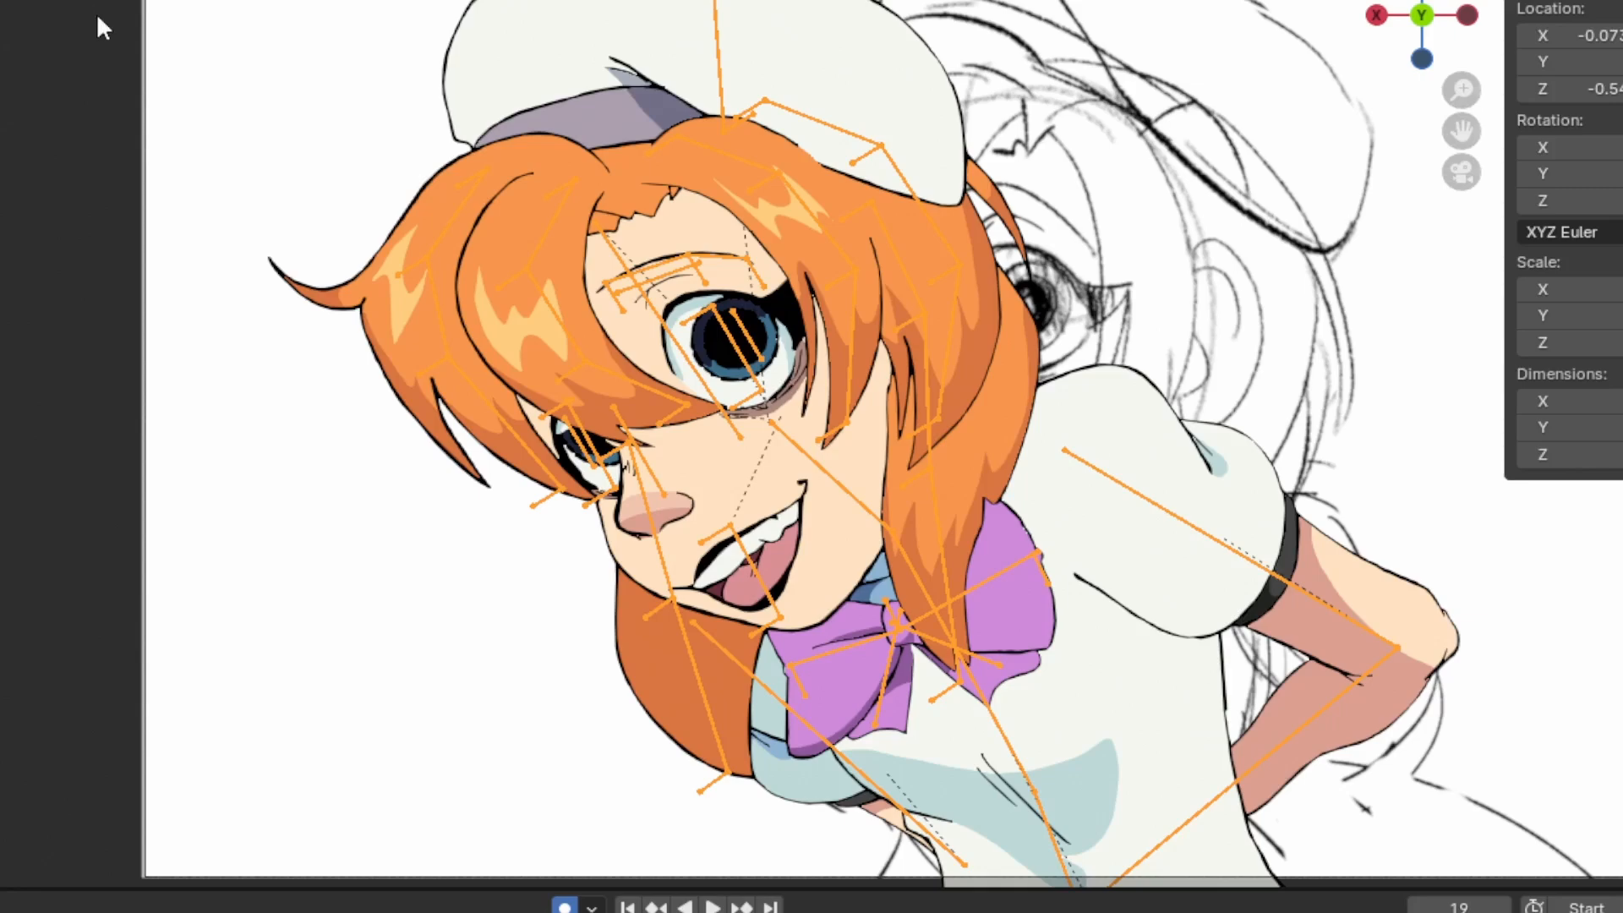
pyautogui.hotkey('ctrl', 'Tab')
pyautogui.scroll(1, 676, 201)
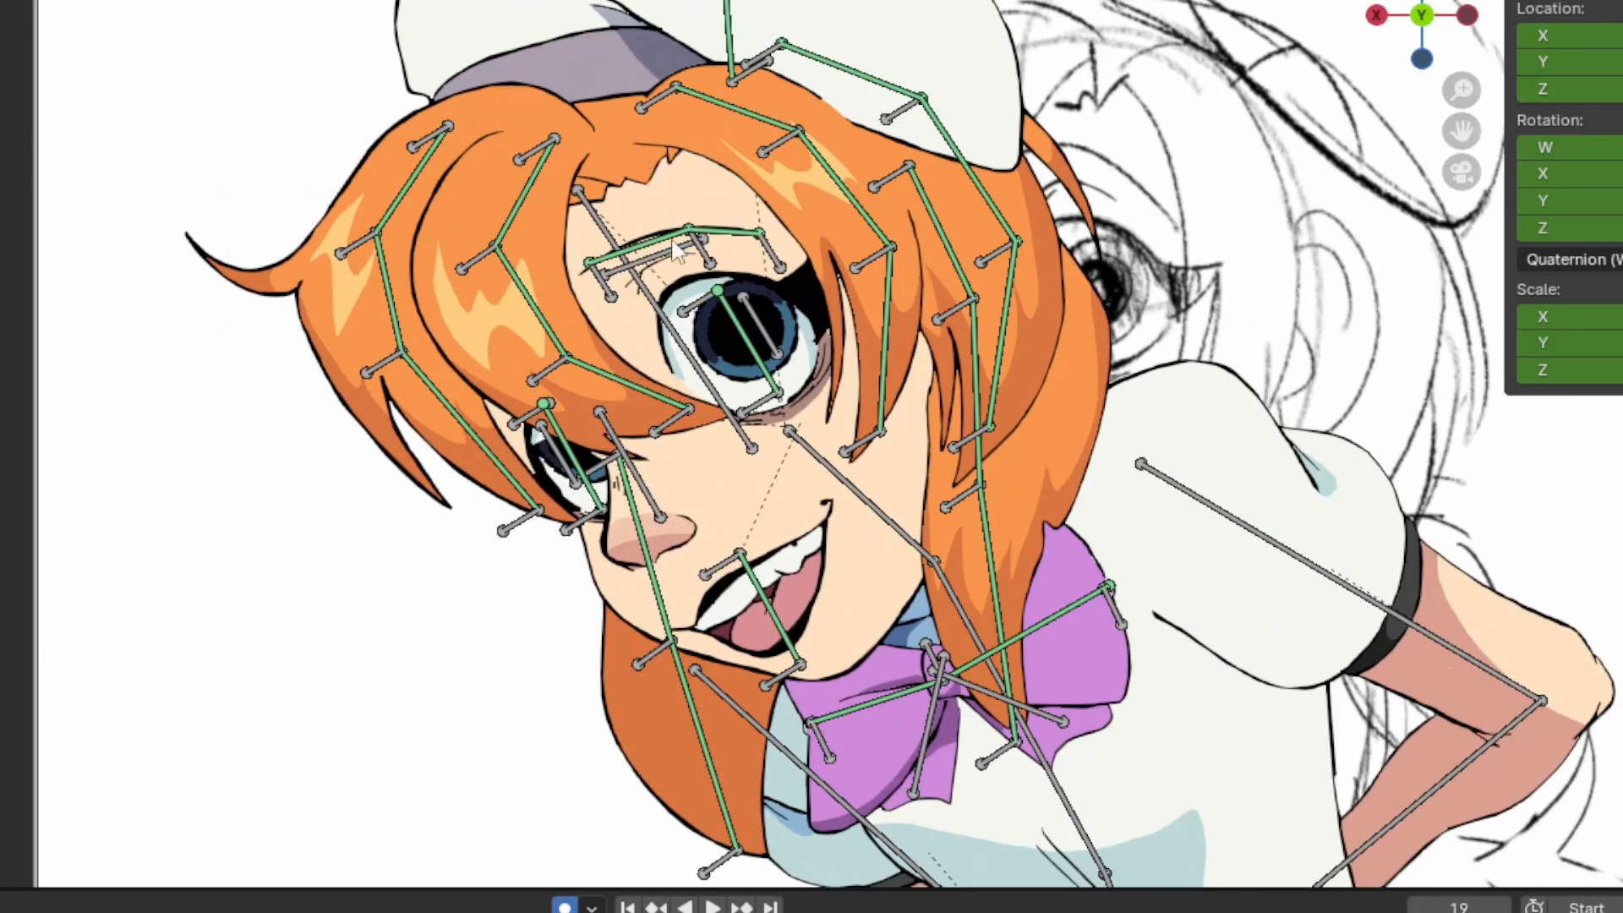
pyautogui.scroll(1, 542, 295)
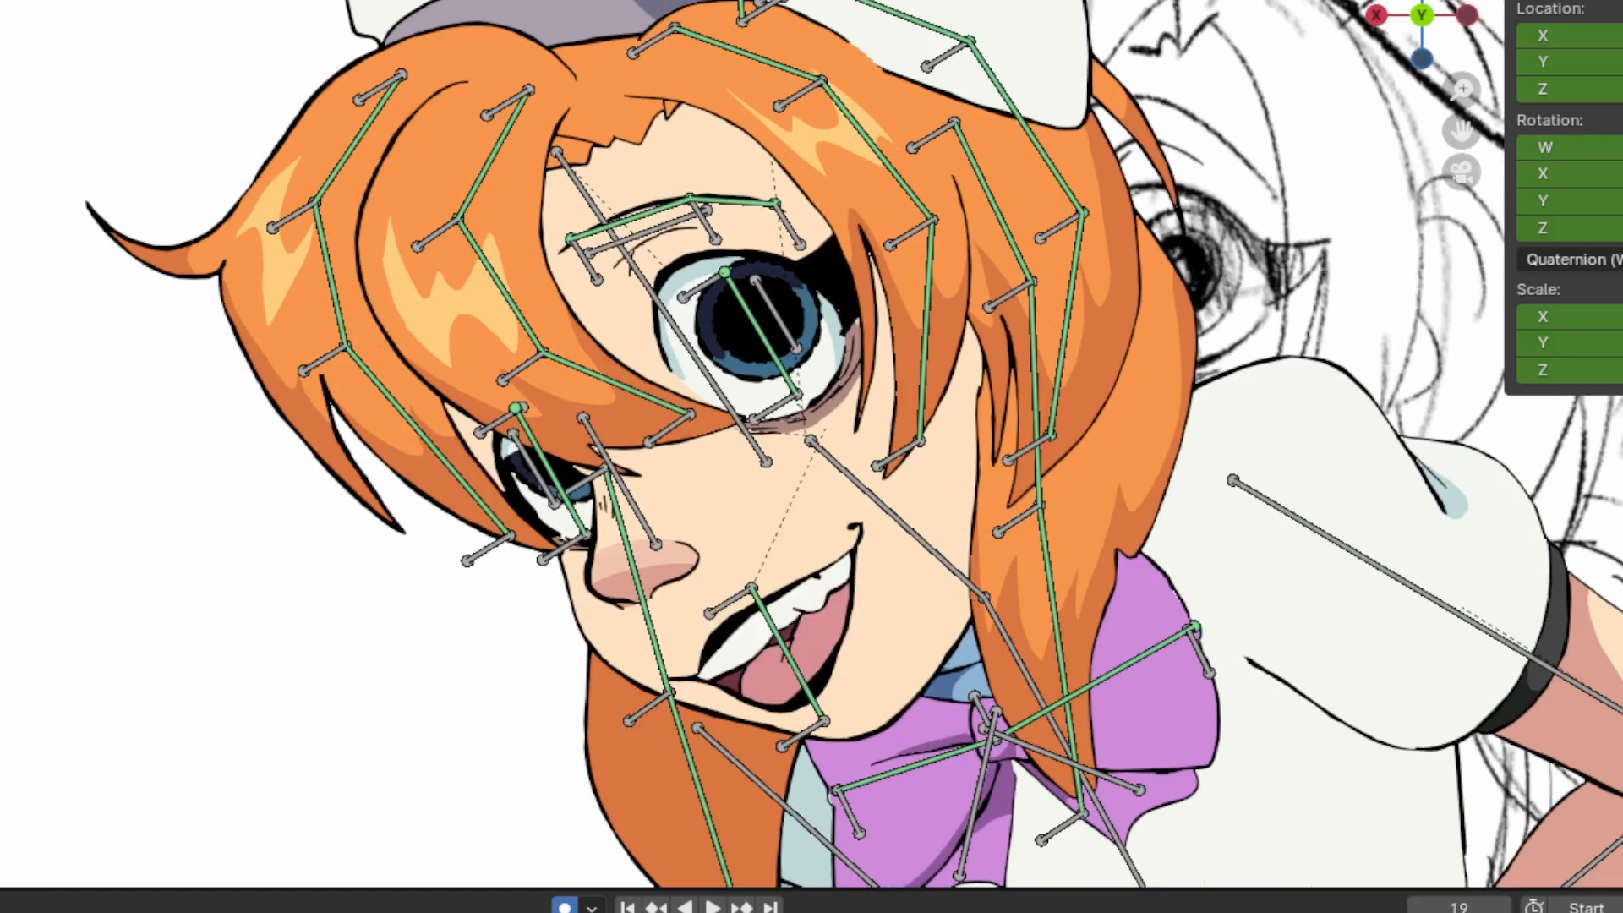
pyautogui.hotkey('ctrl', 'Tab')
# Select the front hair lock hanging over the face and show its stroke points in Edit Mode
pyautogui.click(394, 250)
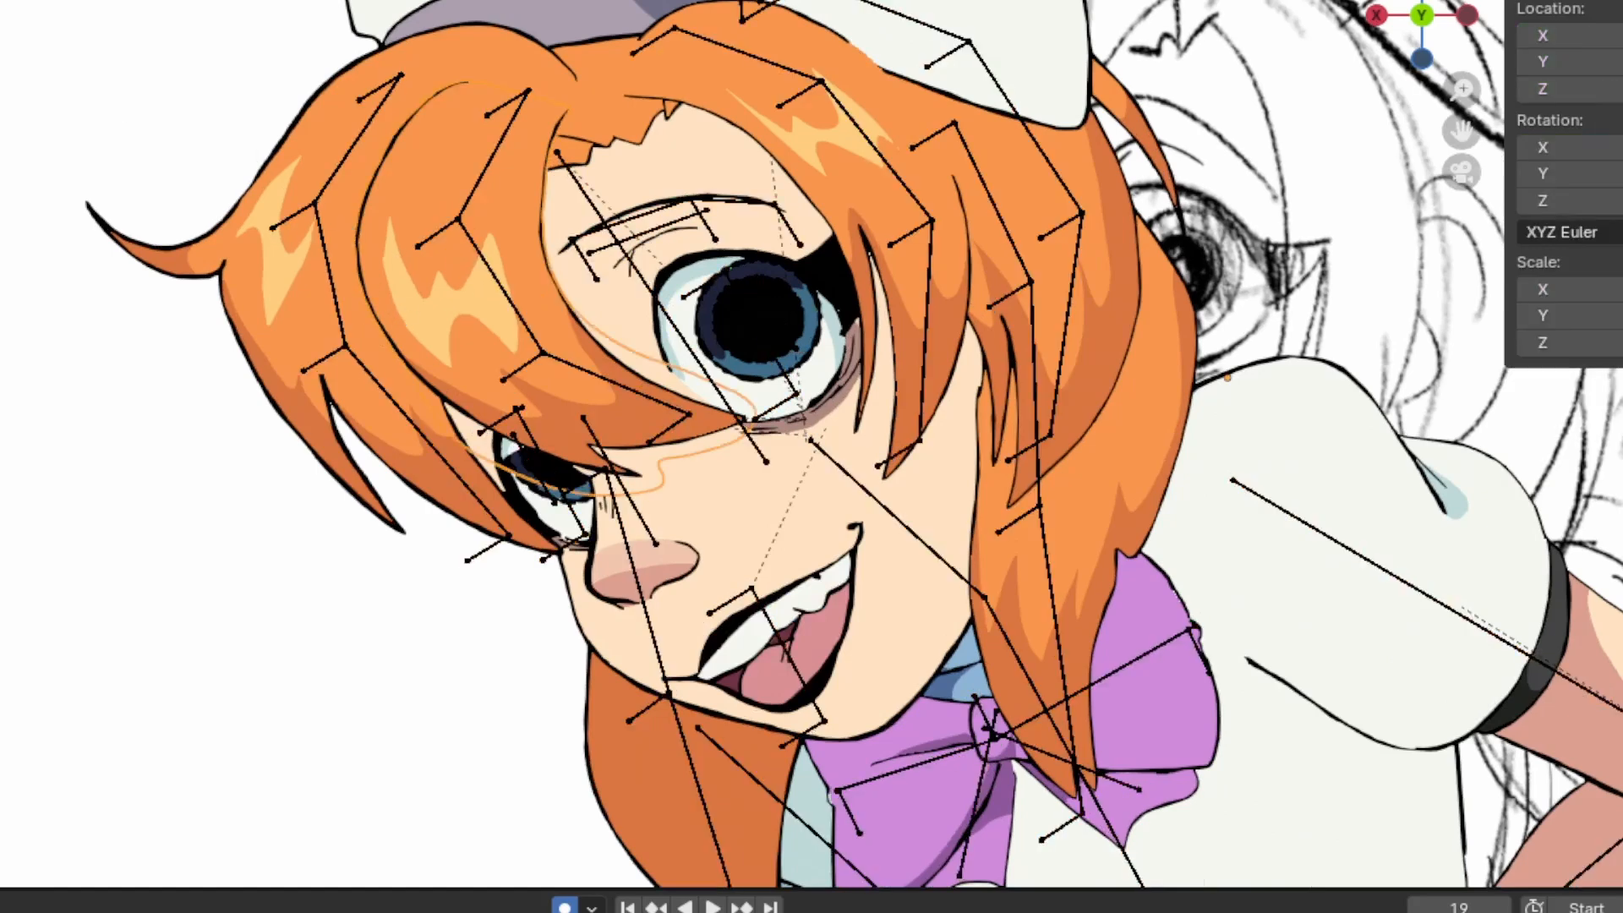
pyautogui.press('Tab')
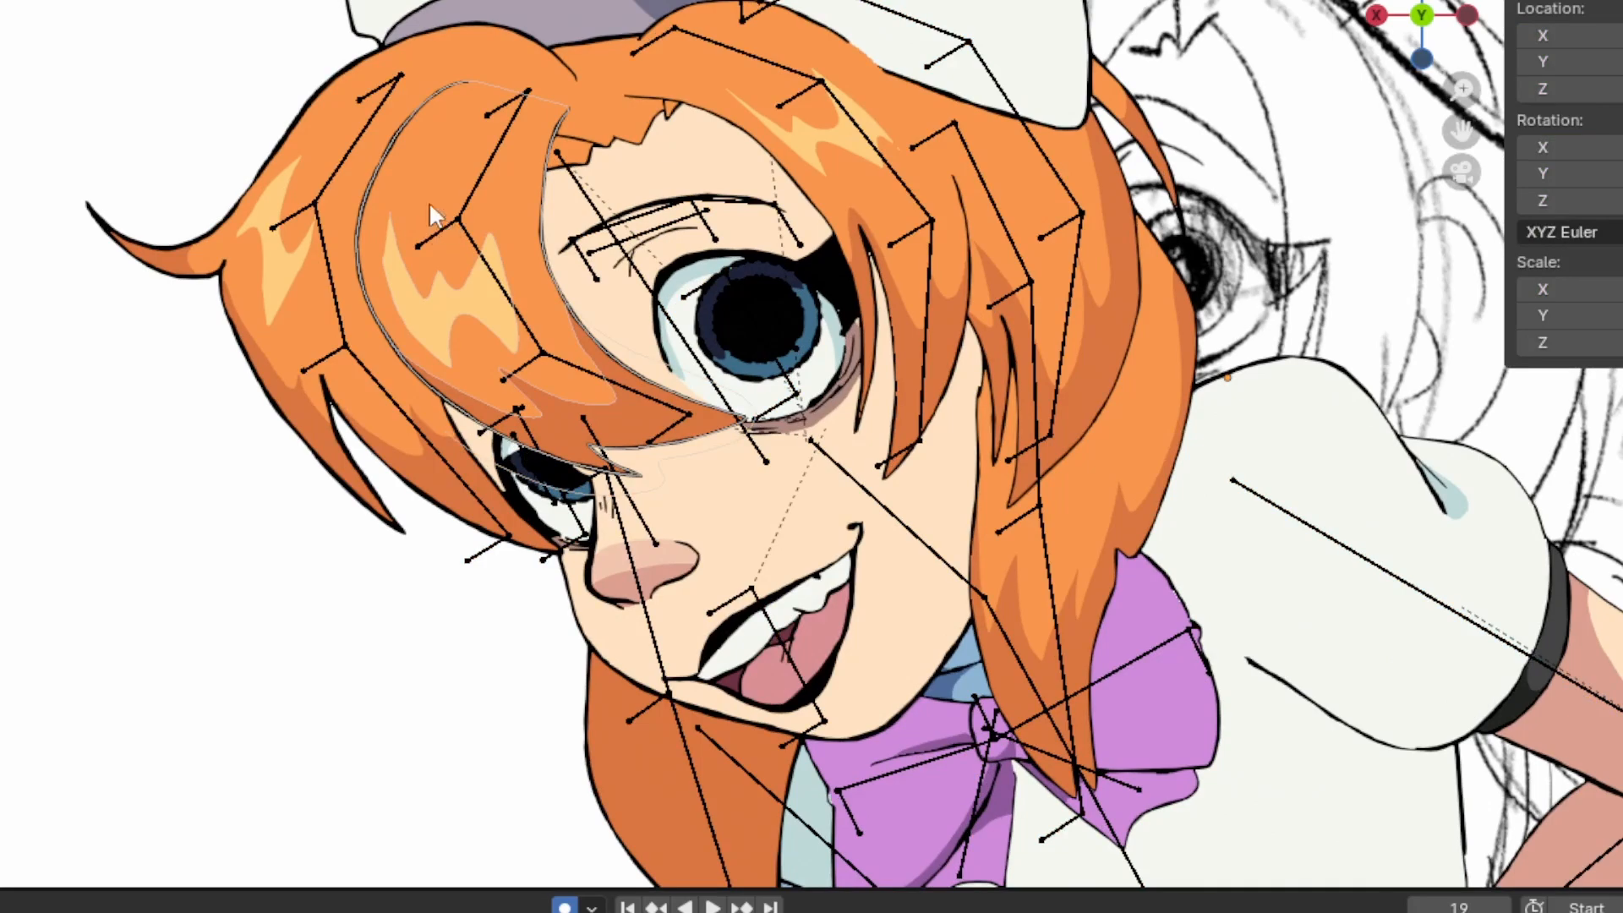
pyautogui.scroll(3, 433, 207)
pyautogui.click(316, 65)
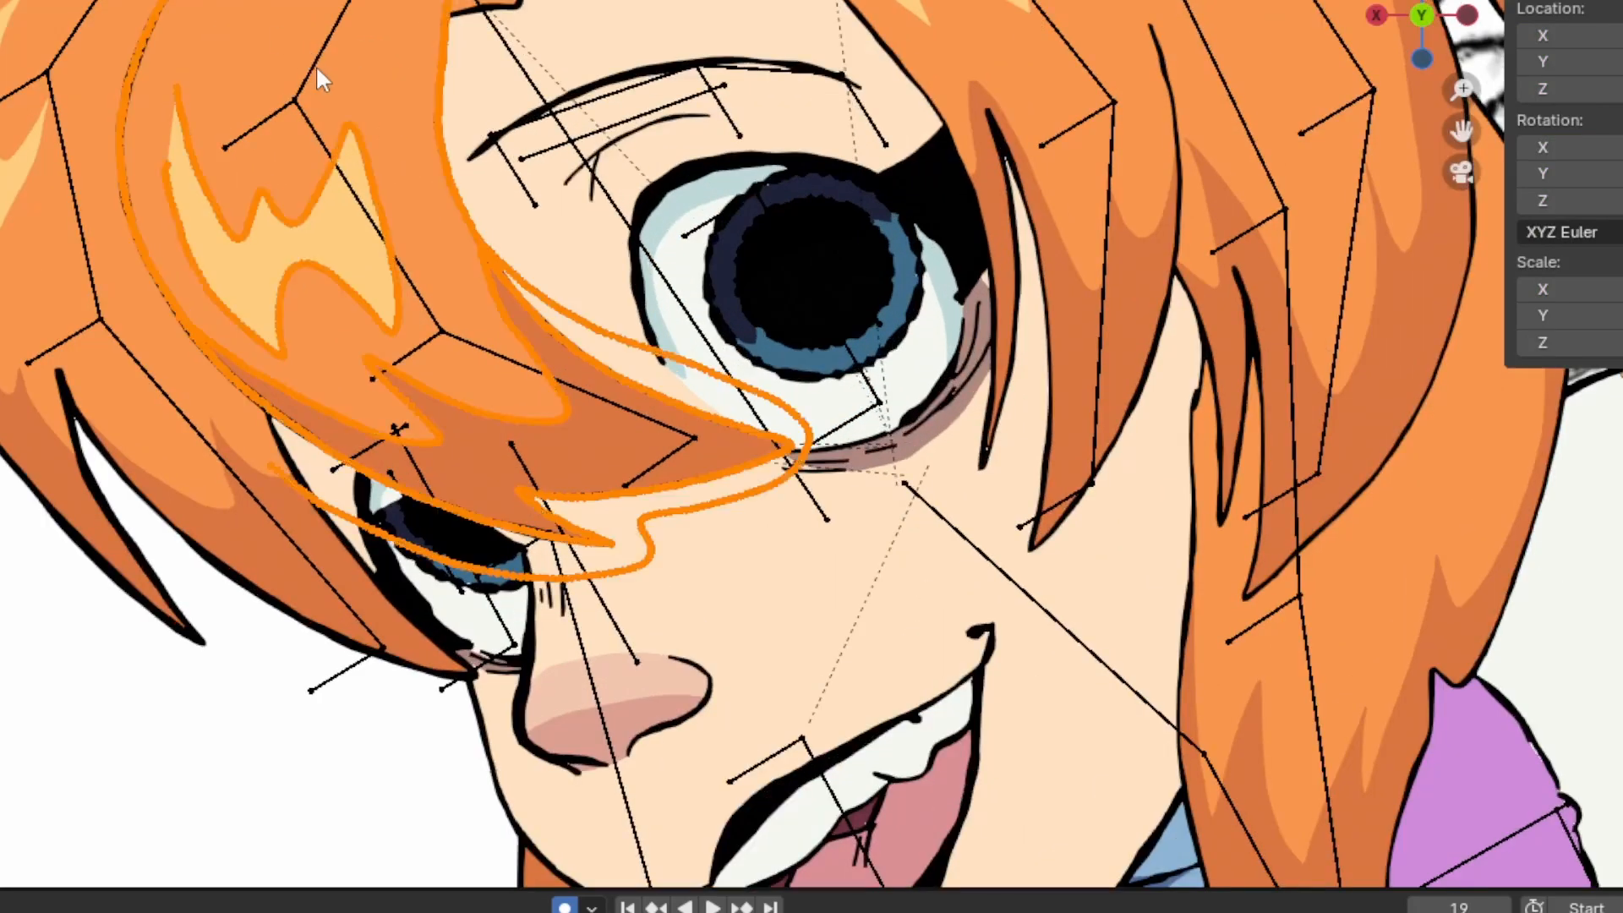
pyautogui.scroll(6, 210, 93)
pyautogui.scroll(6, 254, 203)
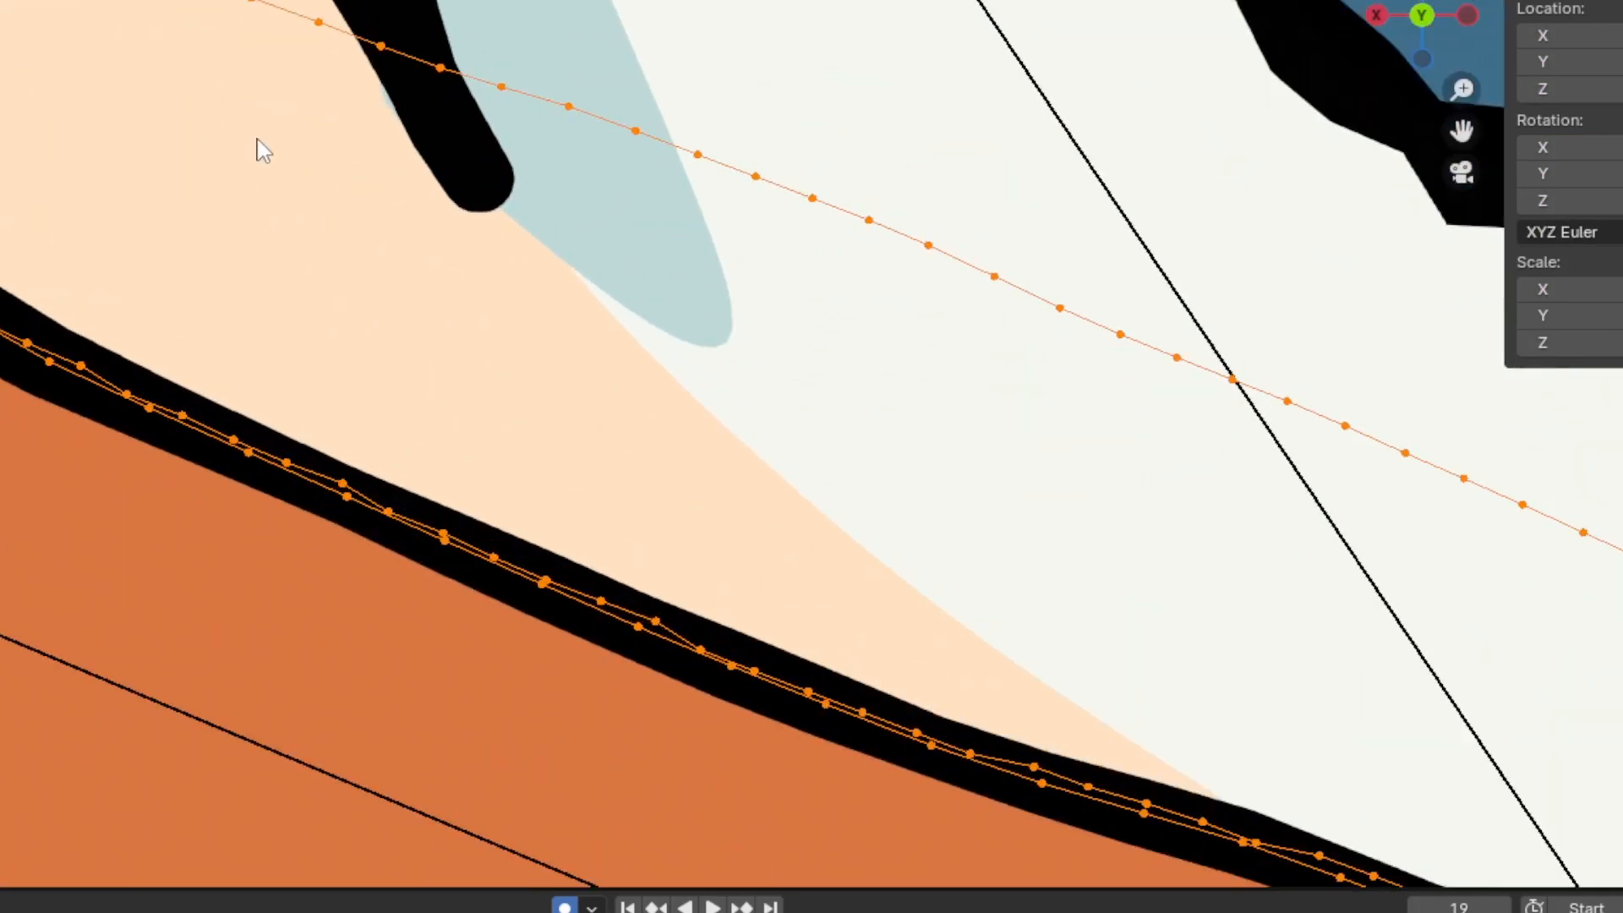
# Check the front hair lock's strokes in the whole drawing and return the lock to Object Mode
pyautogui.scroll(-8, 256, 169)
pyautogui.scroll(-7, 256, 189)
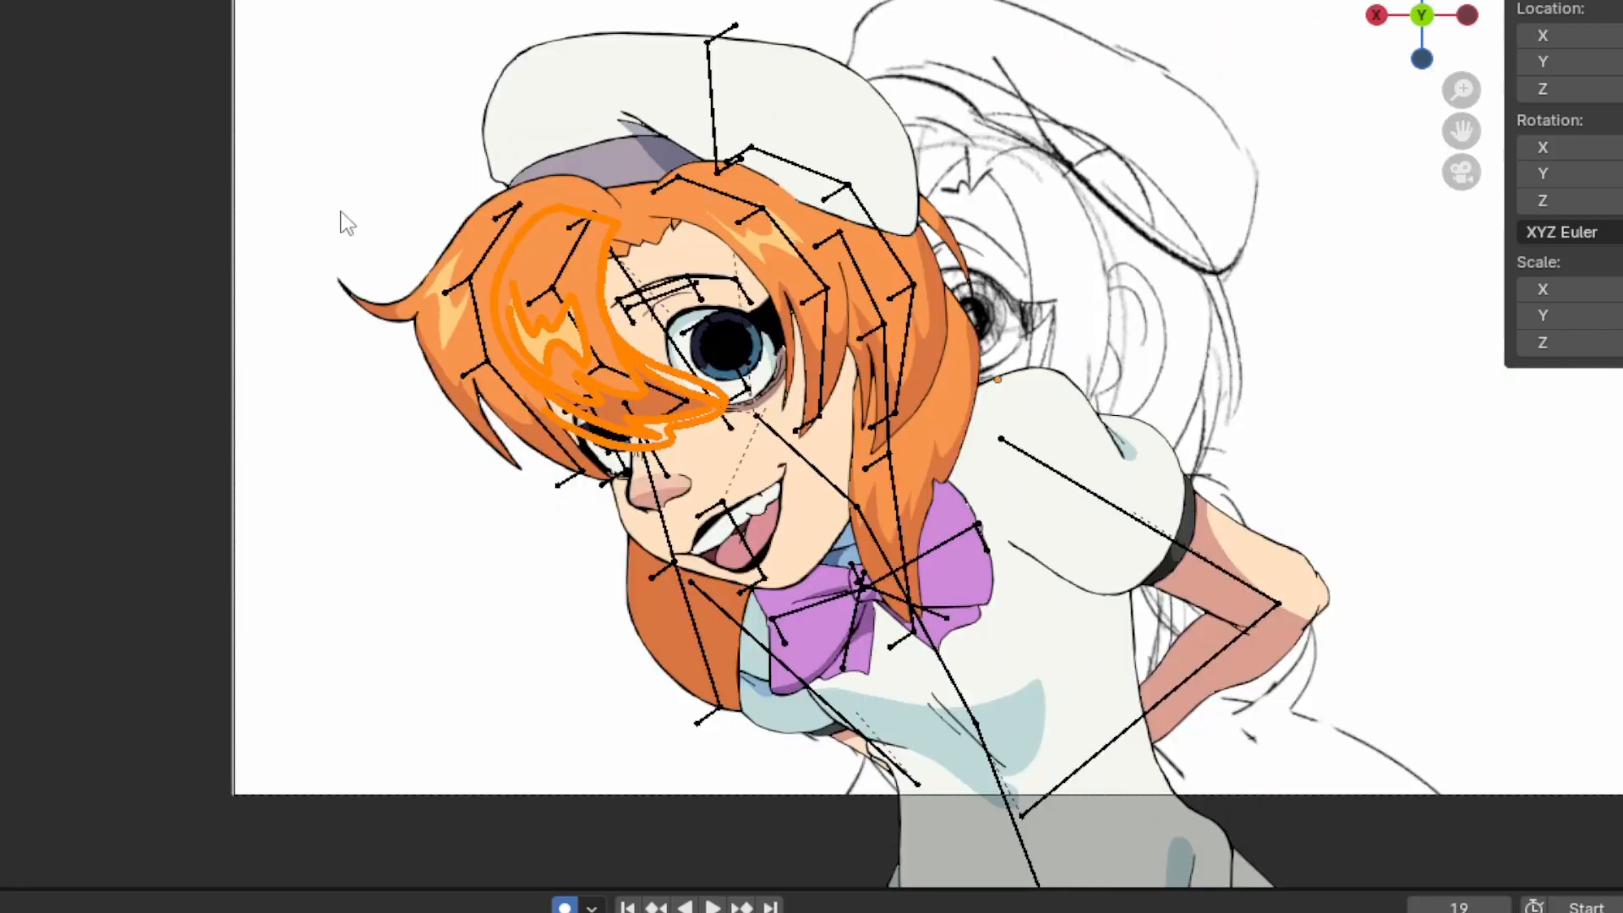
pyautogui.scroll(3, 343, 212)
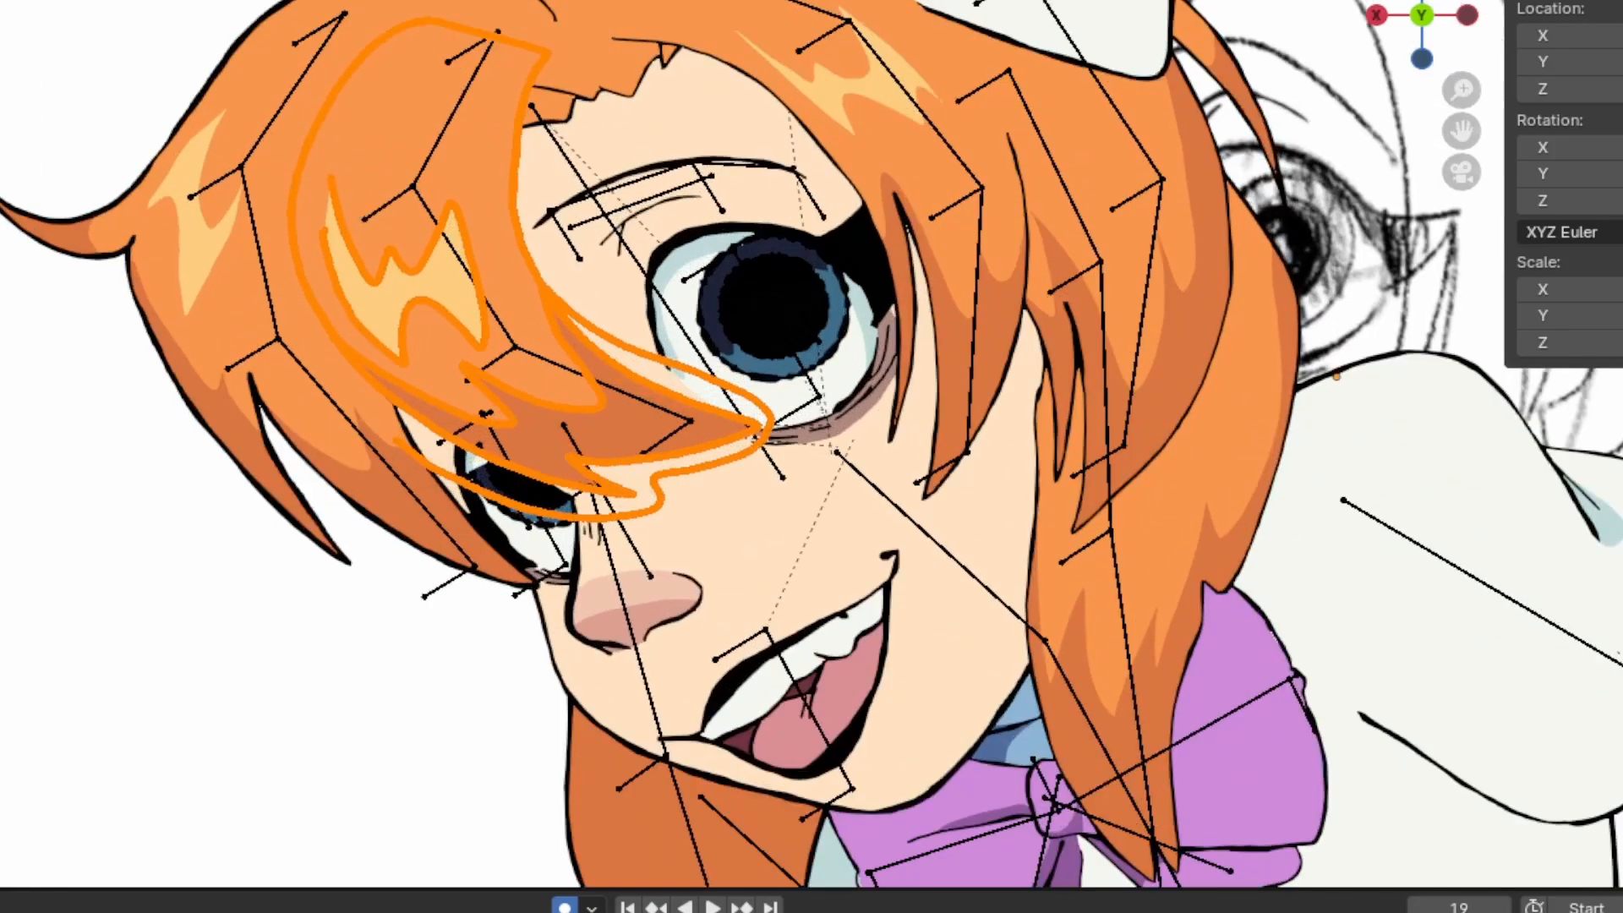
pyautogui.press('Tab')
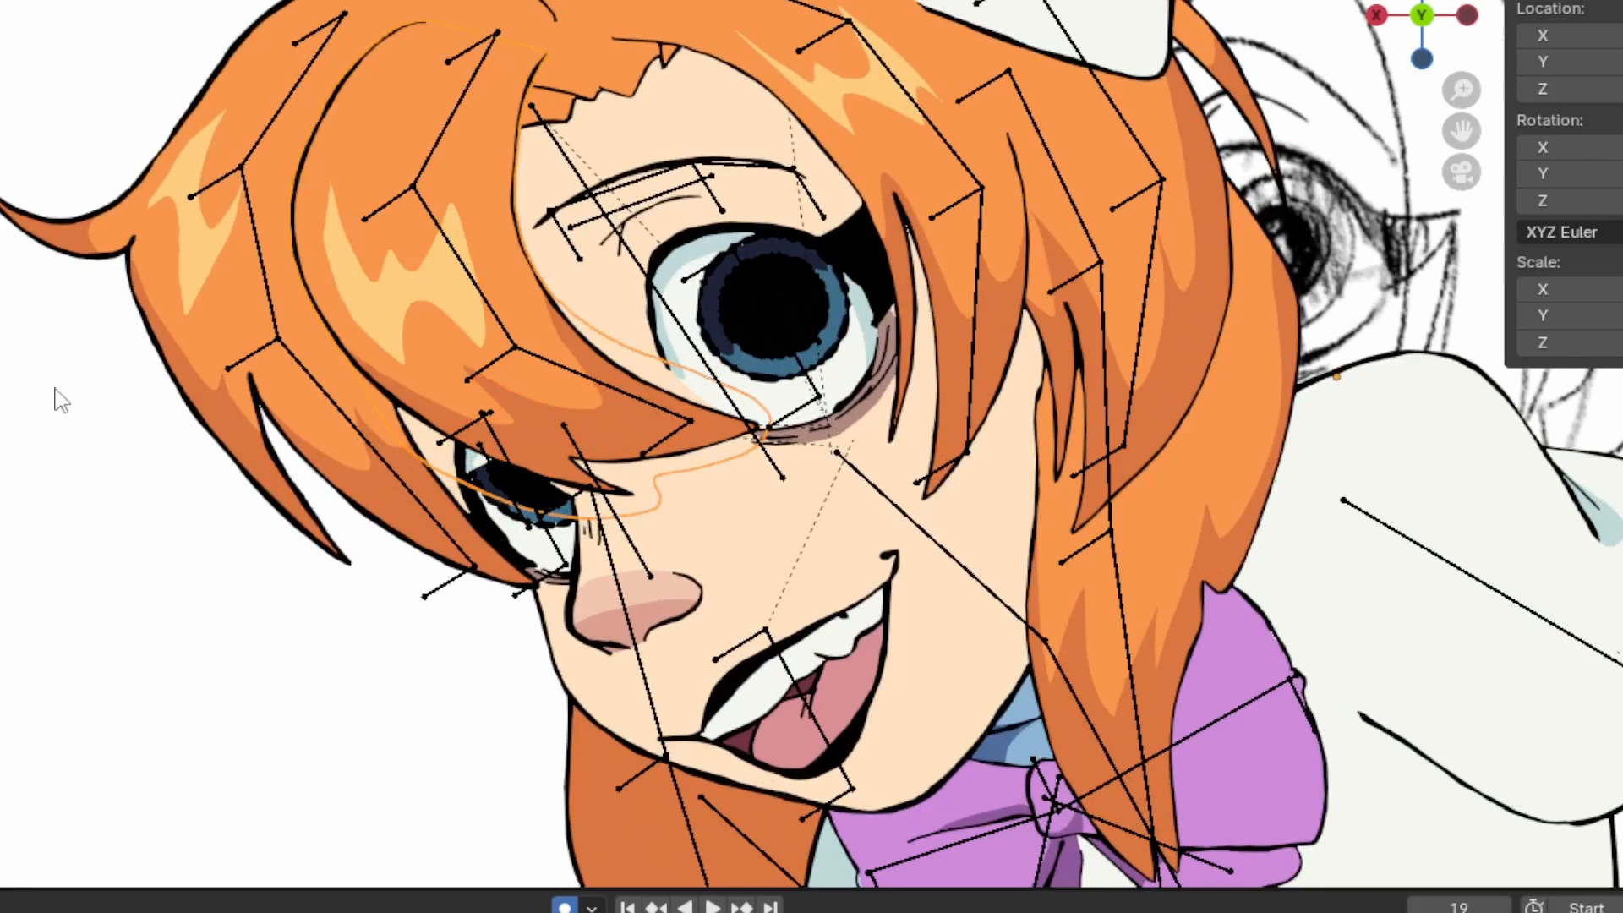
# Select the larger eye's piece, switch to the armature in Pose Mode and select the iris bone of that eye
pyautogui.click(712, 252)
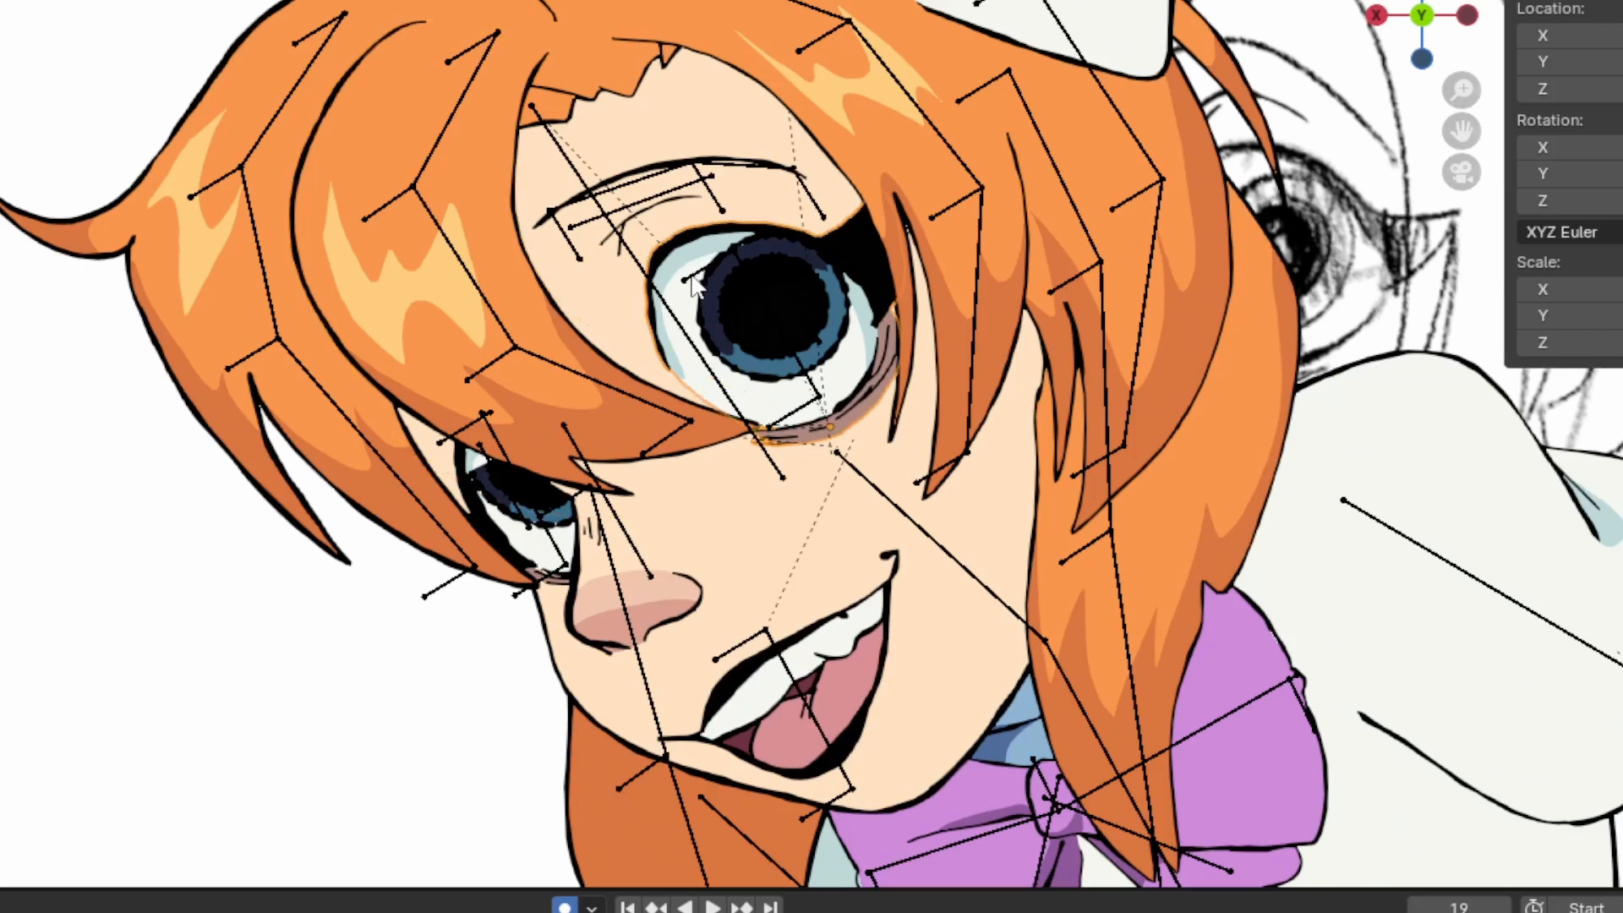
pyautogui.scroll(-1, 694, 286)
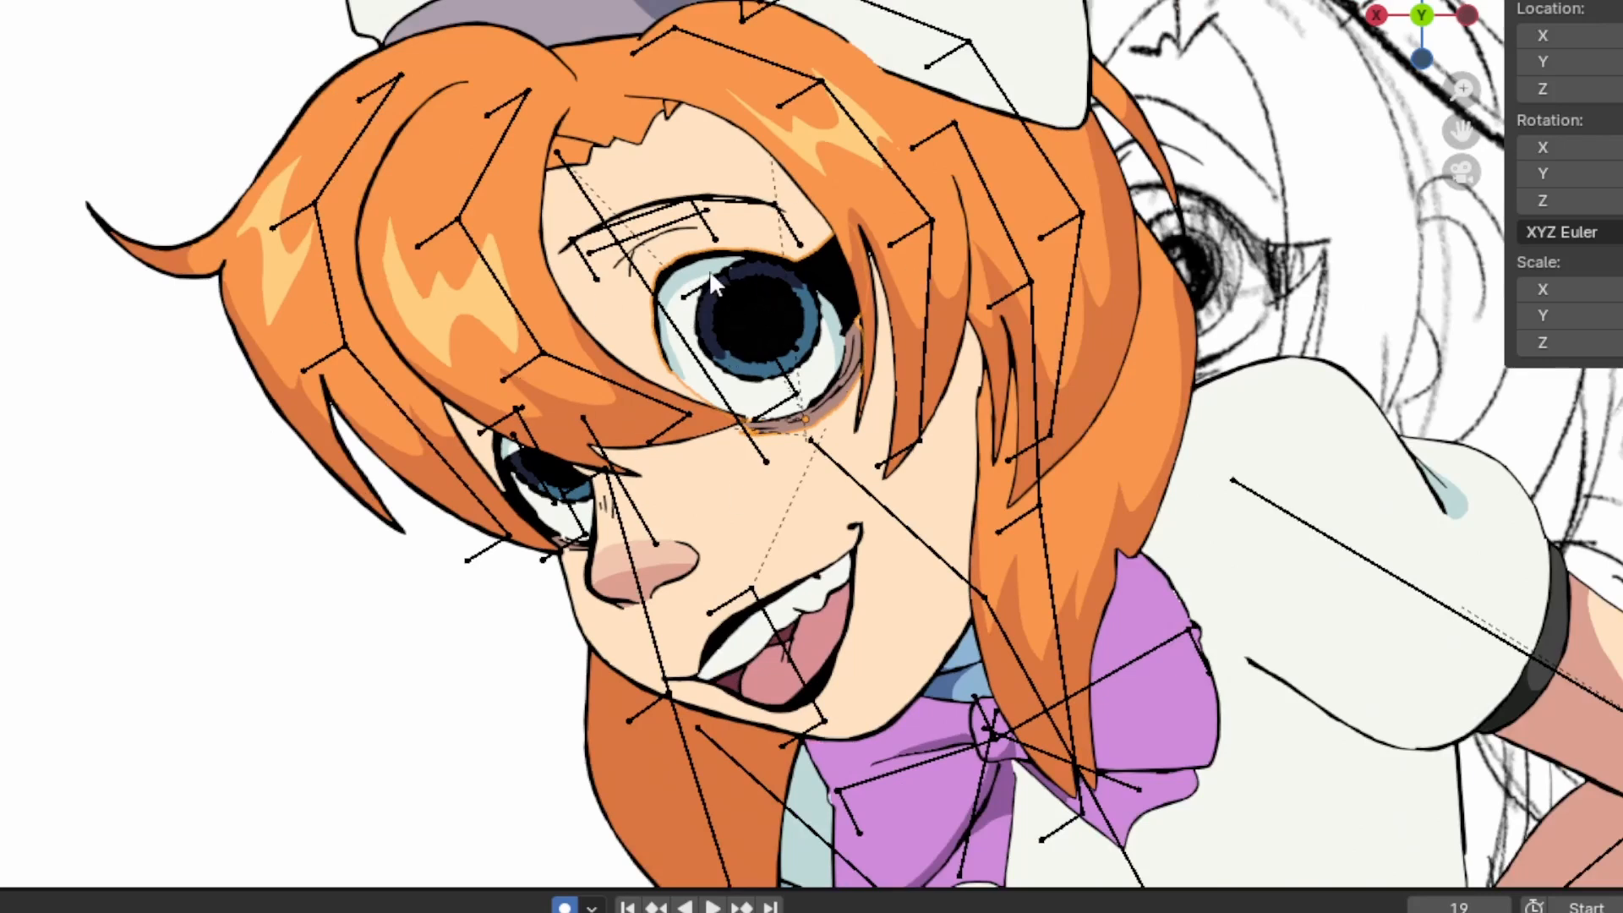
pyautogui.click(674, 283)
pyautogui.click(744, 297)
pyautogui.click(743, 297)
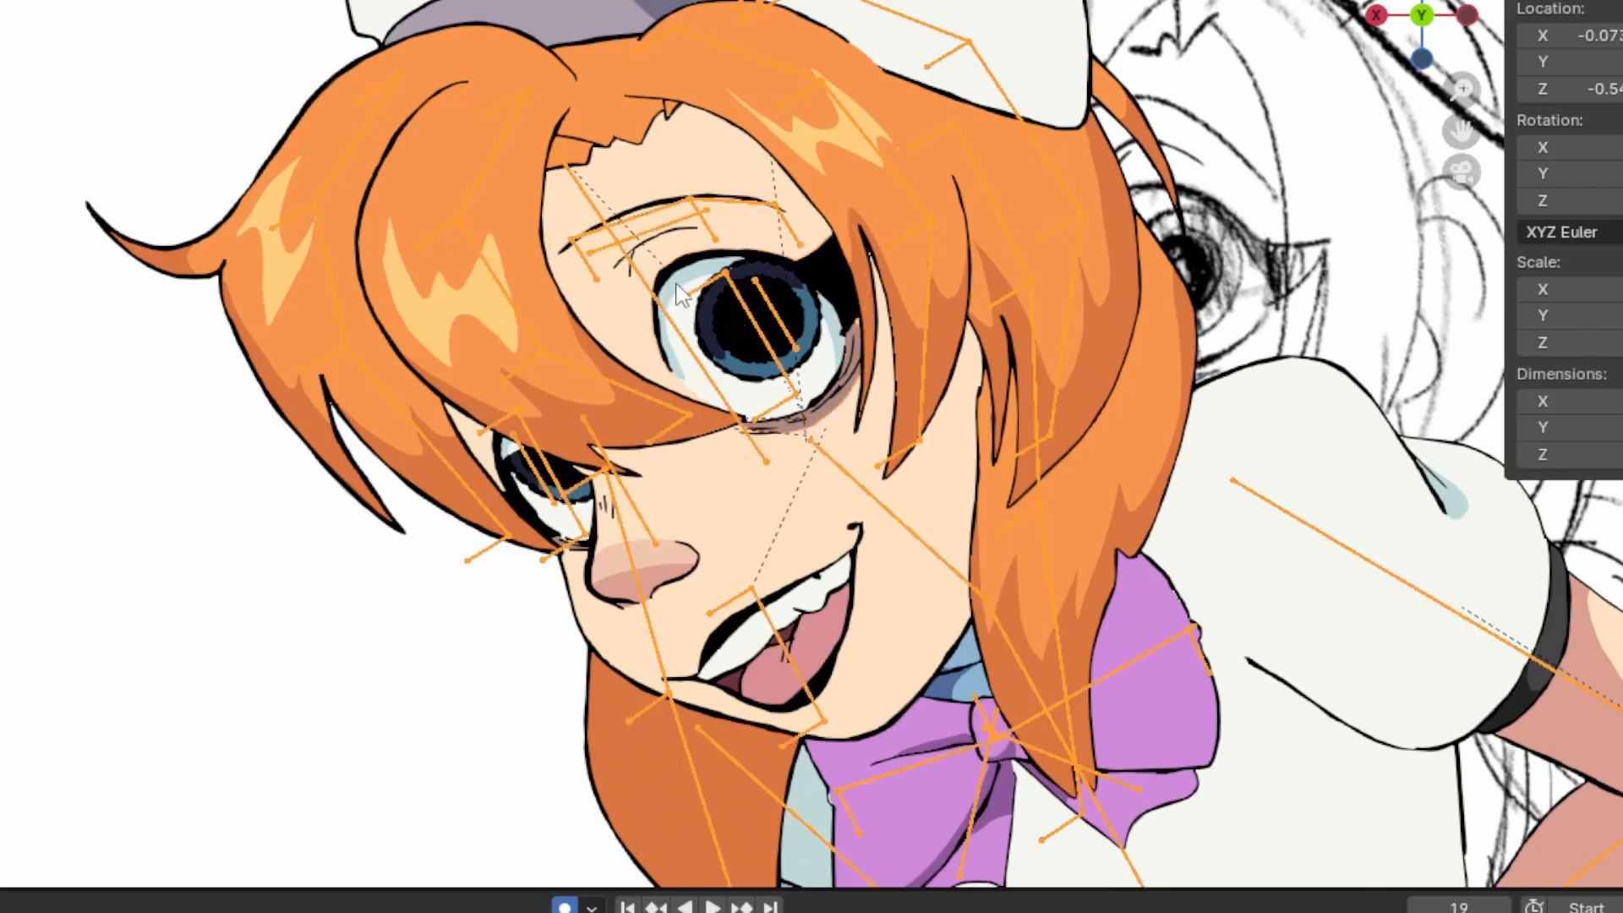
pyautogui.click(748, 330)
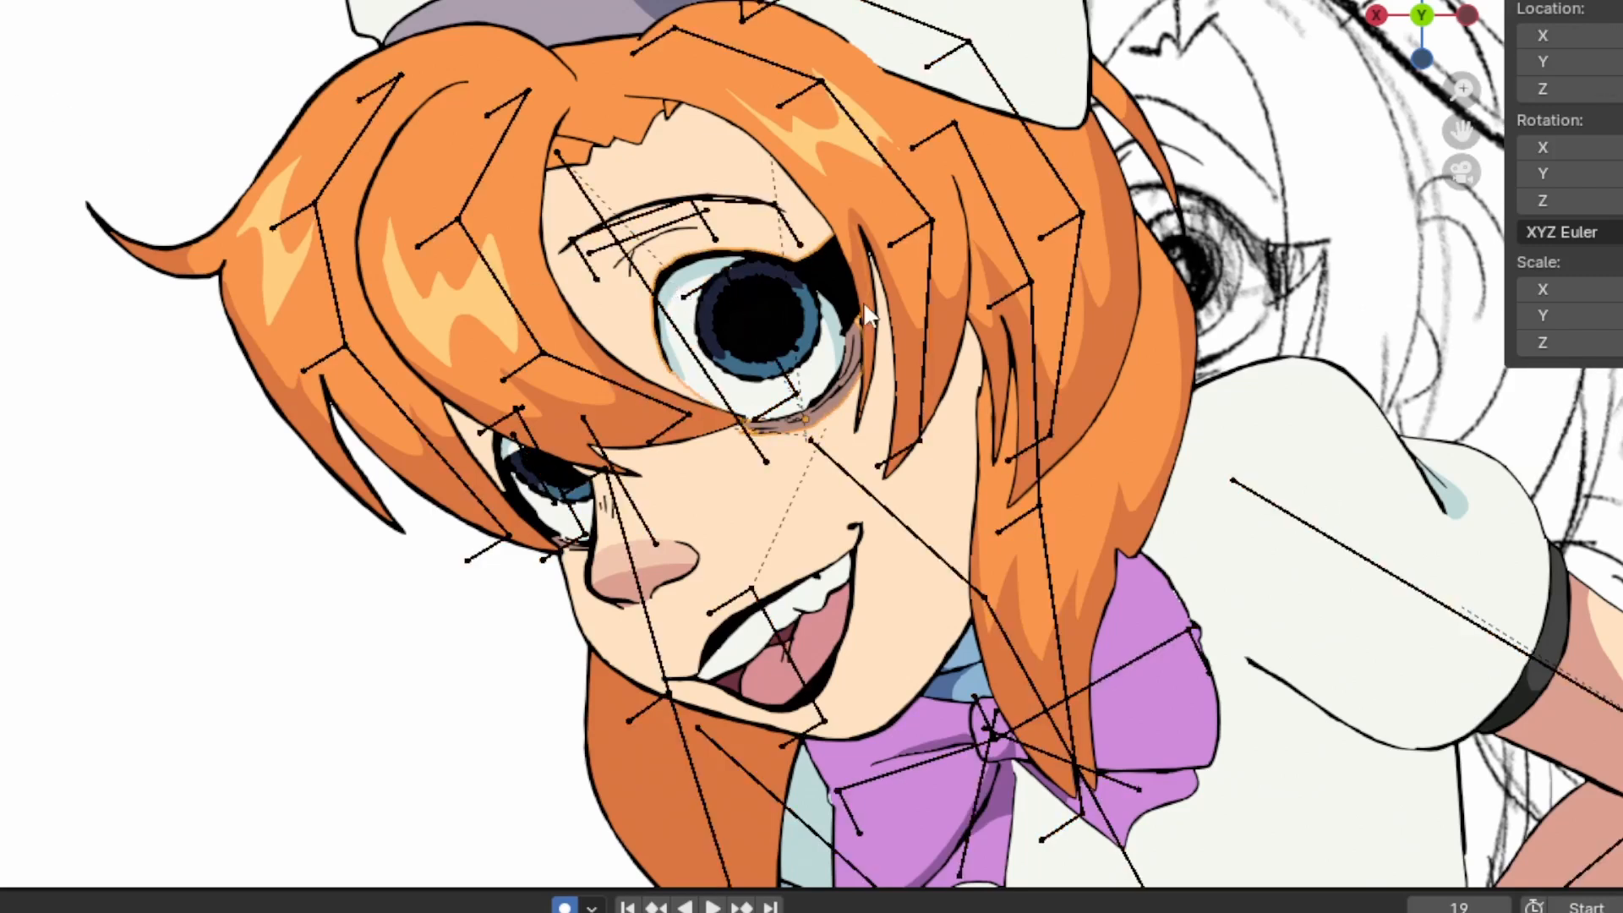
pyautogui.click(744, 327)
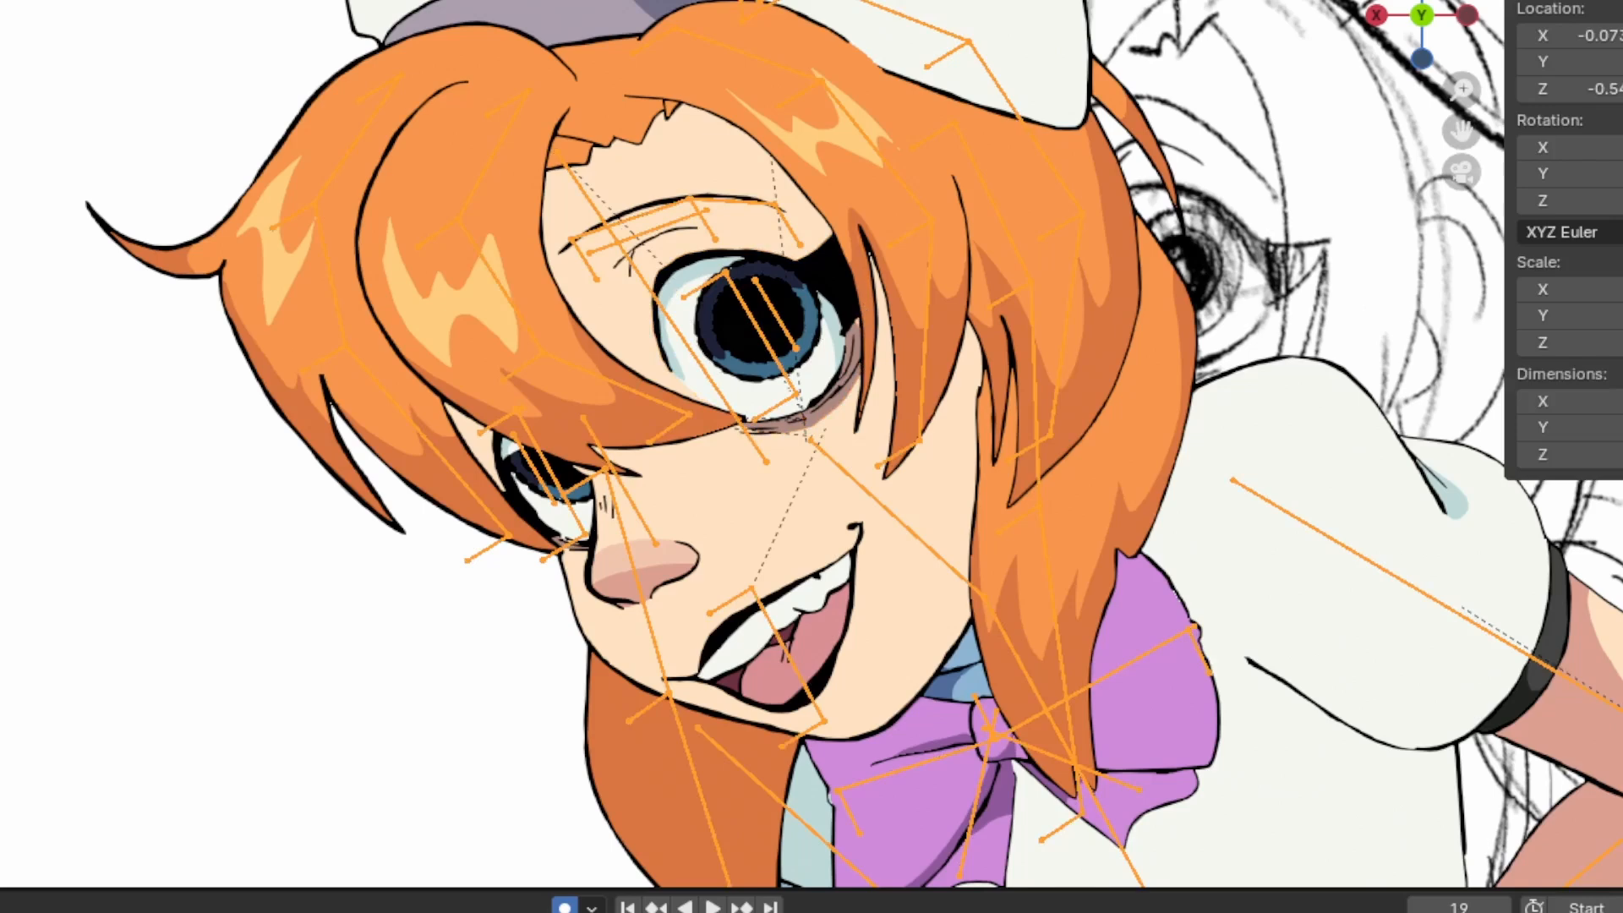
pyautogui.hotkey('ctrl', 'Tab')
pyautogui.click(793, 359)
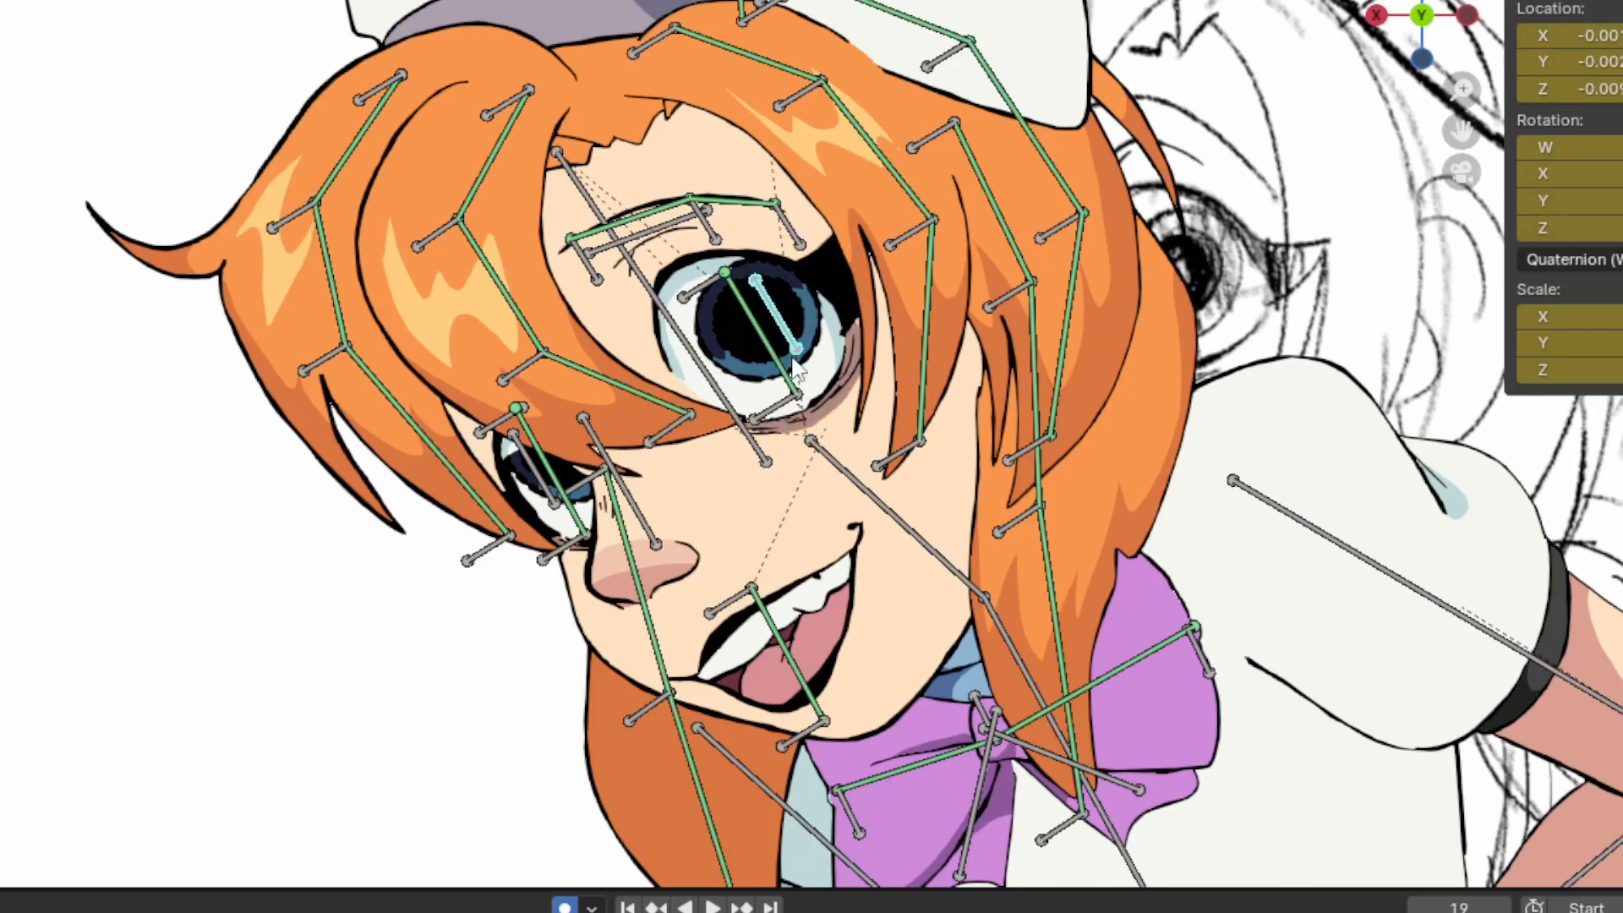
# Try moving the larger eye's iris bone upward and scaling it along the Z axis, and undo both changes
pyautogui.press('g')
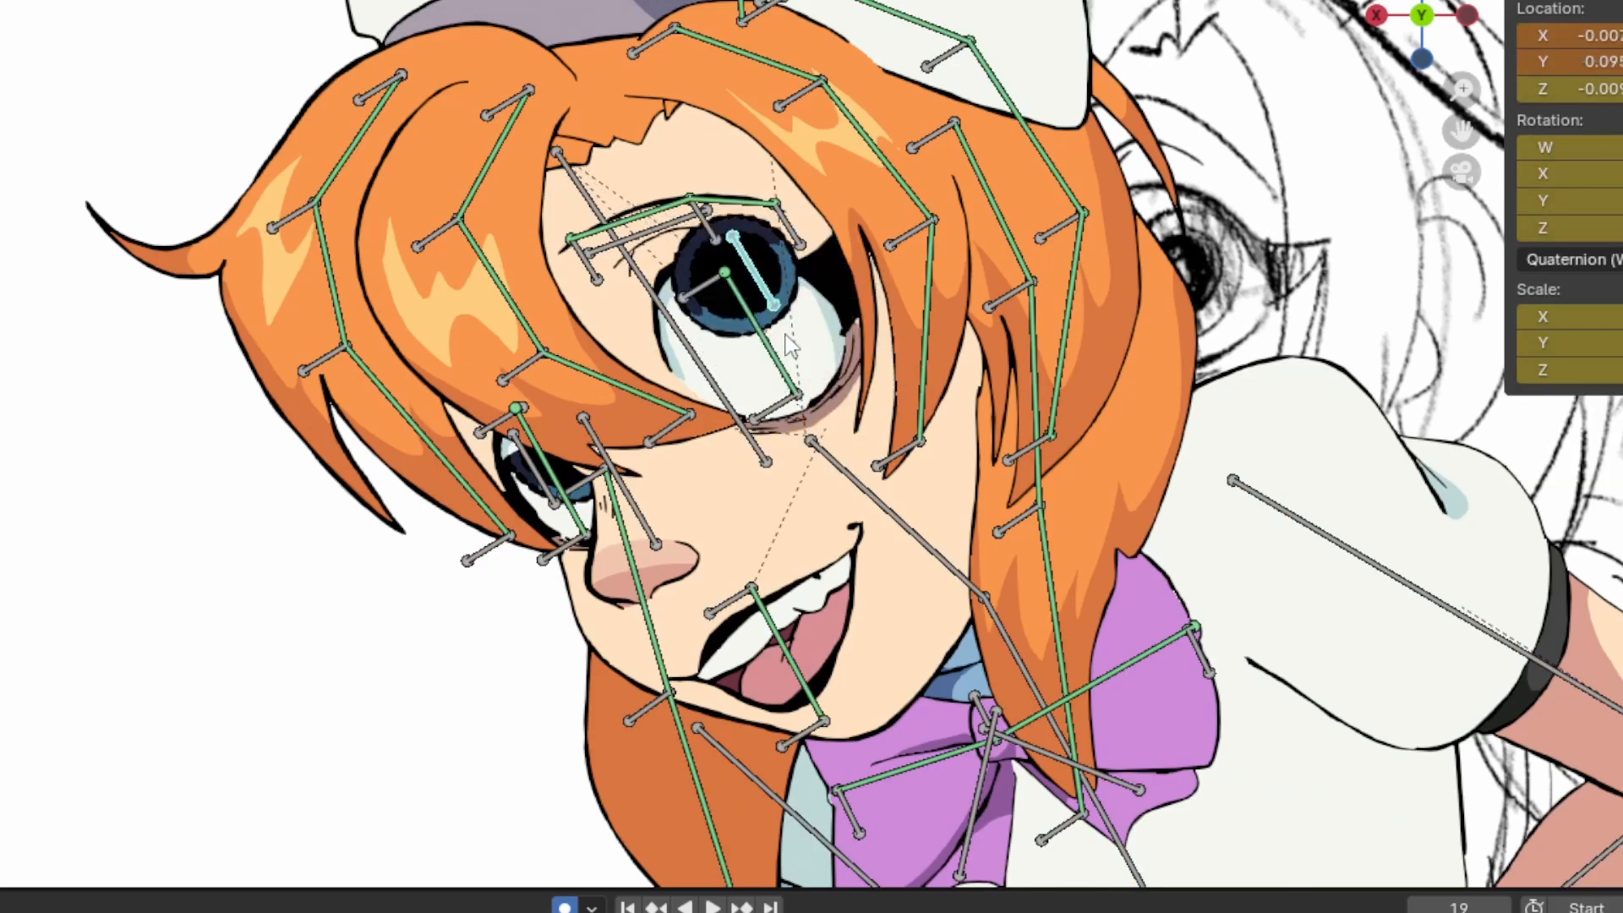
pyautogui.click(785, 335)
pyautogui.press('s')
pyautogui.press('z')
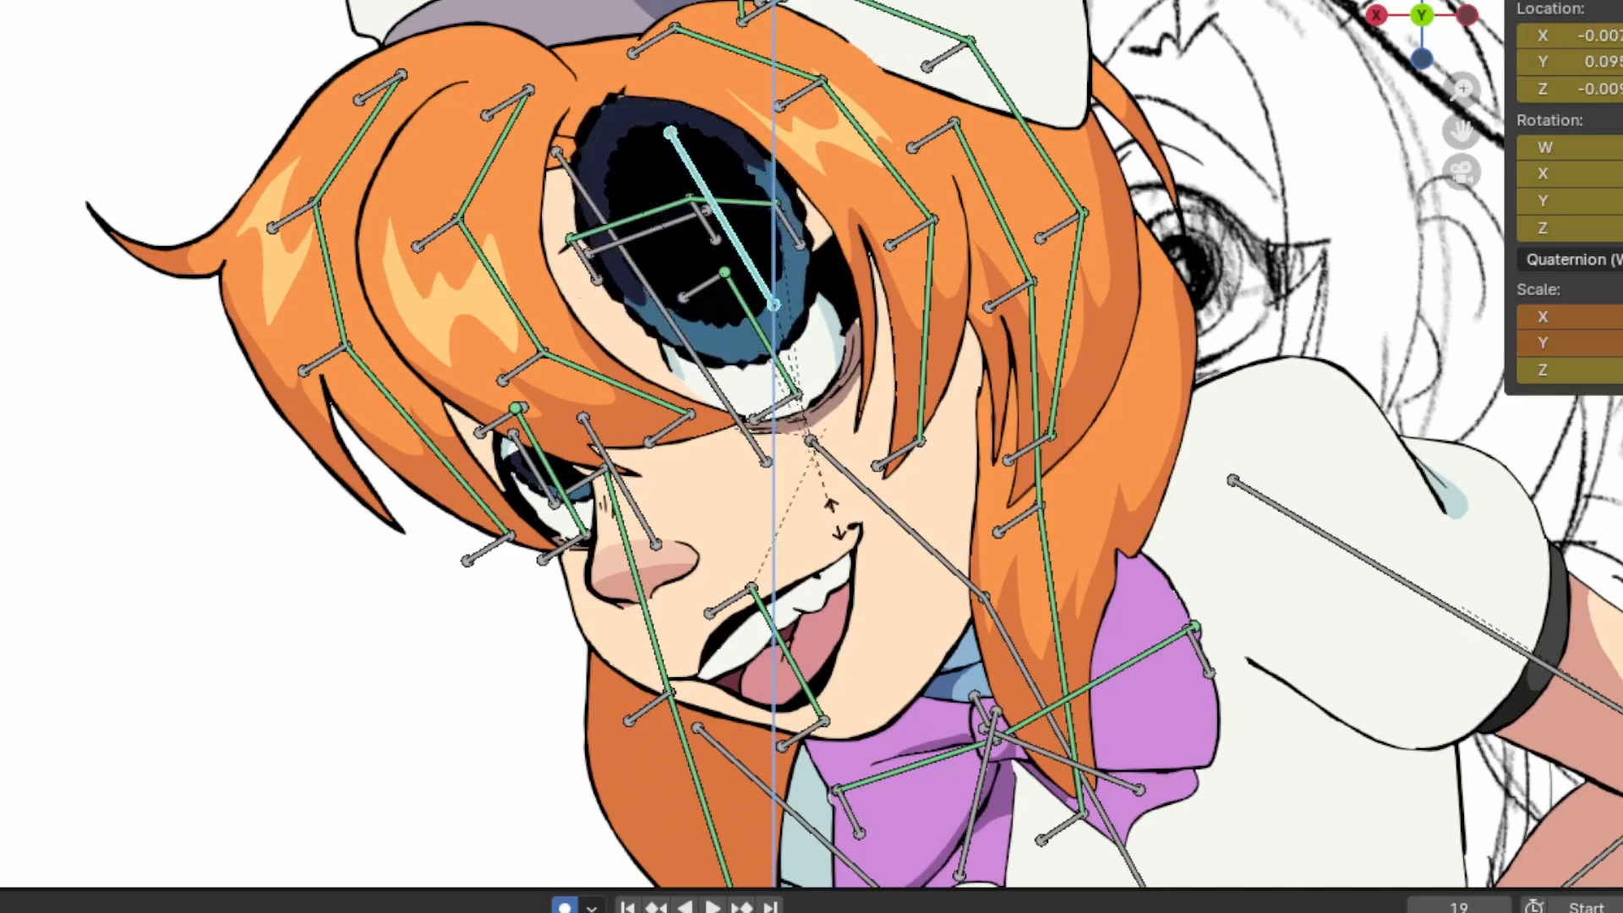
pyautogui.click(786, 397)
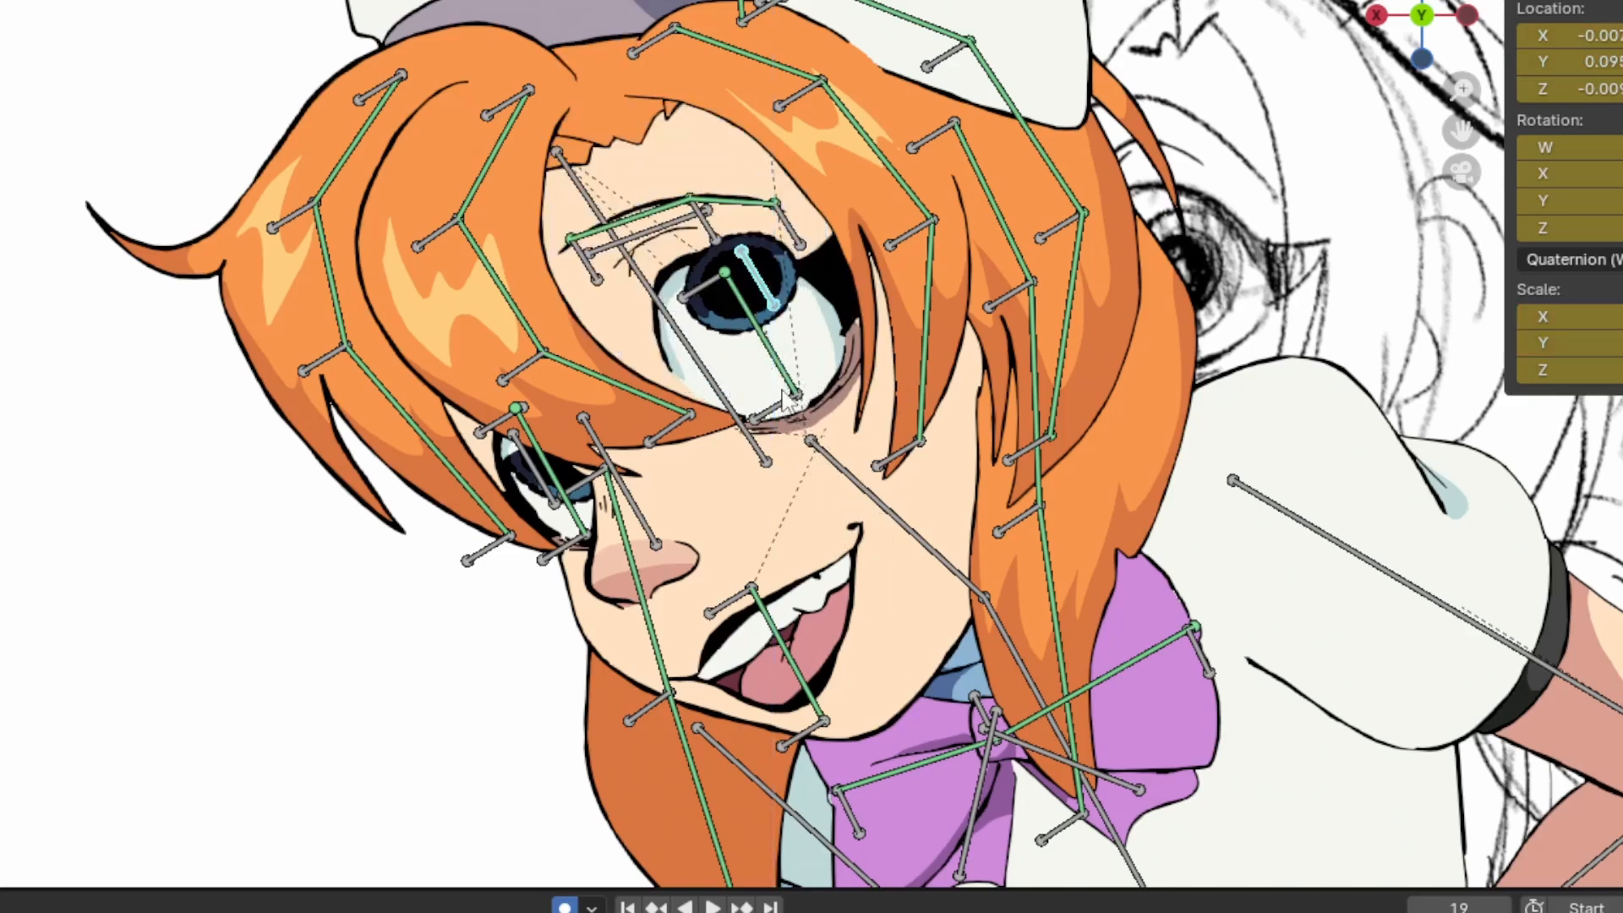
pyautogui.hotkey('ctrl', 'z')
pyautogui.hotkey('ctrl', 'z')
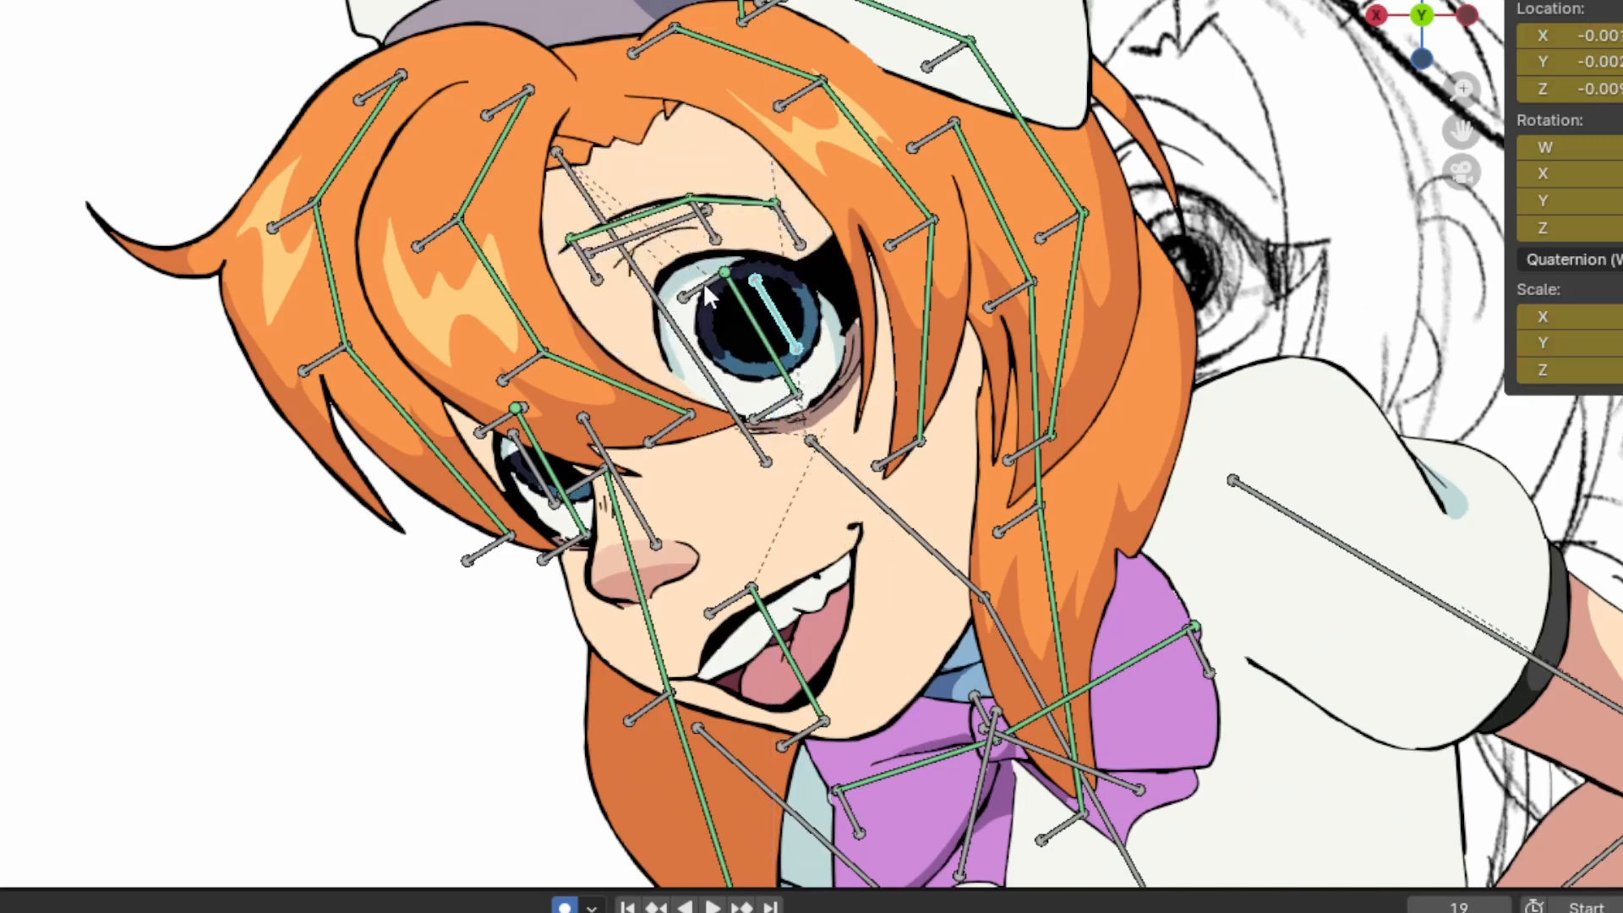
# Try rotating the chest bone so the head and shoulders lean further forward, and undo the rotation
pyautogui.scroll(-5, 1199, 337)
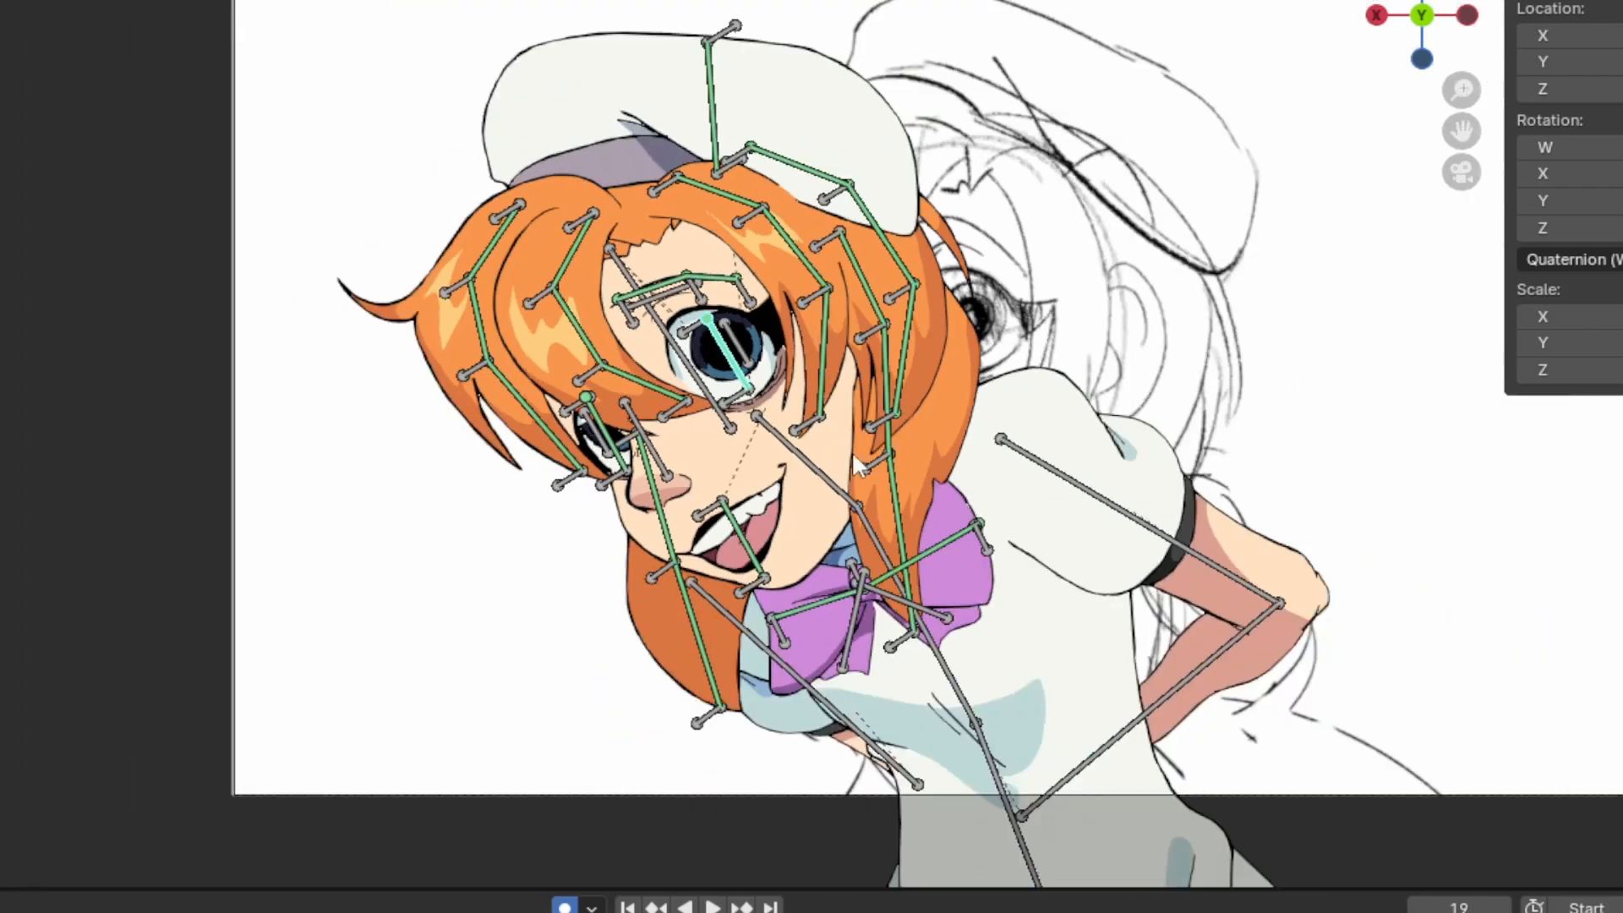
pyautogui.scroll(-1, 856, 464)
pyautogui.press('r')
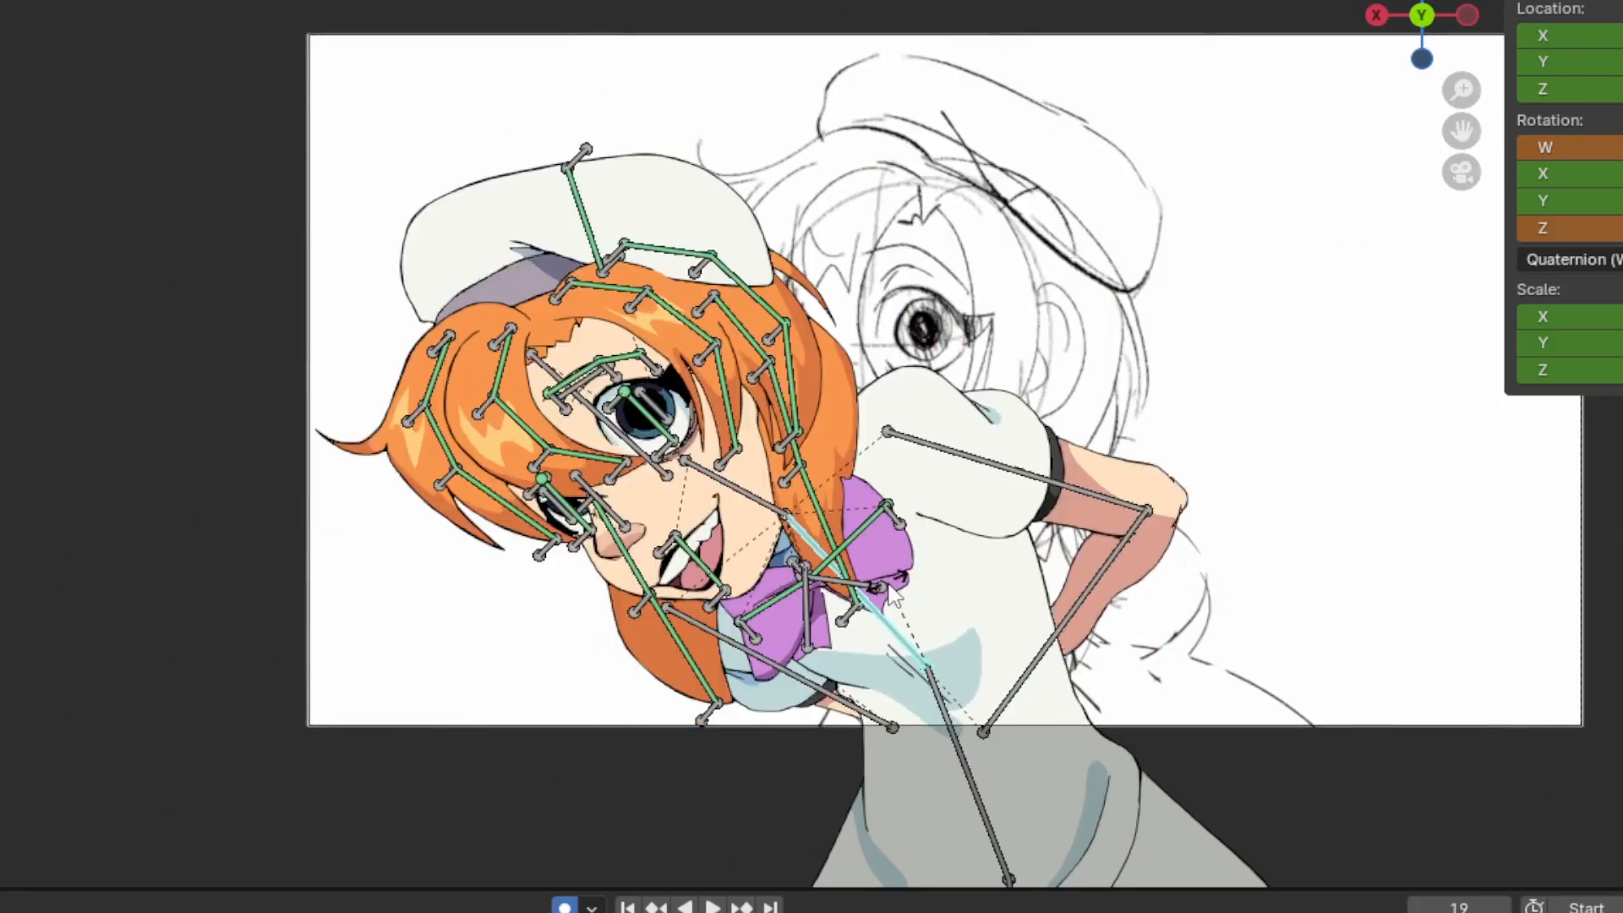
pyautogui.click(888, 583)
pyautogui.hotkey('ctrl', 'z')
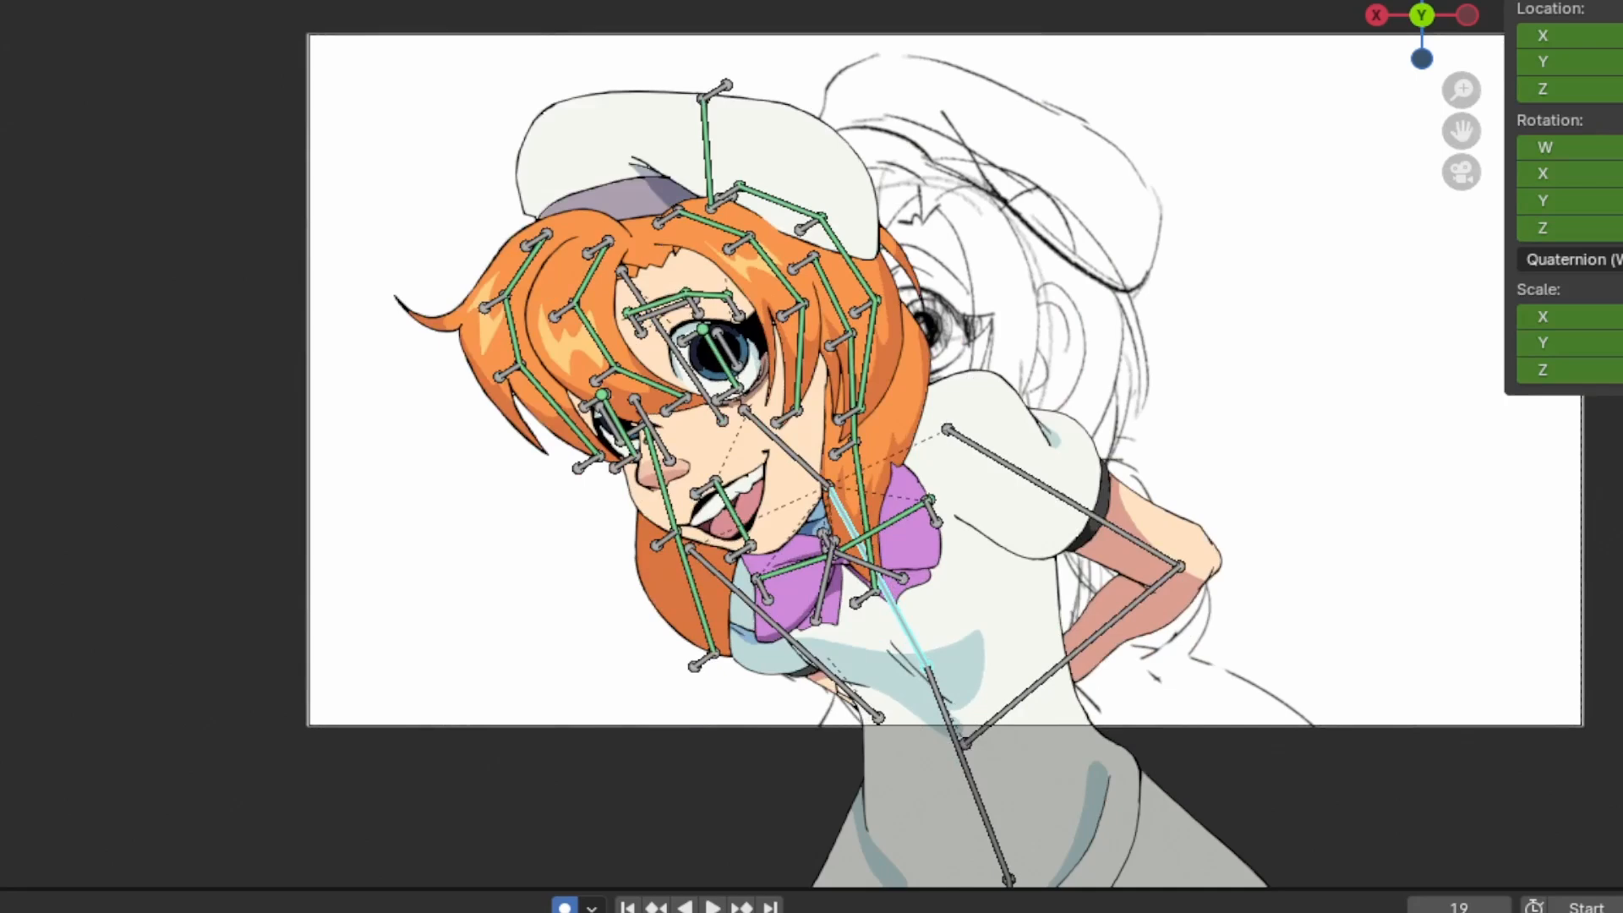
# Bend the whole upper body far over with the waist bone while the deformation lattices are shown
pyautogui.click(1008, 415)
pyautogui.scroll(-1, 1008, 415)
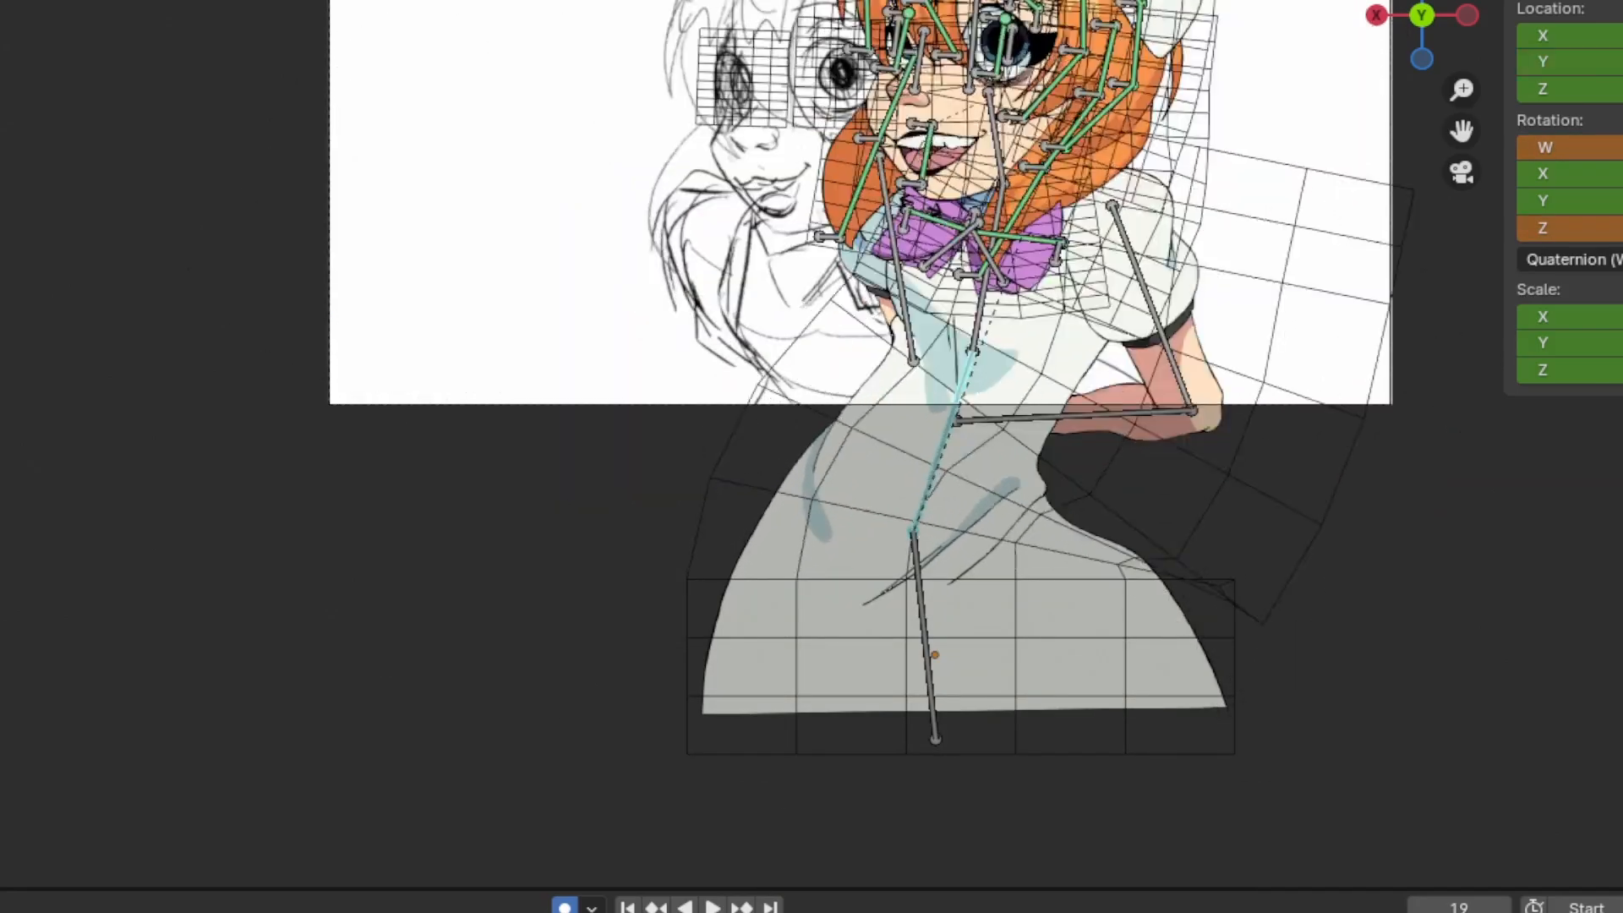
pyautogui.click(631, 302)
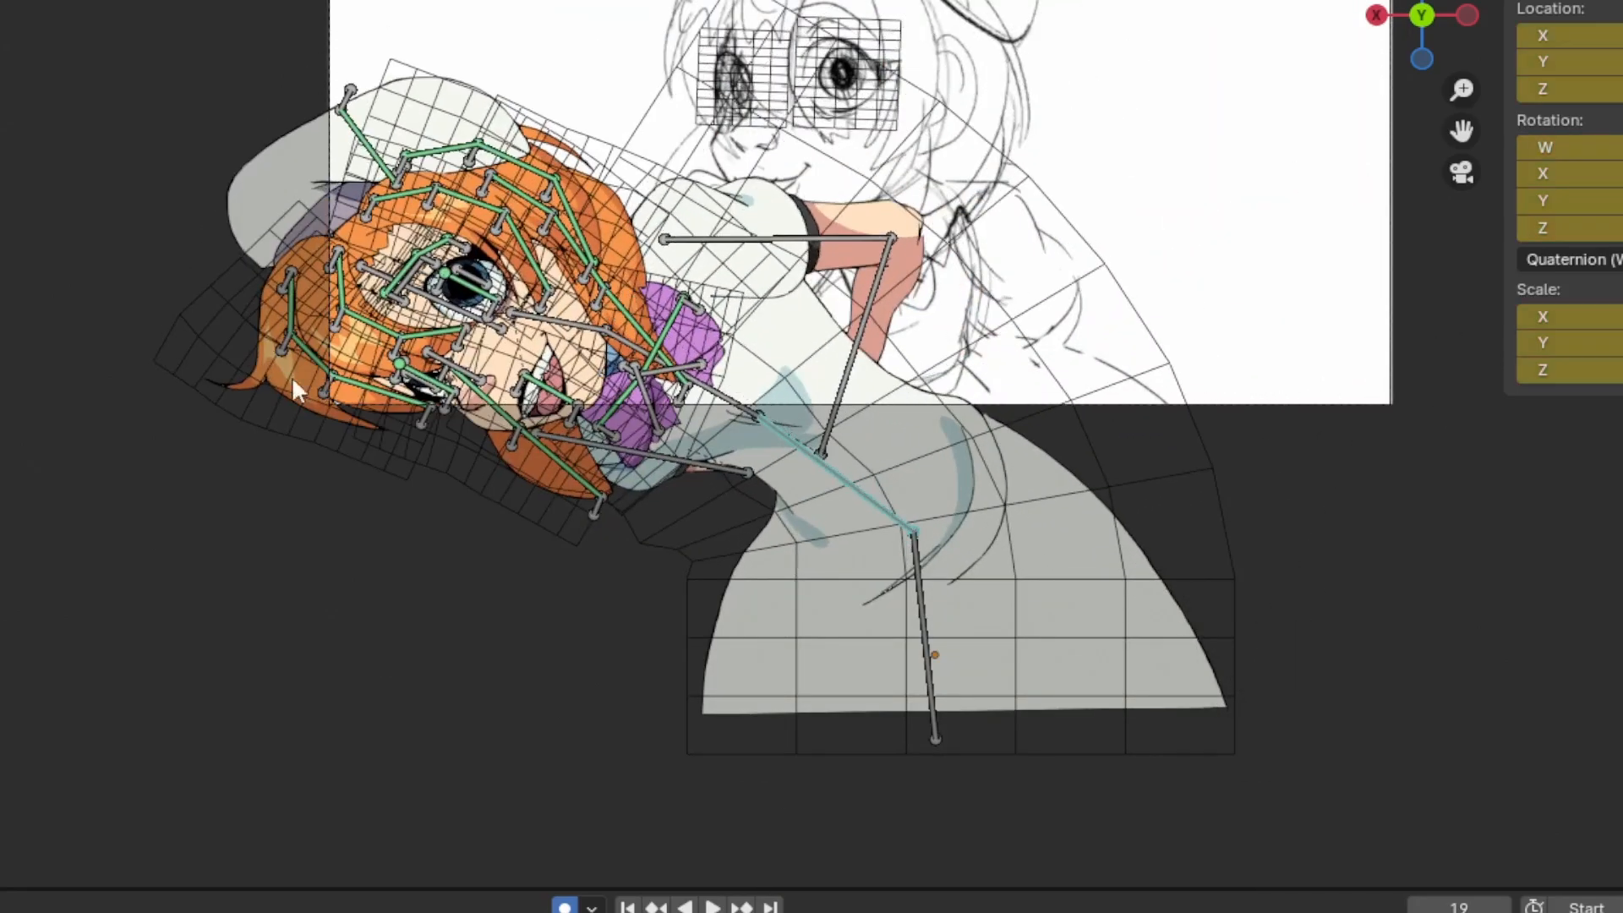
# Try pulling the outer hair lock downward with the control bone at its tip, and undo the move
pyautogui.click(421, 422)
pyautogui.press('r')
pyautogui.click(328, 483)
pyautogui.press('g')
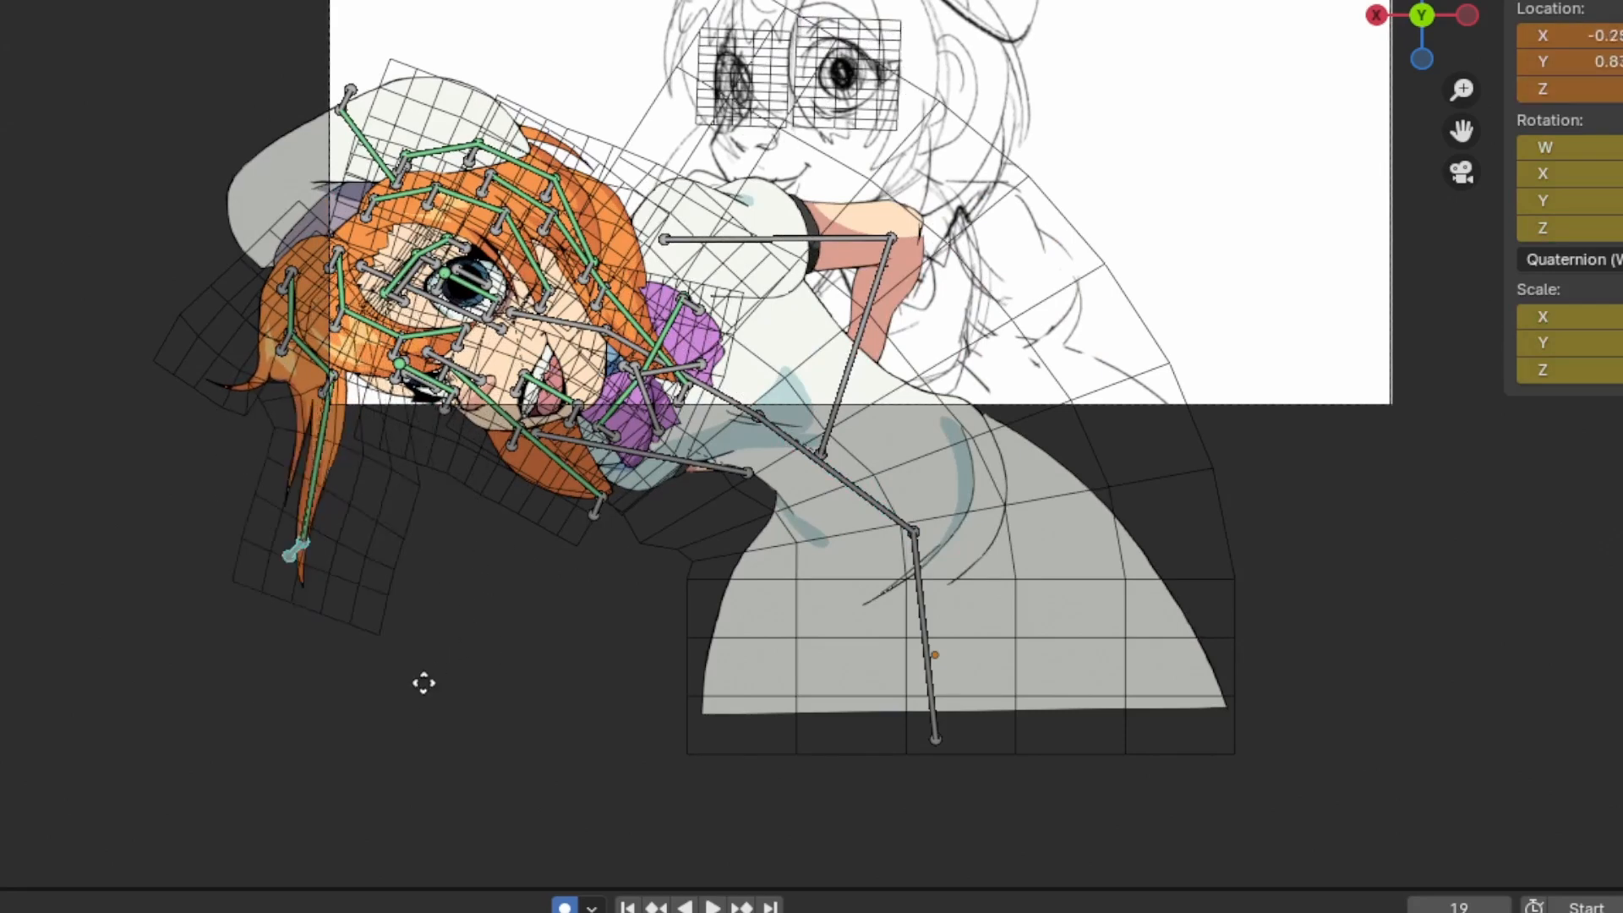
pyautogui.click(433, 602)
pyautogui.hotkey('ctrl', 'z')
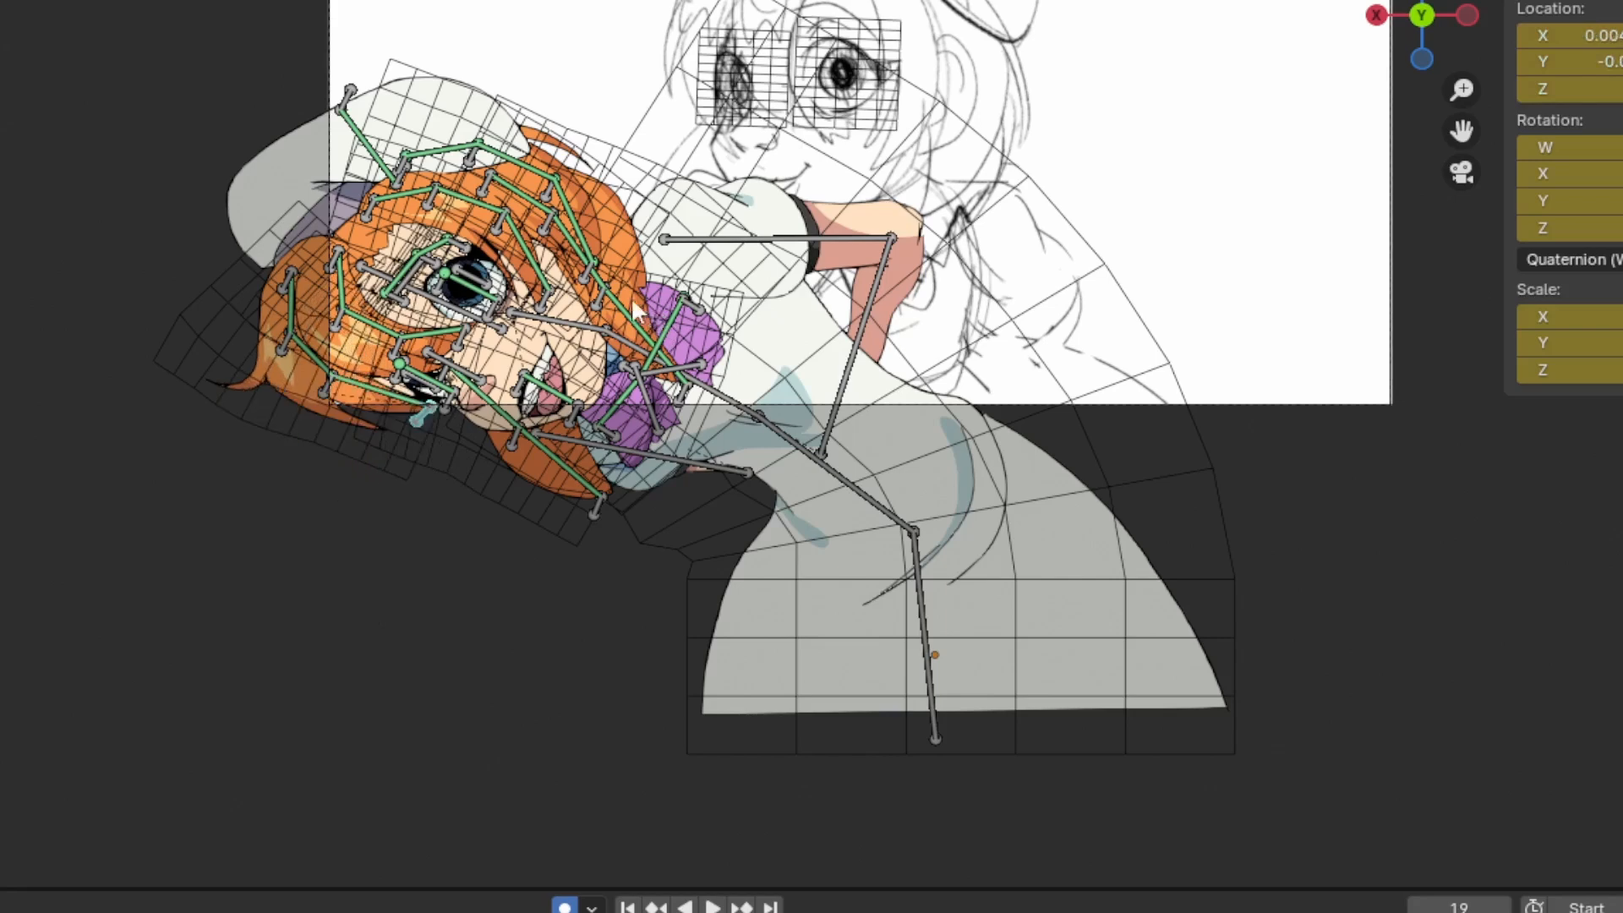
# Inspect the rig of the hair lock behind the far cheek at frame 1 by selecting its lower bone and control bones
pyautogui.scroll(2, 634, 300)
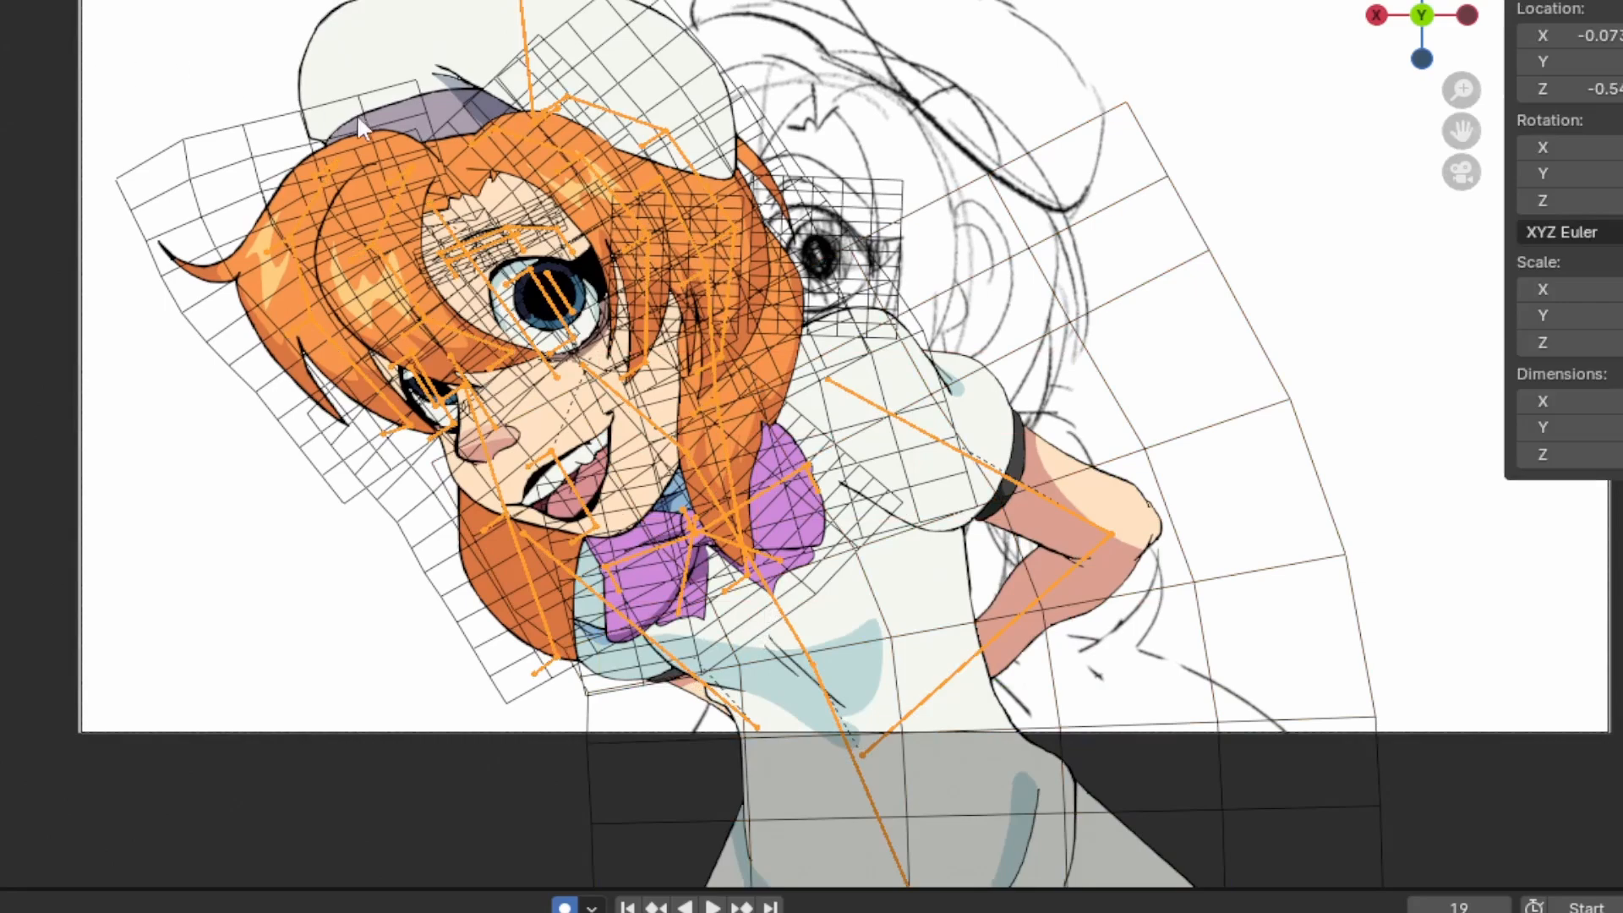
pyautogui.scroll(3, 364, 129)
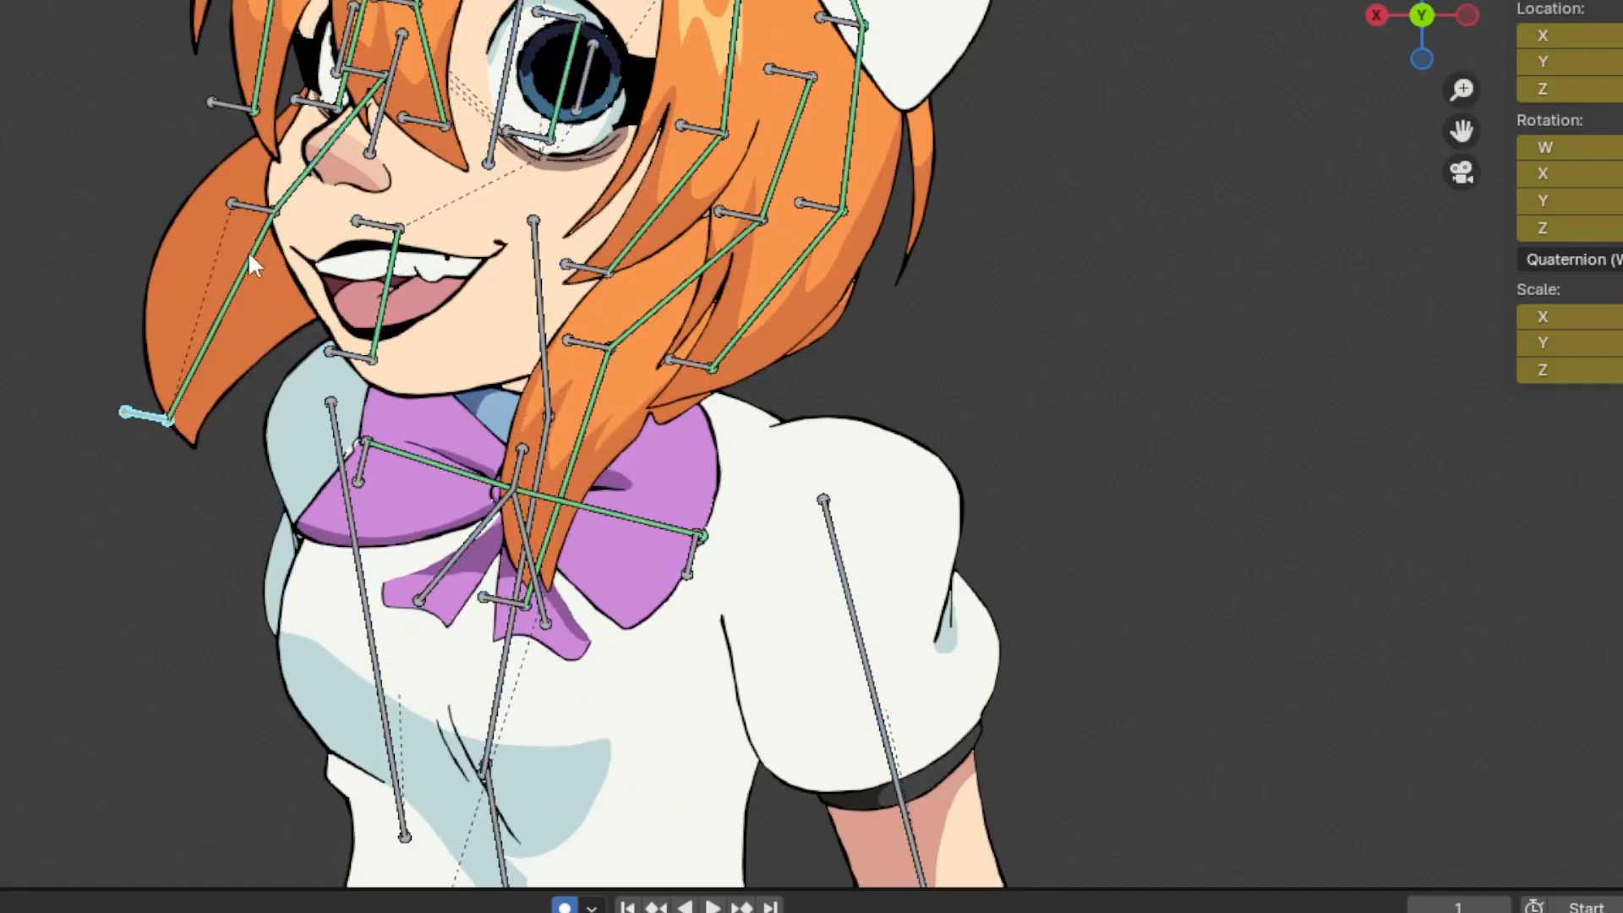
pyautogui.click(250, 257)
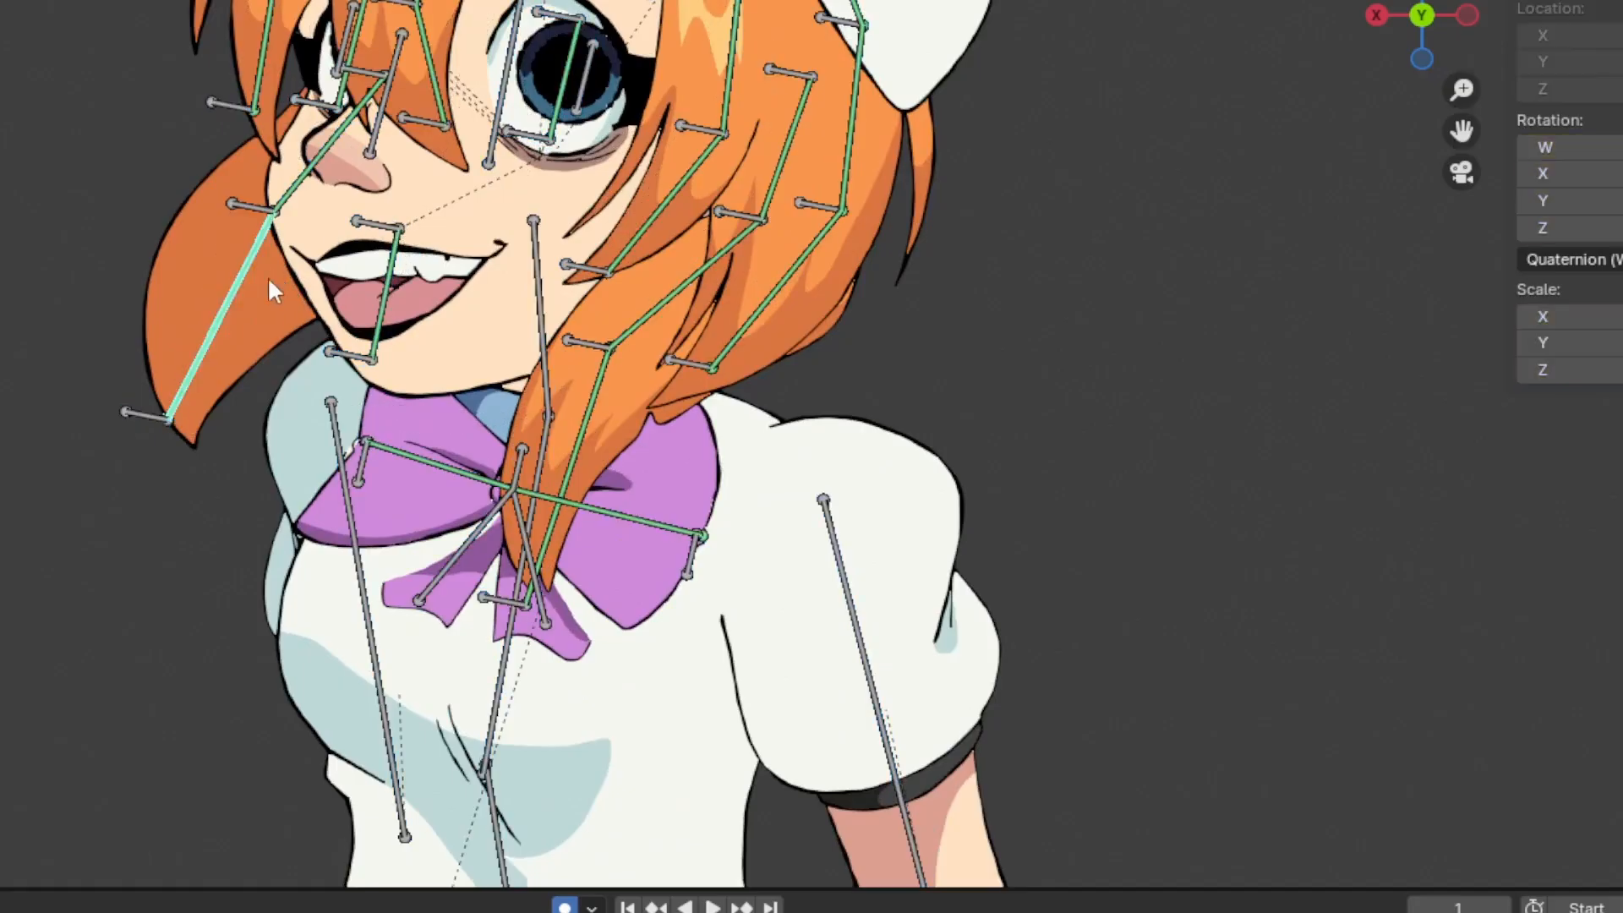
pyautogui.click(141, 414)
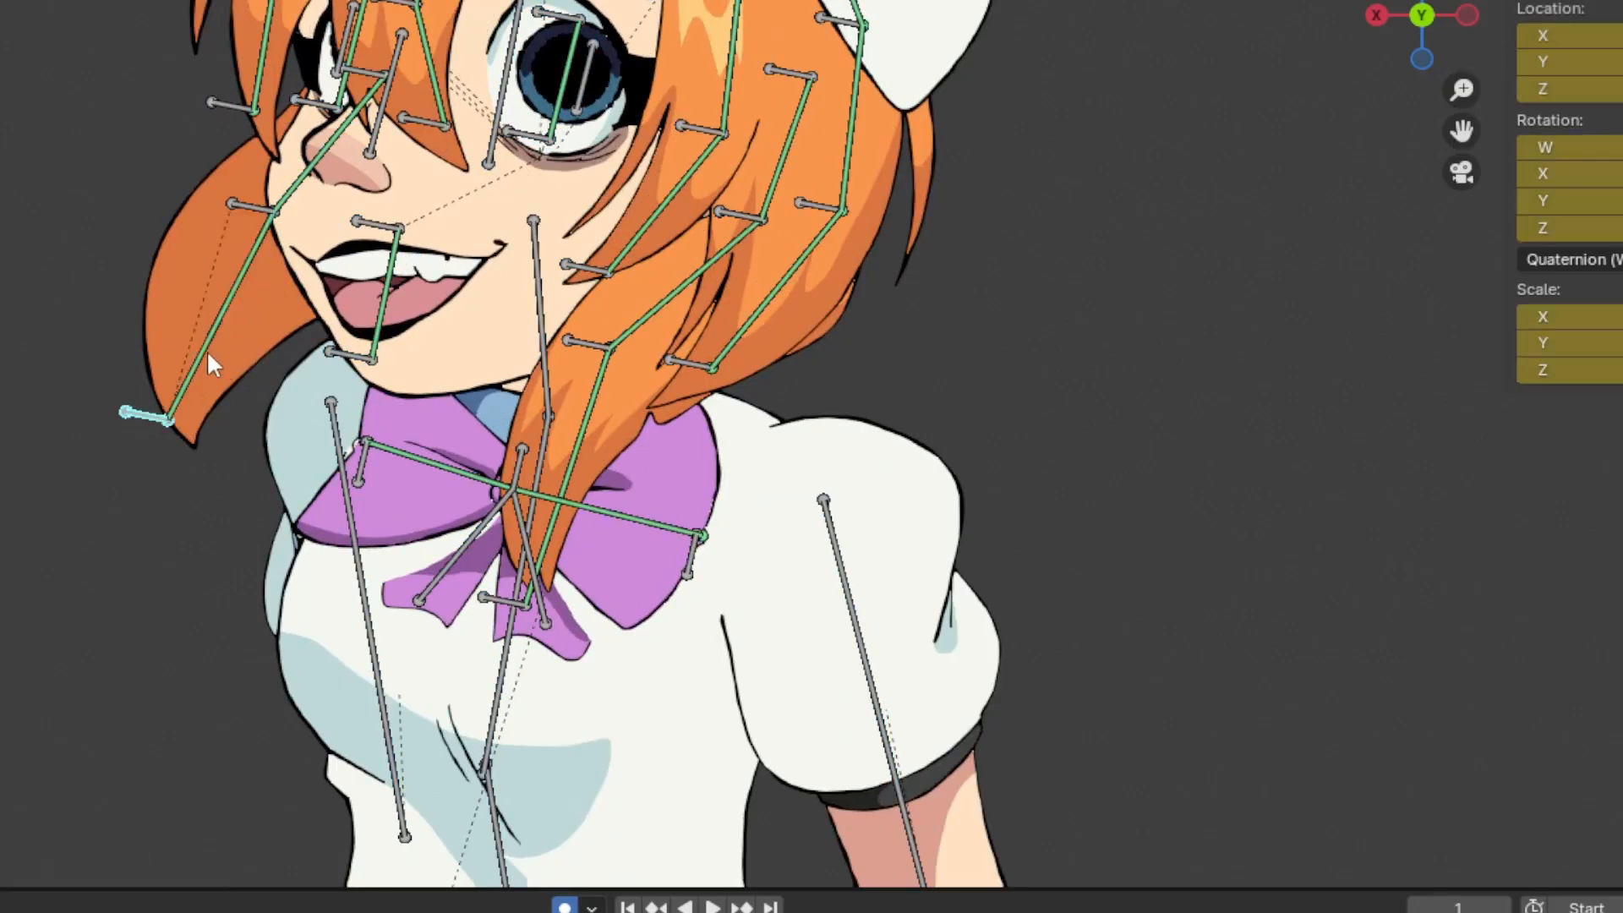
pyautogui.click(237, 204)
pyautogui.click(248, 240)
pyautogui.click(154, 409)
pyautogui.click(208, 359)
pyautogui.keyDown('shift'); pyautogui.moveTo(200, 364); pyautogui.dragTo(362, 417, button='middle'); pyautogui.keyUp('shift')
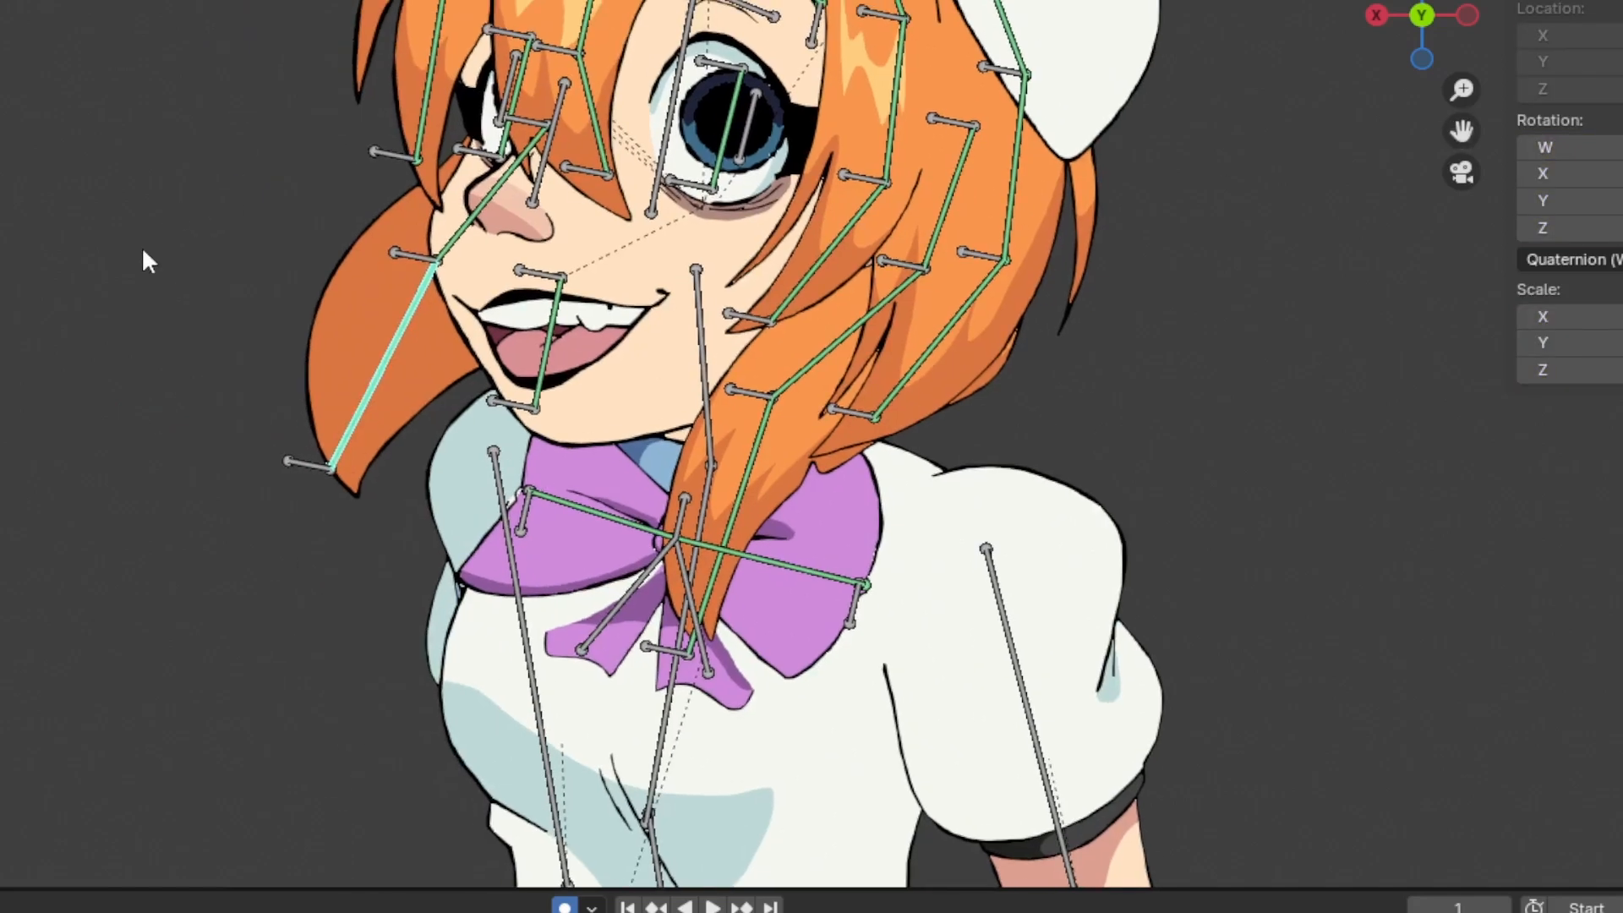
# Try moving the control bone at the tip of the far cheek's hair lock up toward the nose, and undo the move
pyautogui.scroll(2, 141, 251)
pyautogui.click(146, 502)
pyautogui.press('g')
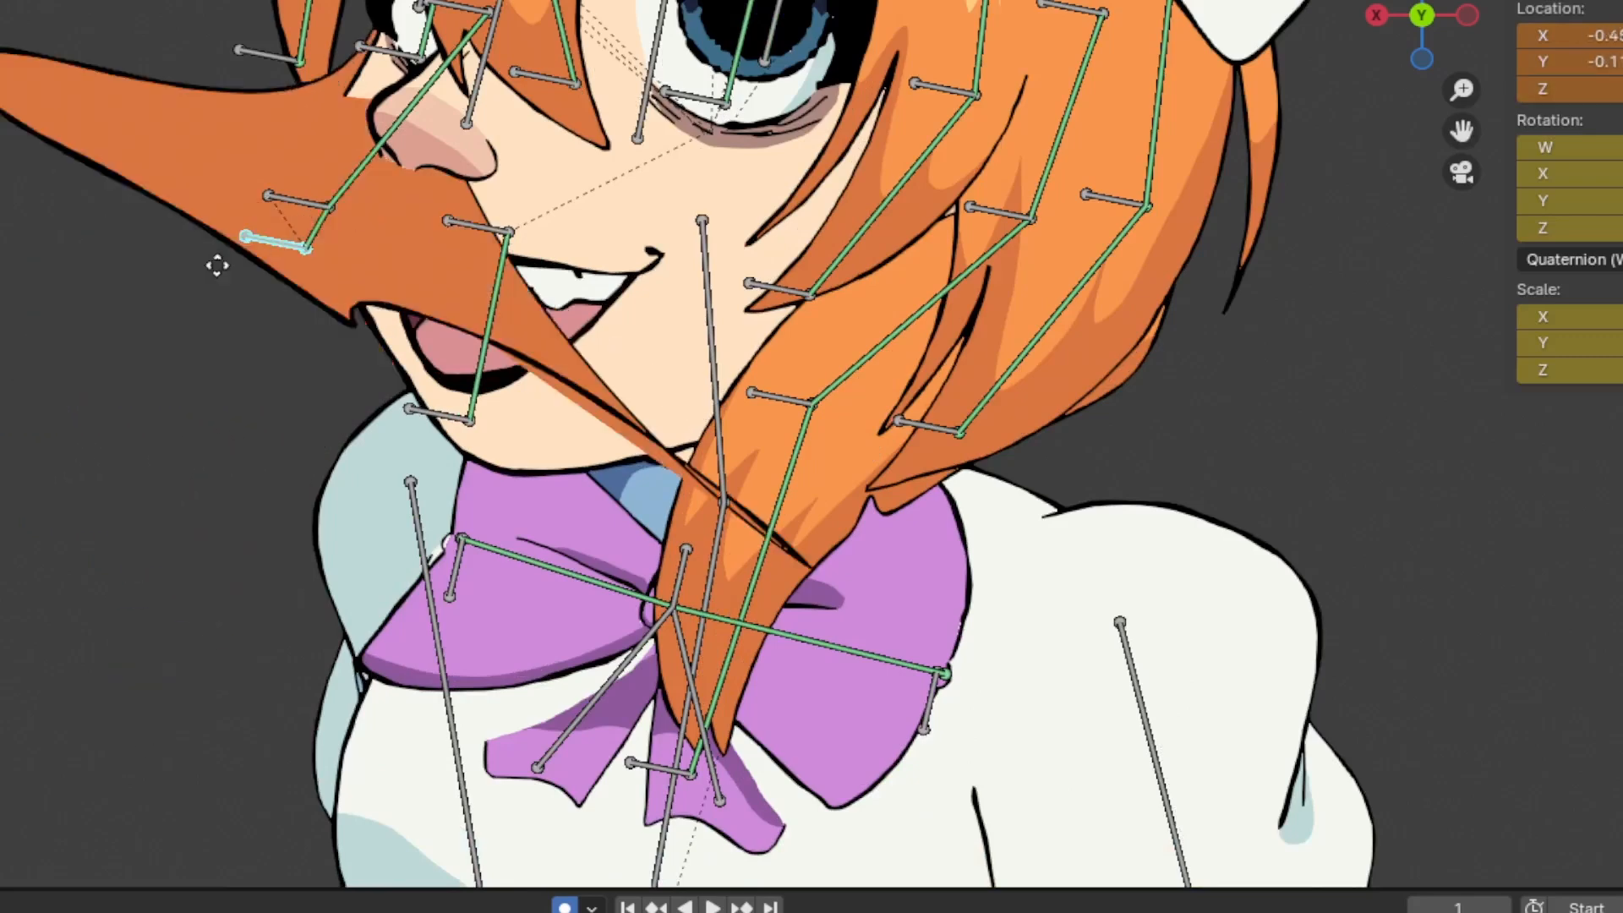
pyautogui.click(49, 290)
pyautogui.hotkey('ctrl', 'z')
# Examine the character from an oblique angle without overlays, and return to the front view with the bones shown
pyautogui.scroll(-5, 52, 292)
pyautogui.moveTo(1452, 10)
pyautogui.mouseDown()
pyautogui.moveTo(1239, 16)
pyautogui.moveTo(1453, 9)
pyautogui.mouseUp()
pyautogui.scroll(5, 378, 246)
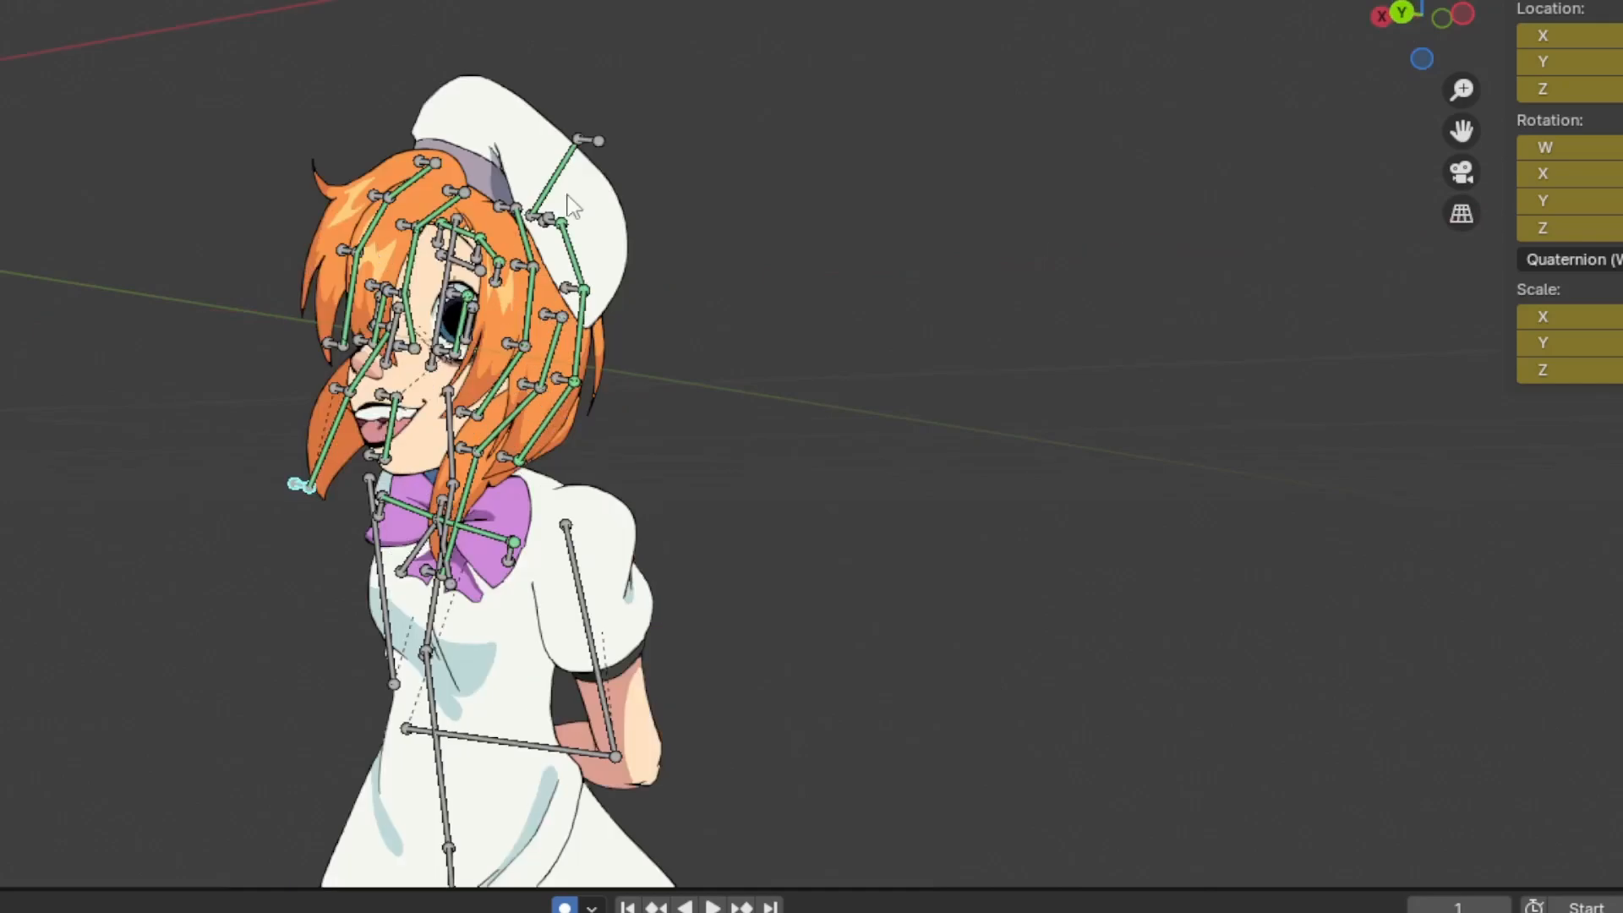
pyautogui.hotkey('alt', 'shift', 'z')
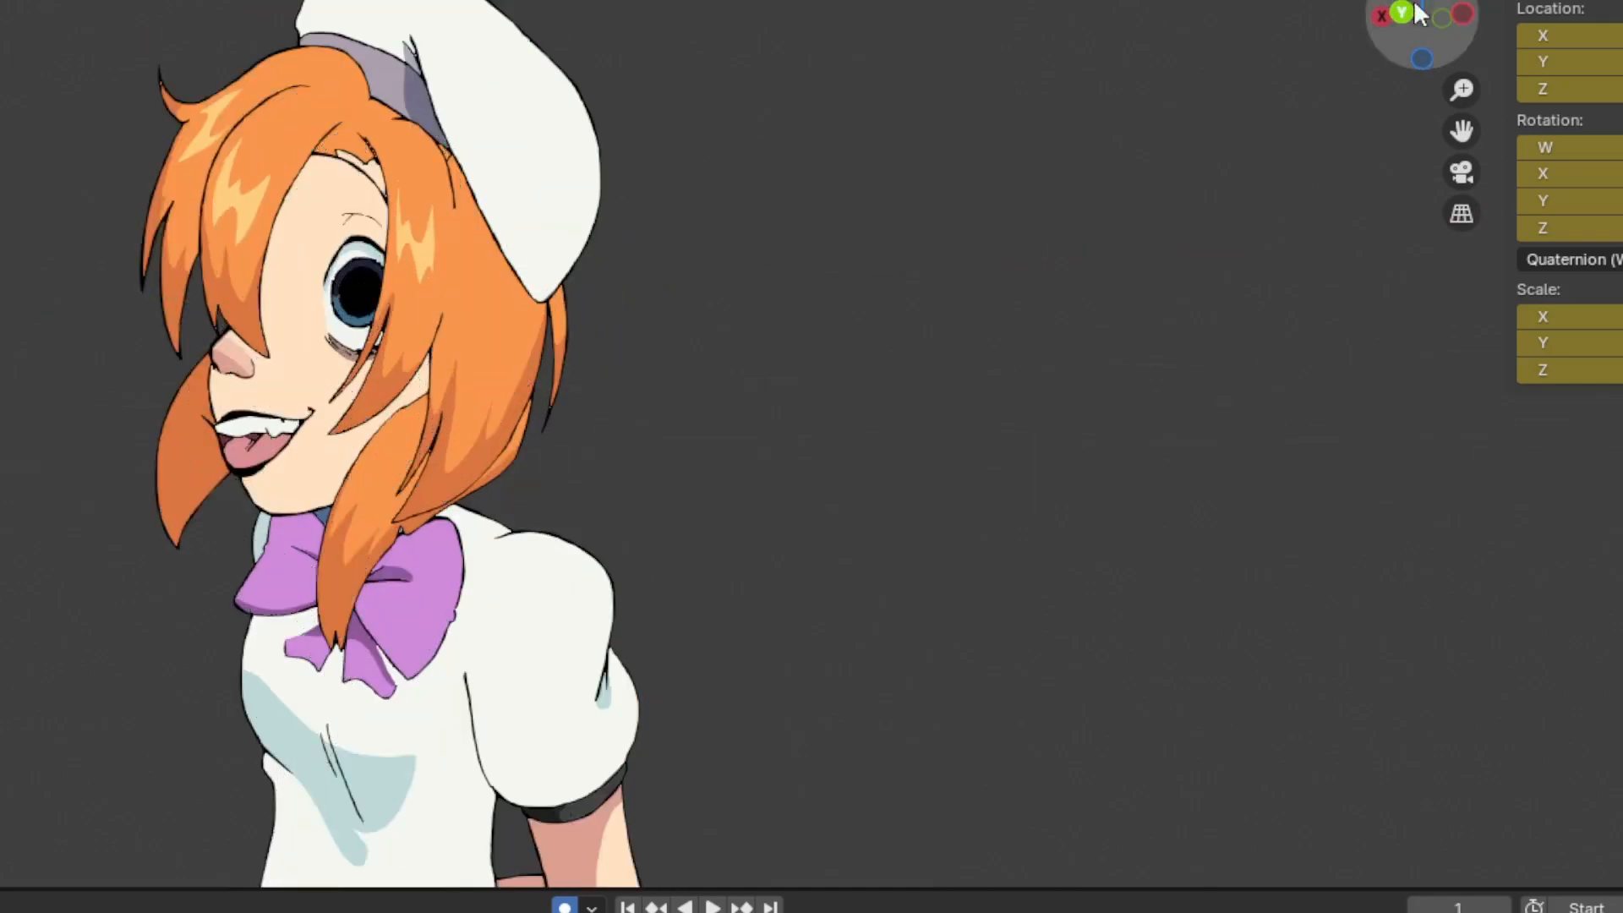
pyautogui.moveTo(1419, 11)
pyautogui.mouseDown()
pyautogui.moveTo(1259, 11)
pyautogui.moveTo(1213, 49)
pyautogui.moveTo(1371, 12)
pyautogui.moveTo(1568, 17)
pyautogui.moveTo(1529, 47)
pyautogui.moveTo(1620, 12)
pyautogui.moveTo(1395, 14)
pyautogui.mouseUp()
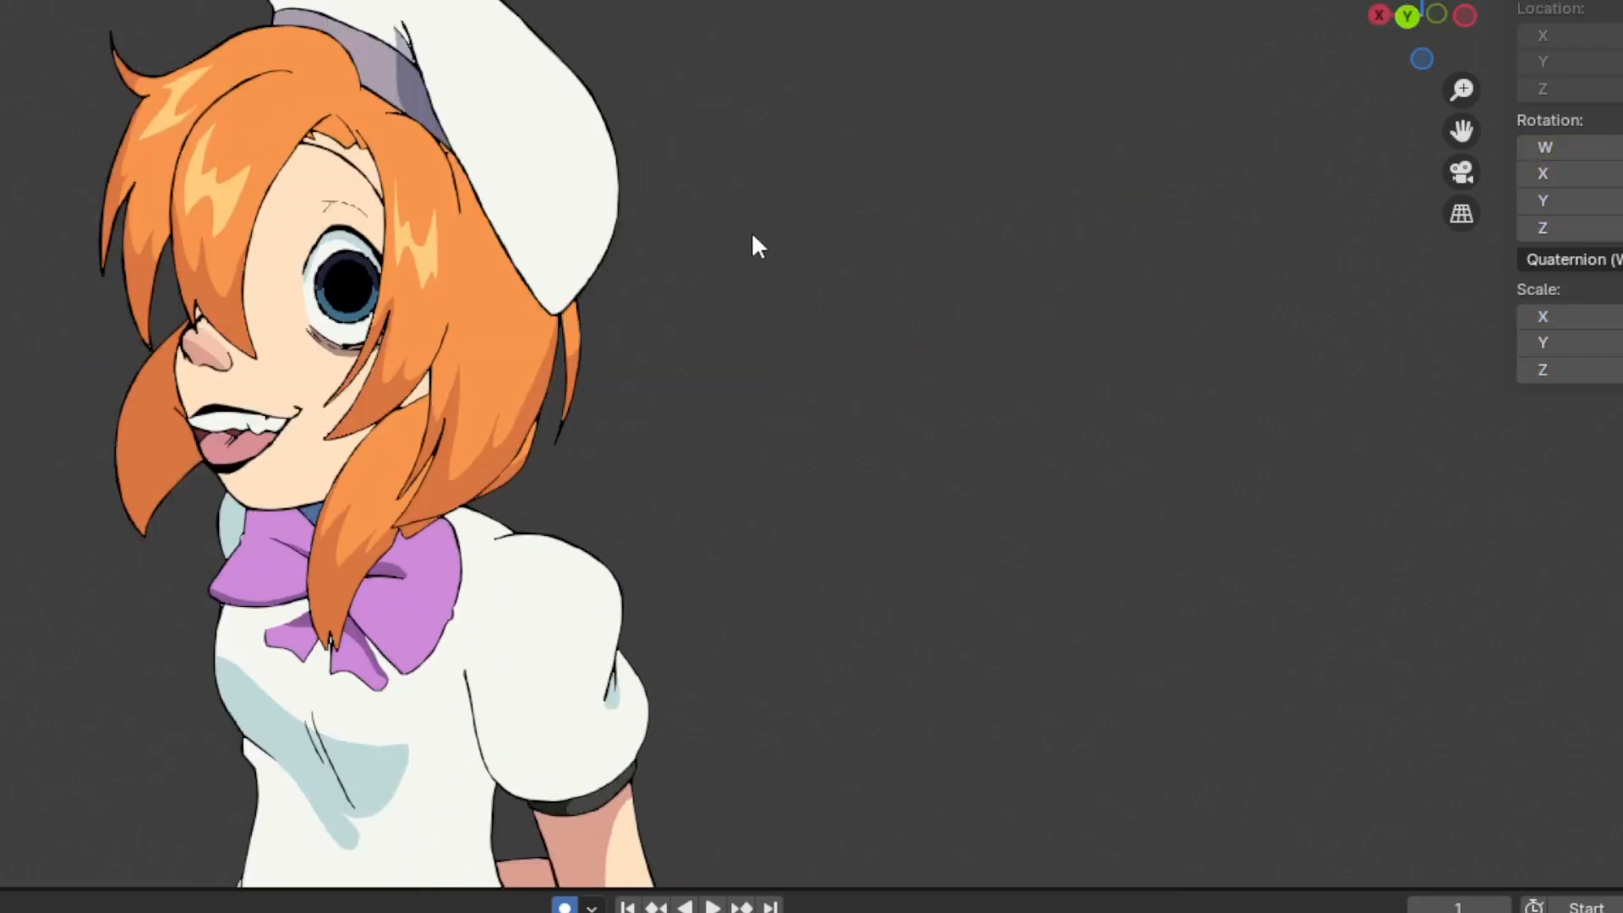
pyautogui.hotkey('ctrl', 'z')
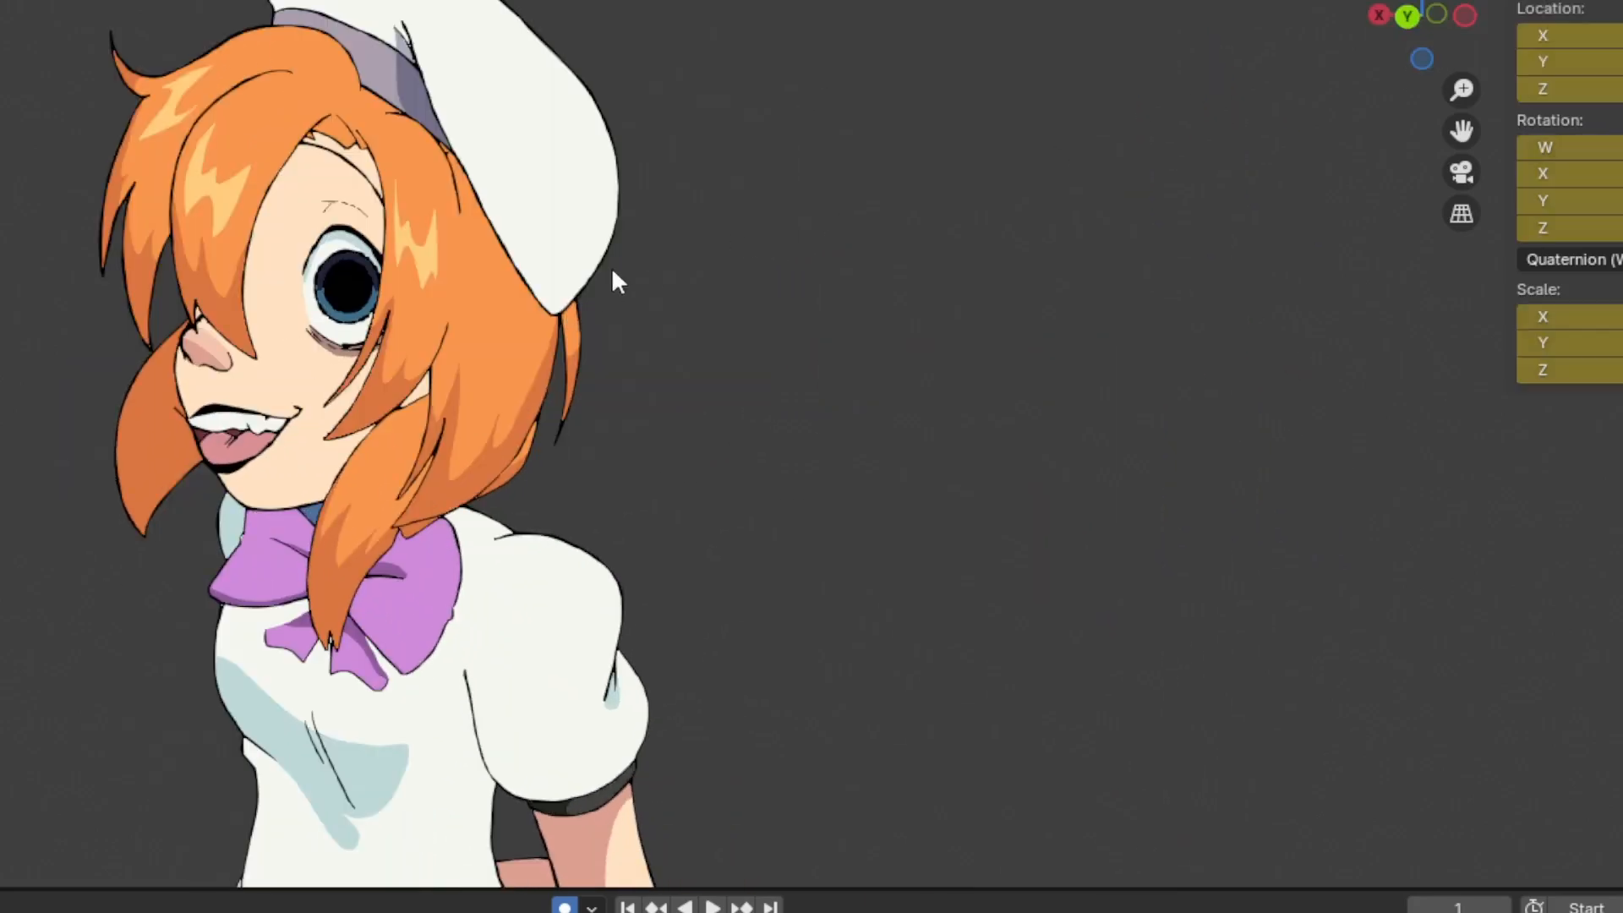
pyautogui.click(1408, 16)
pyautogui.hotkey('shift', 'alt', 'z')
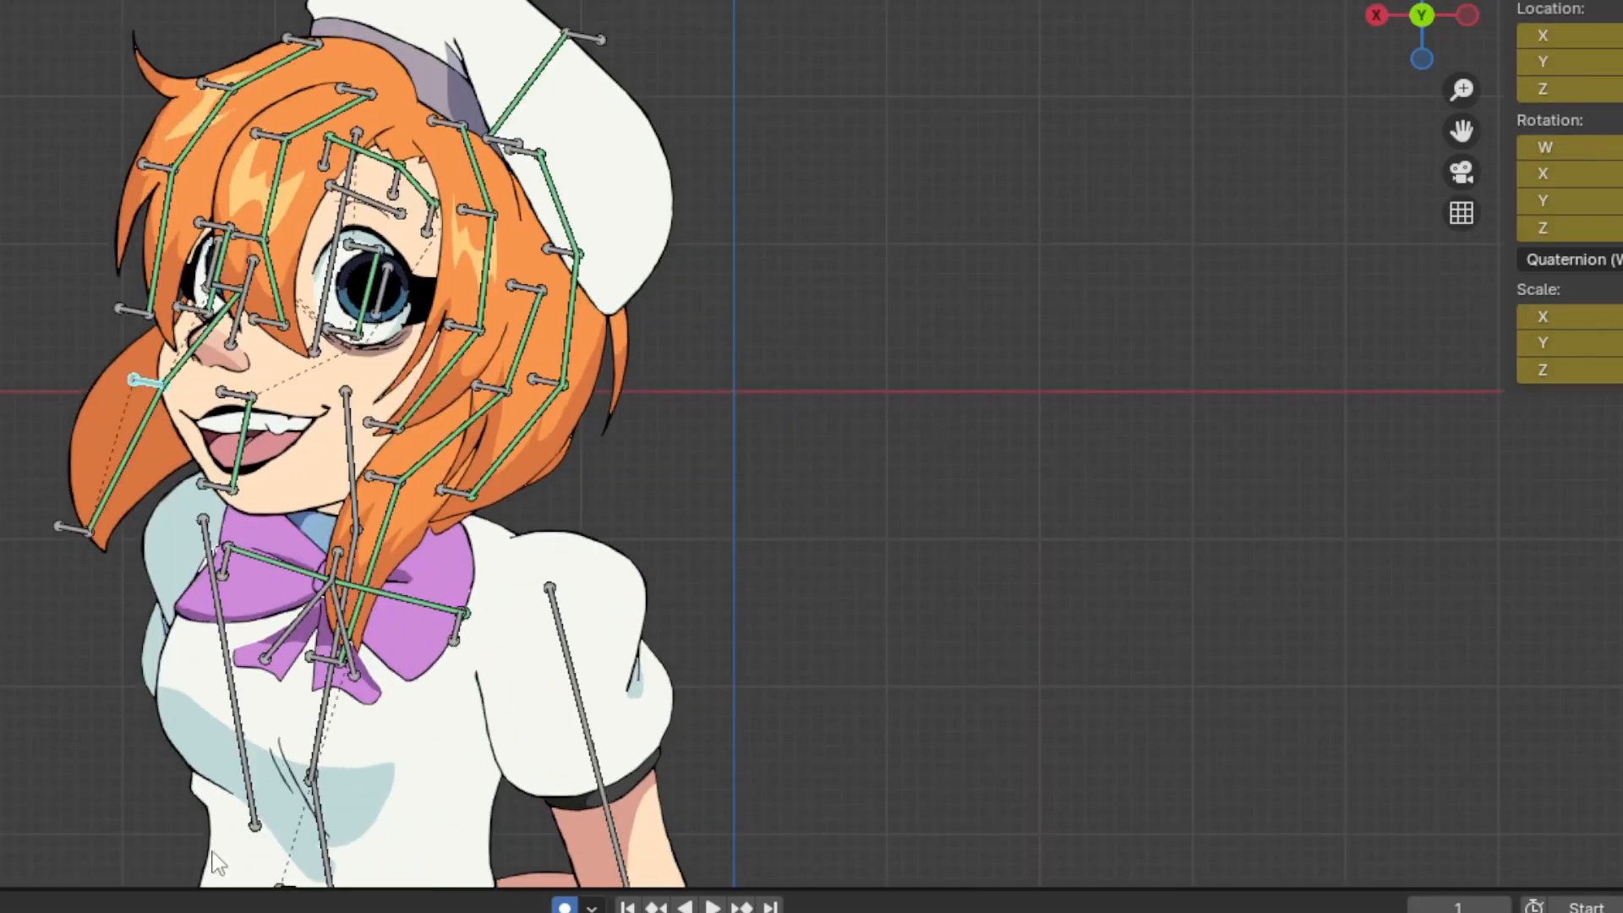
# Play the character's leaning animation and stop it at frame 18
pyautogui.press('space')
pyautogui.press('space')
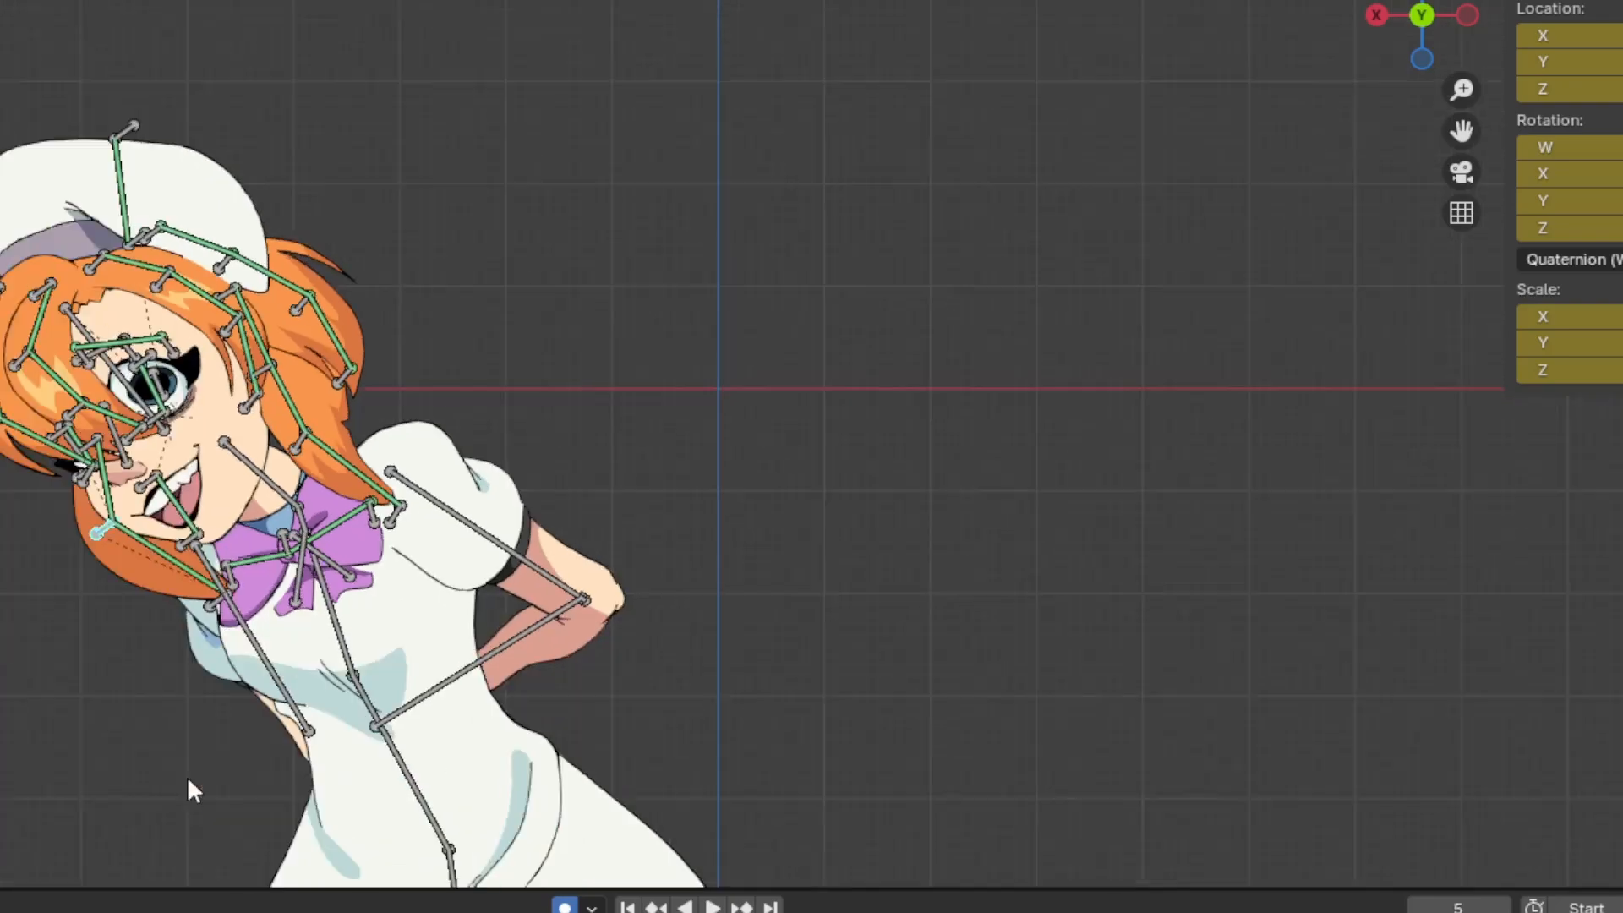
pyautogui.press('space')
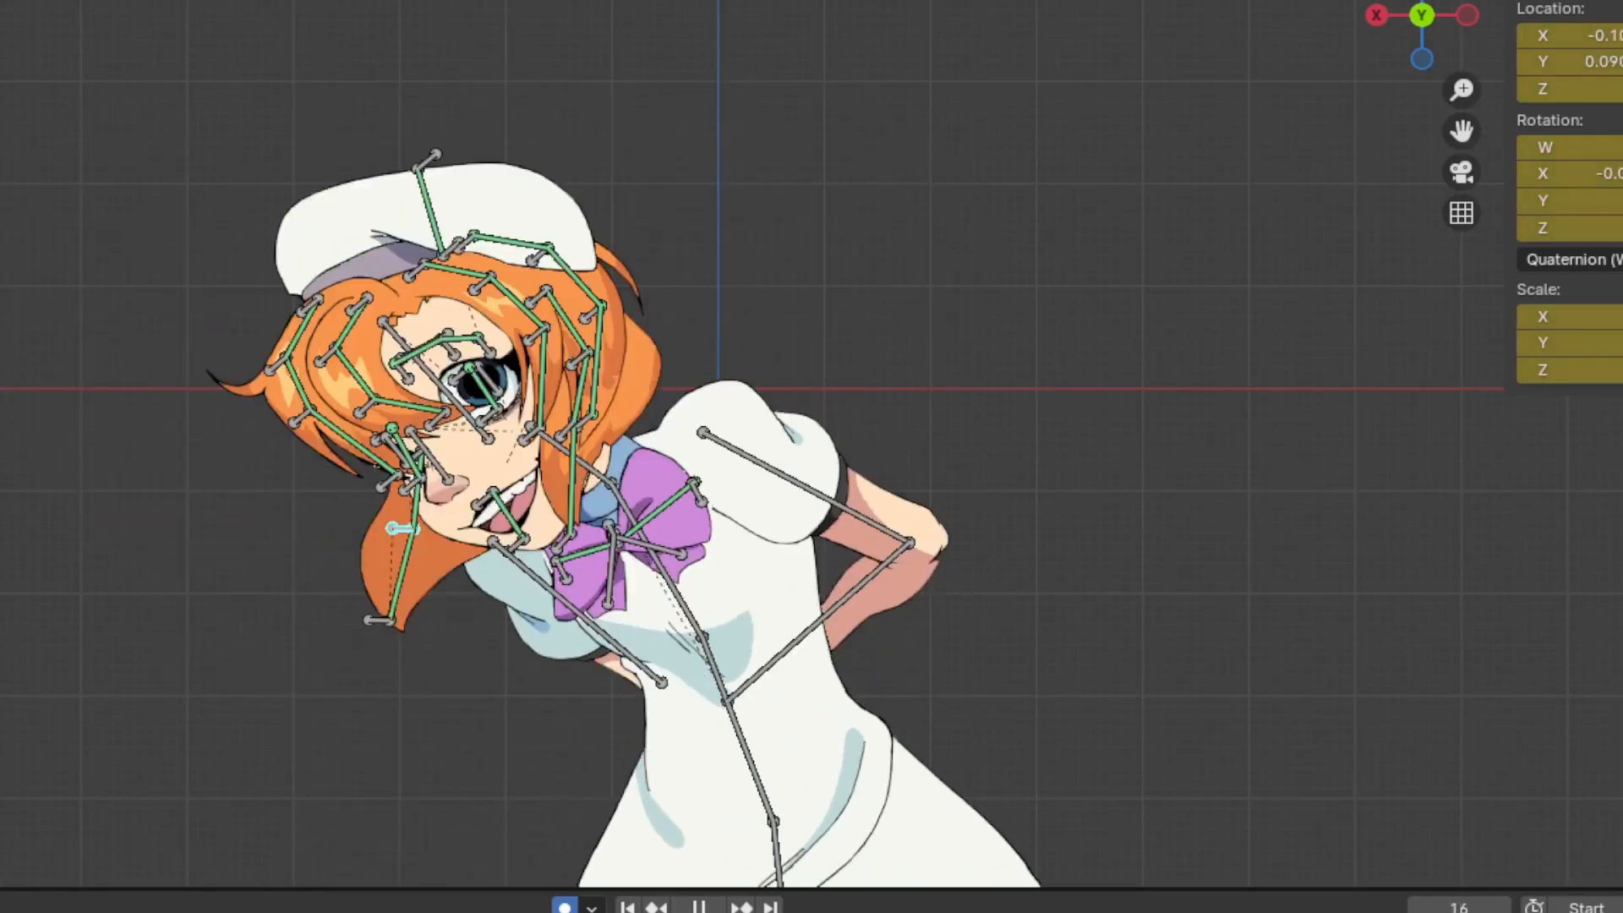
pyautogui.press('Escape')
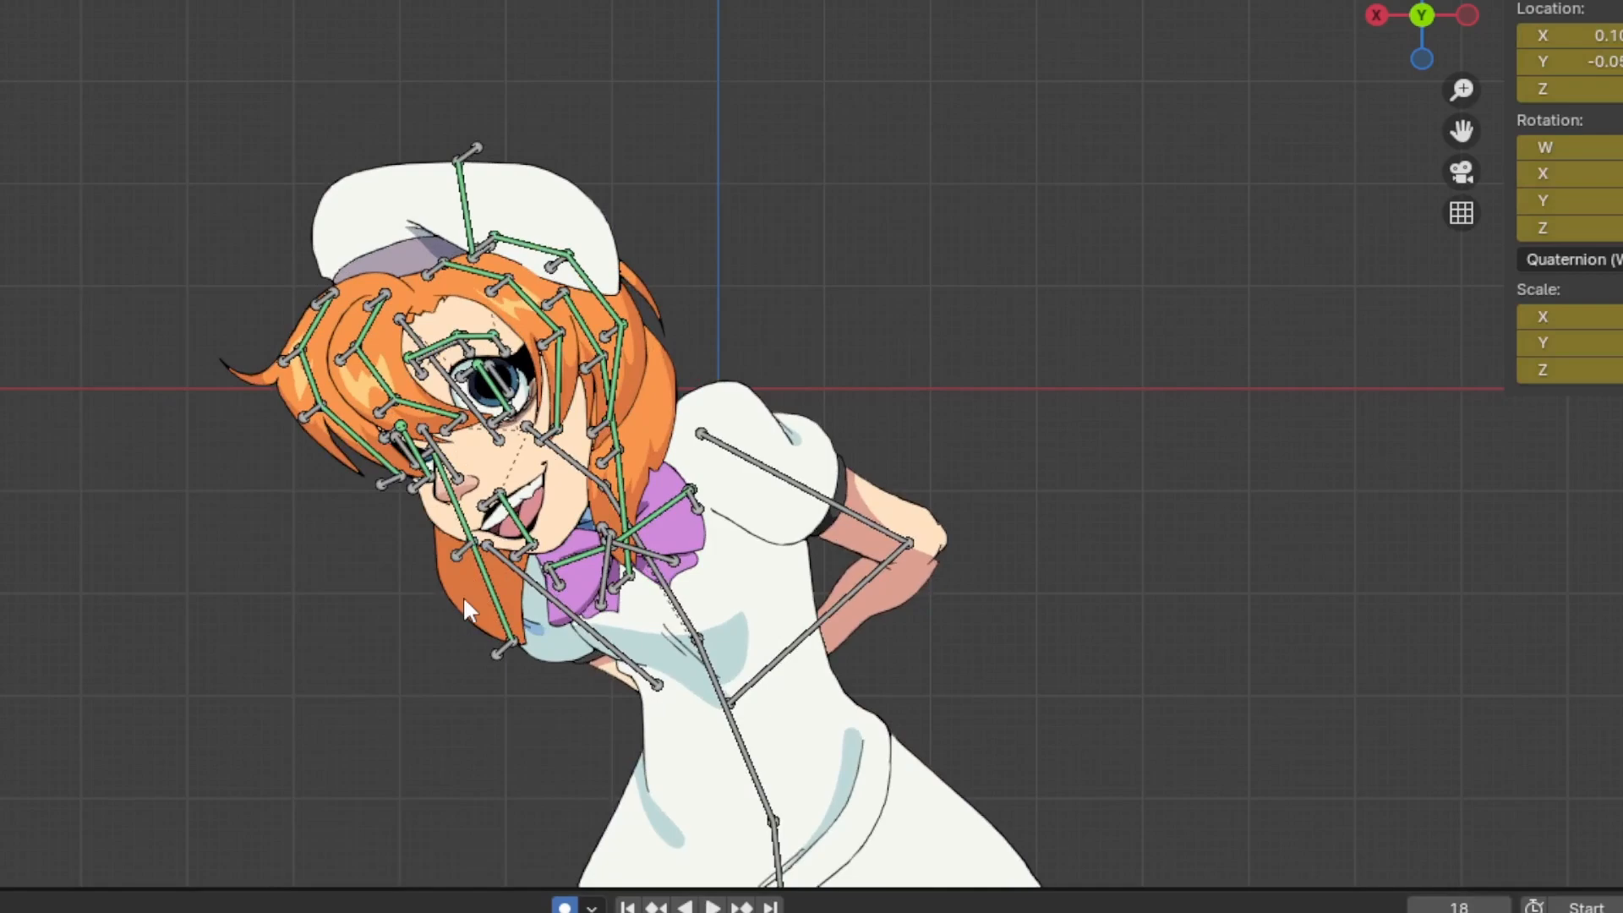
# Select a middle bone of the long hair lock between the cheek and the near shoulder
pyautogui.scroll(2, 464, 597)
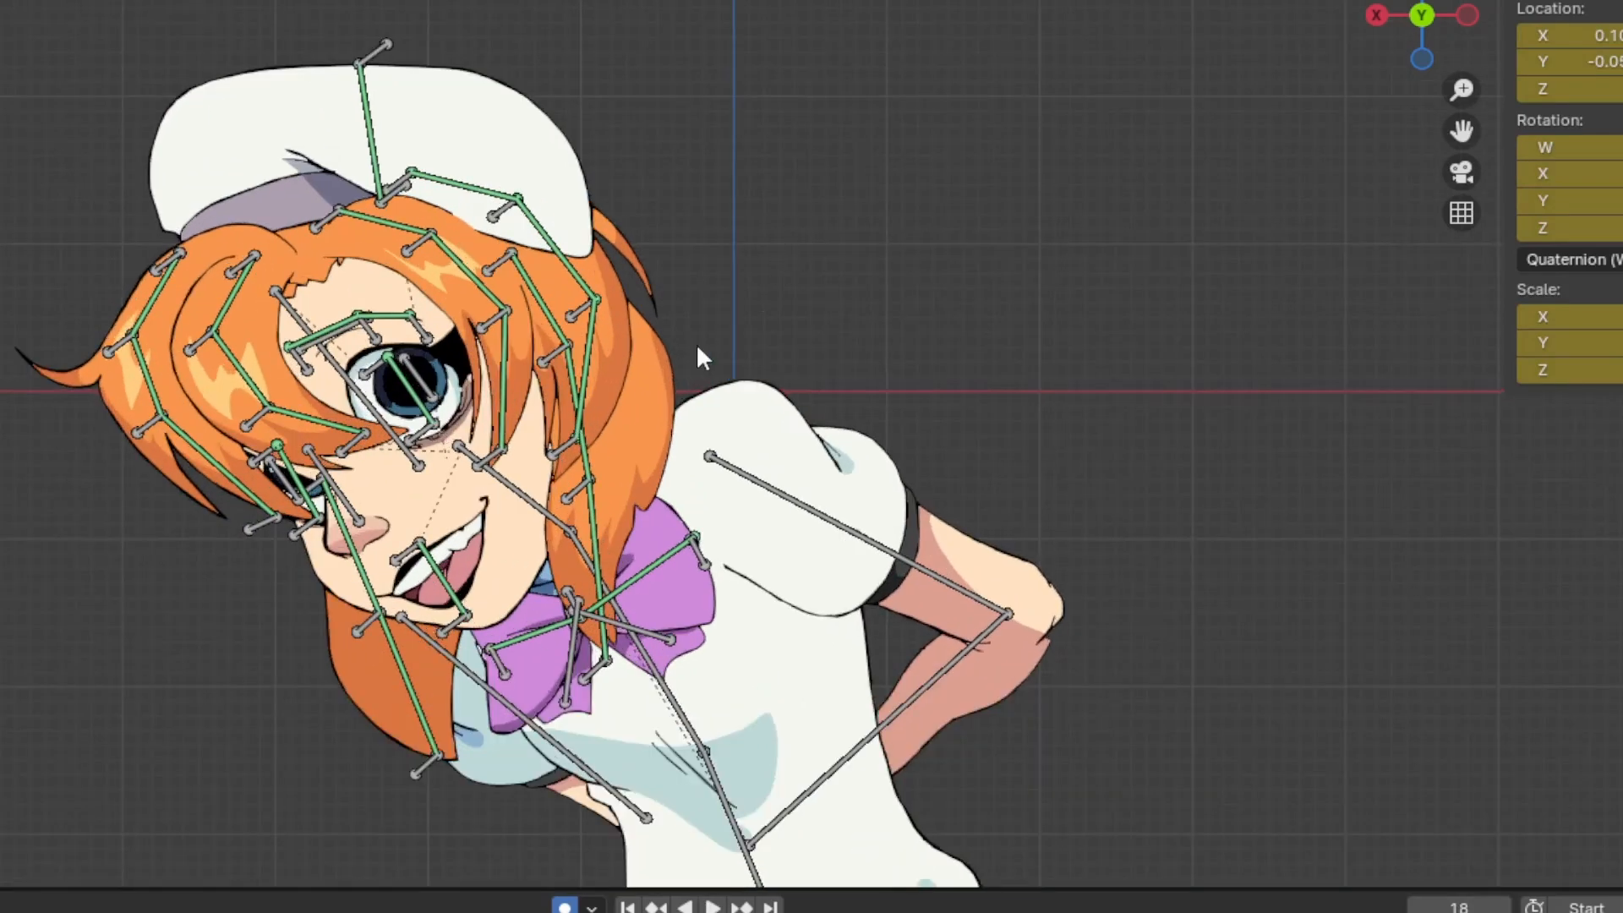
pyautogui.scroll(-3, 612, 429)
pyautogui.click(614, 447)
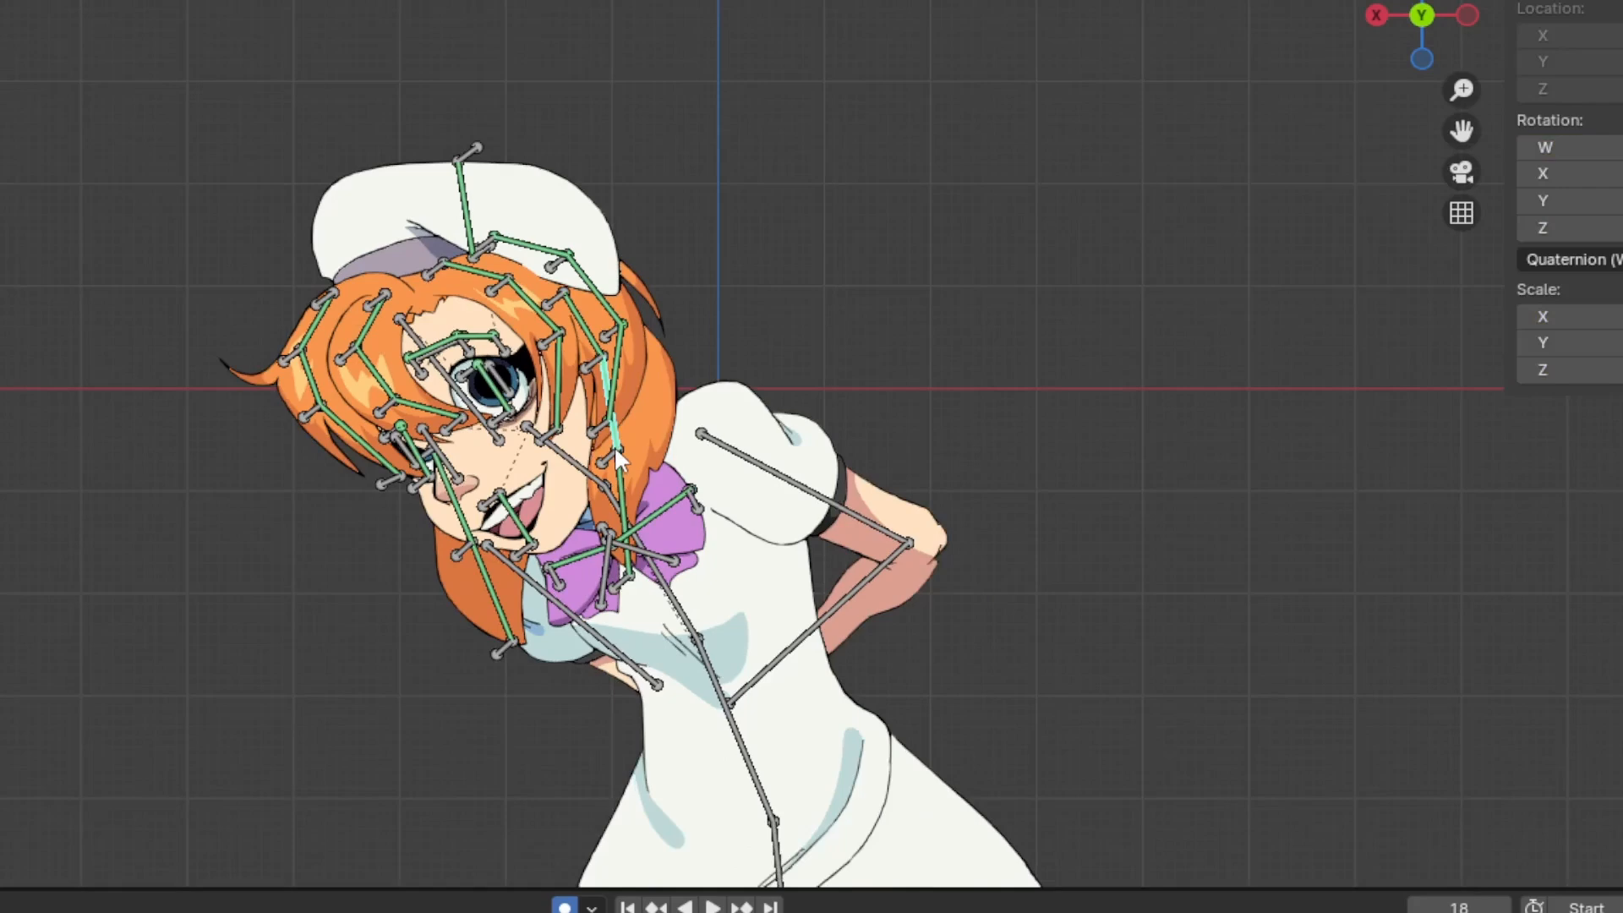
# Play the leaning animation from an oblique view, stop at frame 35, and examine the depth spacing between camera, character and background
pyautogui.moveTo(614, 444); pyautogui.dragTo(1145, 351, button='middle')
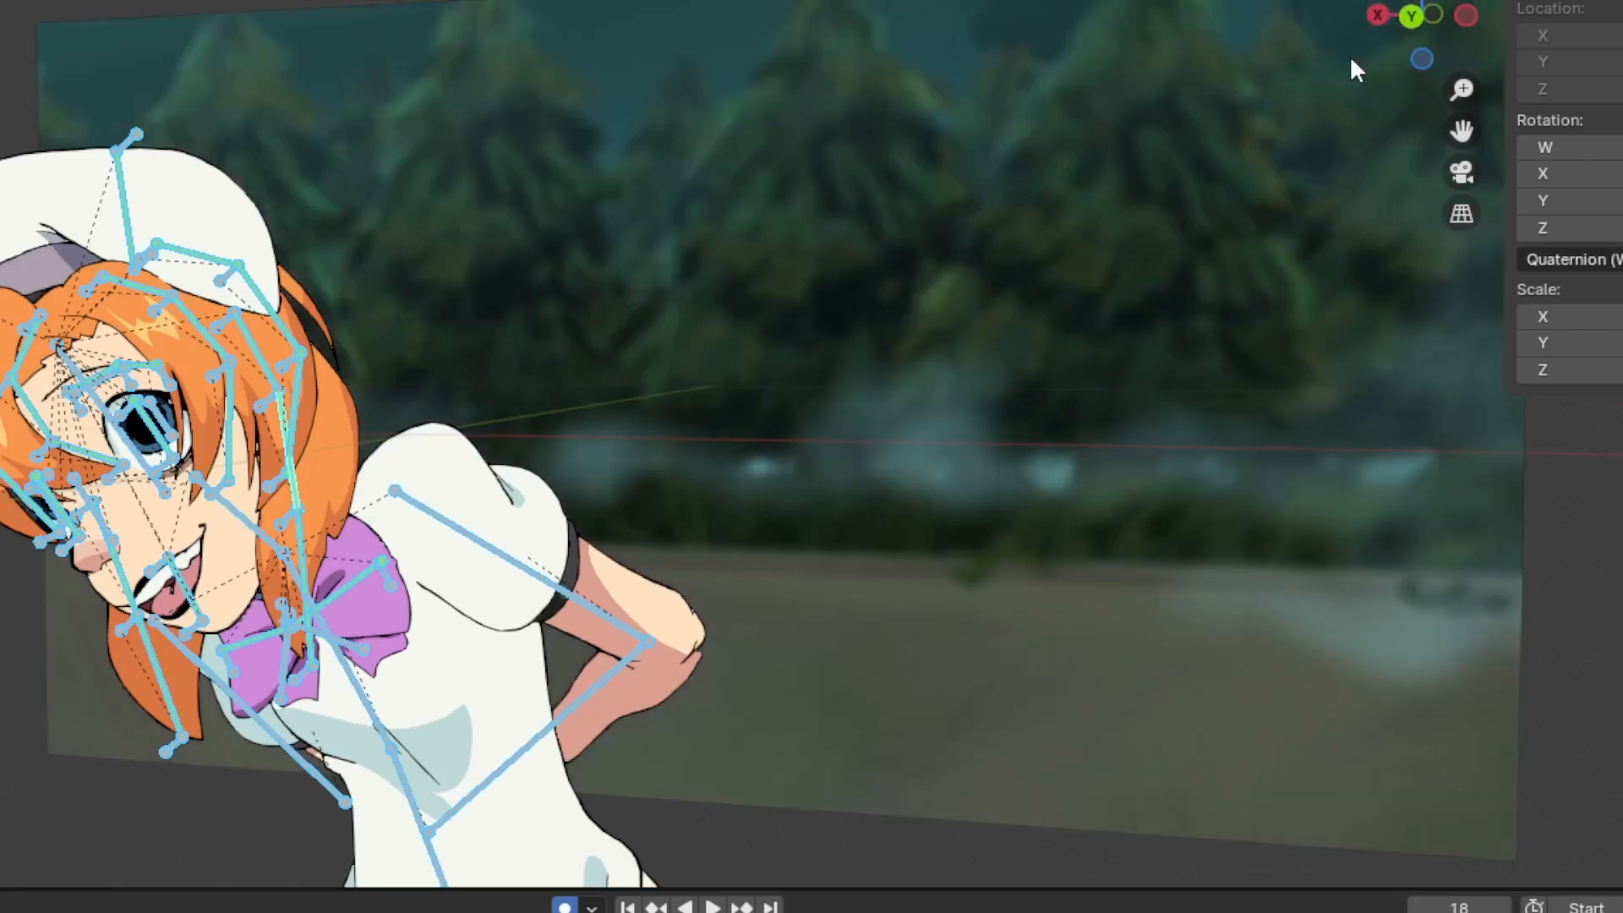
pyautogui.moveTo(1411, 17); pyautogui.dragTo(1391, 44)
pyautogui.scroll(-5, 871, 488)
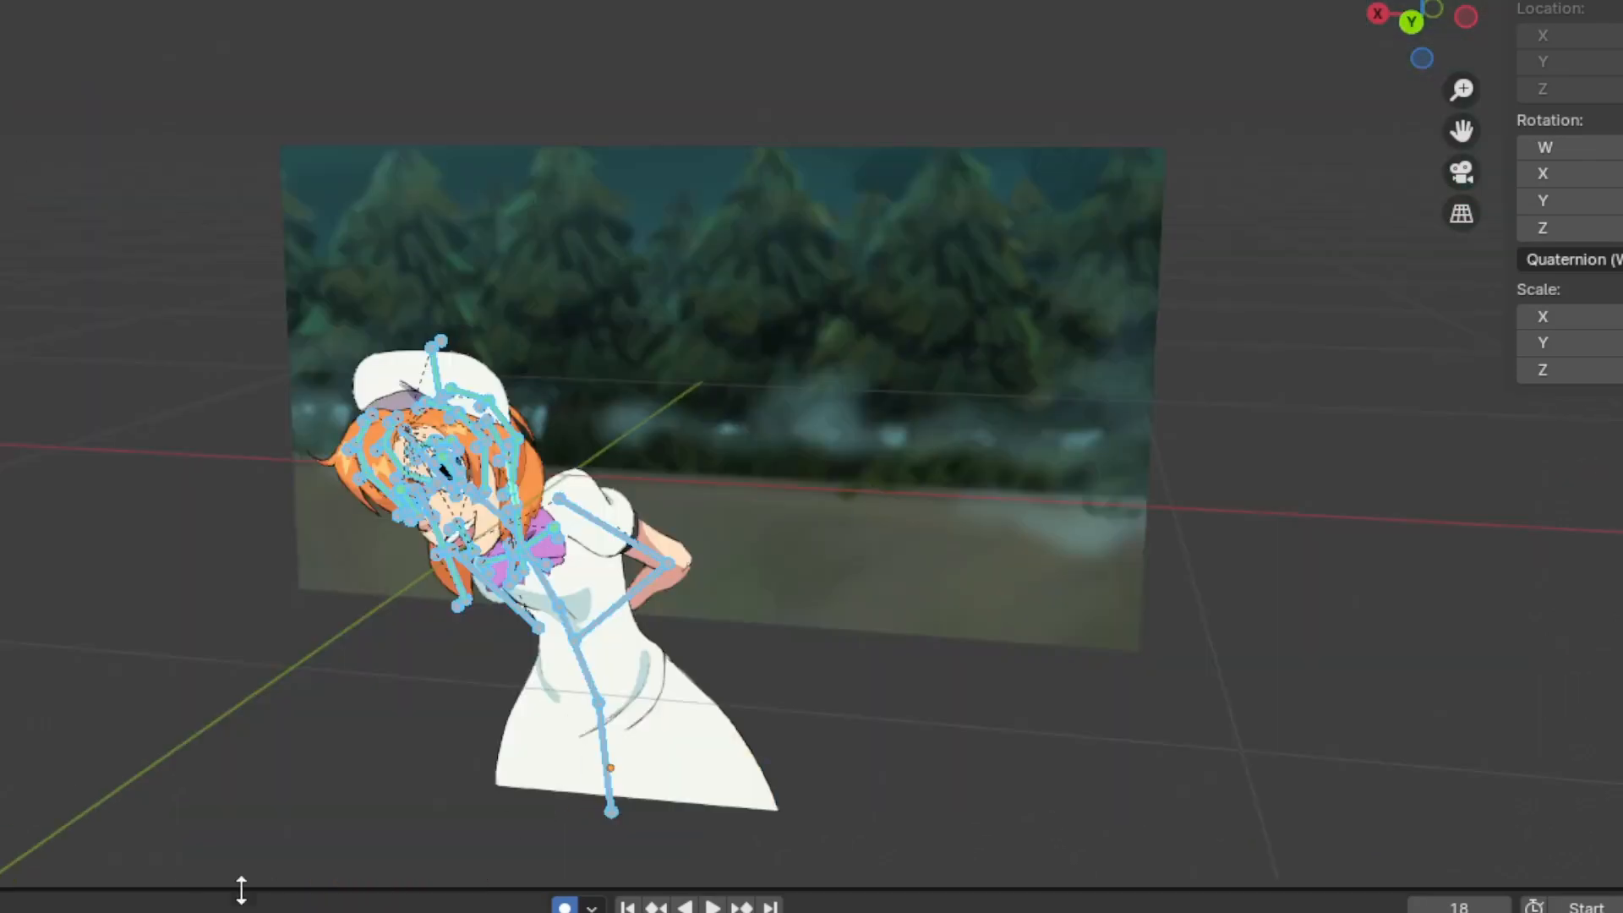
pyautogui.press('space')
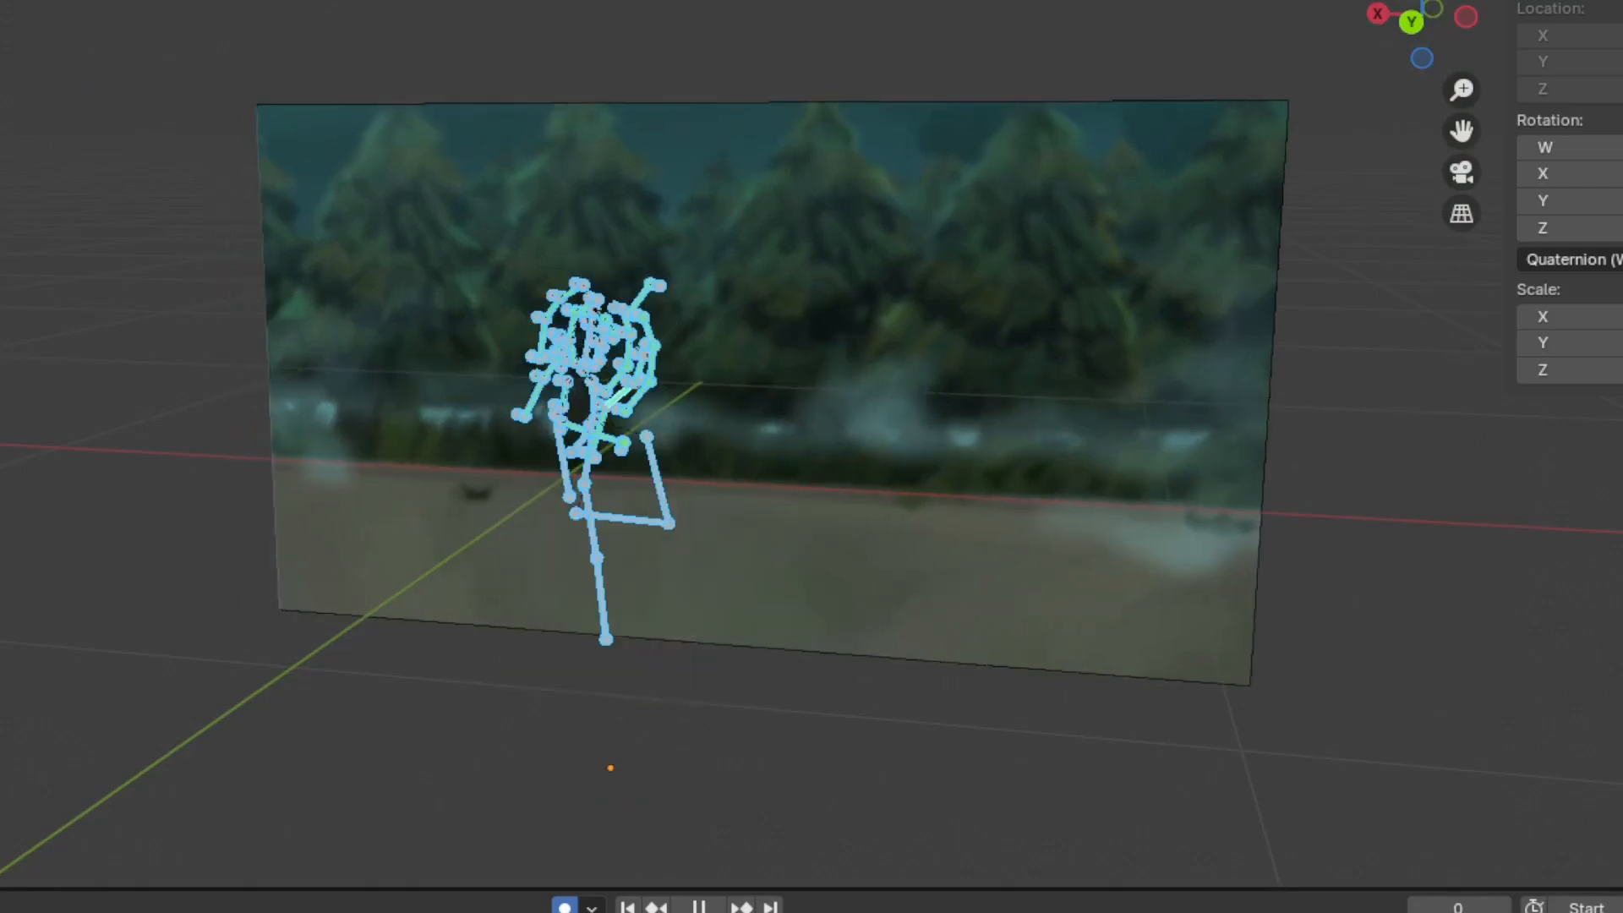
pyautogui.press('space')
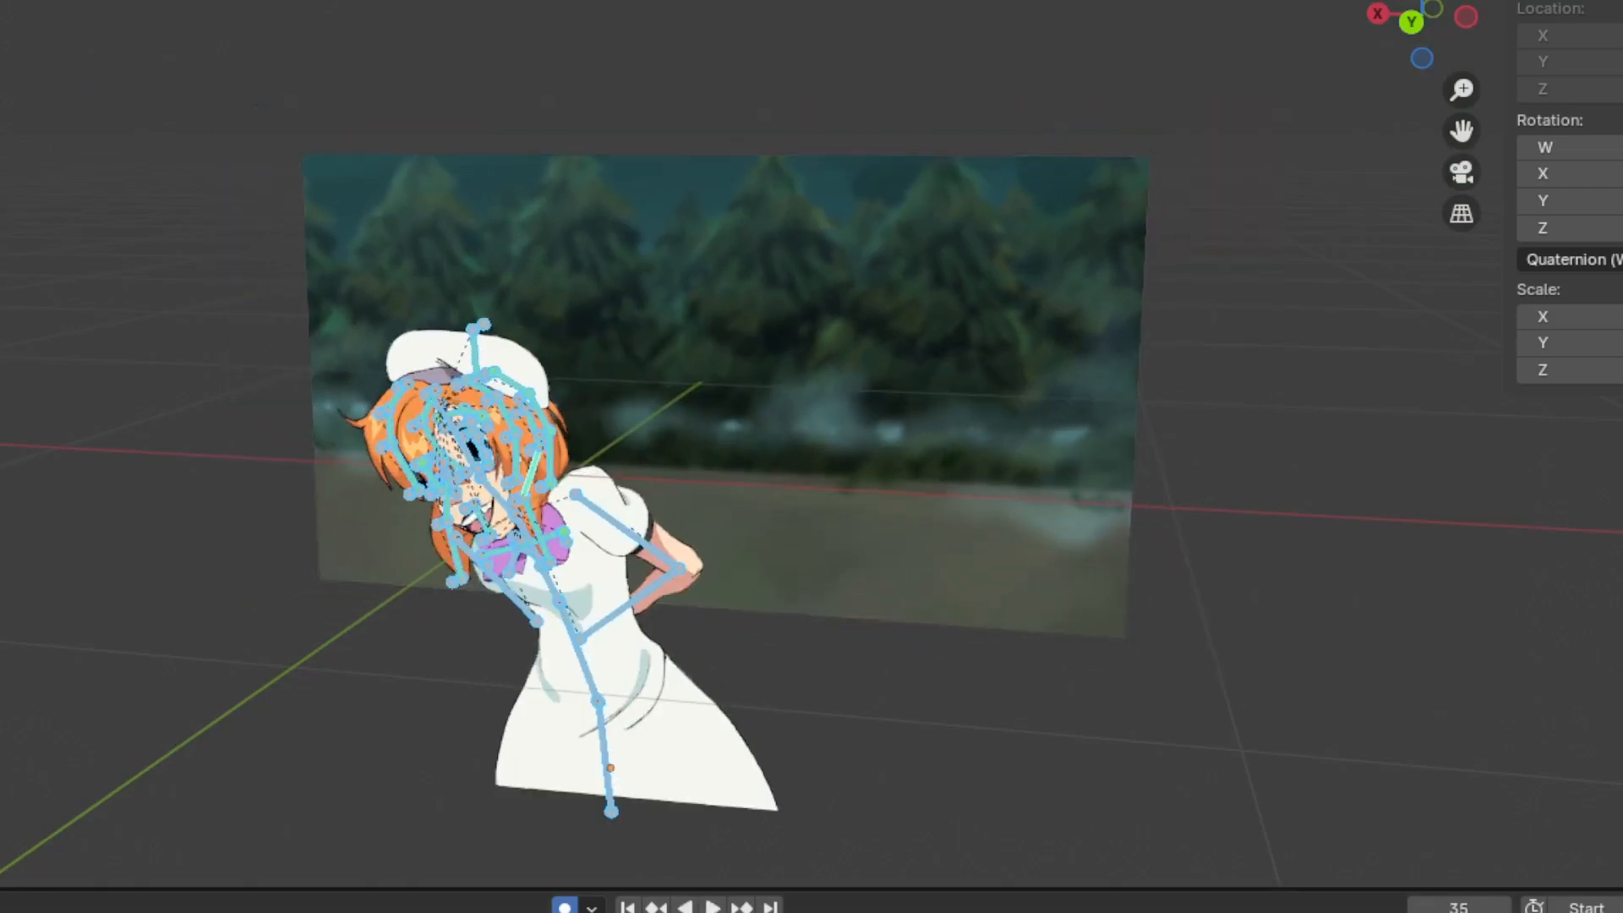
pyautogui.scroll(-4, 913, 688)
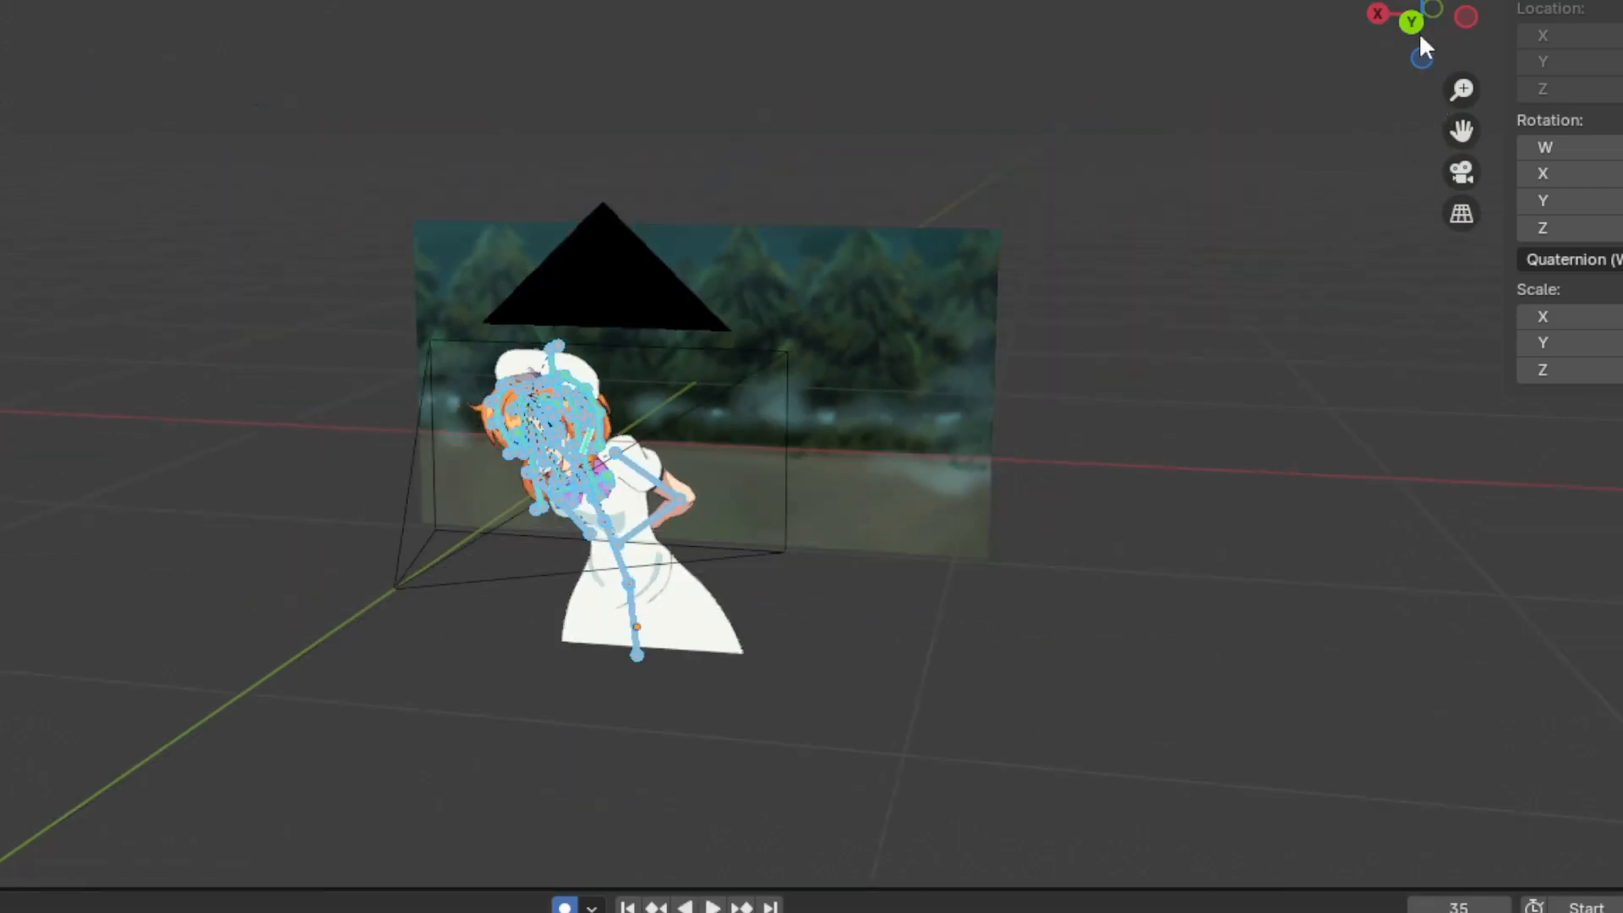
pyautogui.moveTo(1423, 43); pyautogui.dragTo(1302, 174)
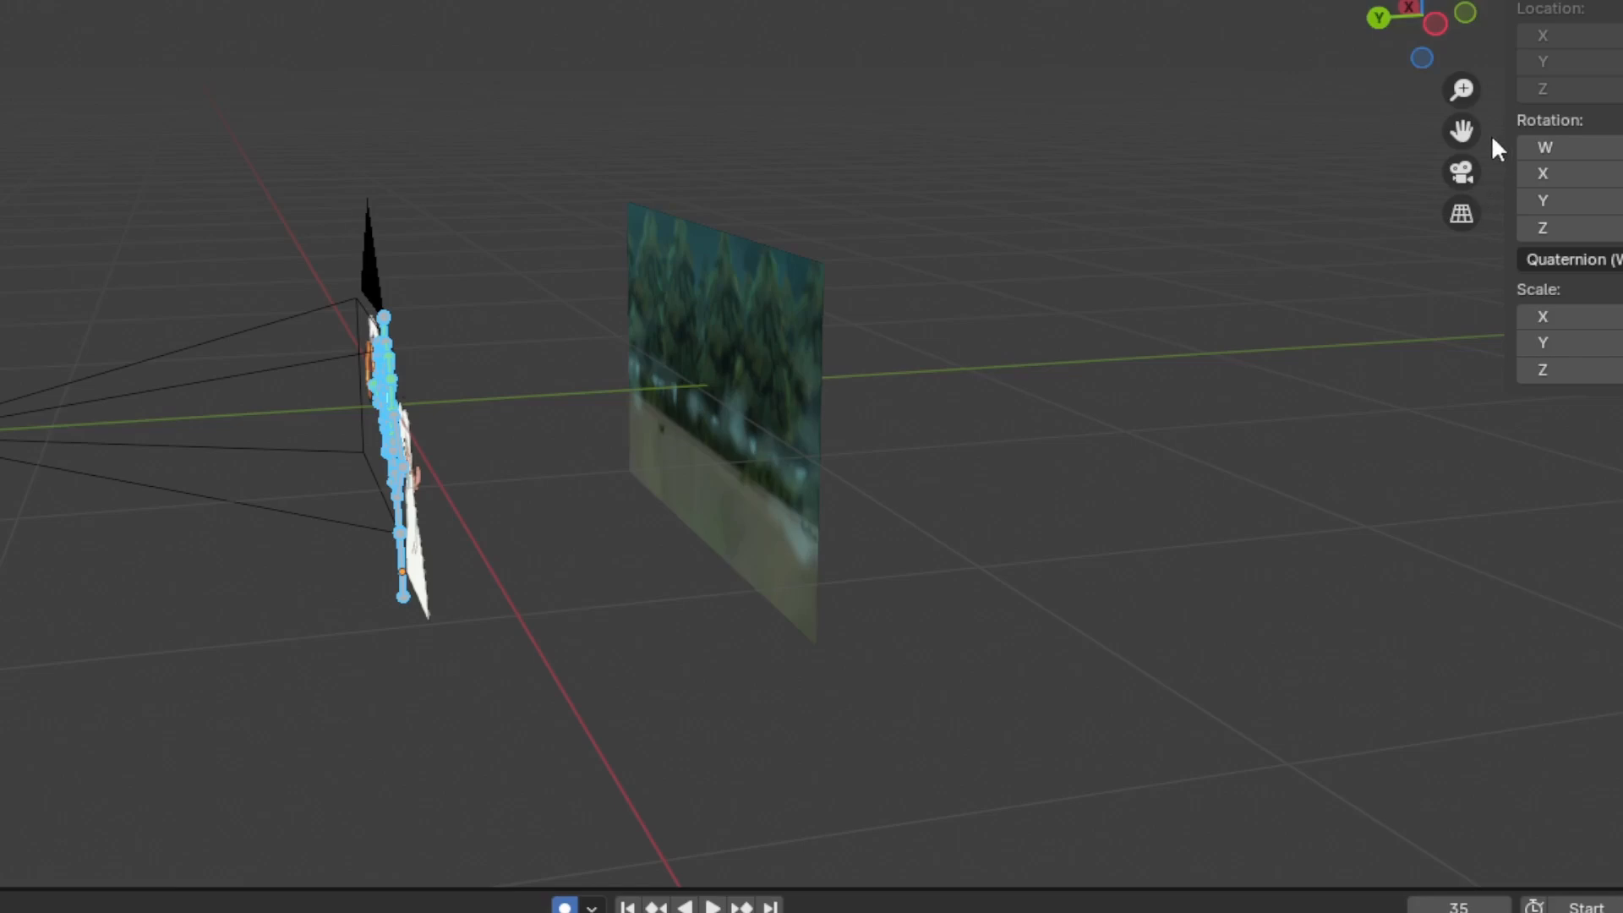
# Look through the scene camera, play the animation until frame 18, and examine the character's framing against the background
pyautogui.click(1462, 172)
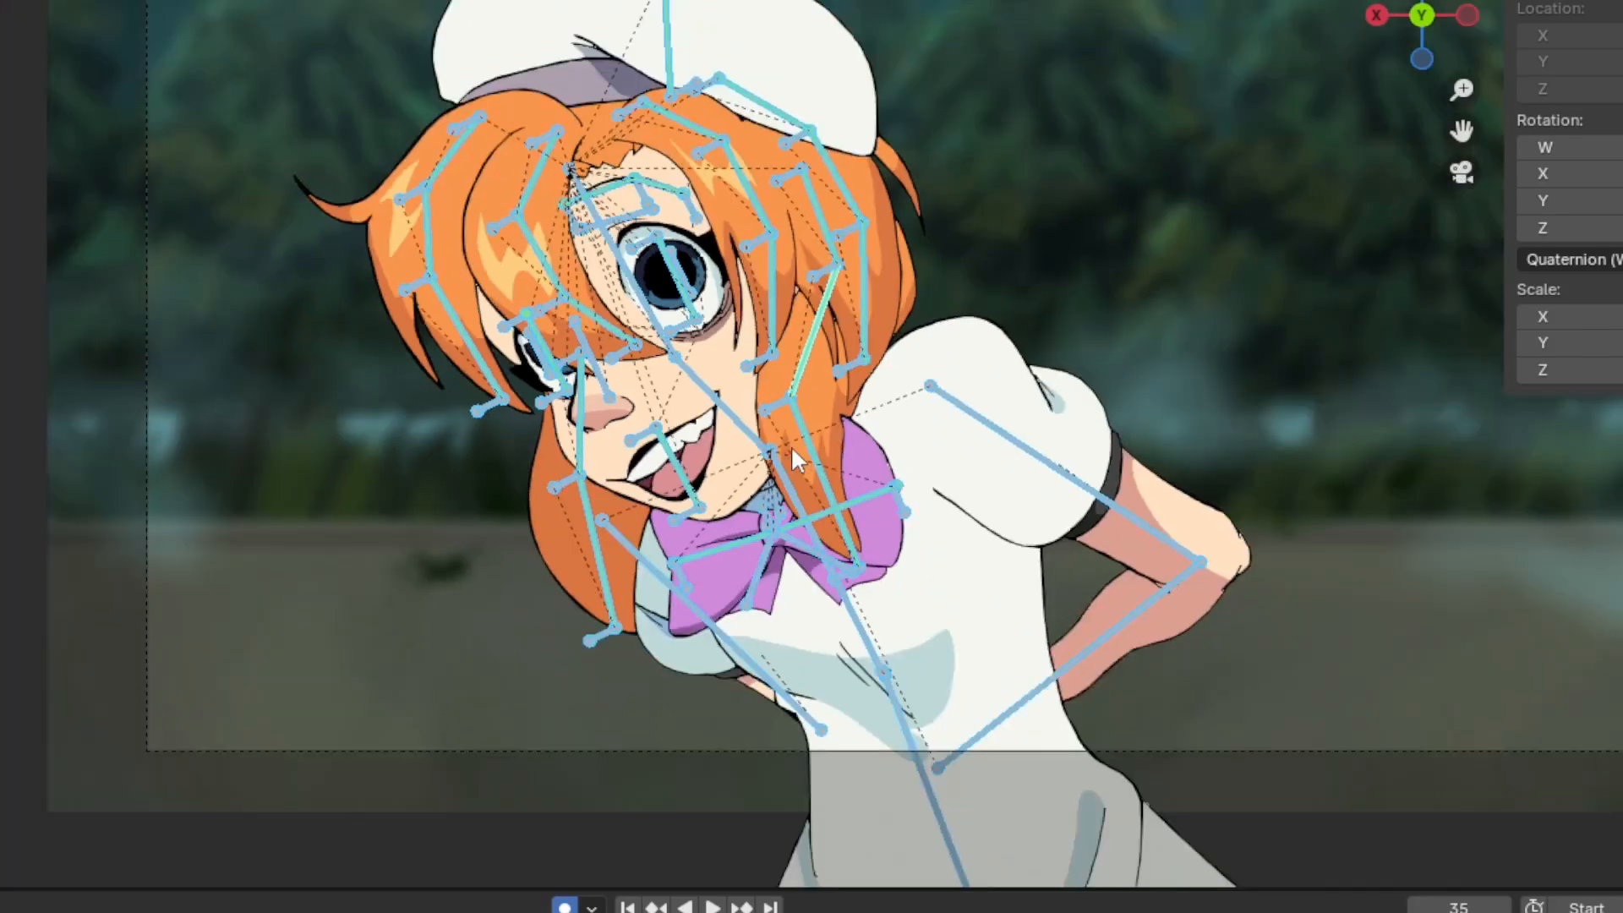
pyautogui.scroll(-2, 791, 446)
pyautogui.press('space')
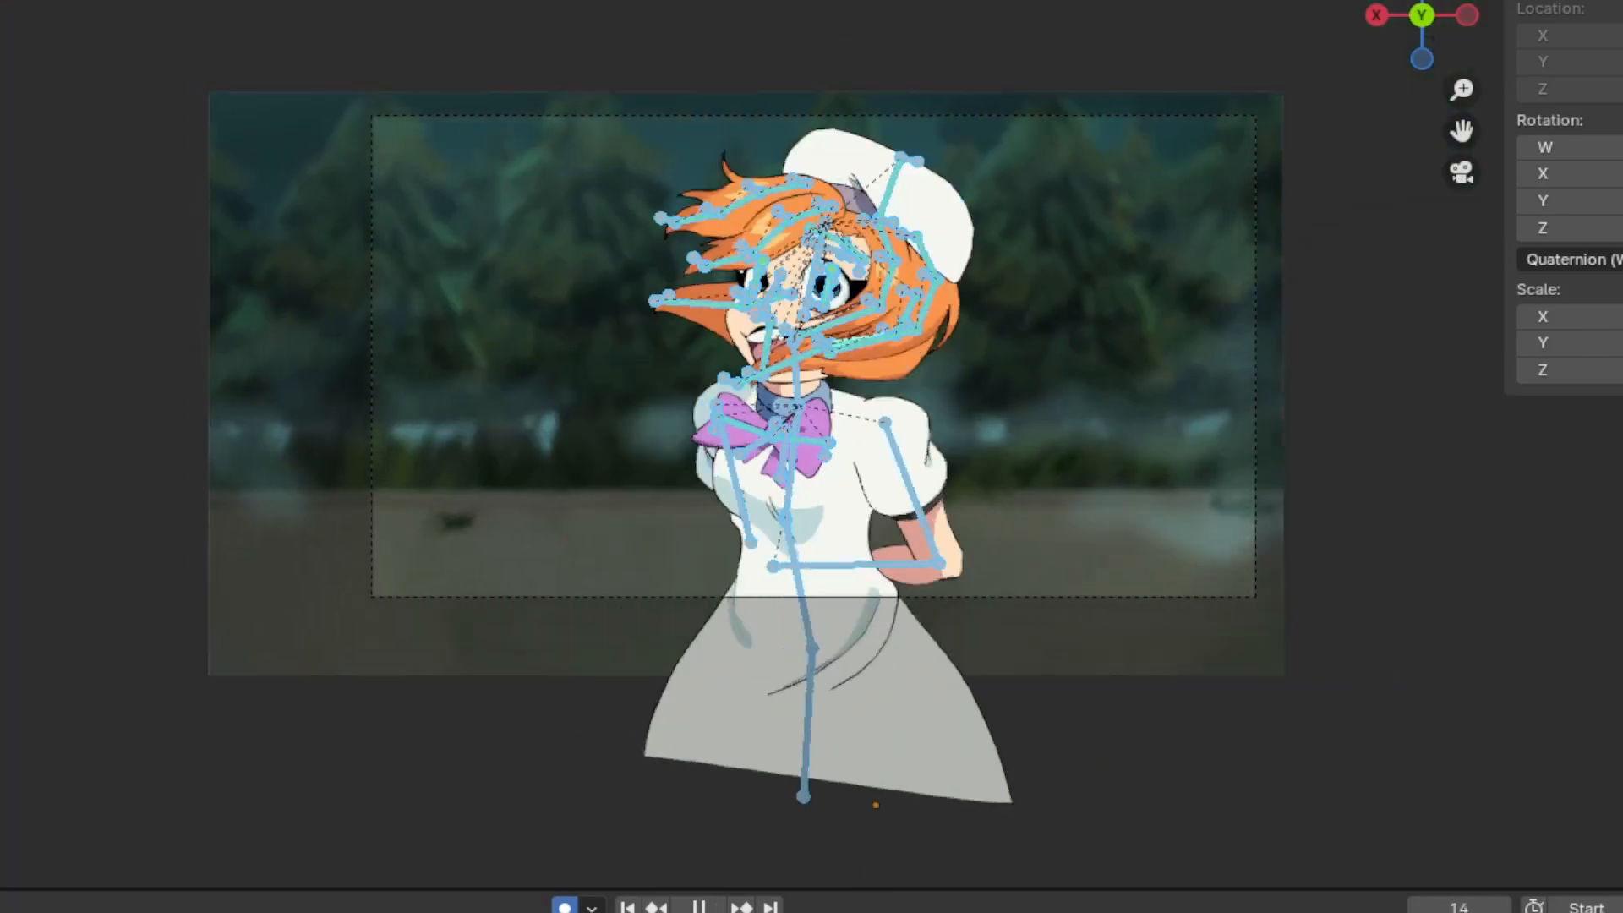
pyautogui.press('space')
pyautogui.scroll(2, 714, 540)
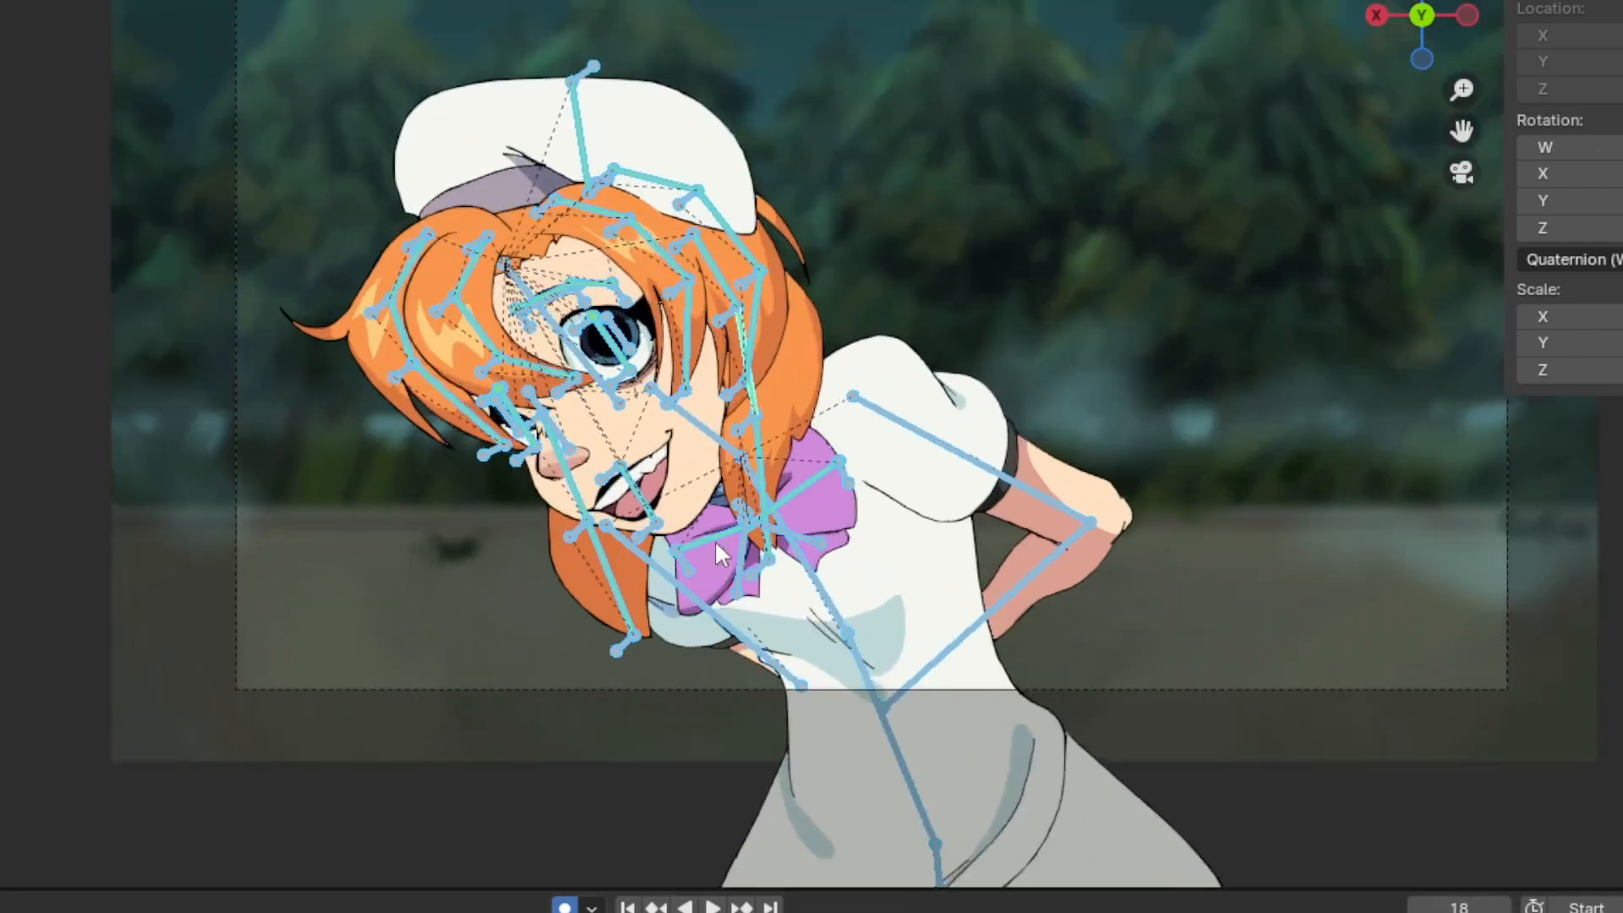
pyautogui.scroll(1, 717, 551)
pyautogui.scroll(3, 718, 545)
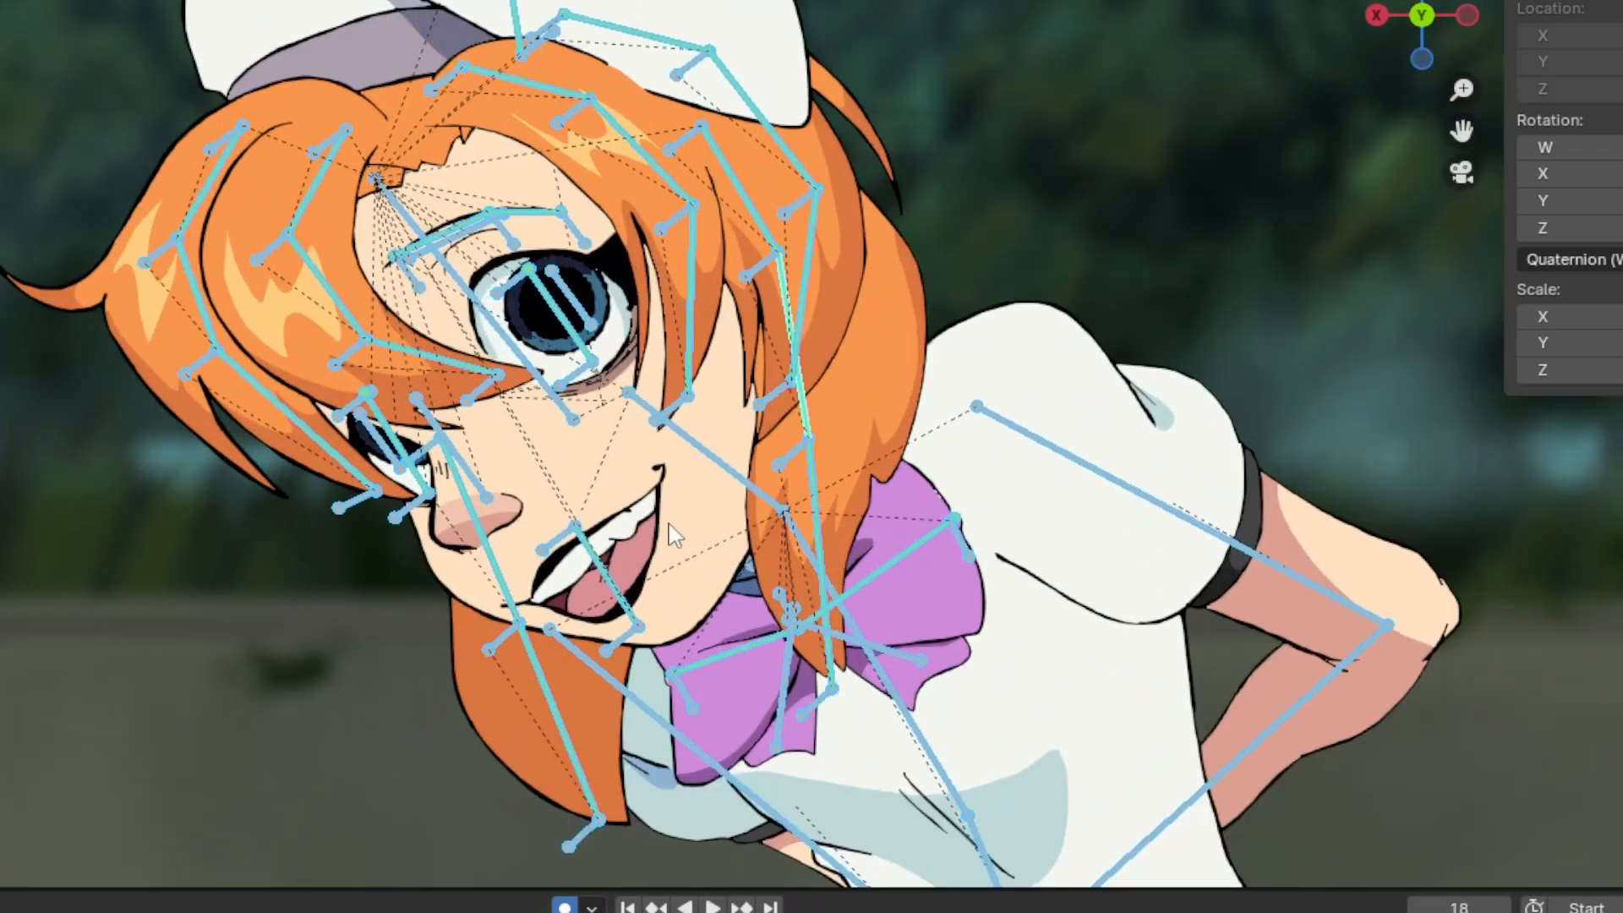
pyautogui.scroll(-5, 677, 520)
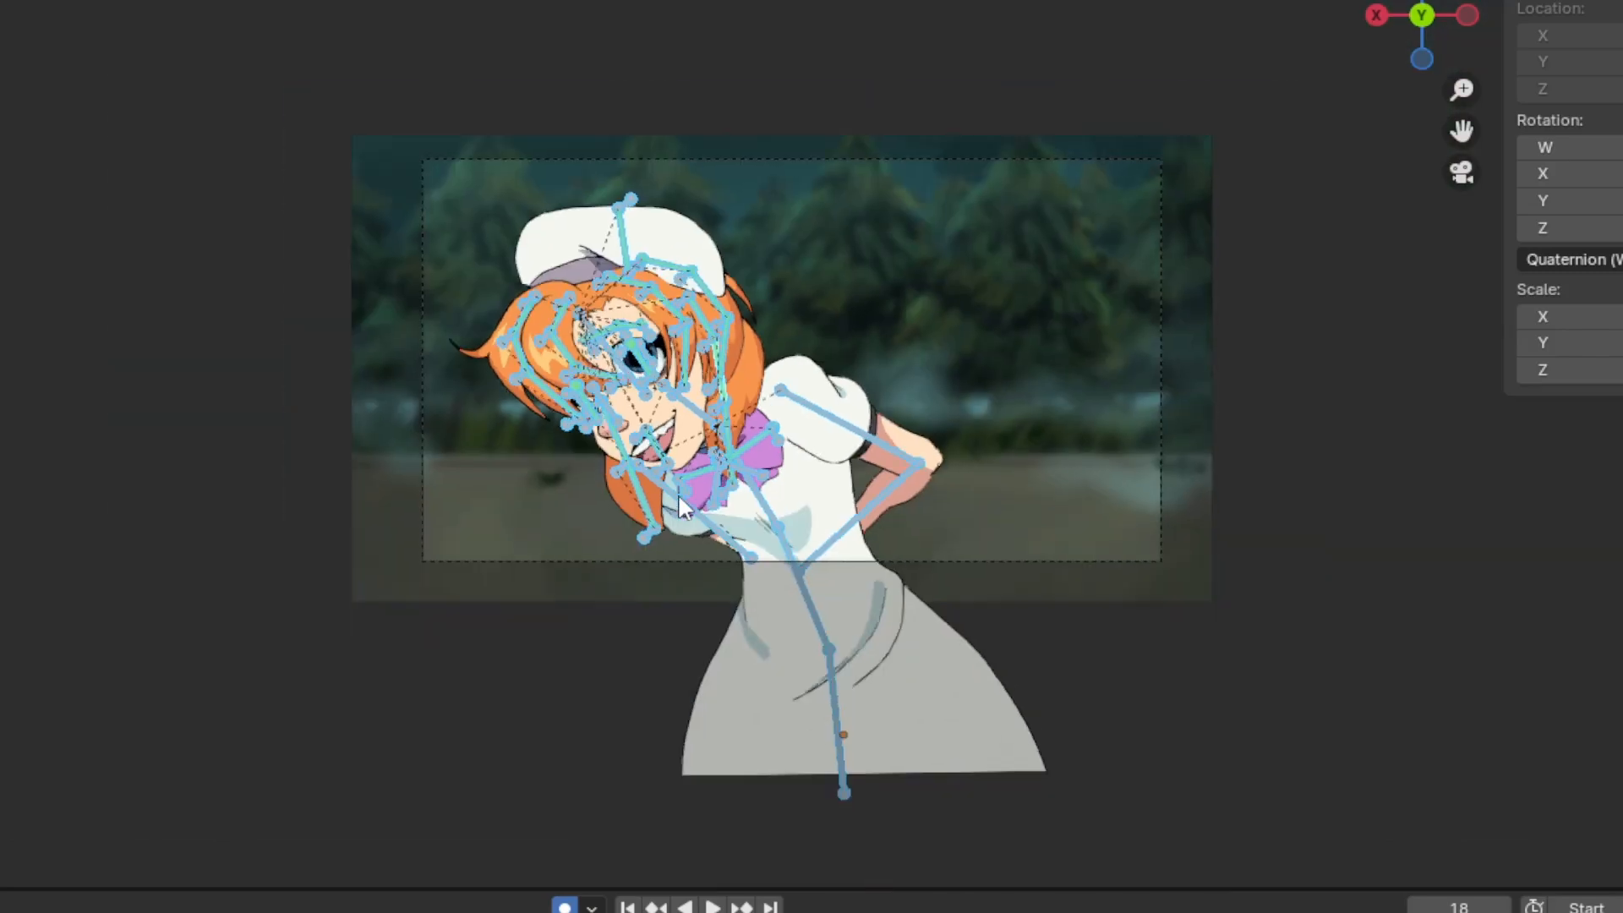
pyautogui.scroll(1, 678, 493)
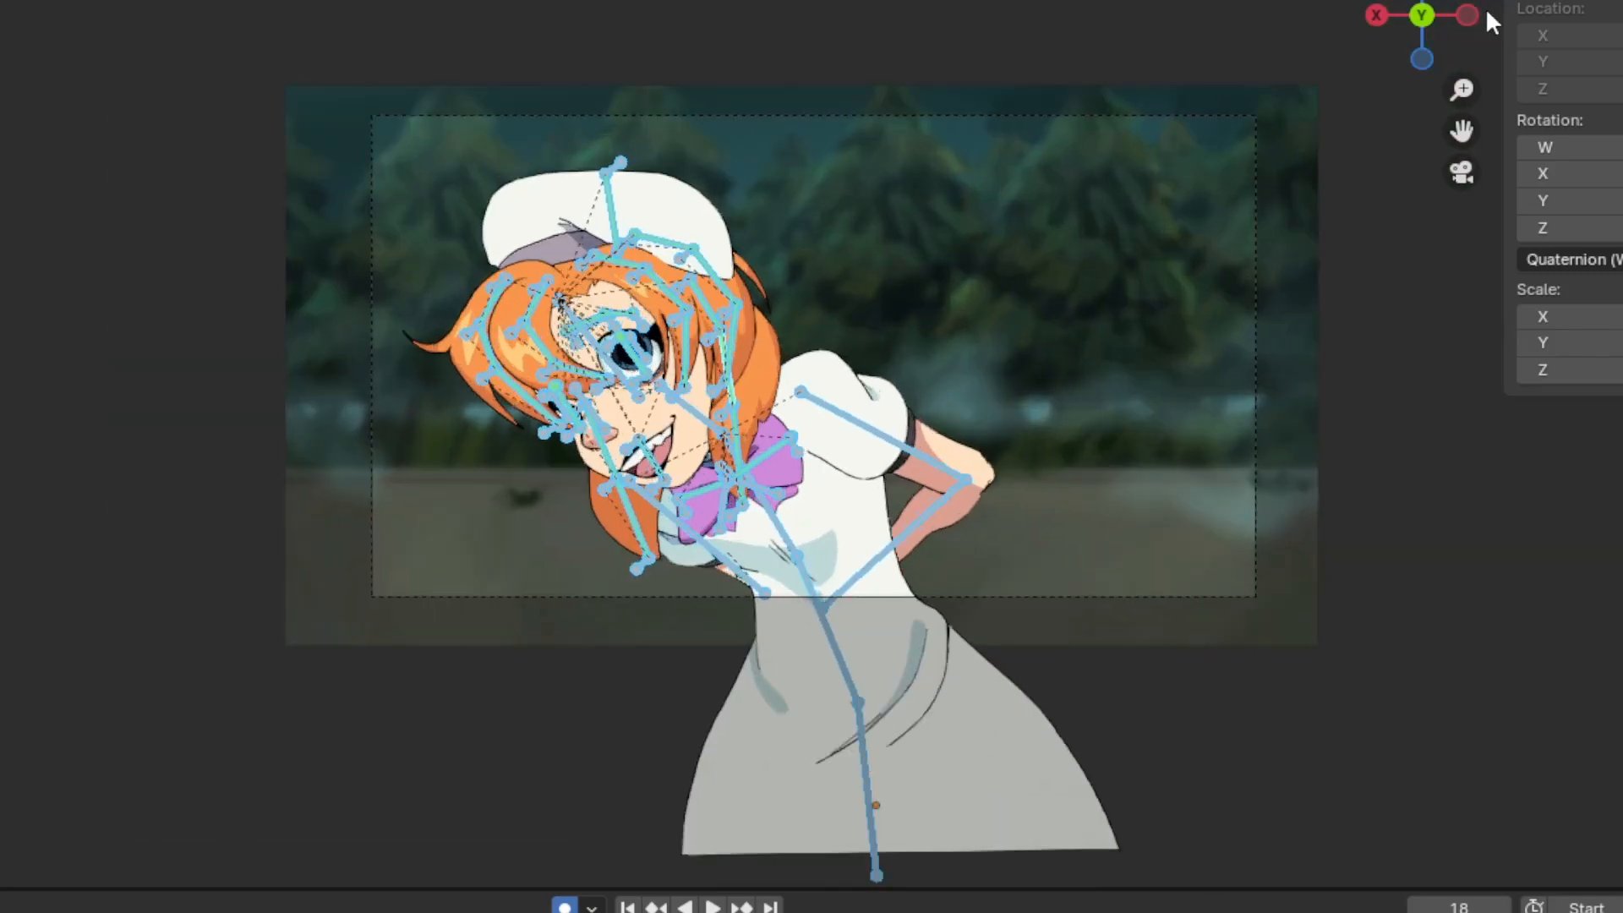
pyautogui.moveTo(1475, 17); pyautogui.dragTo(1378, 22)
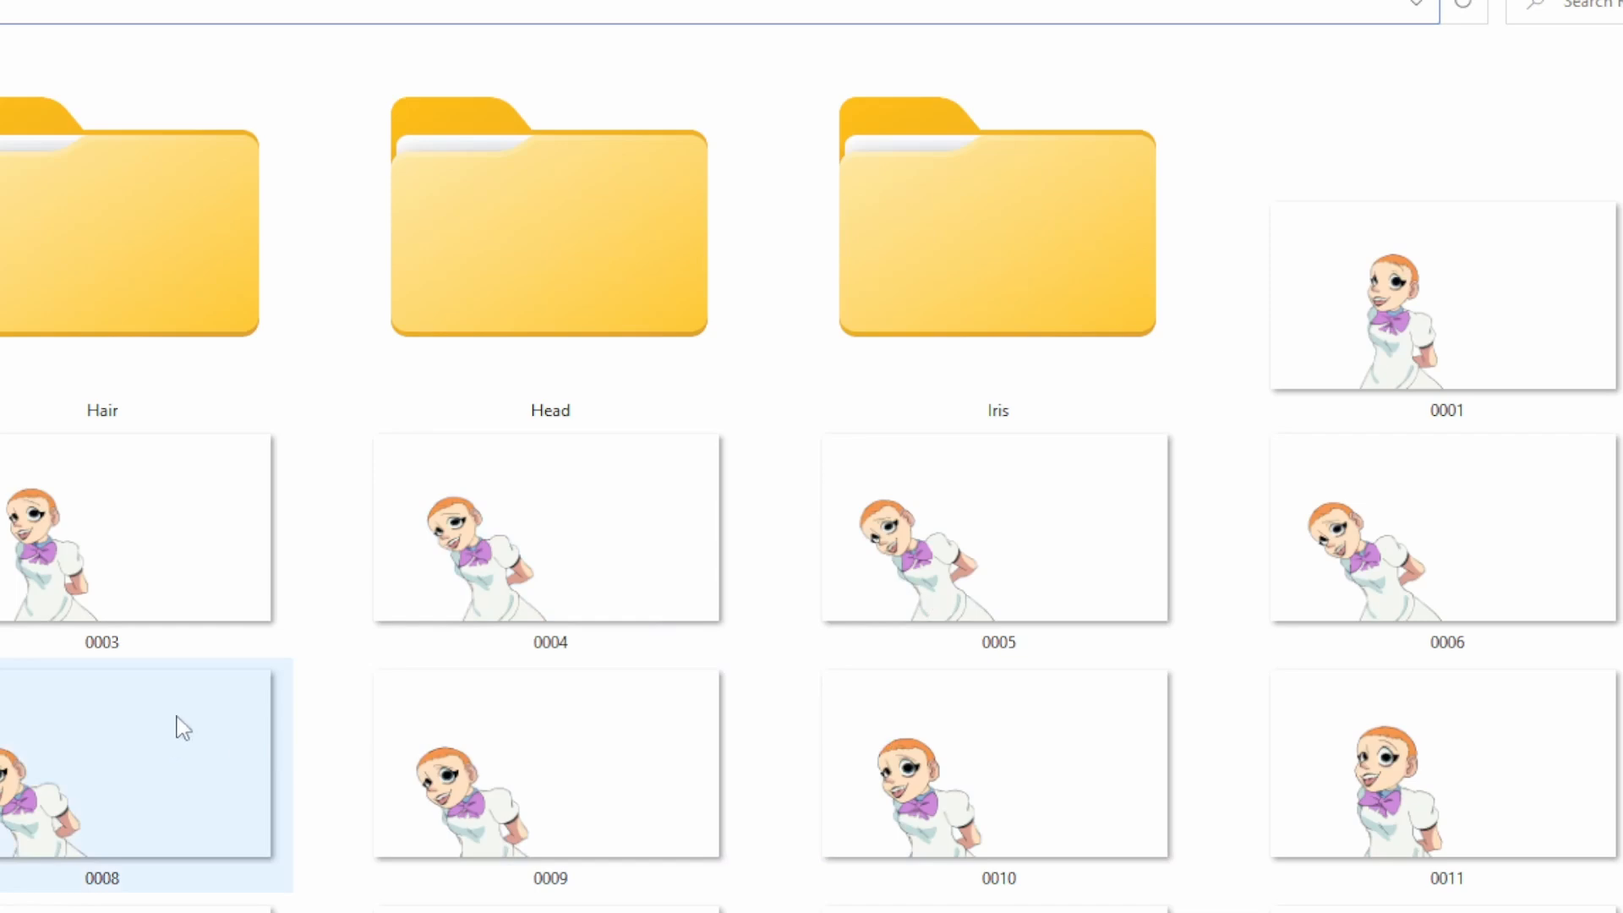
# Switch to the file explorer and look through the rendered image sequences of the separate character pieces
pyautogui.scroll(-5, 183, 729)
pyautogui.scroll(5, 192, 696)
pyautogui.click(192, 597)
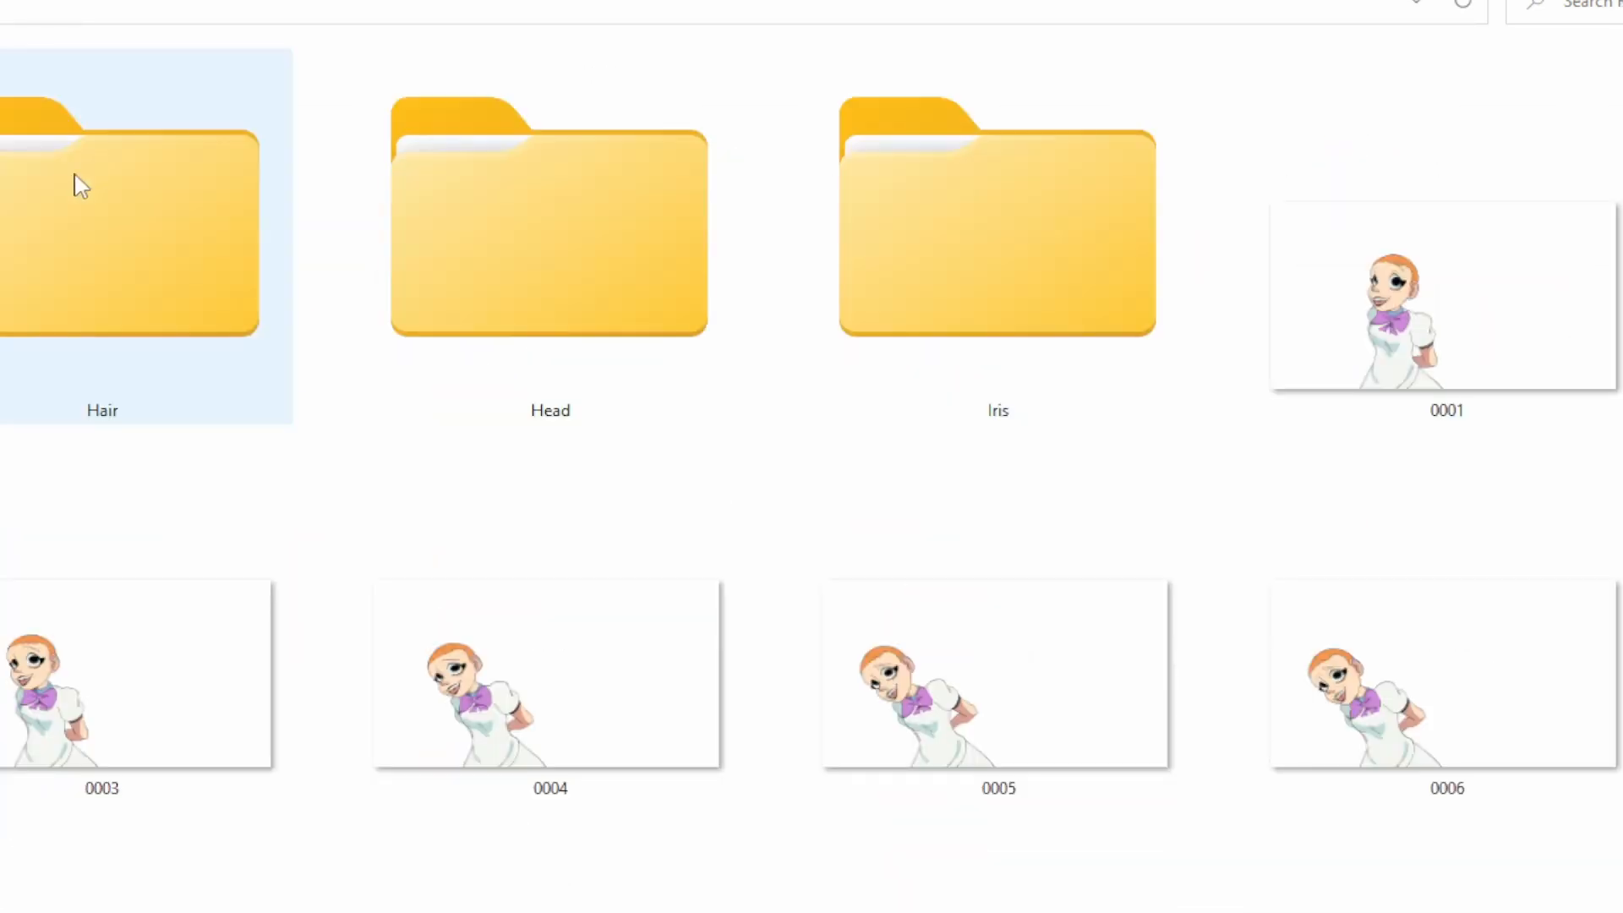
pyautogui.doubleClick(73, 181)
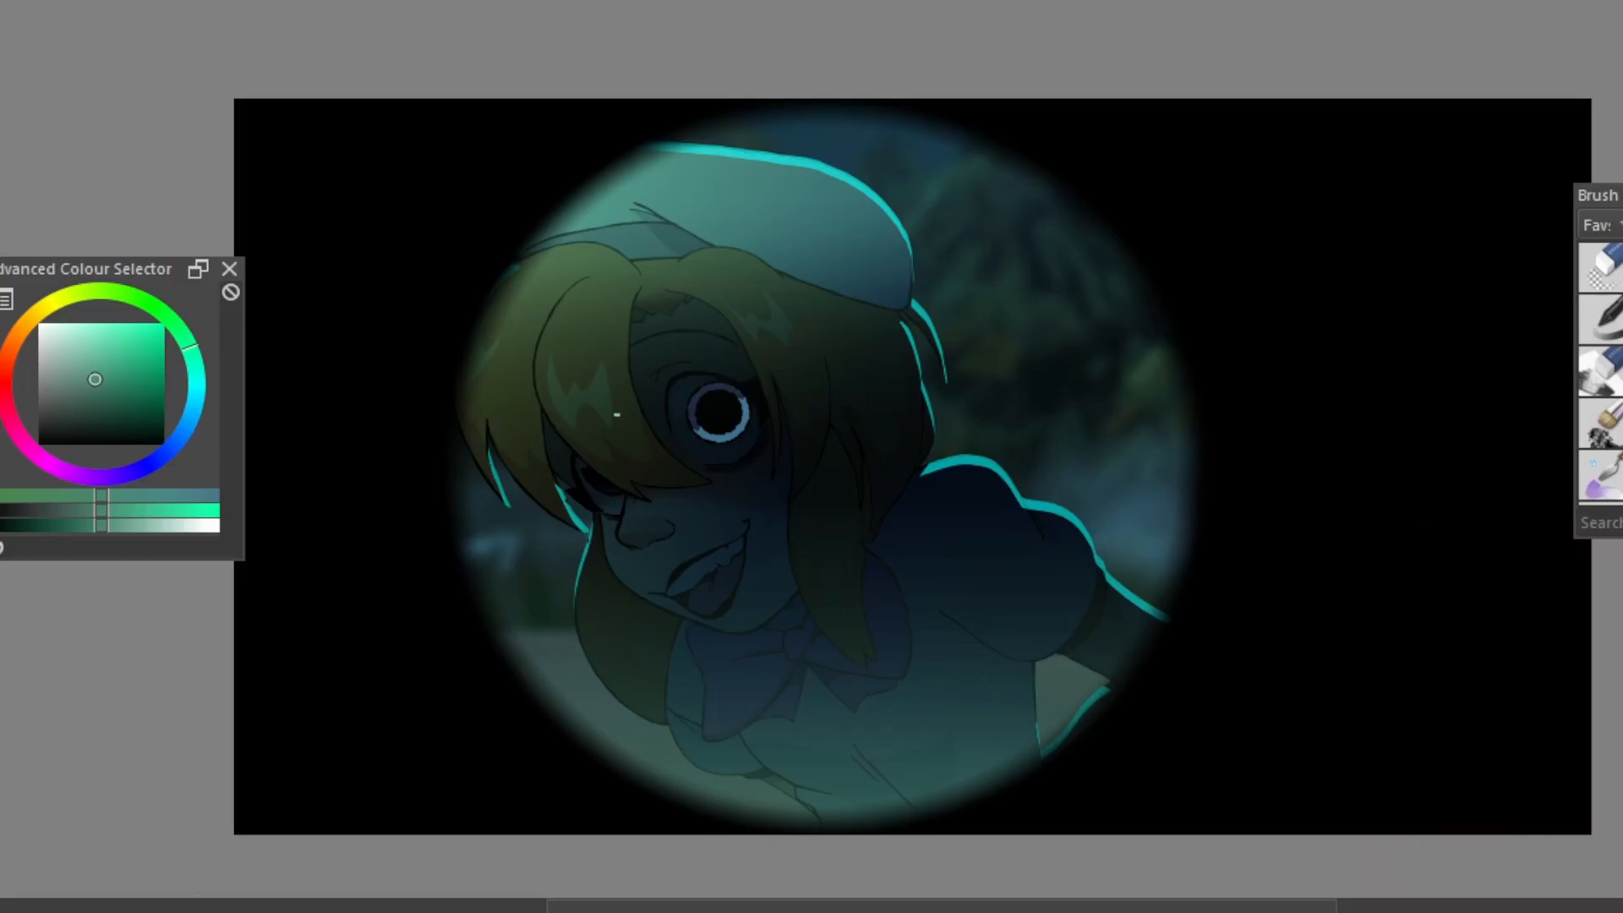
# Switch to Krita and examine the composited character frames with their lighting effects over the painted forest background
pyautogui.scroll(1, 705, 472)
pyautogui.scroll(2, 704, 472)
pyautogui.scroll(-2, 704, 472)
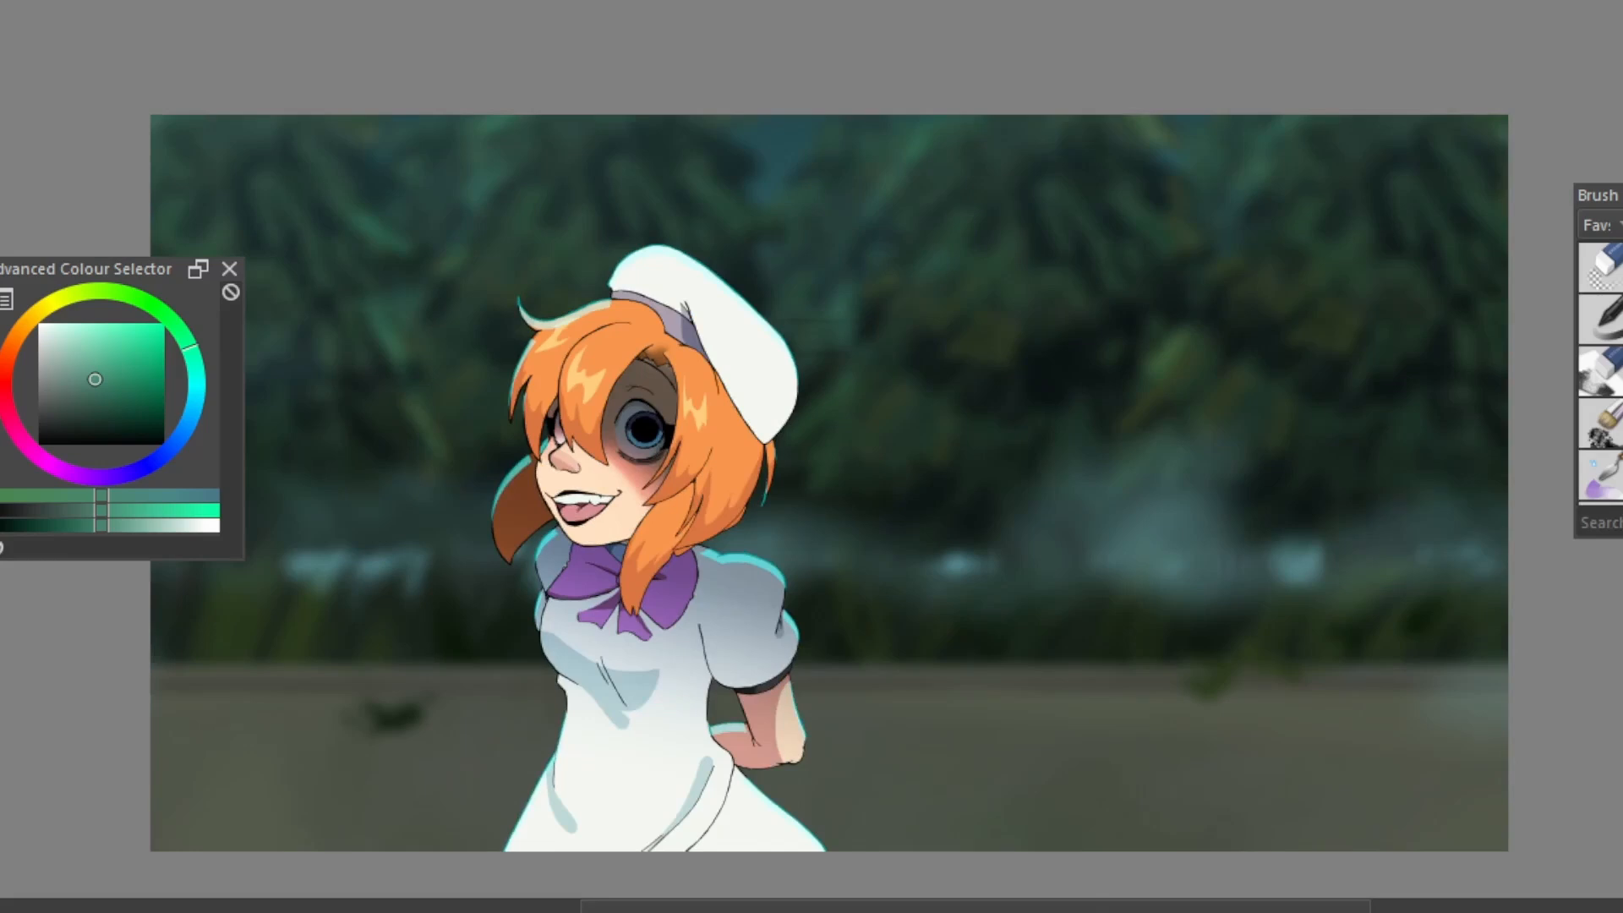
pyautogui.hotkey('ctrl', 'z')
pyautogui.hotkey('ctrl', 'shift', 'z')
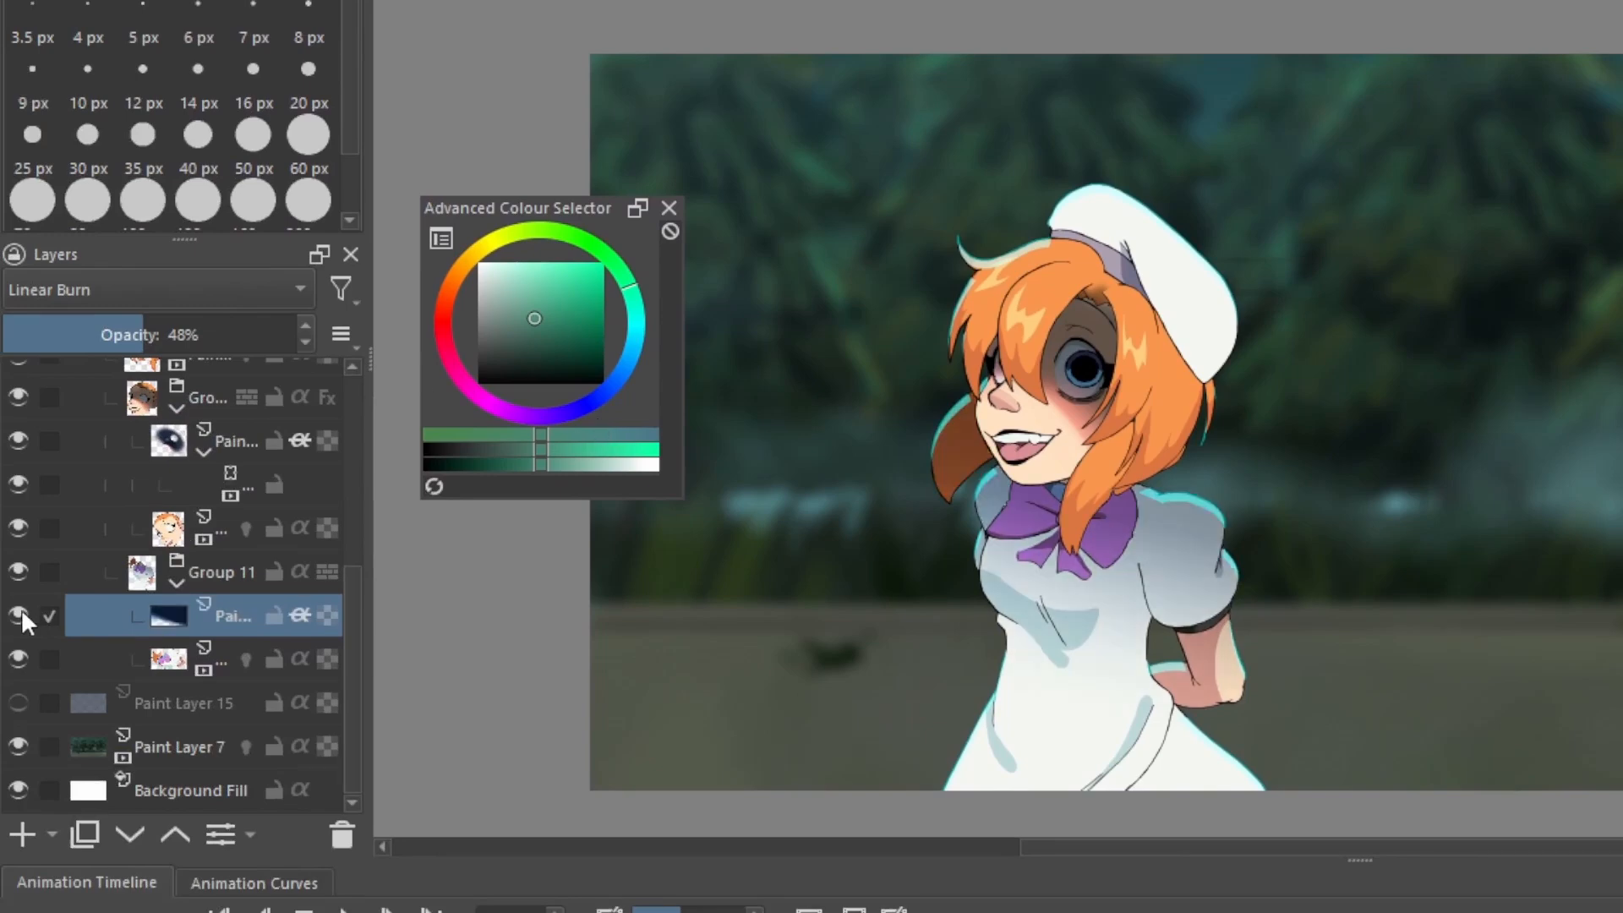
# Compare the face with and without the dark eye-shadow layer by toggling that layer's visibility
pyautogui.click(12, 446)
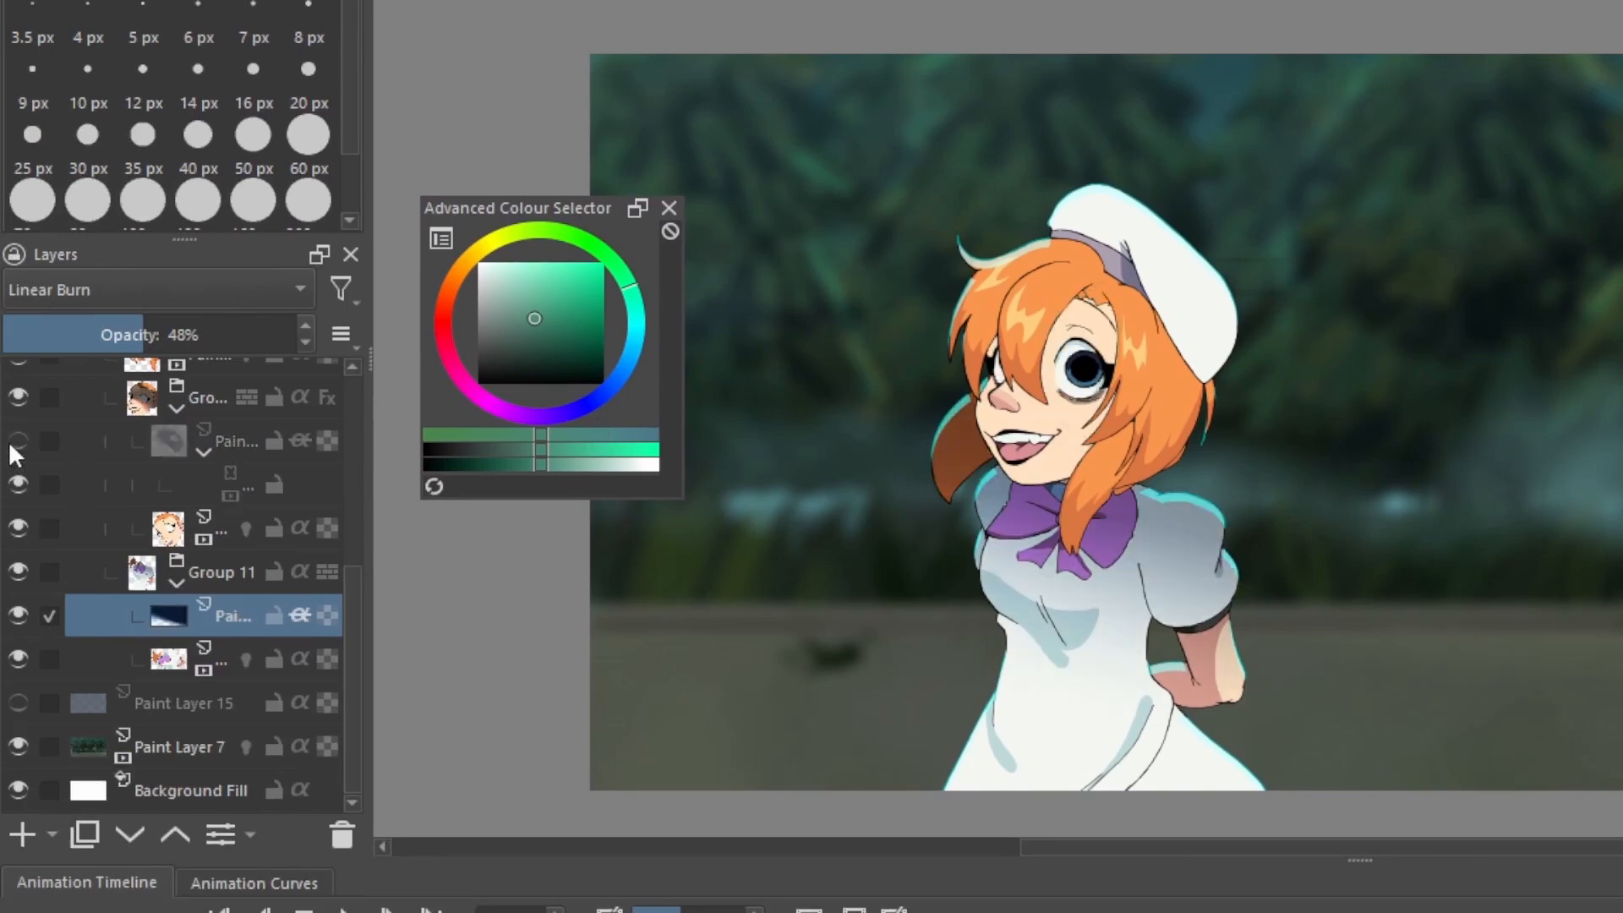
pyautogui.click(10, 443)
pyautogui.click(10, 443)
pyautogui.click(10, 443)
pyautogui.press('1')
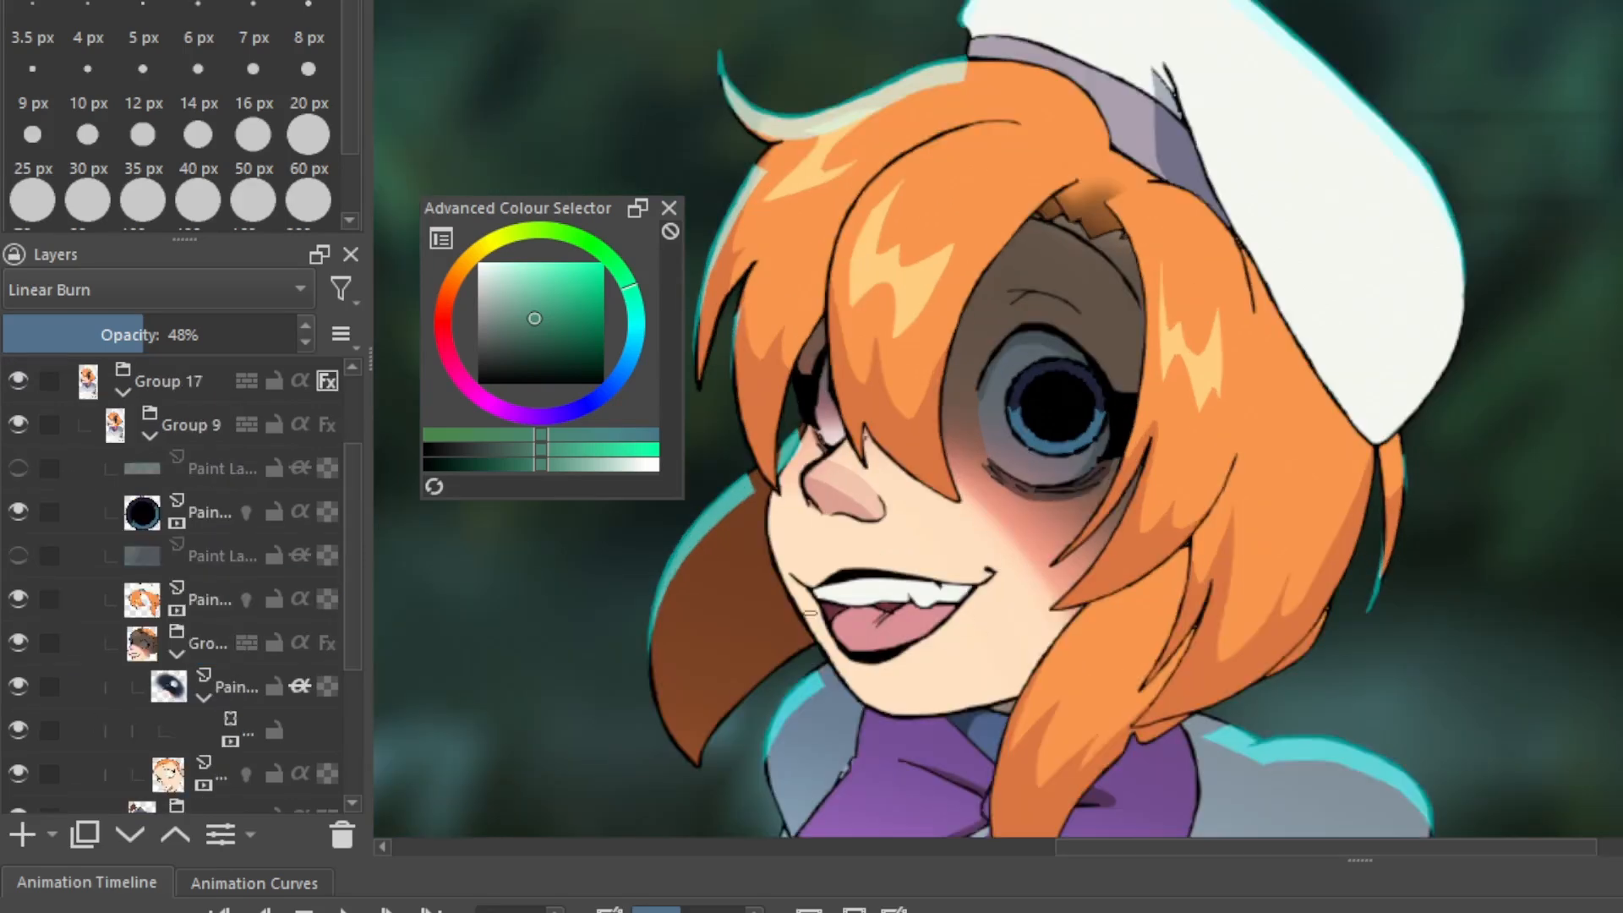
# Compare the eye with and without its iris layer, and show the dark blue shading layer over the character
pyautogui.click(17, 511)
pyautogui.doubleClick(18, 511)
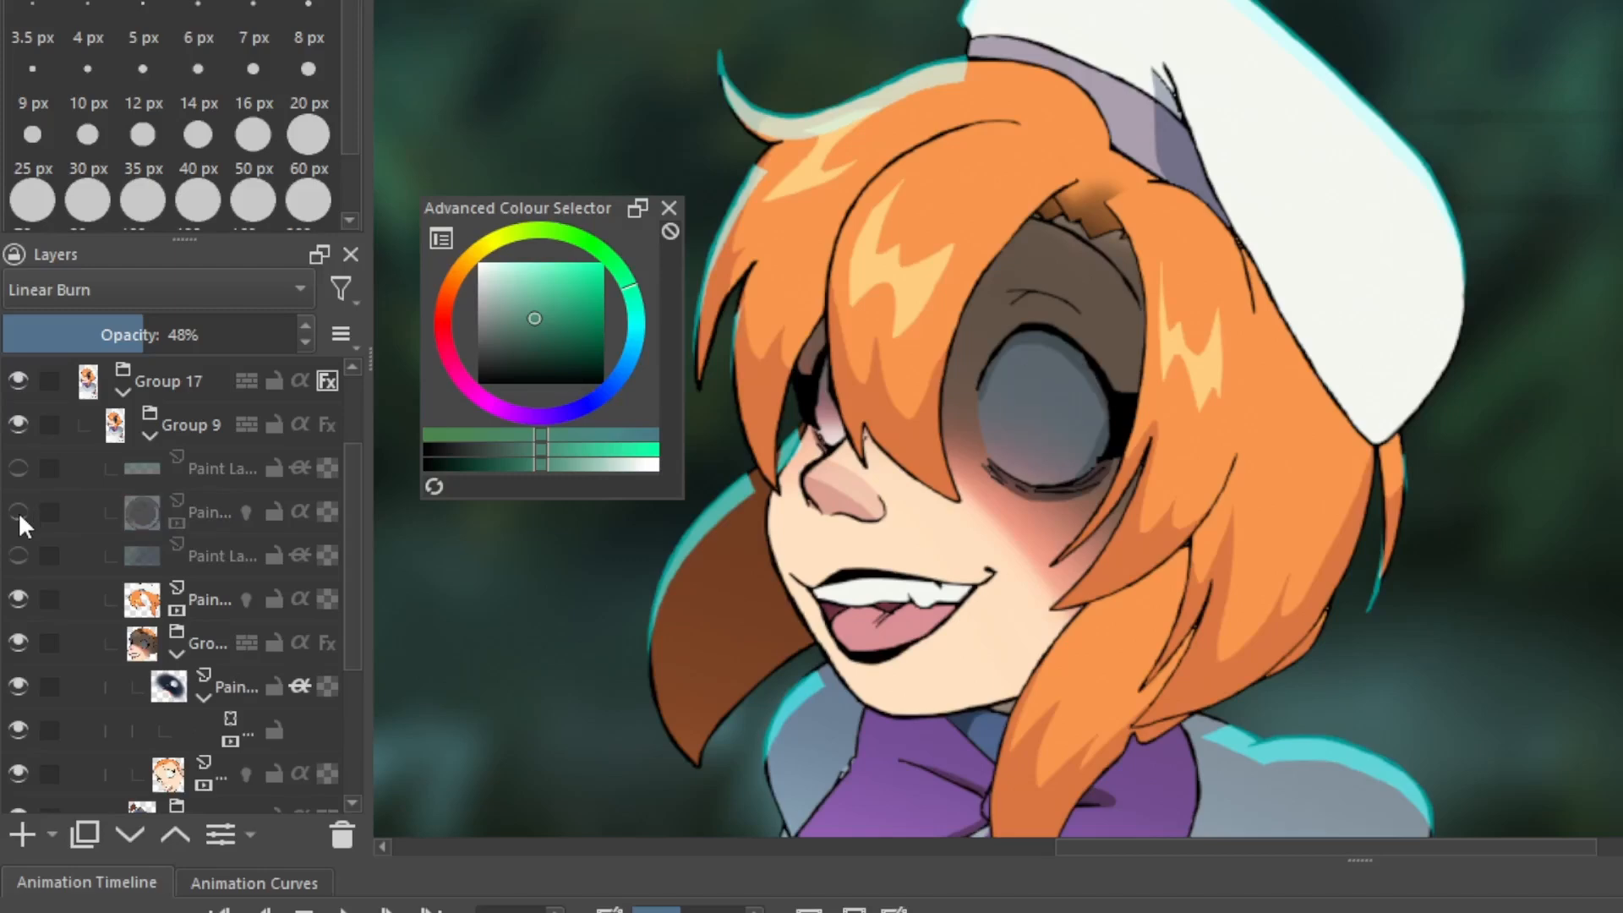
pyautogui.click(17, 510)
pyautogui.click(18, 556)
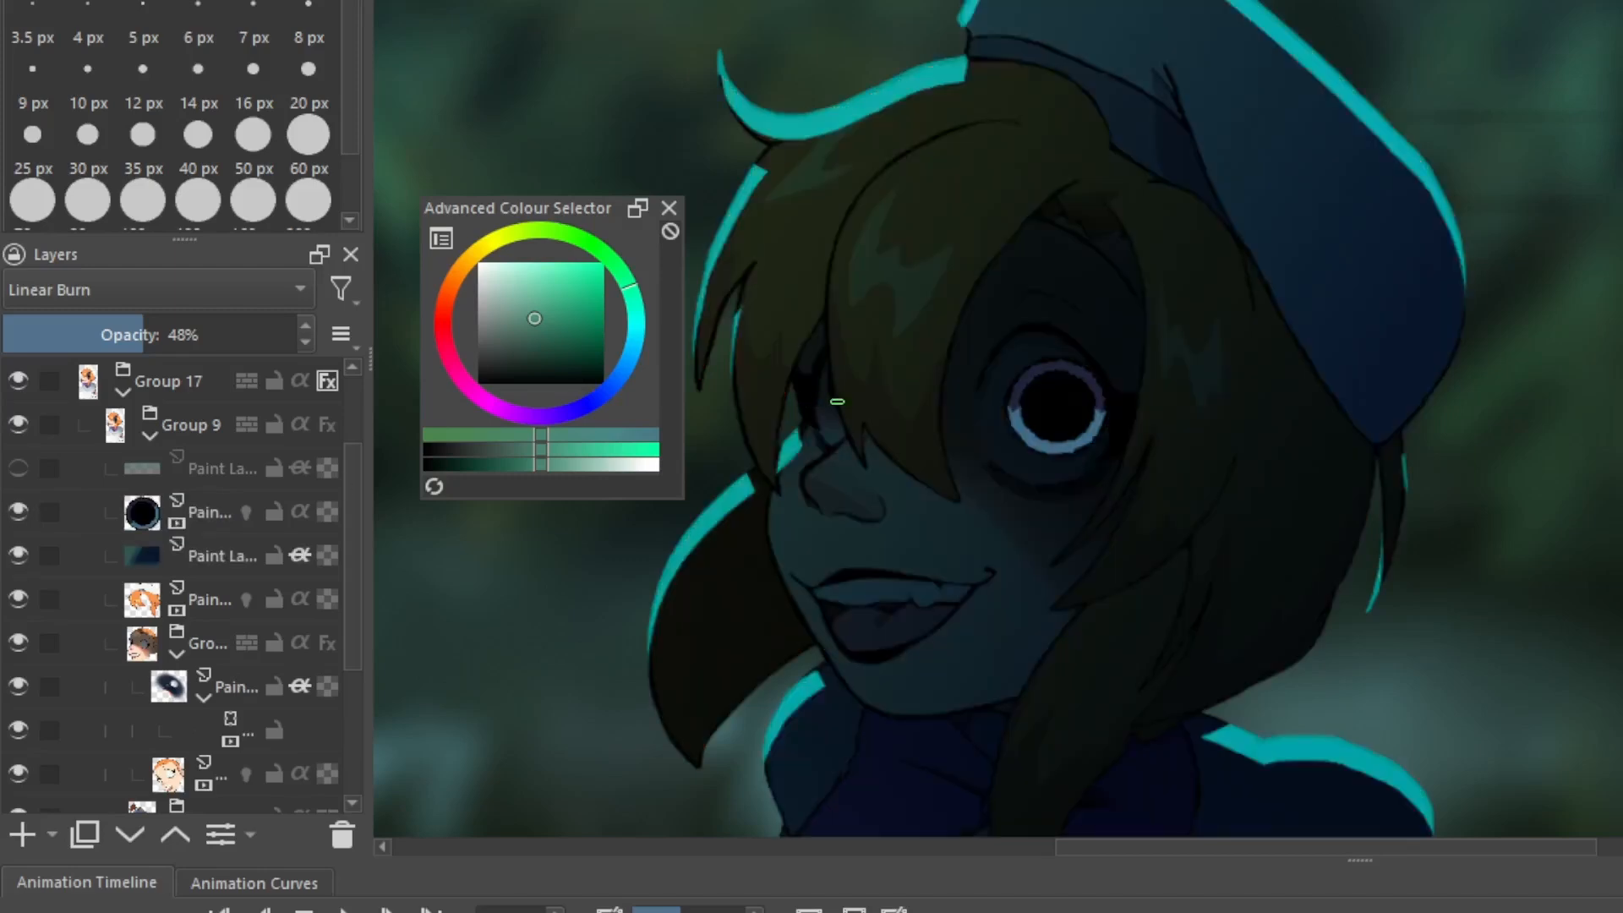
pyautogui.keyDown('ctrl'); pyautogui.scroll(3, 924, 399); pyautogui.keyUp('ctrl')
pyautogui.keyDown('ctrl'); pyautogui.scroll(-1, 1238, 444); pyautogui.keyUp('ctrl')
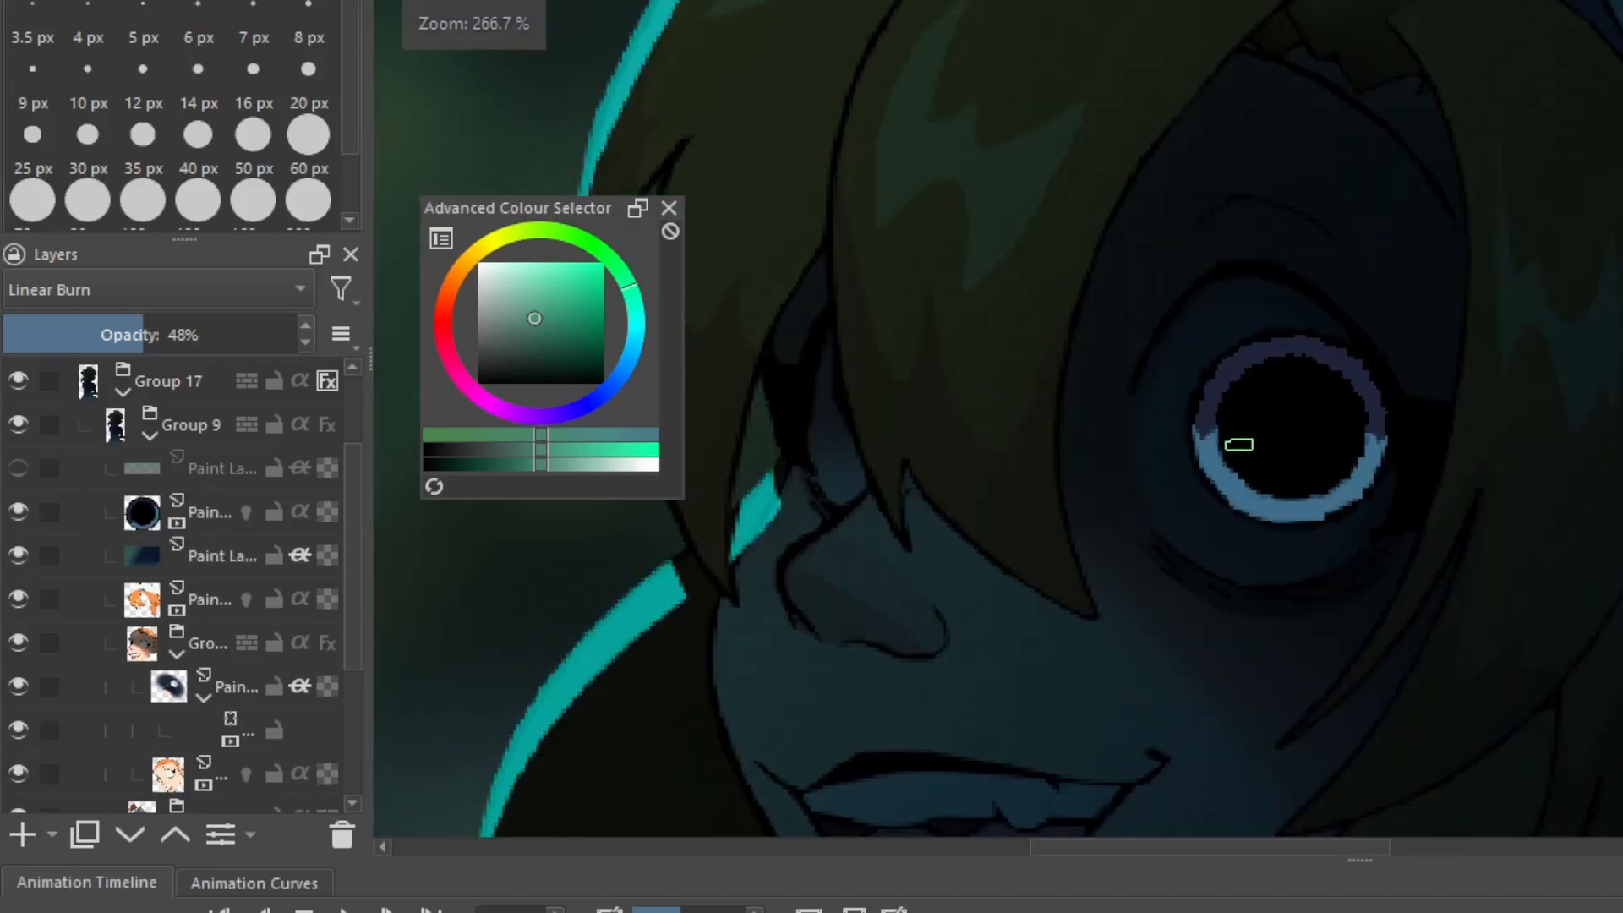
pyautogui.keyDown('ctrl'); pyautogui.scroll(-4, 1238, 444); pyautogui.keyUp('ctrl')
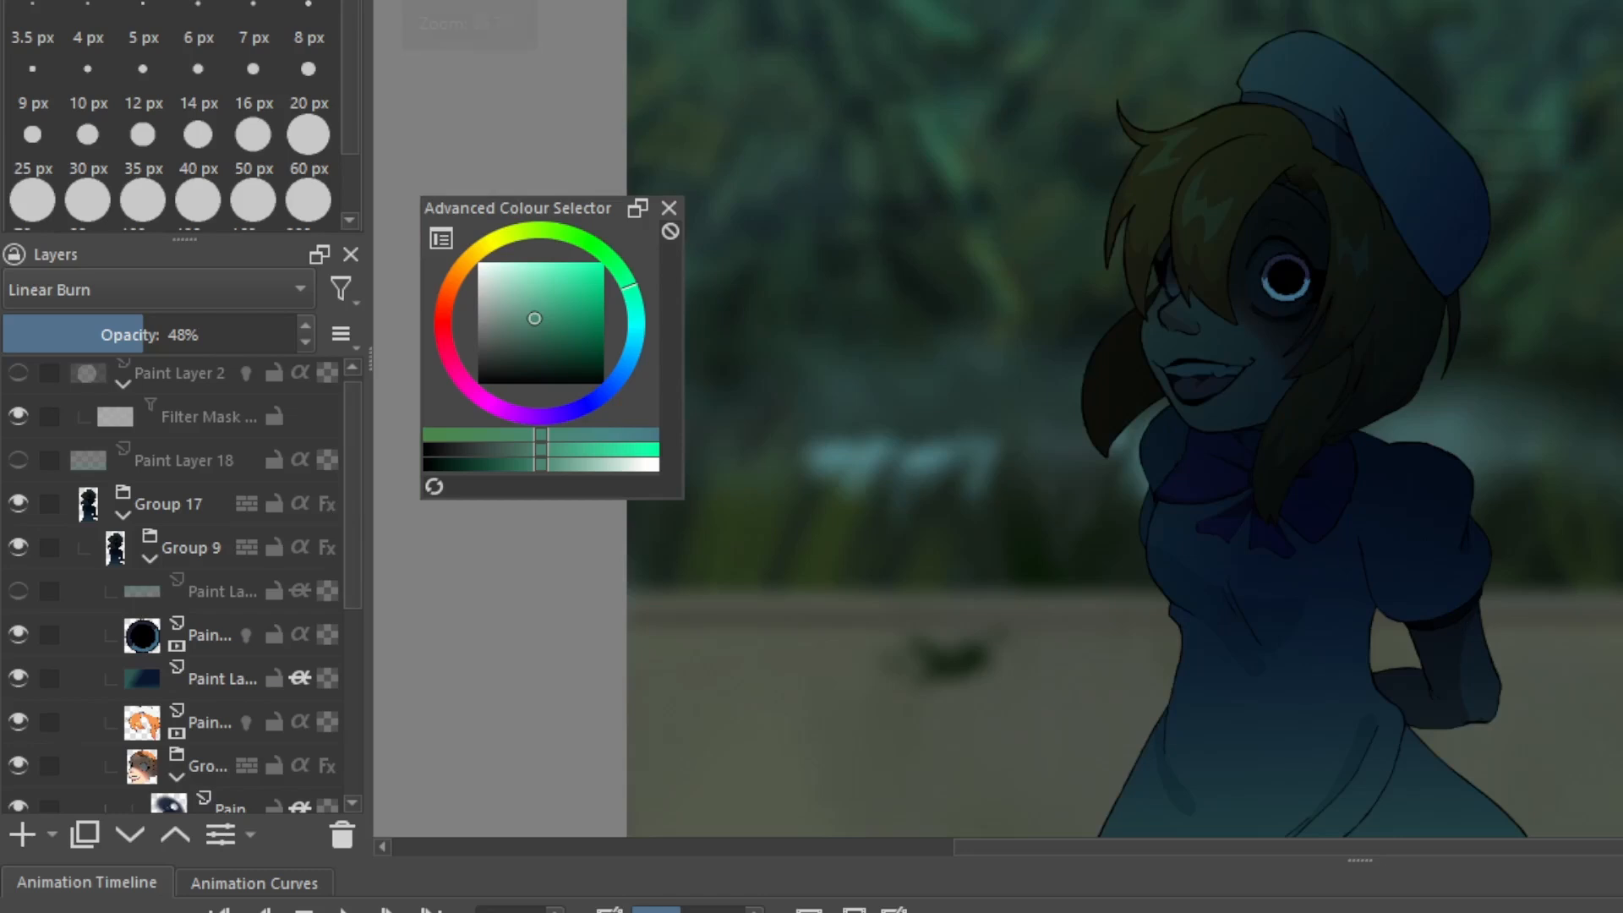
# Add a new paint layer inside Group 17, placed directly above Group 9
pyautogui.click(201, 549)
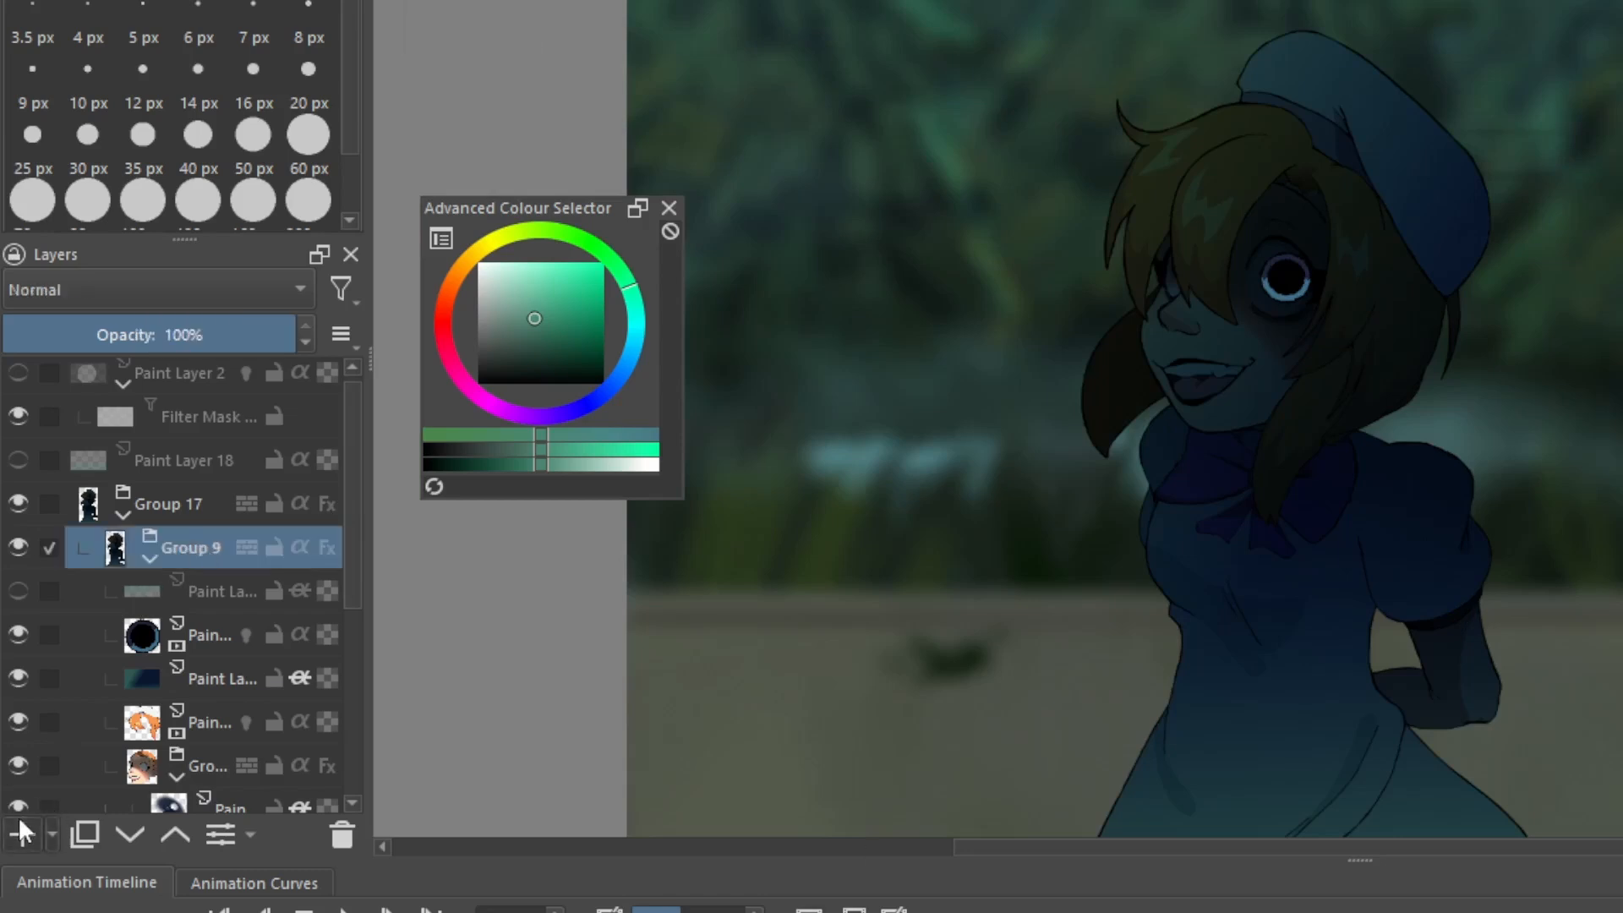
pyautogui.click(21, 832)
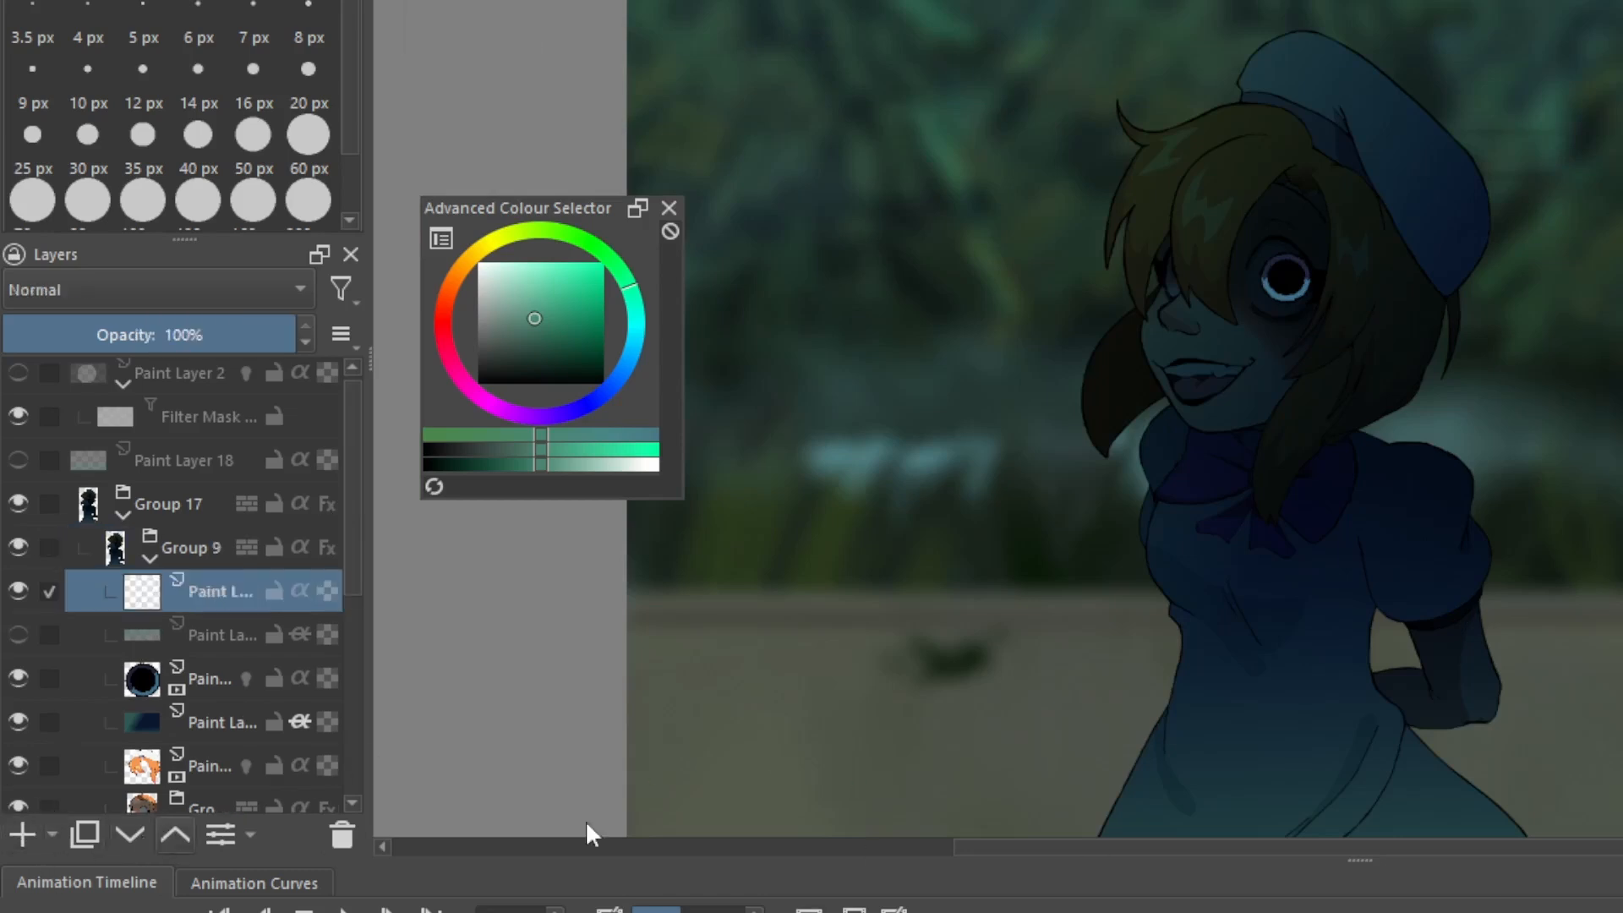
pyautogui.hotkey('ctrl', 'pageup')
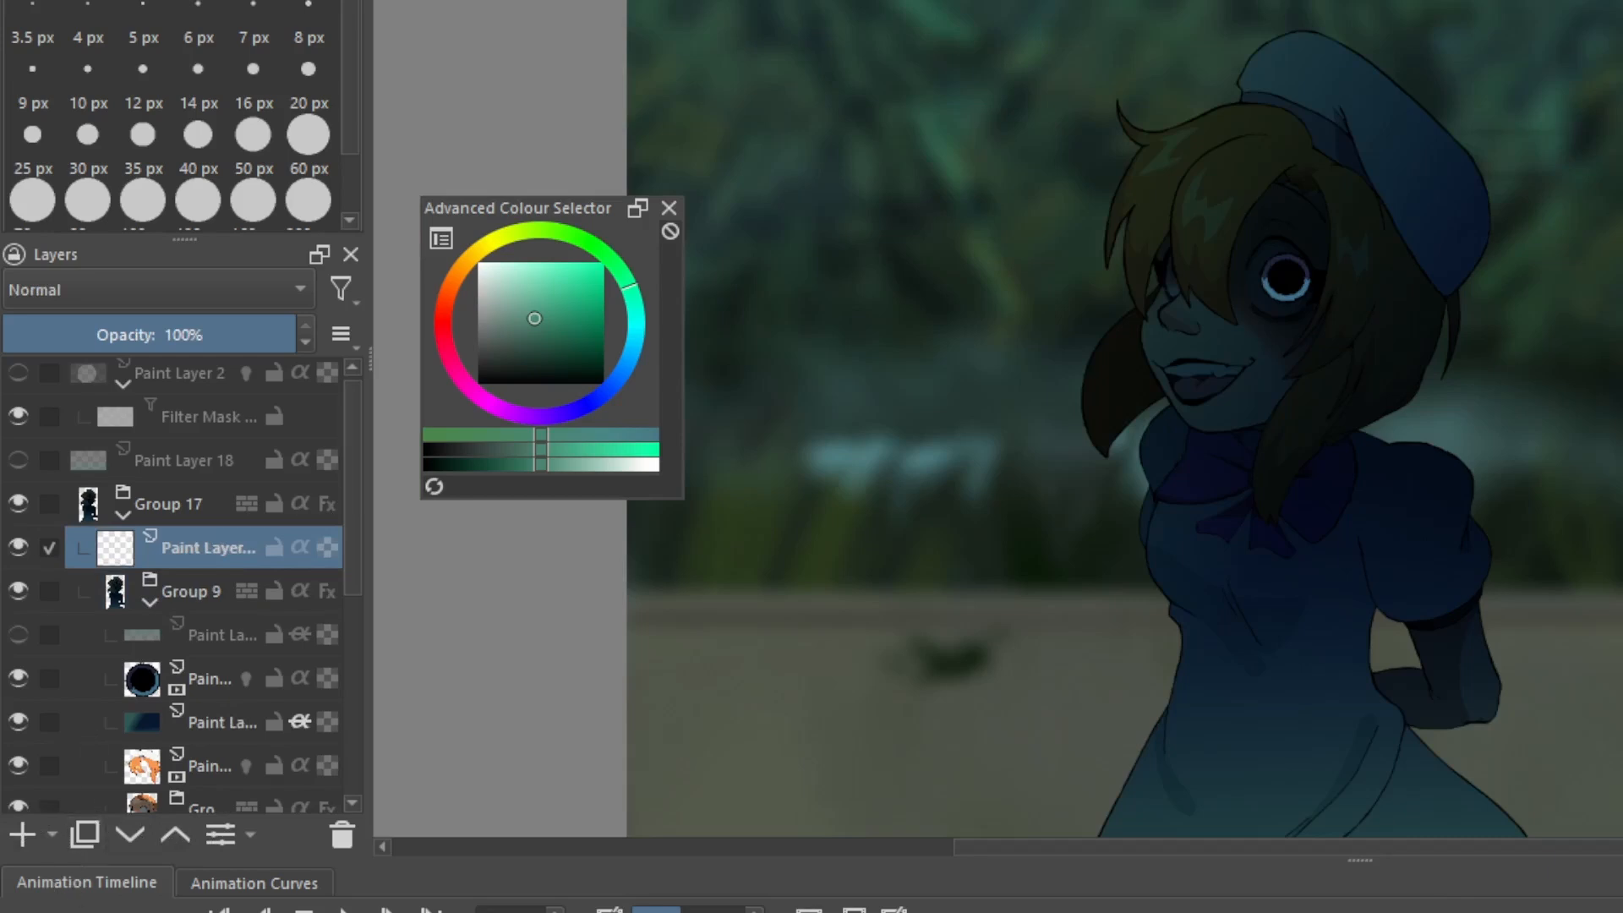
# Draw two straight orange boundary lines, one from the beret to the canvas edge and one from the far hair lock to the collar
pyautogui.click(527, 264)
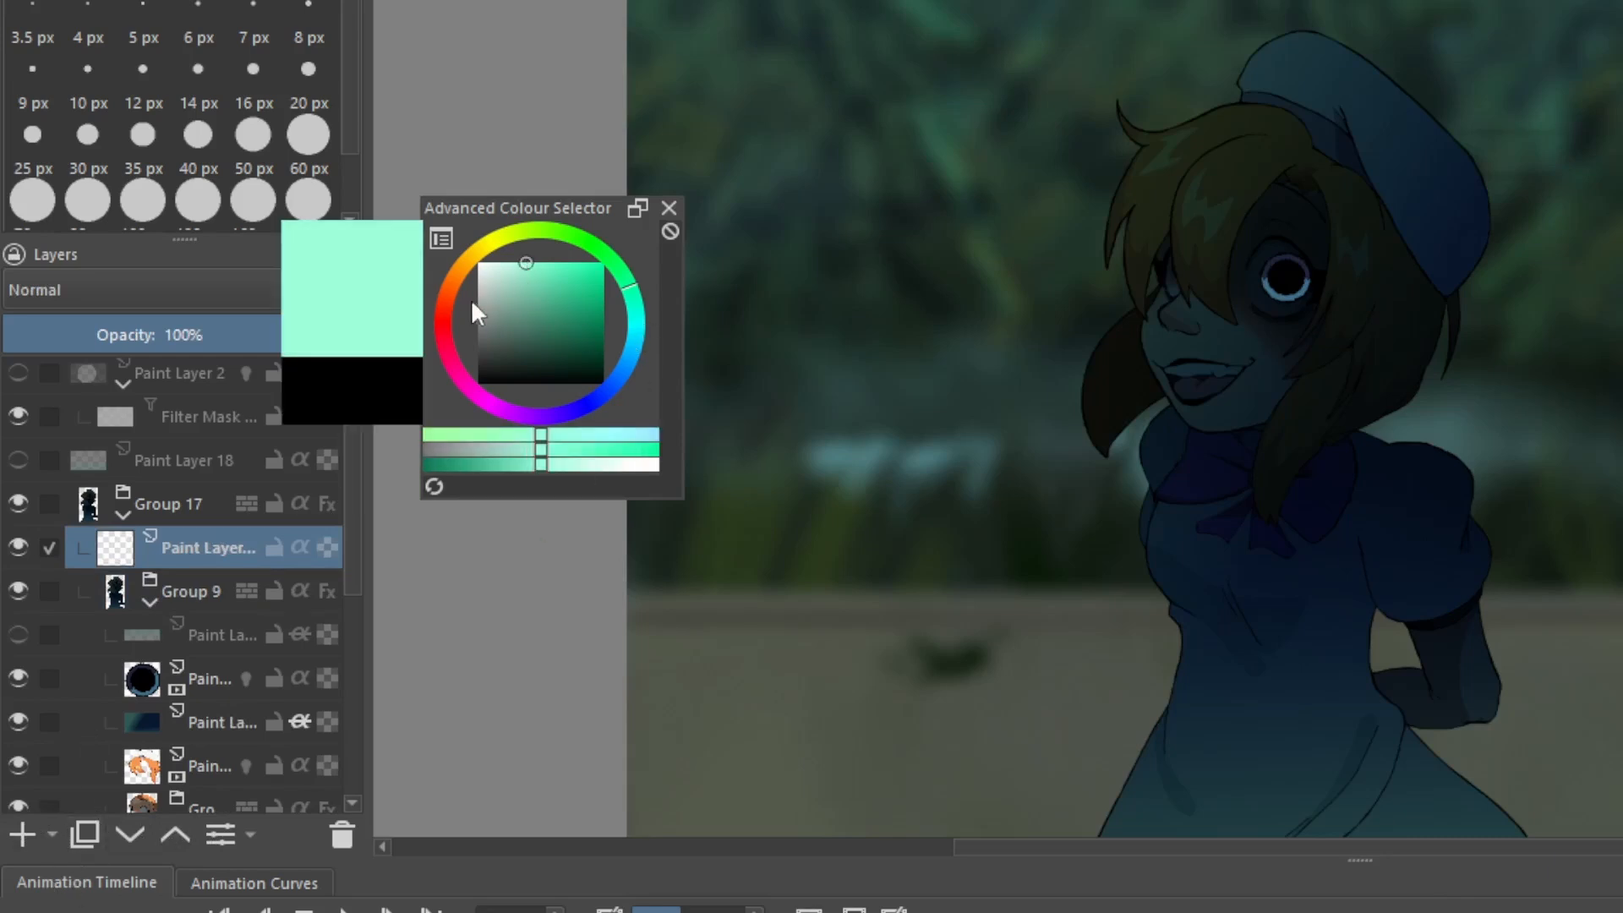
pyautogui.click(449, 286)
pyautogui.click(602, 264)
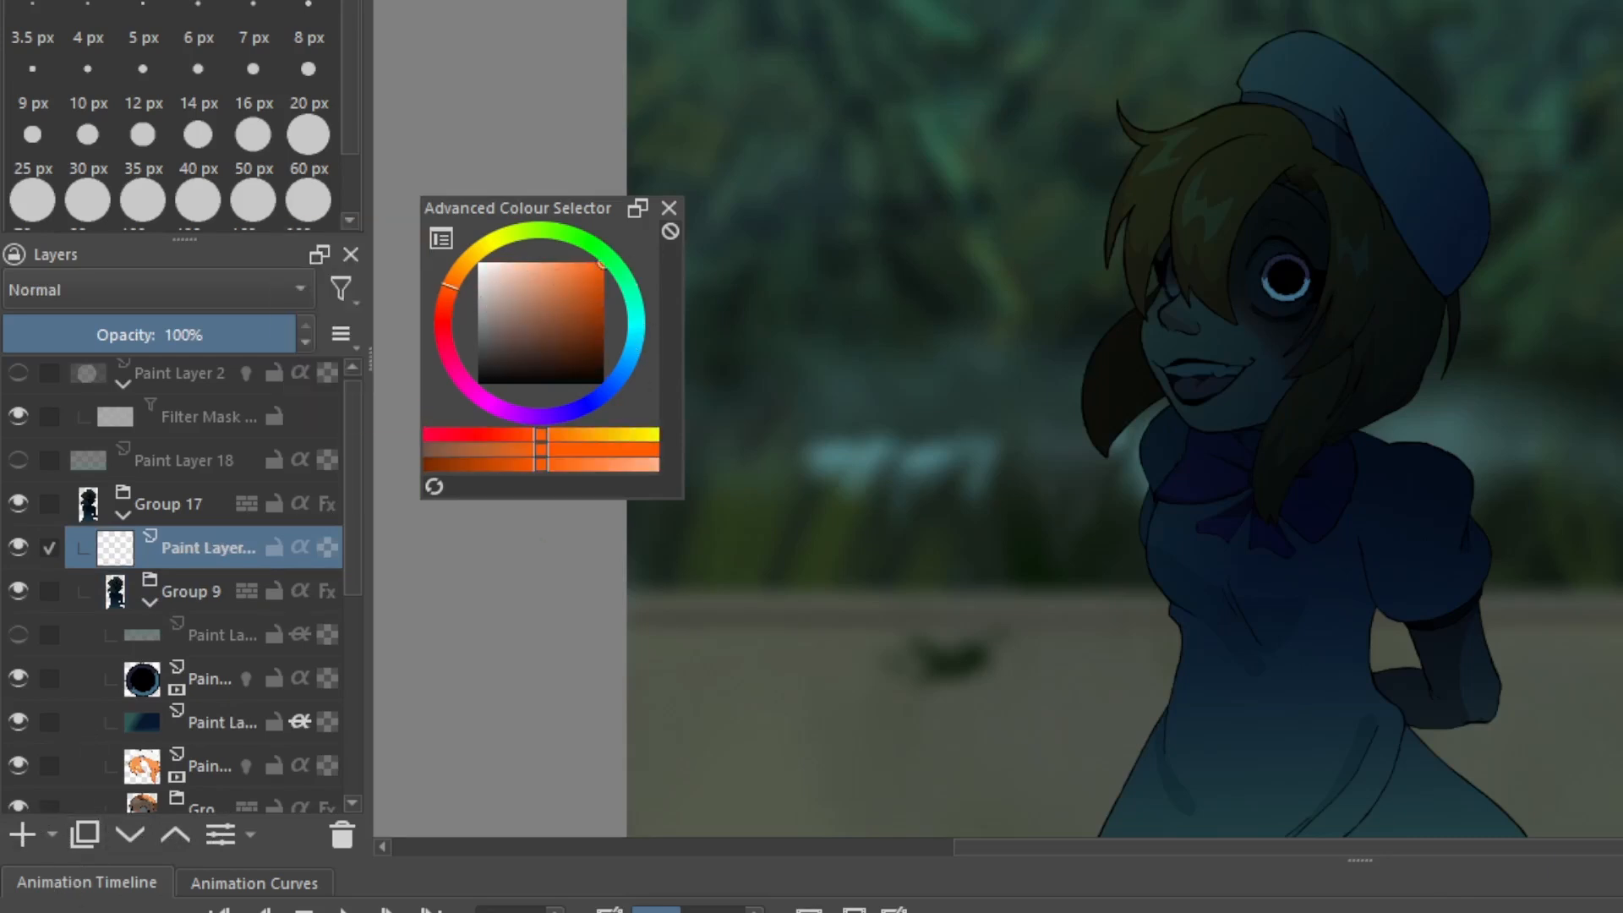
pyautogui.scroll(-1, 1165, 187)
pyautogui.moveTo(1309, 103); pyautogui.dragTo(1217, 20)
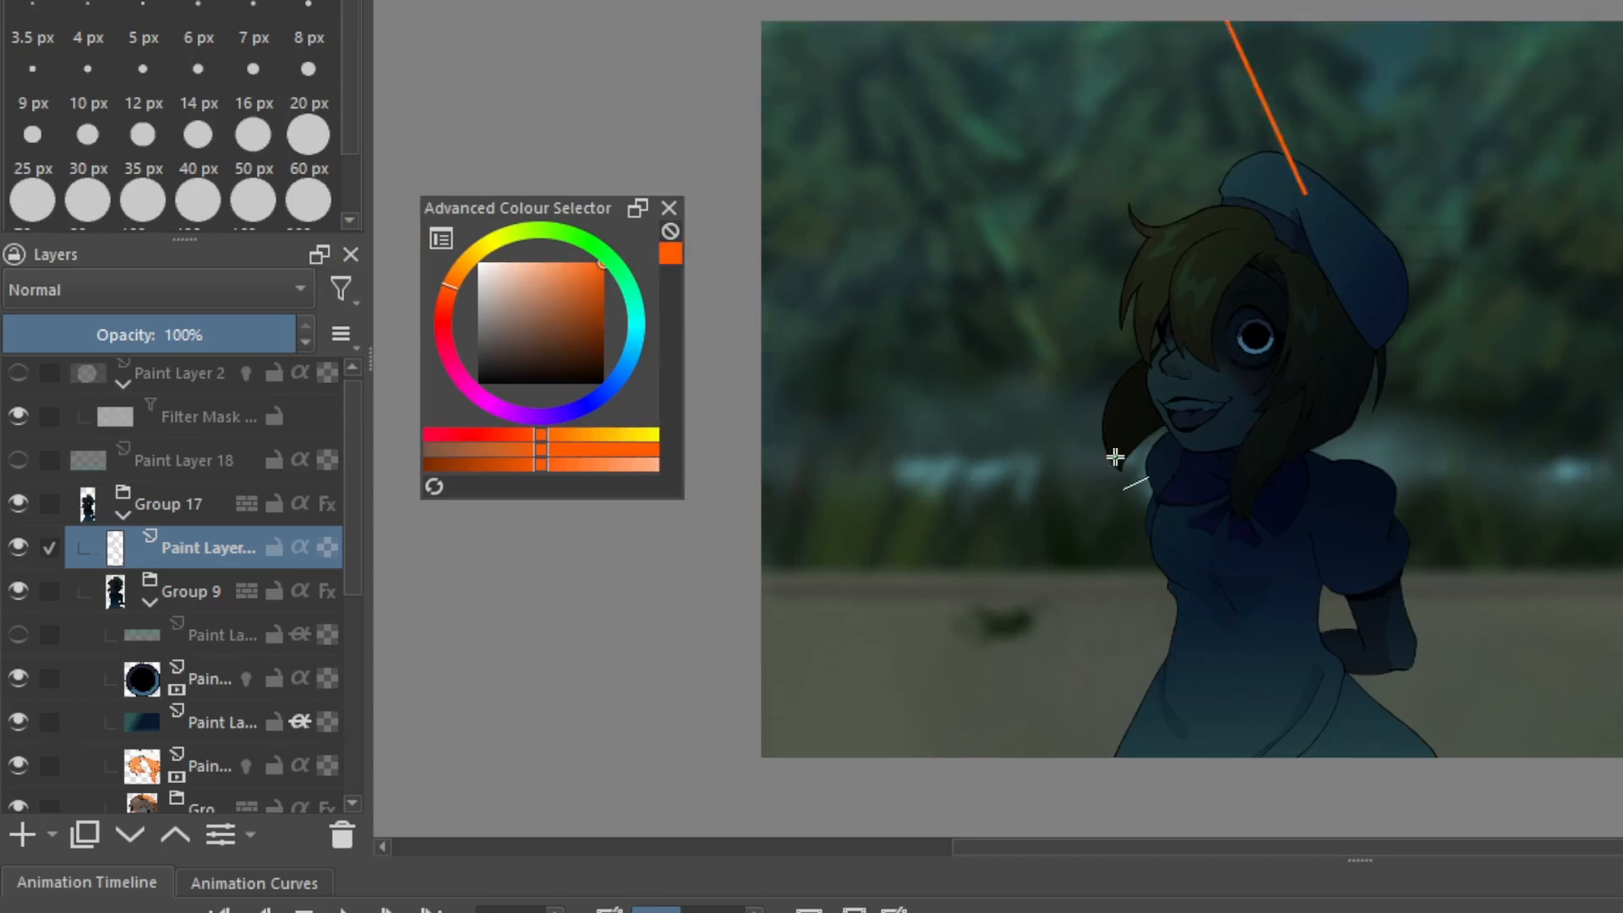
pyautogui.moveTo(1124, 470); pyautogui.dragTo(1189, 458)
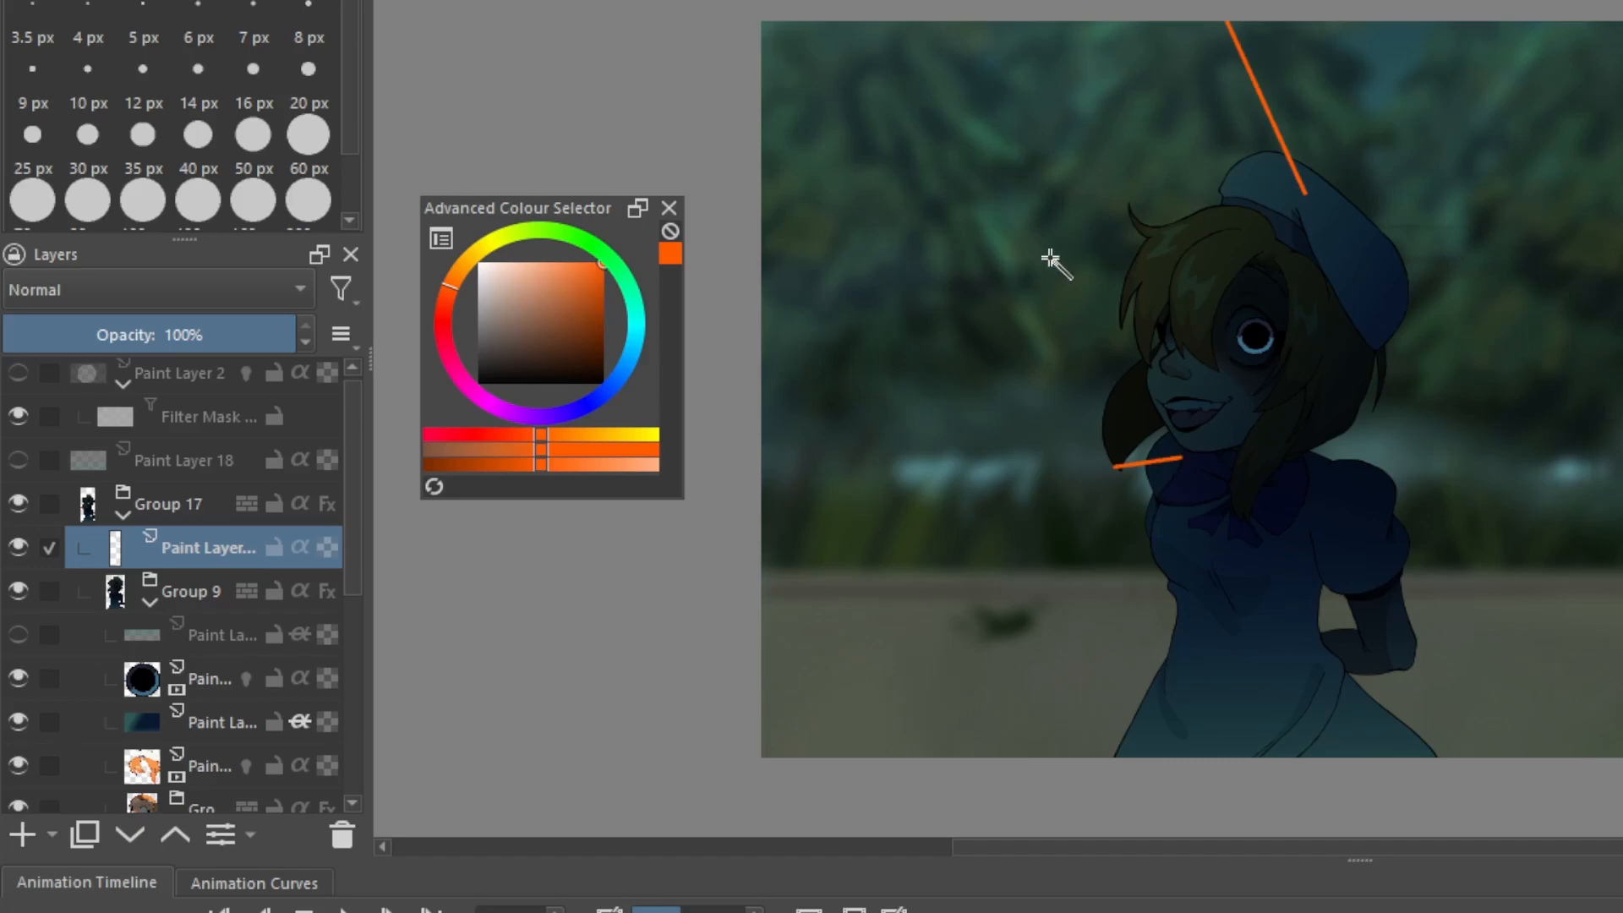
# Select the empty area in front of the character's face, bounded by the orange lines, using Group 17 as the reference
pyautogui.hotkey('ctrl', 'a')
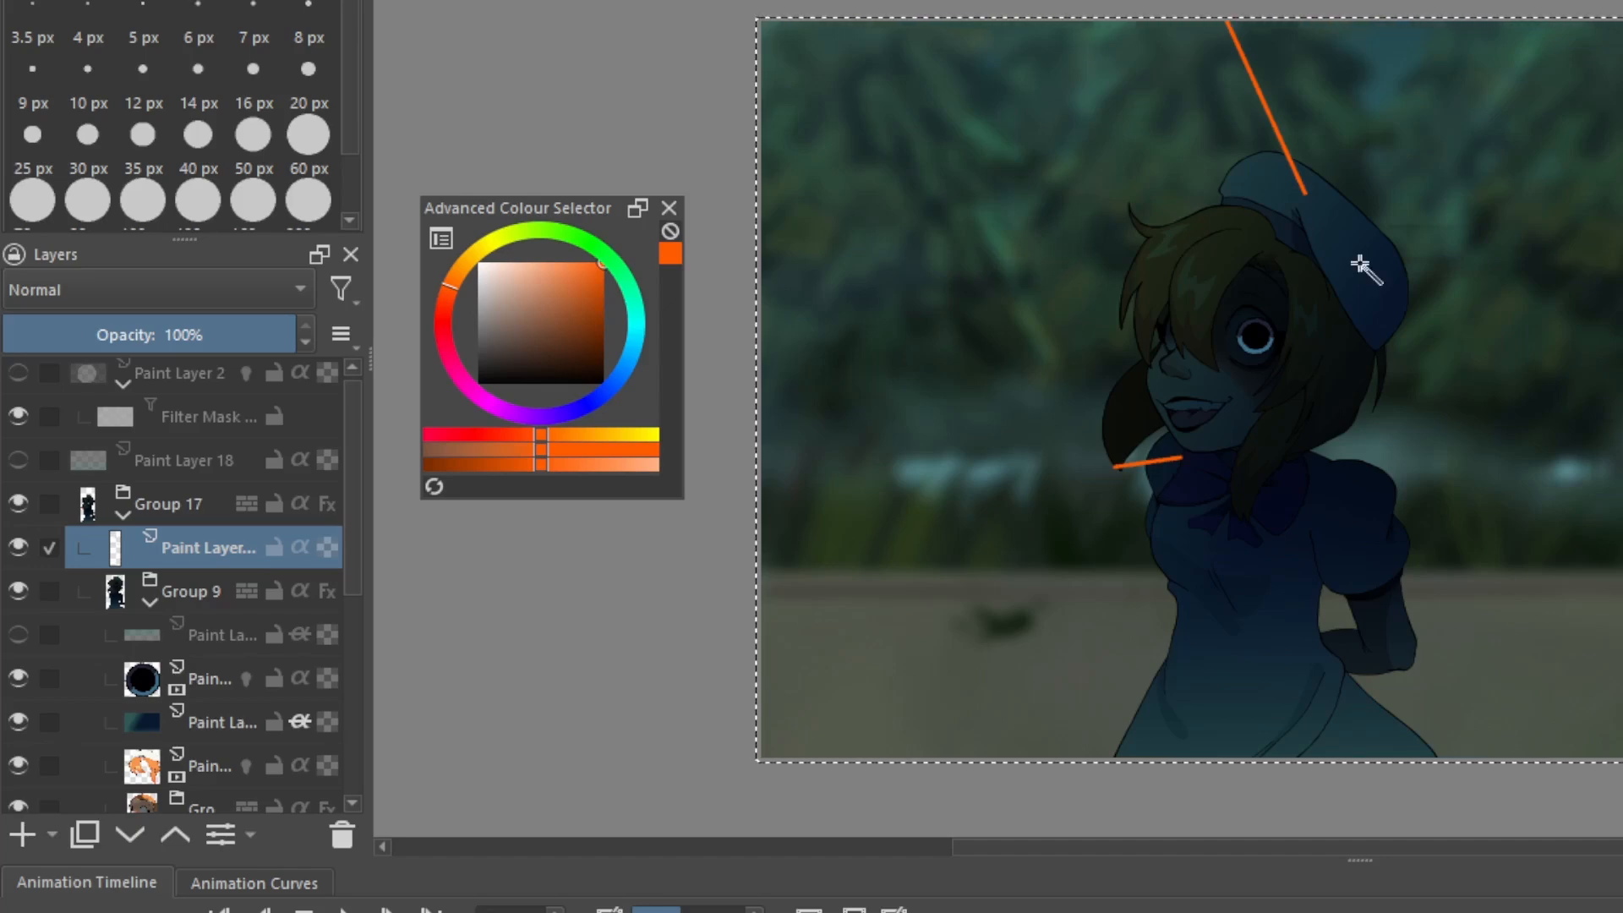
pyautogui.click(201, 505)
pyautogui.click(981, 253)
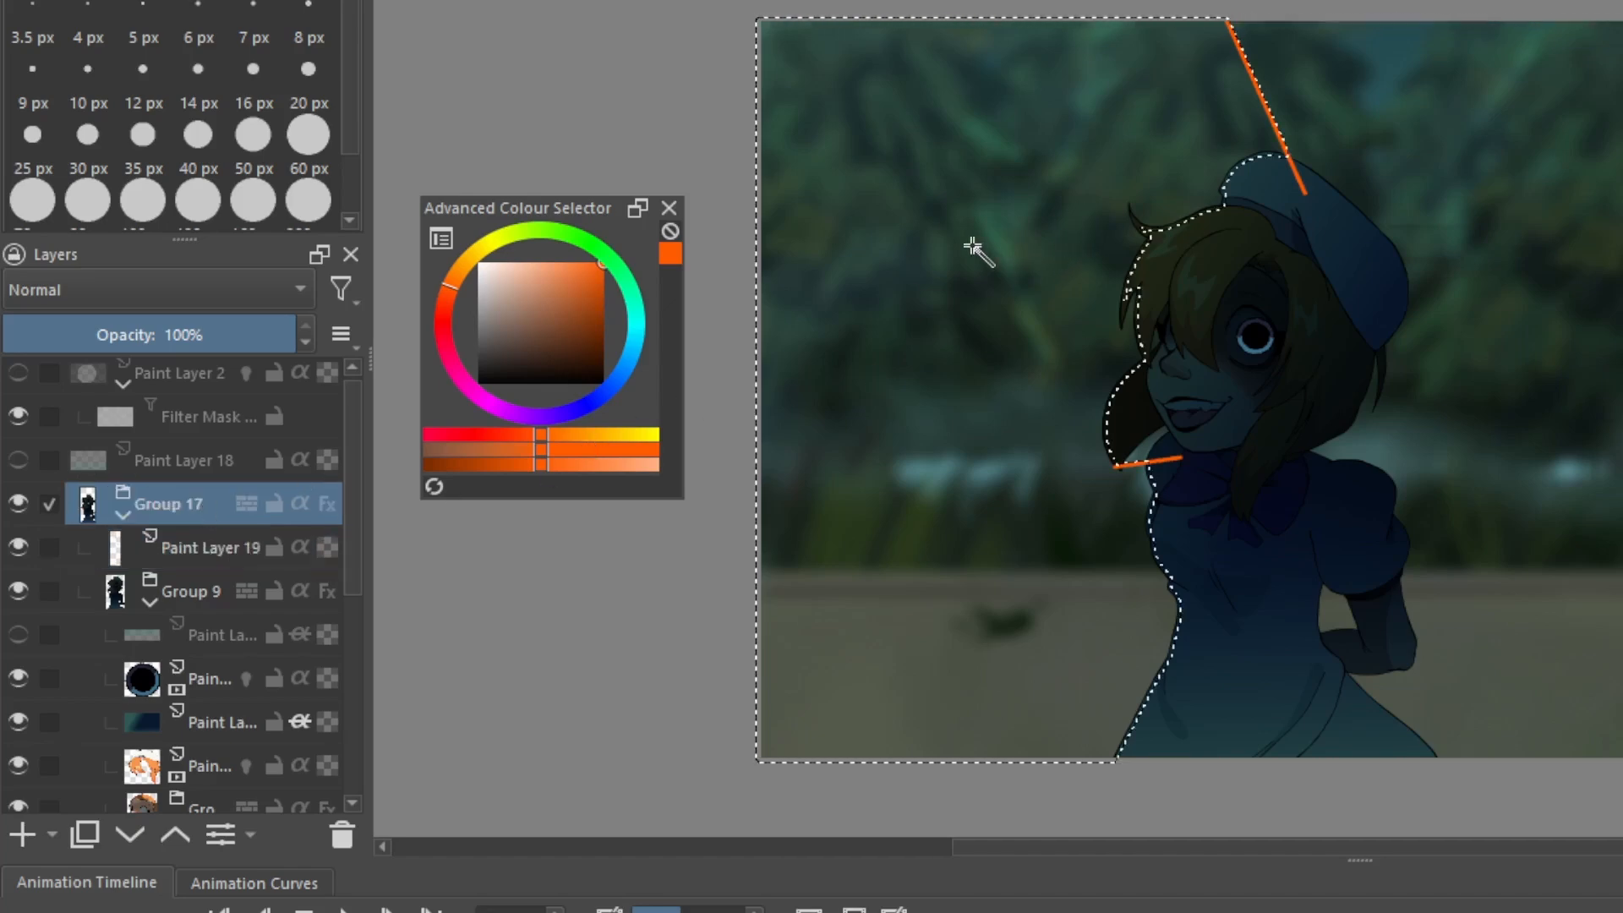
pyautogui.keyDown('ctrl'); pyautogui.scroll(2, 1116, 245); pyautogui.keyUp('ctrl')
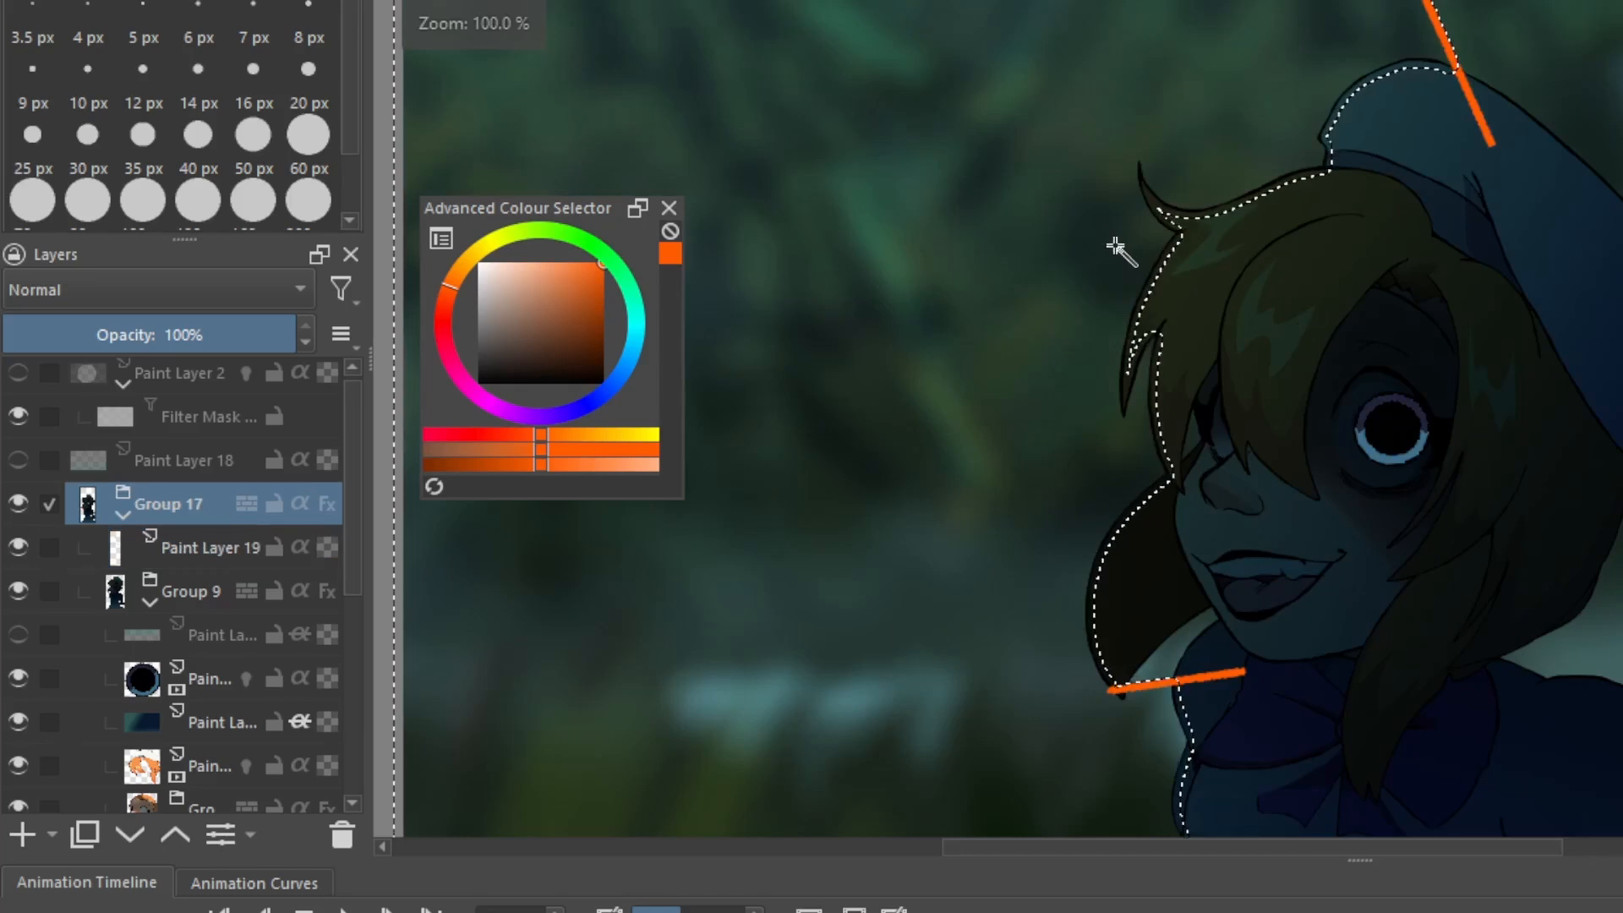
# Add a new paint layer above Paint Layer 19, set it to Colour Dodge and fill the selected rim with orange, inheriting alpha
pyautogui.click(182, 549)
pyautogui.click(22, 835)
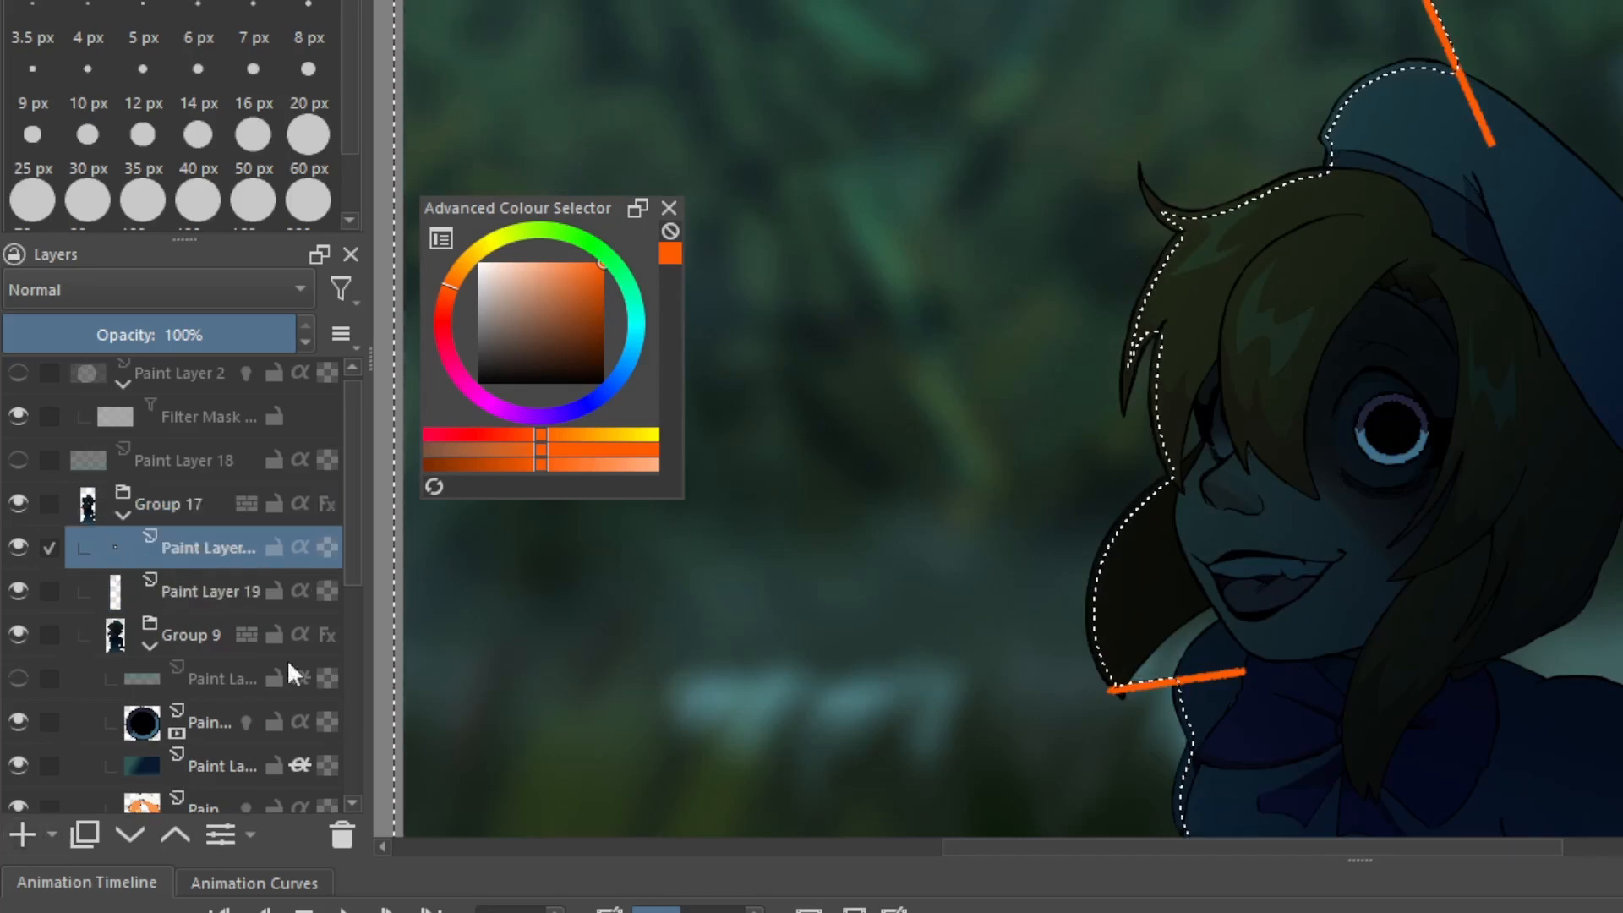
pyautogui.click(66, 299)
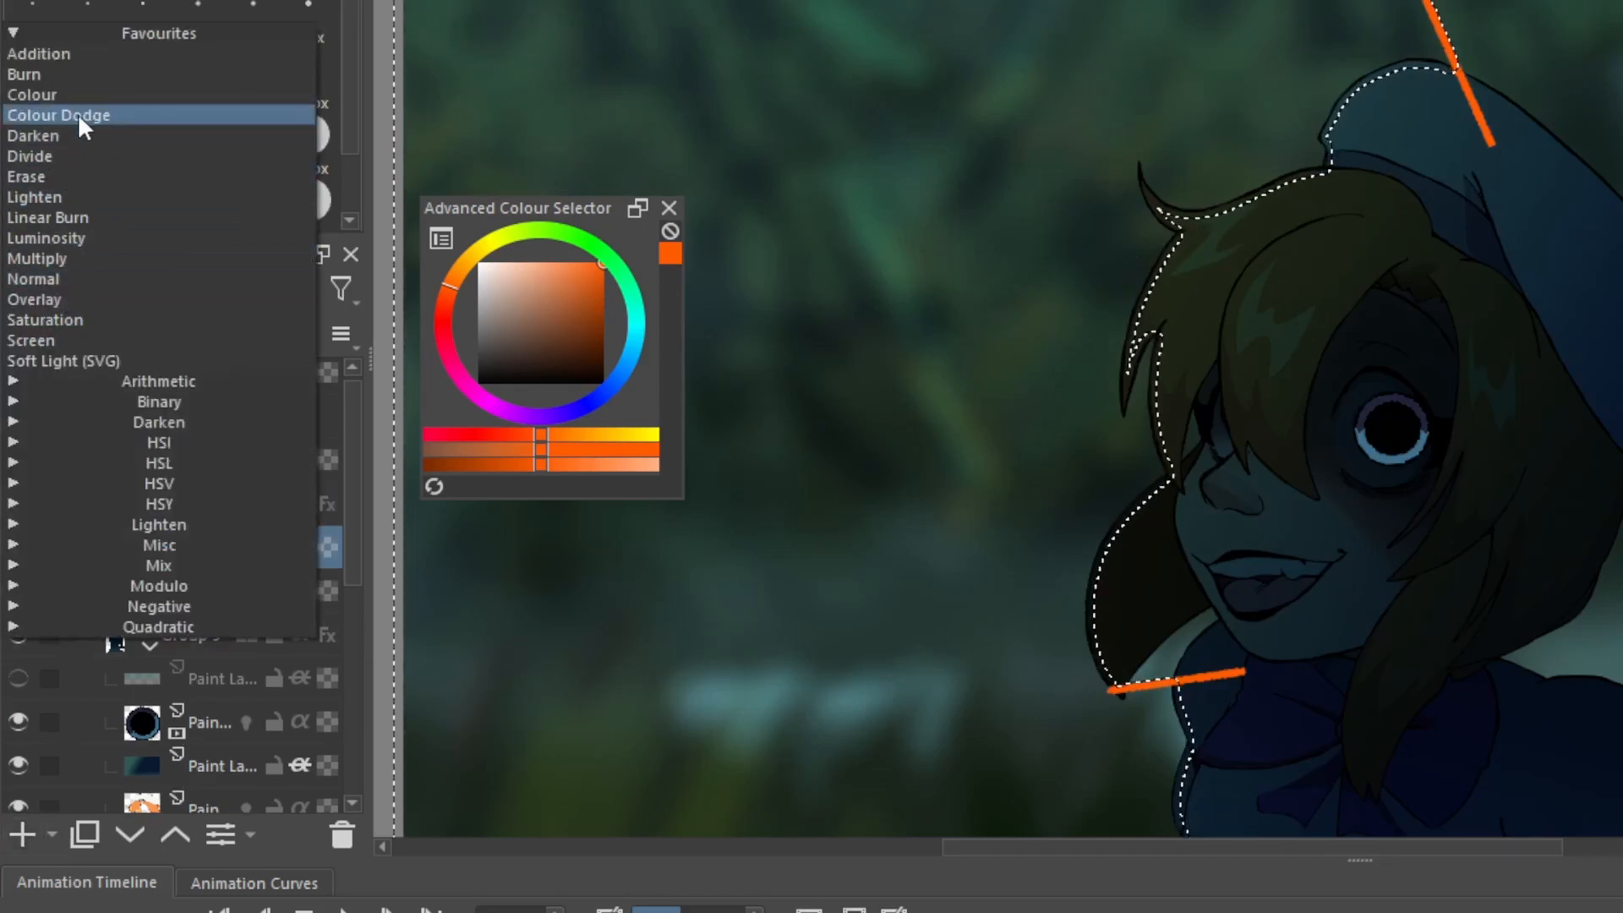
pyautogui.click(32, 117)
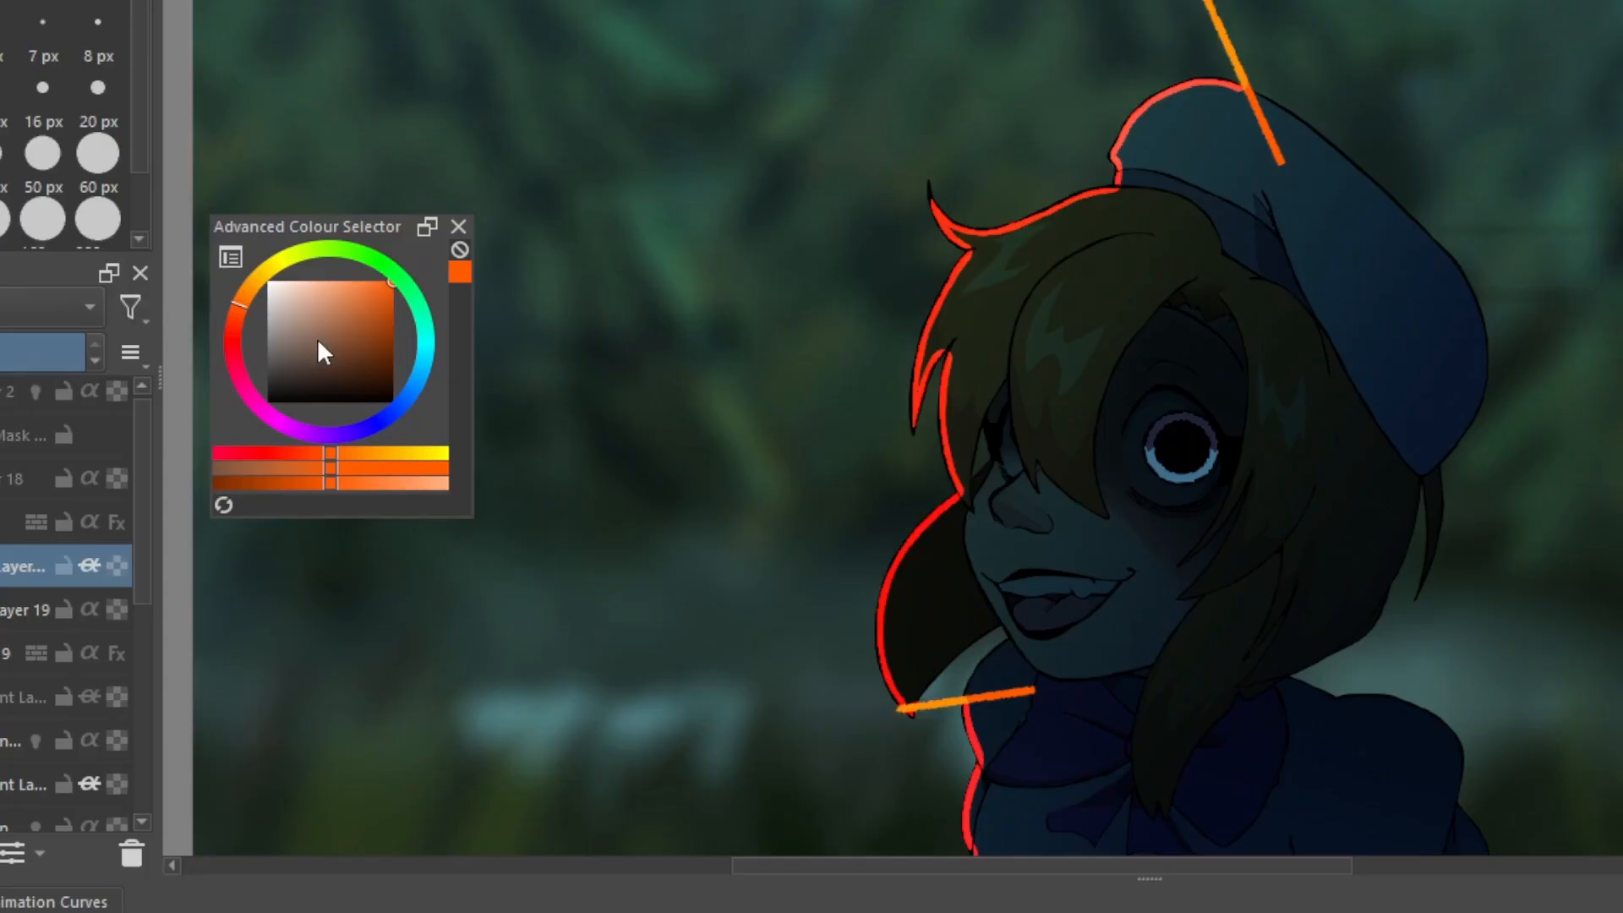
pyautogui.keyDown('ctrl'); pyautogui.scroll(-1, 899, 435); pyautogui.keyUp('ctrl')
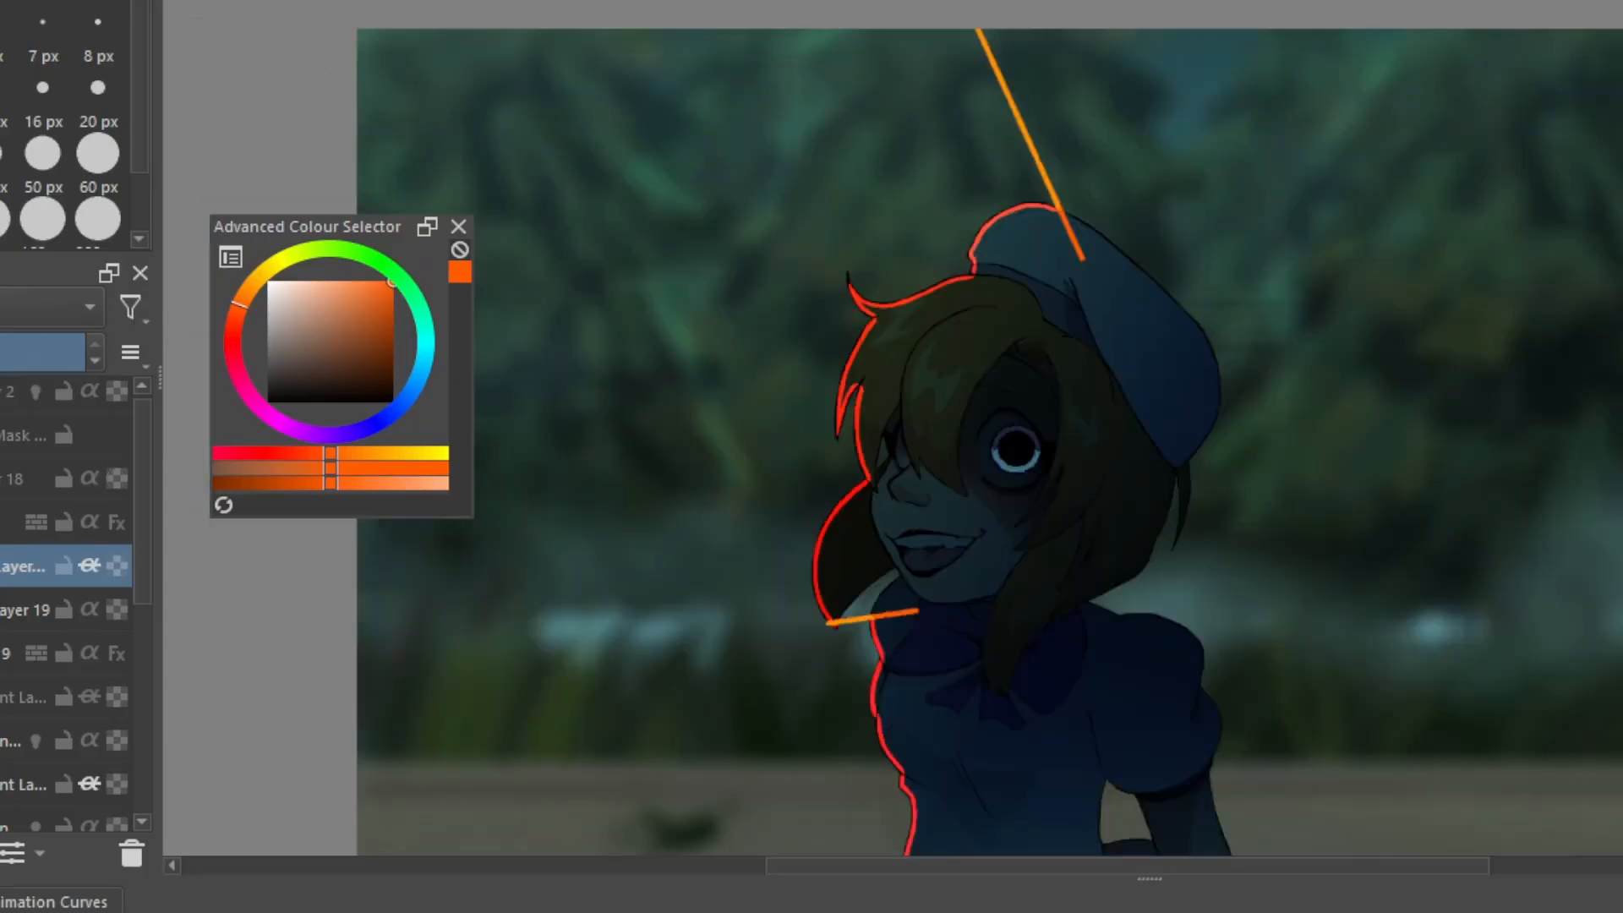
# Hide Paint Layer 19 with the orange boundary lines and delete the orange rim layer above it
pyautogui.click(0, 610)
pyautogui.keyDown('ctrl'); pyautogui.scroll(-1, 1263, 575); pyautogui.keyUp('ctrl')
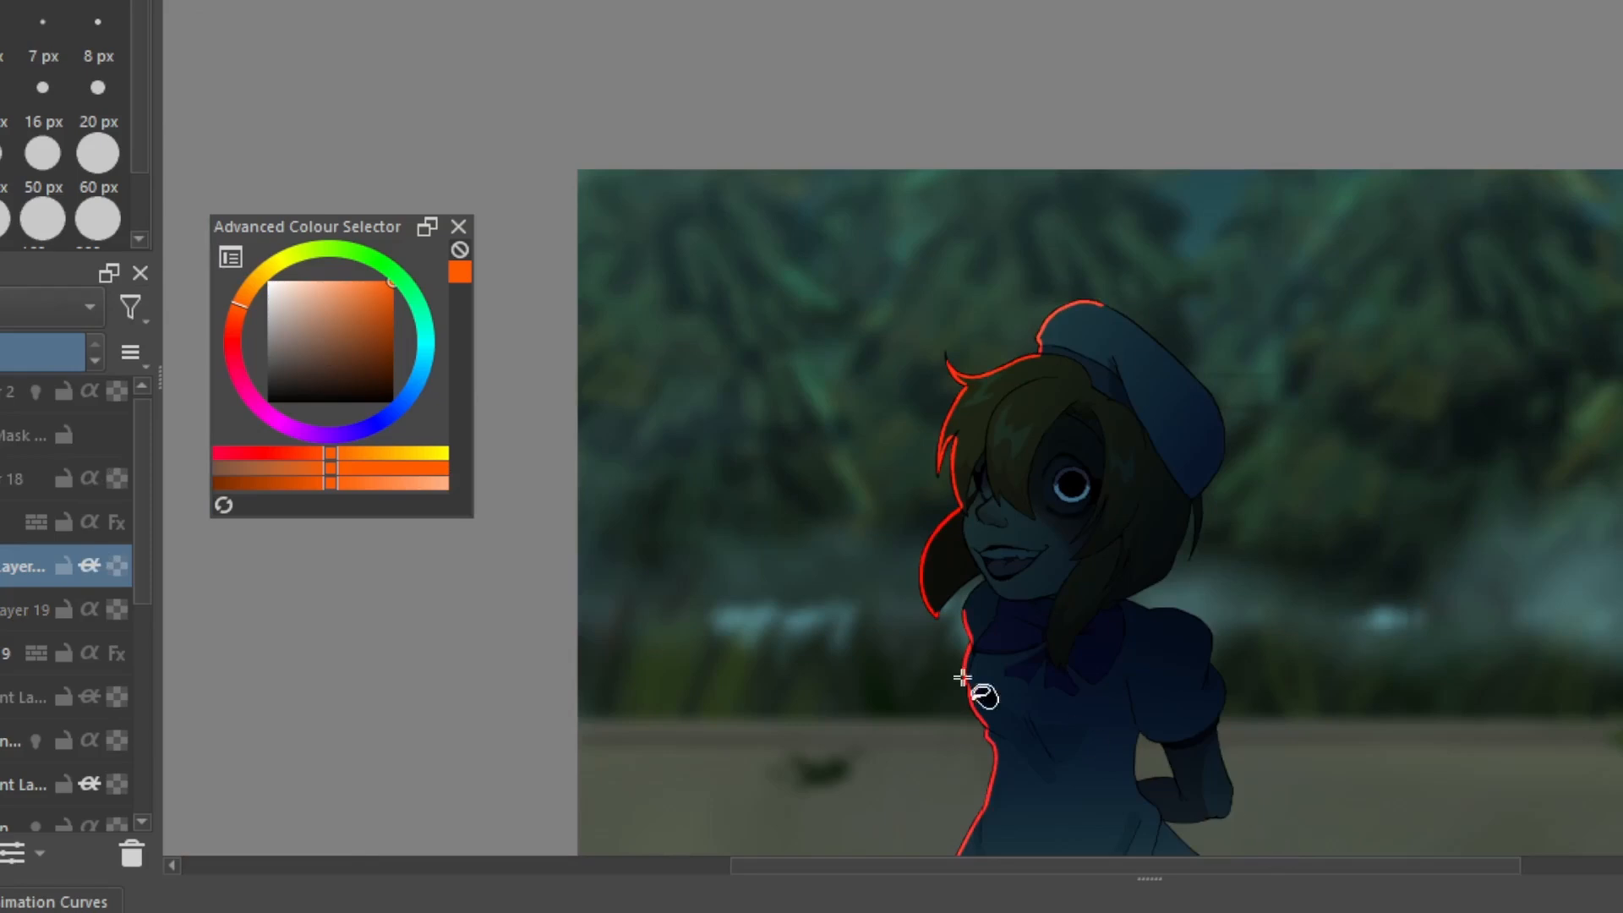
pyautogui.click(131, 852)
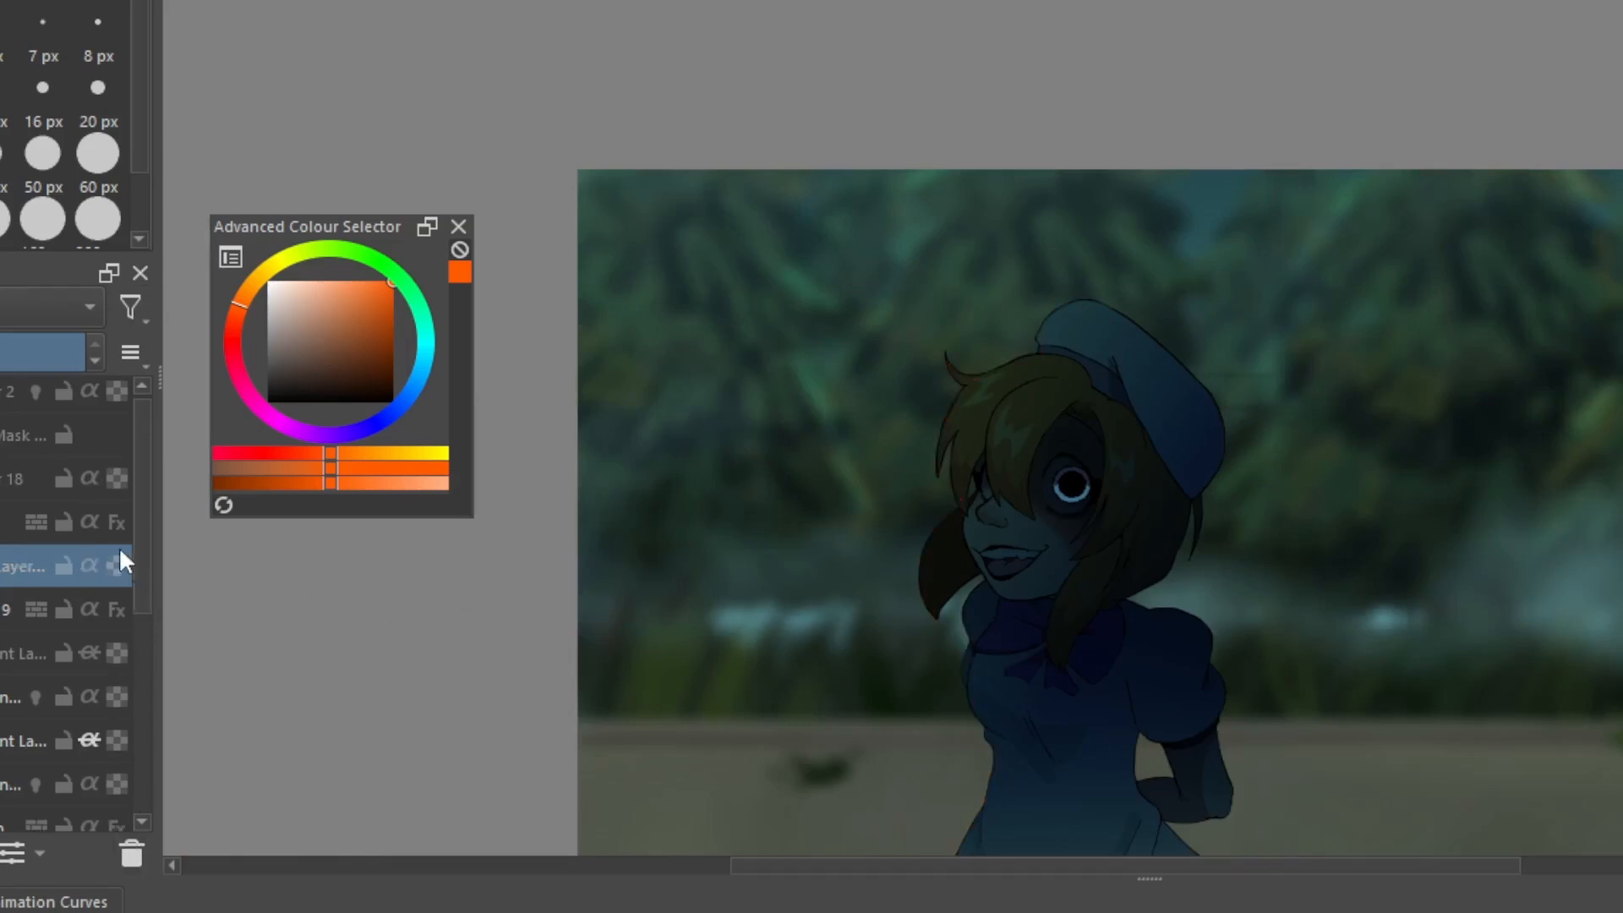
# Enable the layer style on Group 17 and open its Inner Shadow settings
pyautogui.moveTo(112, 527)
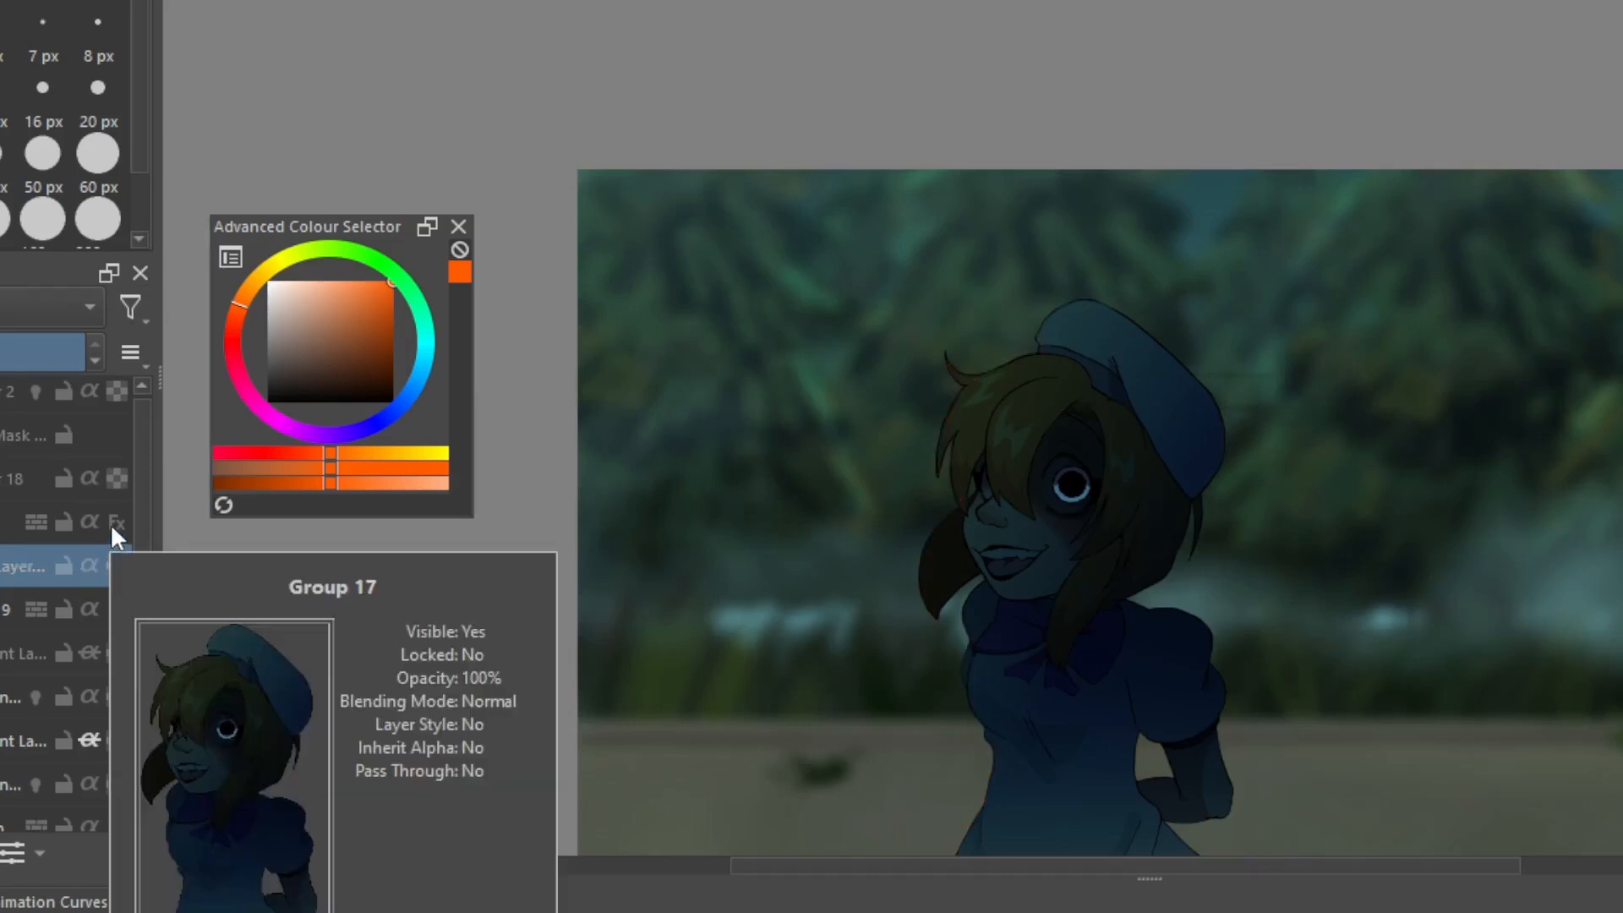
pyautogui.click(112, 528)
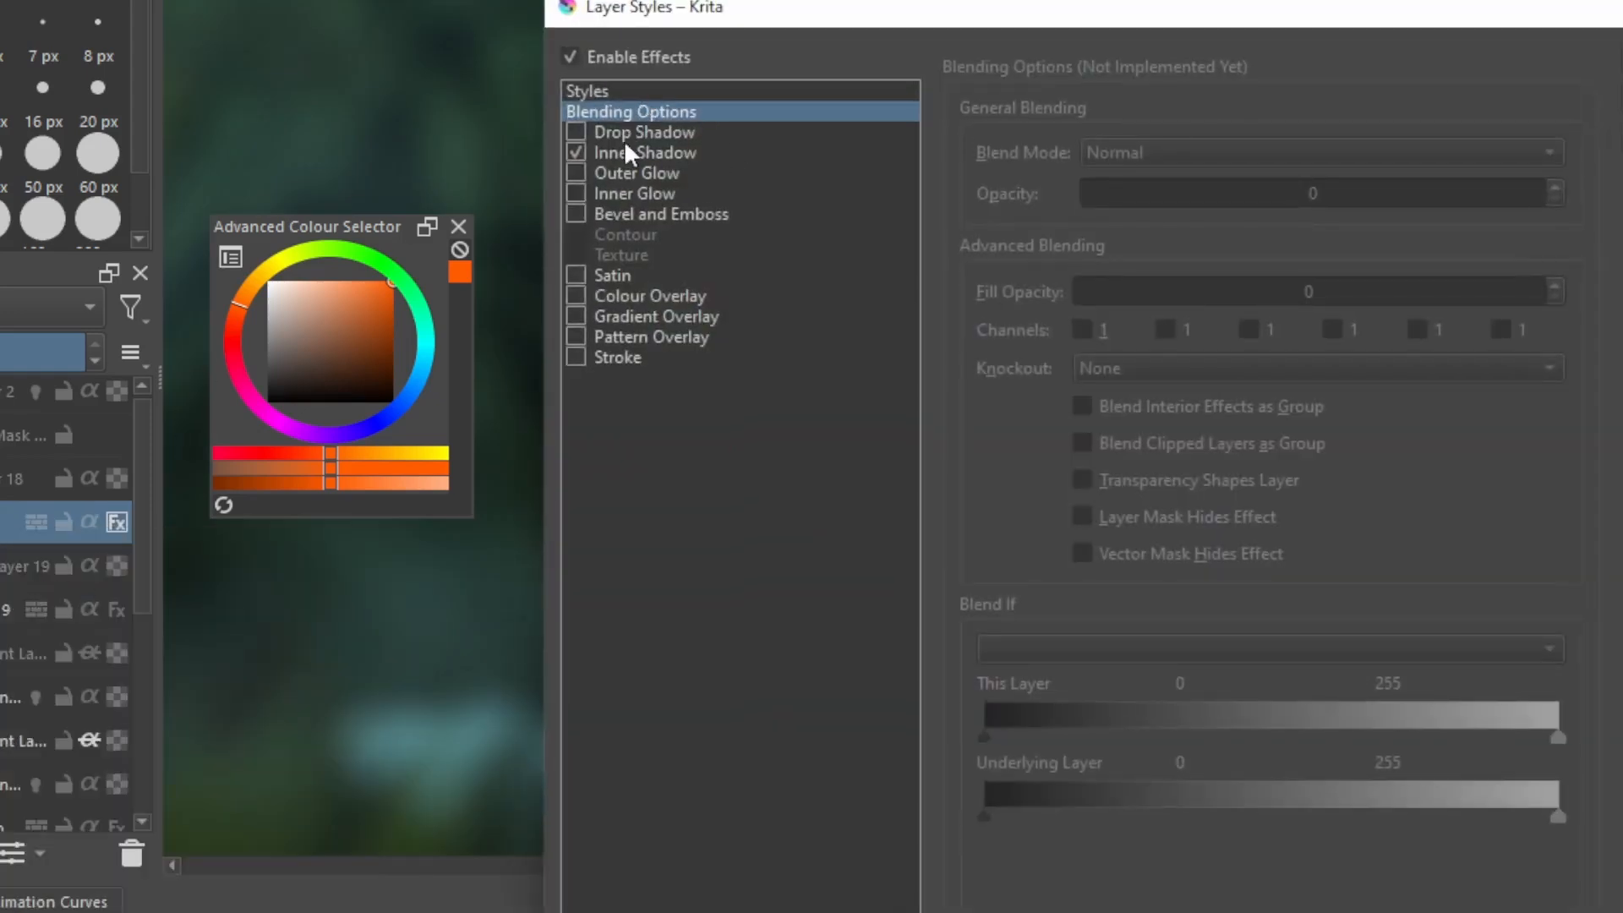
pyautogui.click(626, 154)
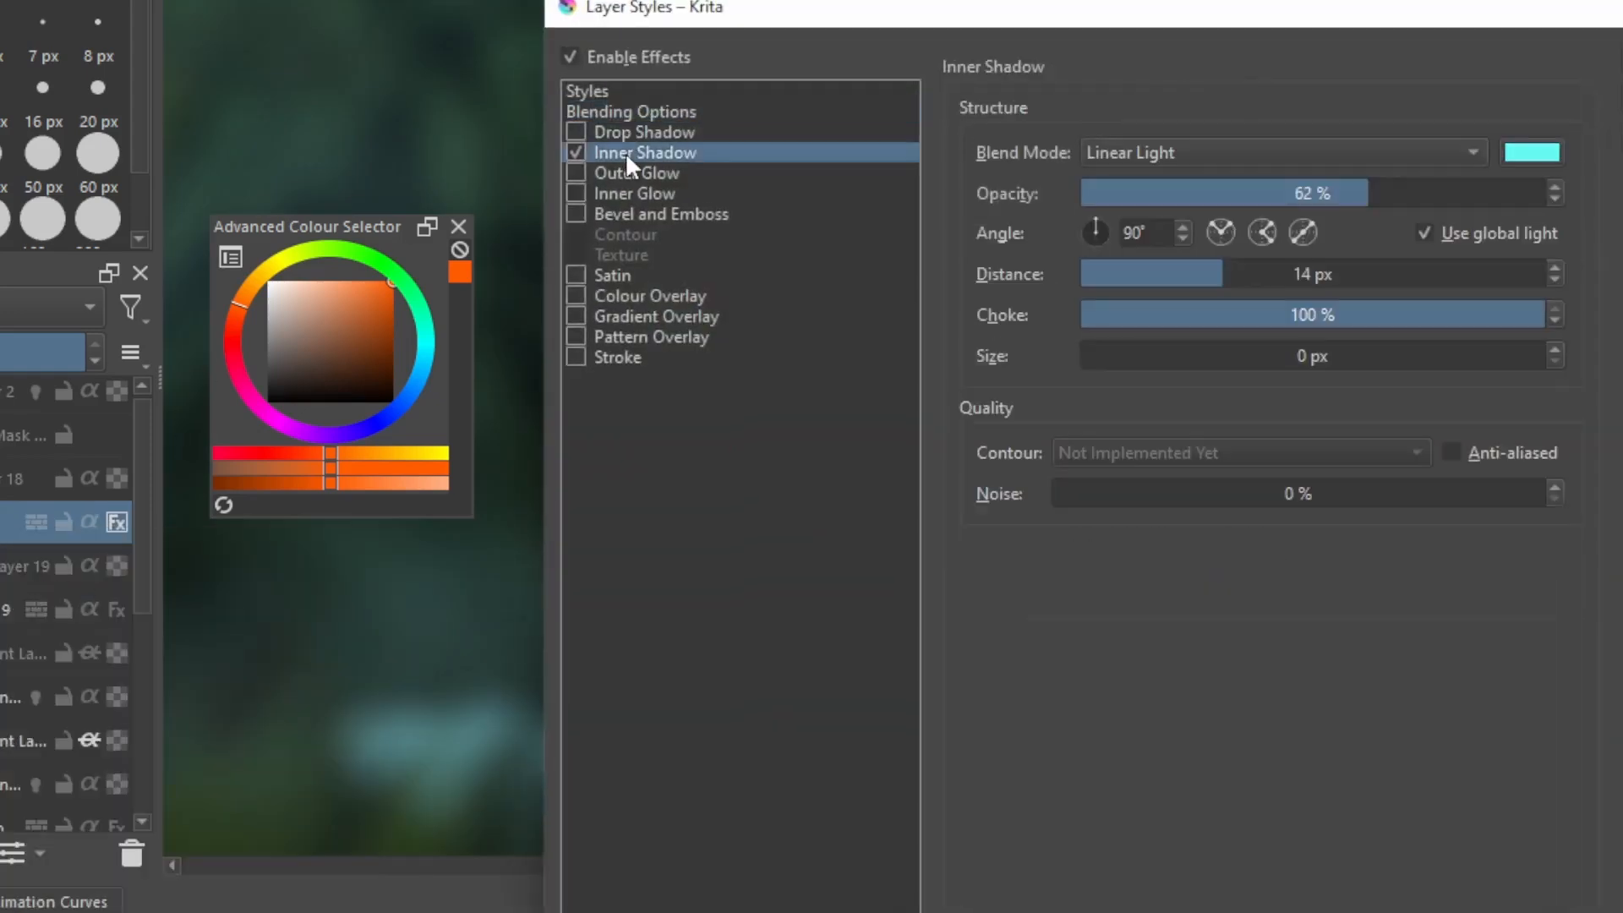
# Apply the Rim Lighting preset from asl/CustomStyles.asl to Group 17, after trying the White Stroke preset
pyautogui.moveTo(1237, 28); pyautogui.dragTo(565, 398)
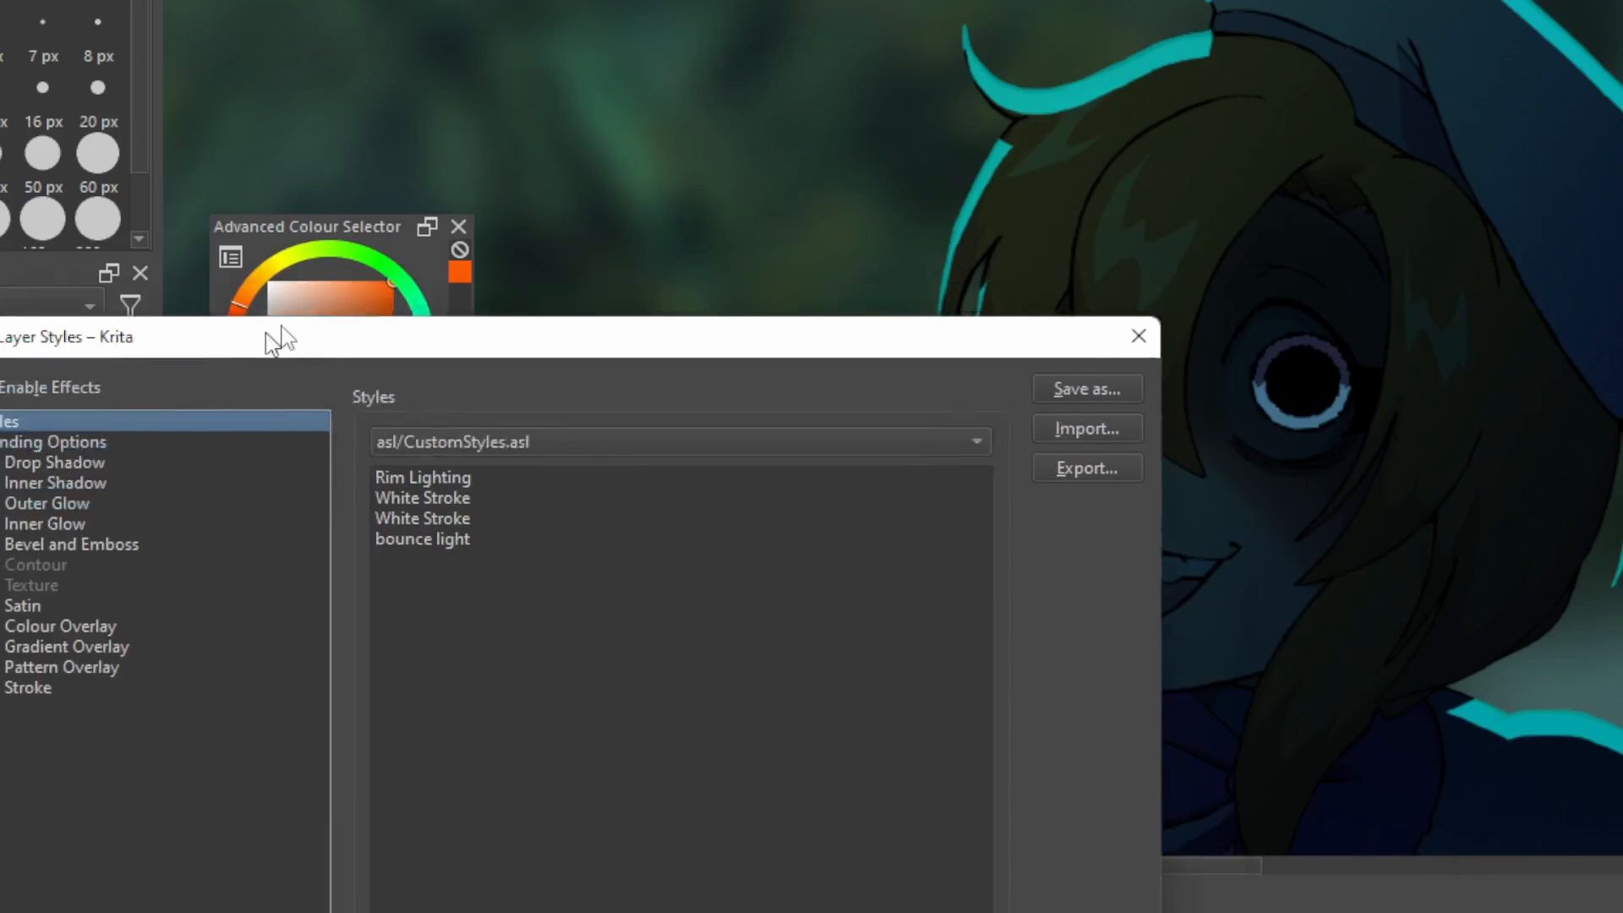
pyautogui.moveTo(275, 337); pyautogui.dragTo(498, 254)
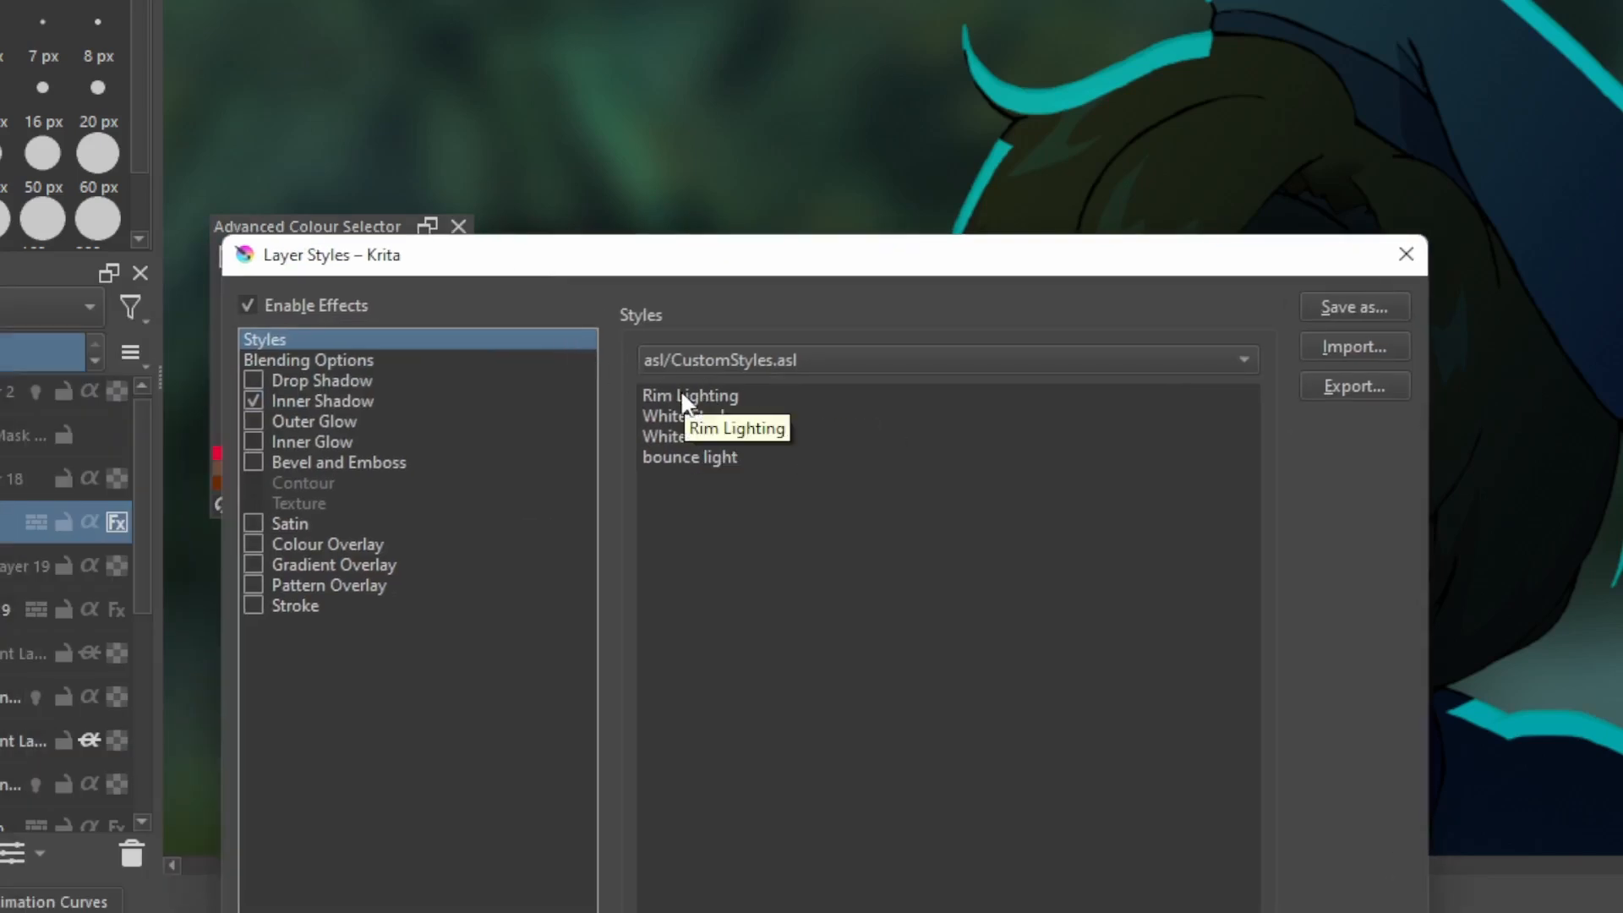
pyautogui.moveTo(677, 245); pyautogui.dragTo(811, 556)
pyautogui.click(714, 476)
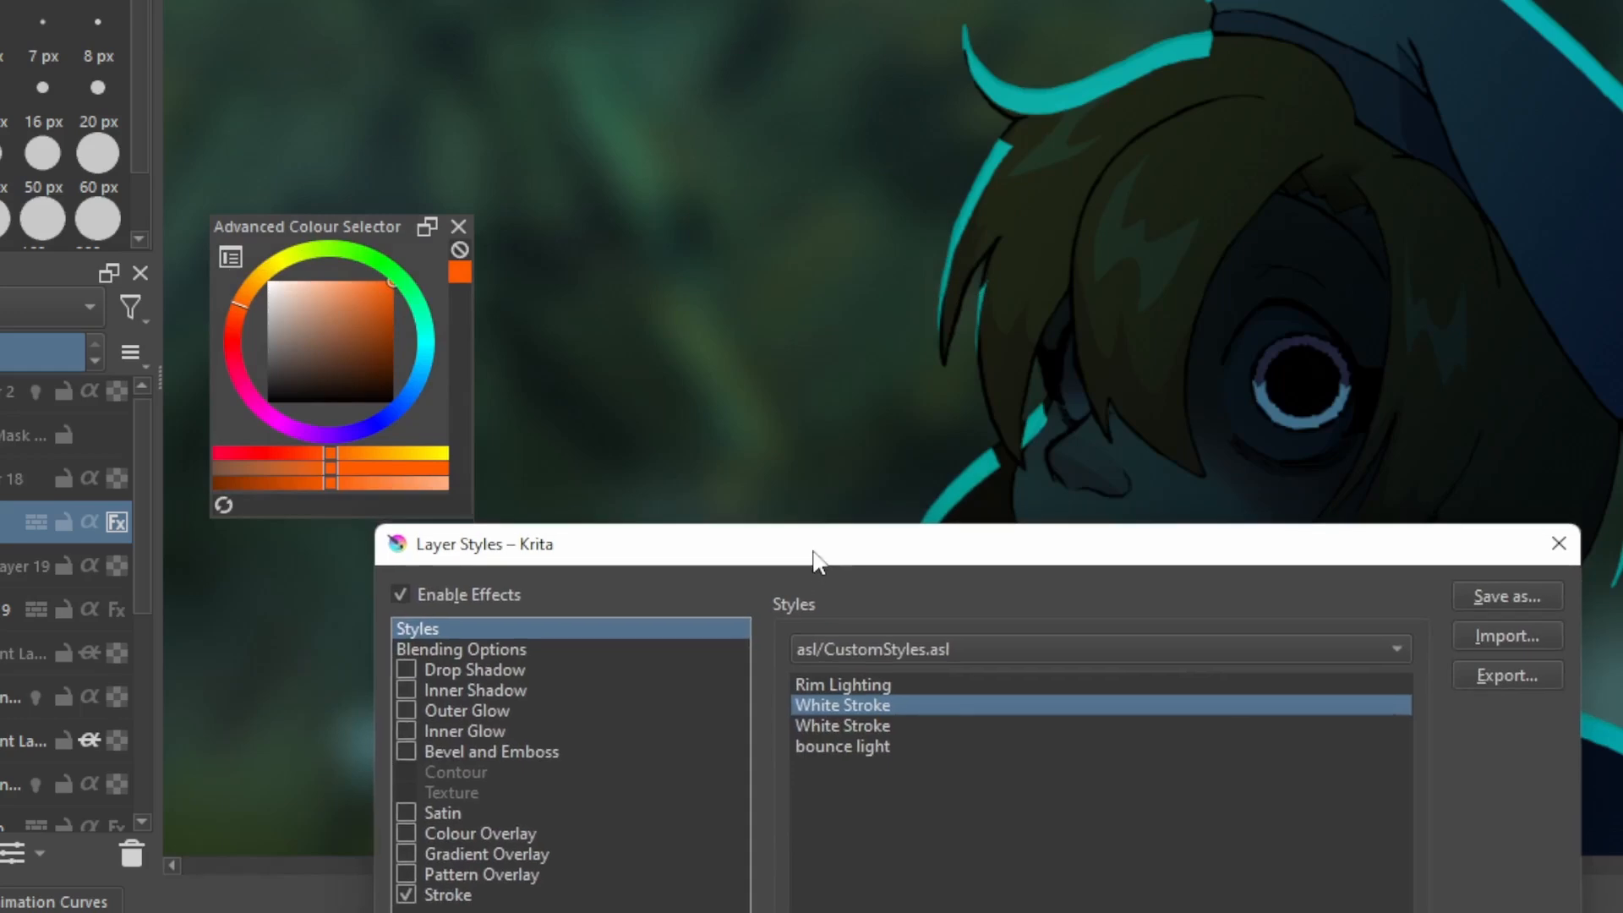
pyautogui.click(903, 678)
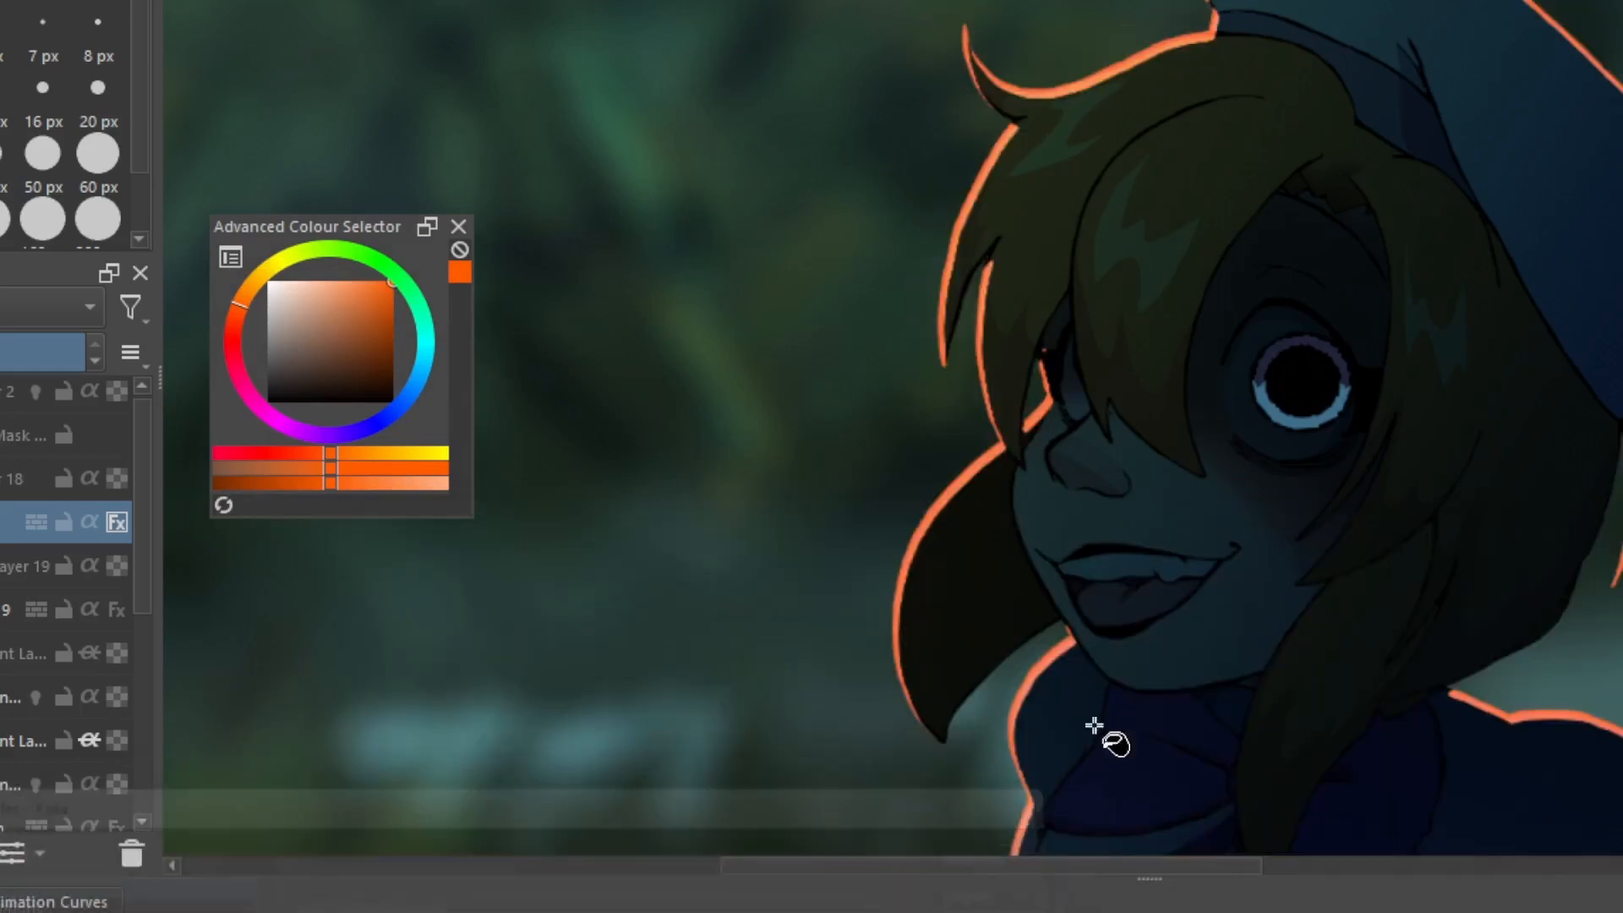
# Examine the orange rim light along the character's beret, hair, face and shoulders, both close up and as a whole
pyautogui.scroll(-2, 1154, 595)
pyautogui.scroll(2, 1169, 614)
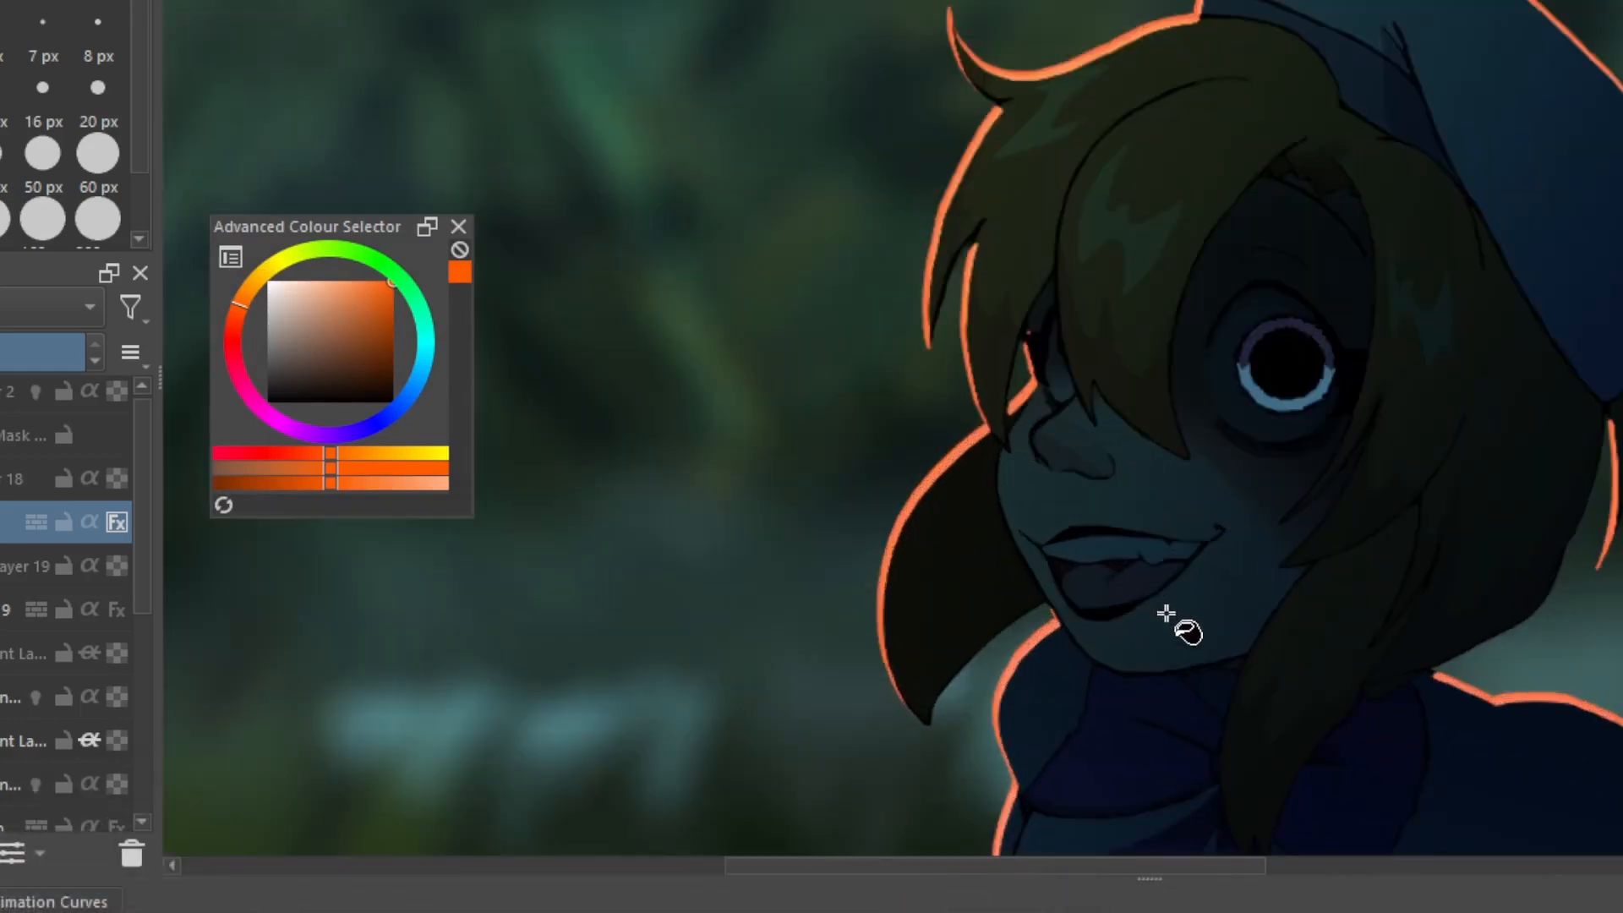
pyautogui.scroll(-2, 1471, 499)
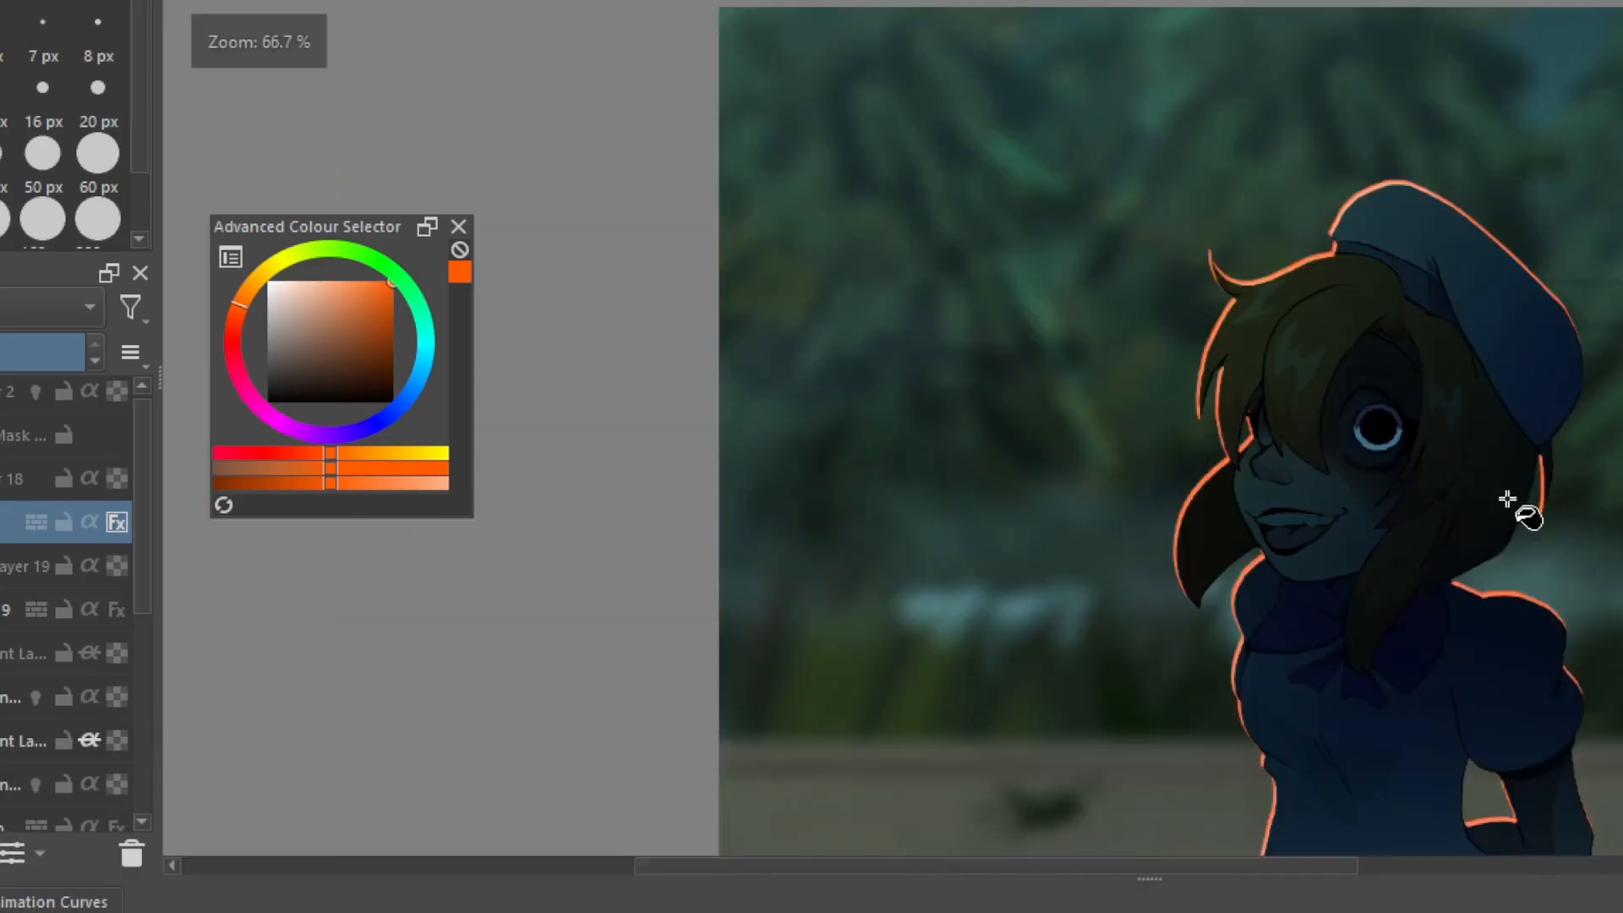
pyautogui.scroll(2, 1515, 508)
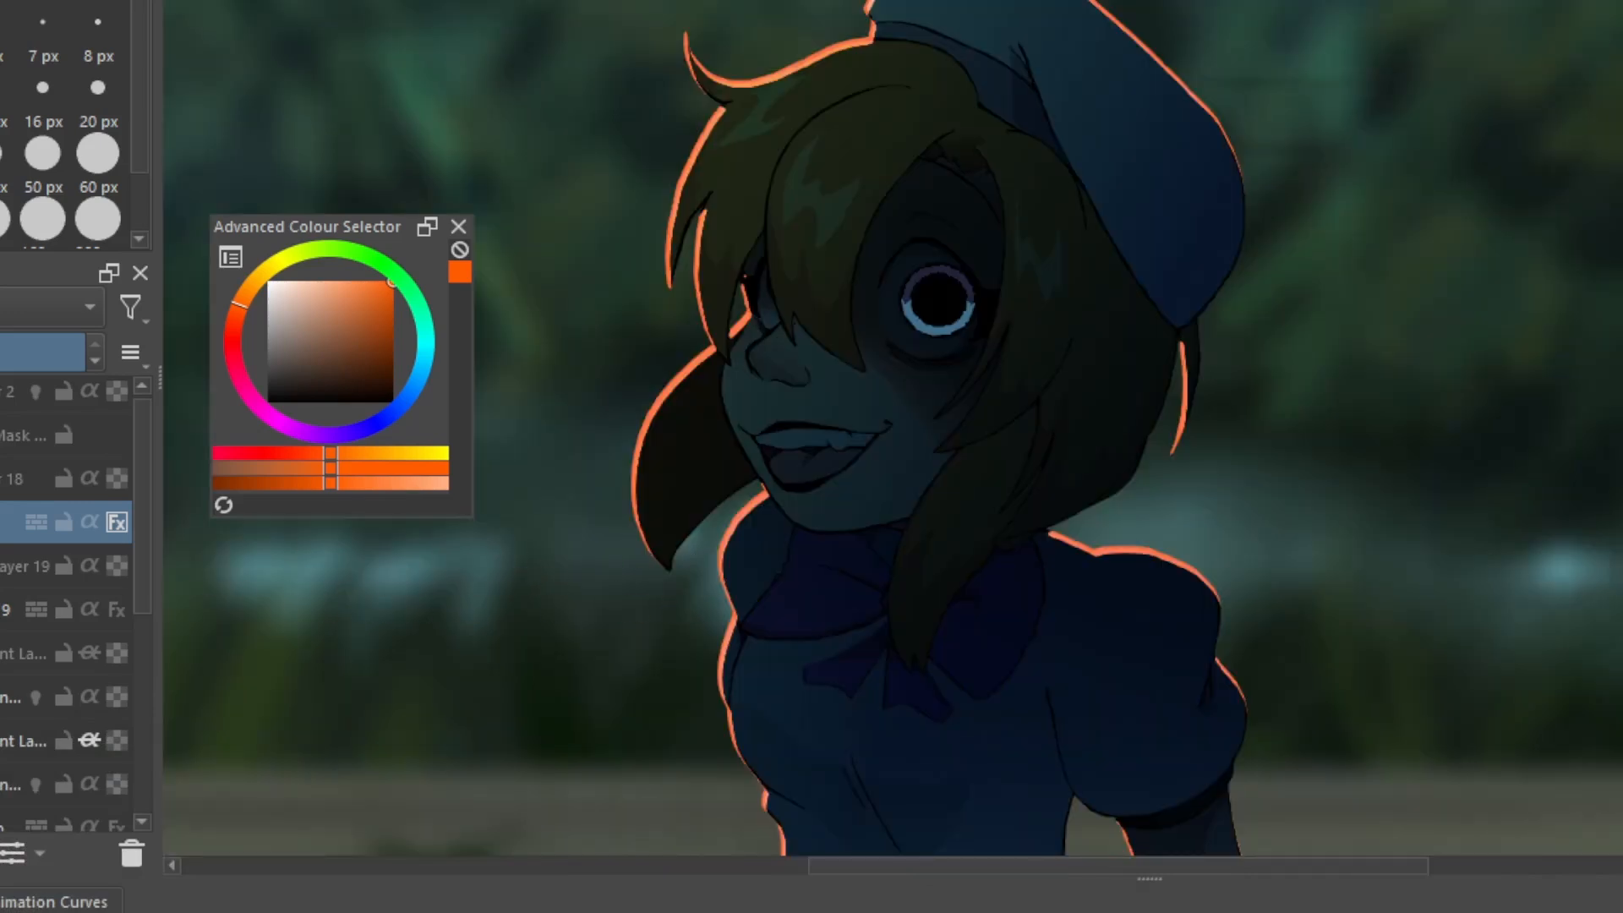
pyautogui.scroll(1, 1026, 623)
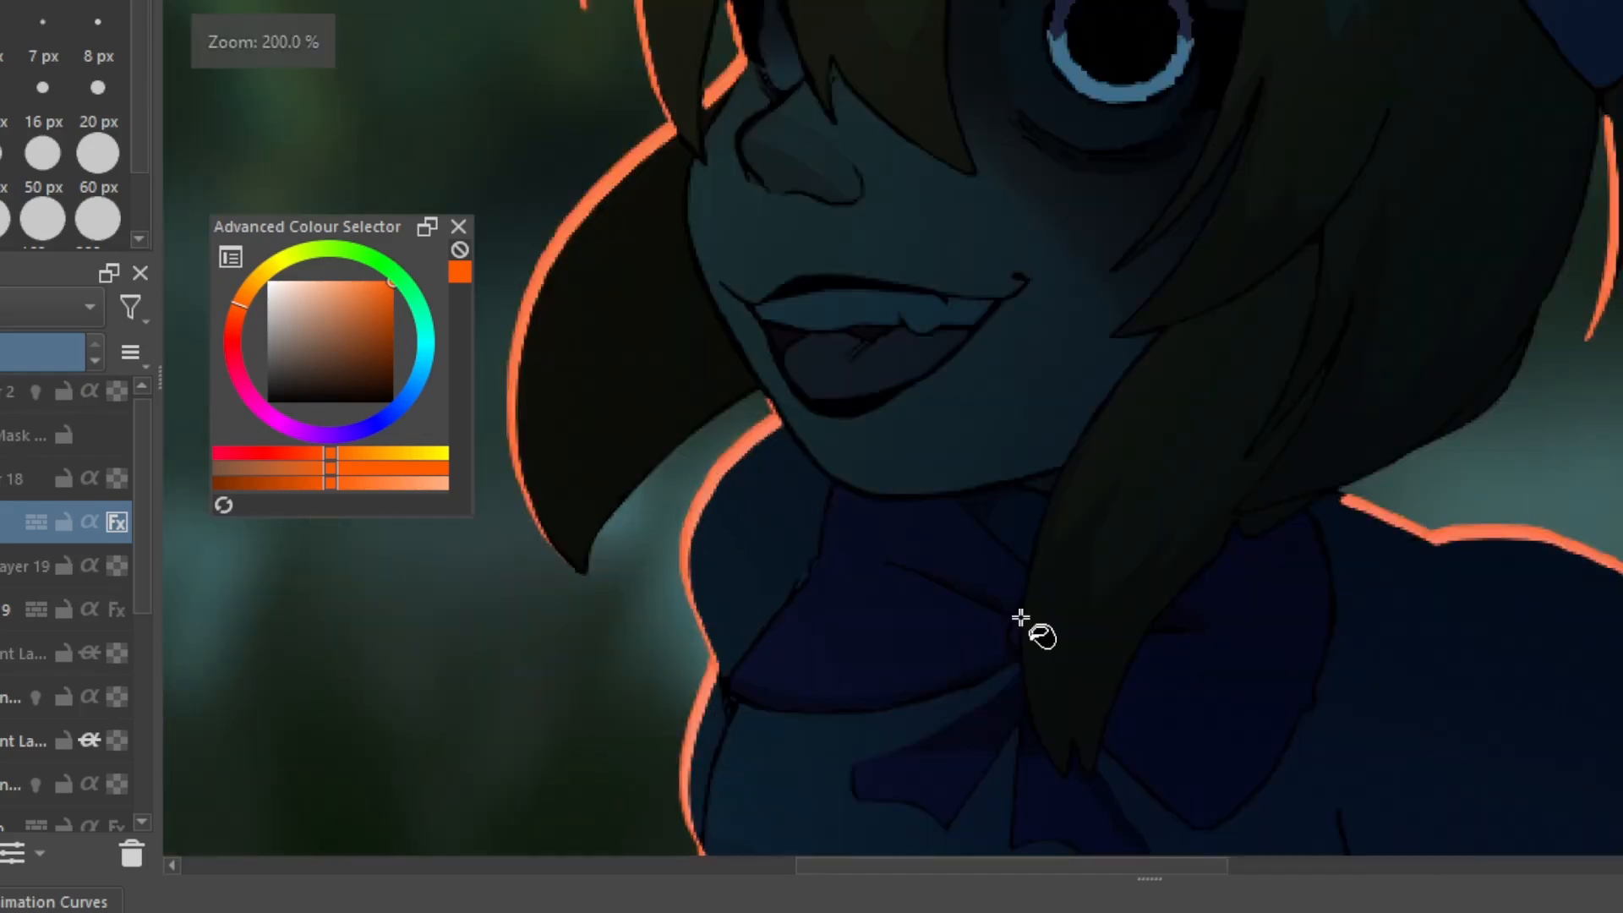
pyautogui.scroll(-2, 1036, 674)
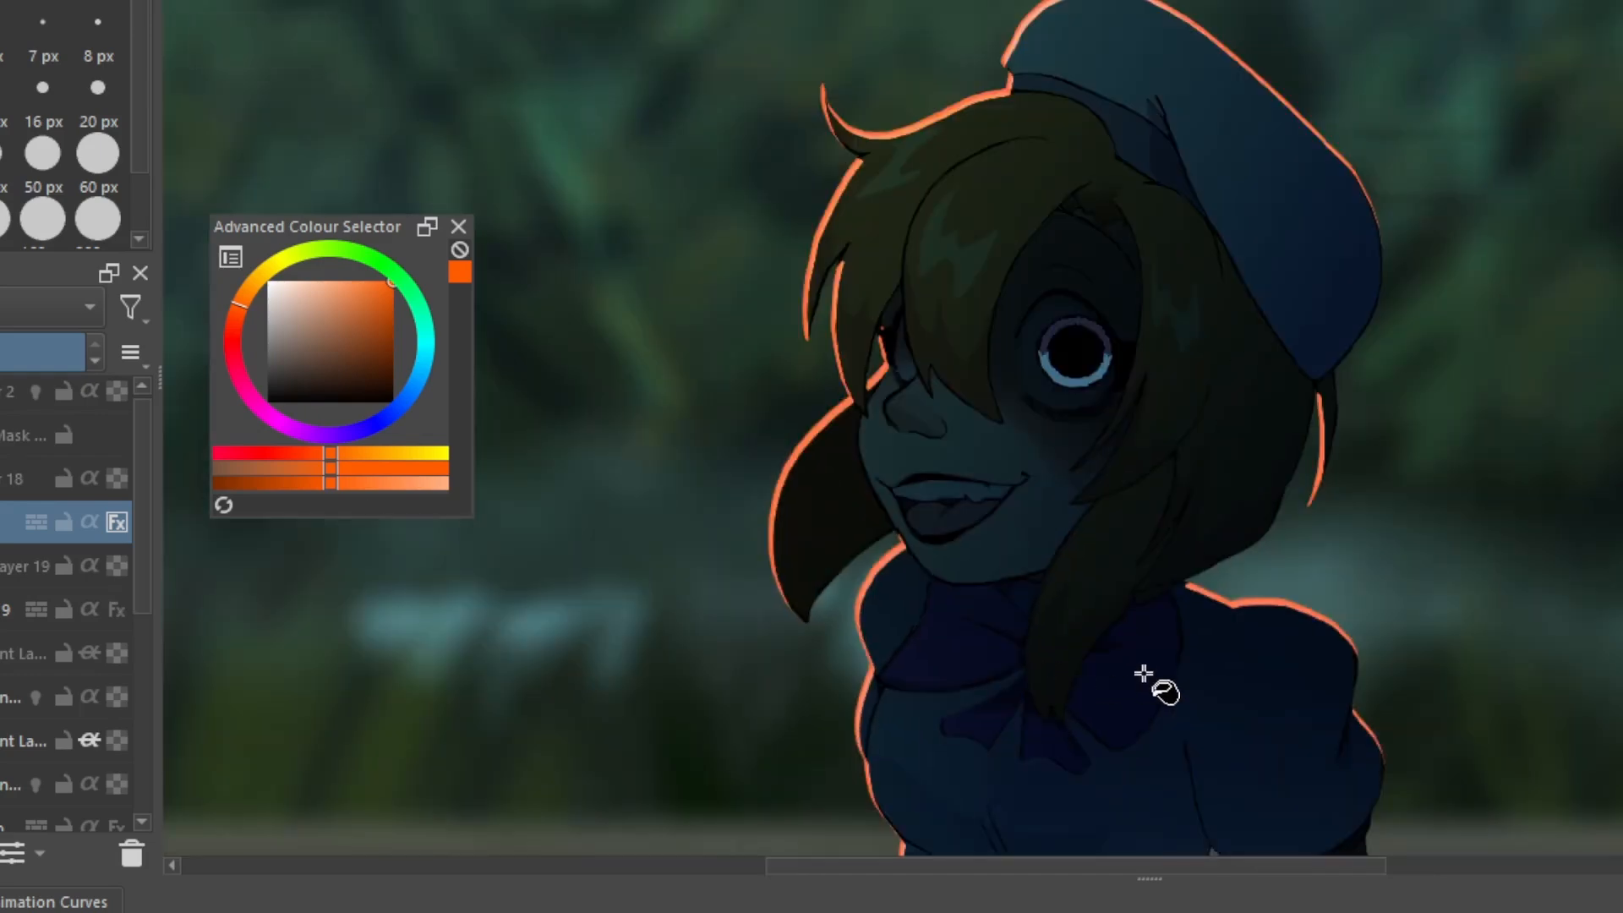
pyautogui.scroll(-1, 1116, 657)
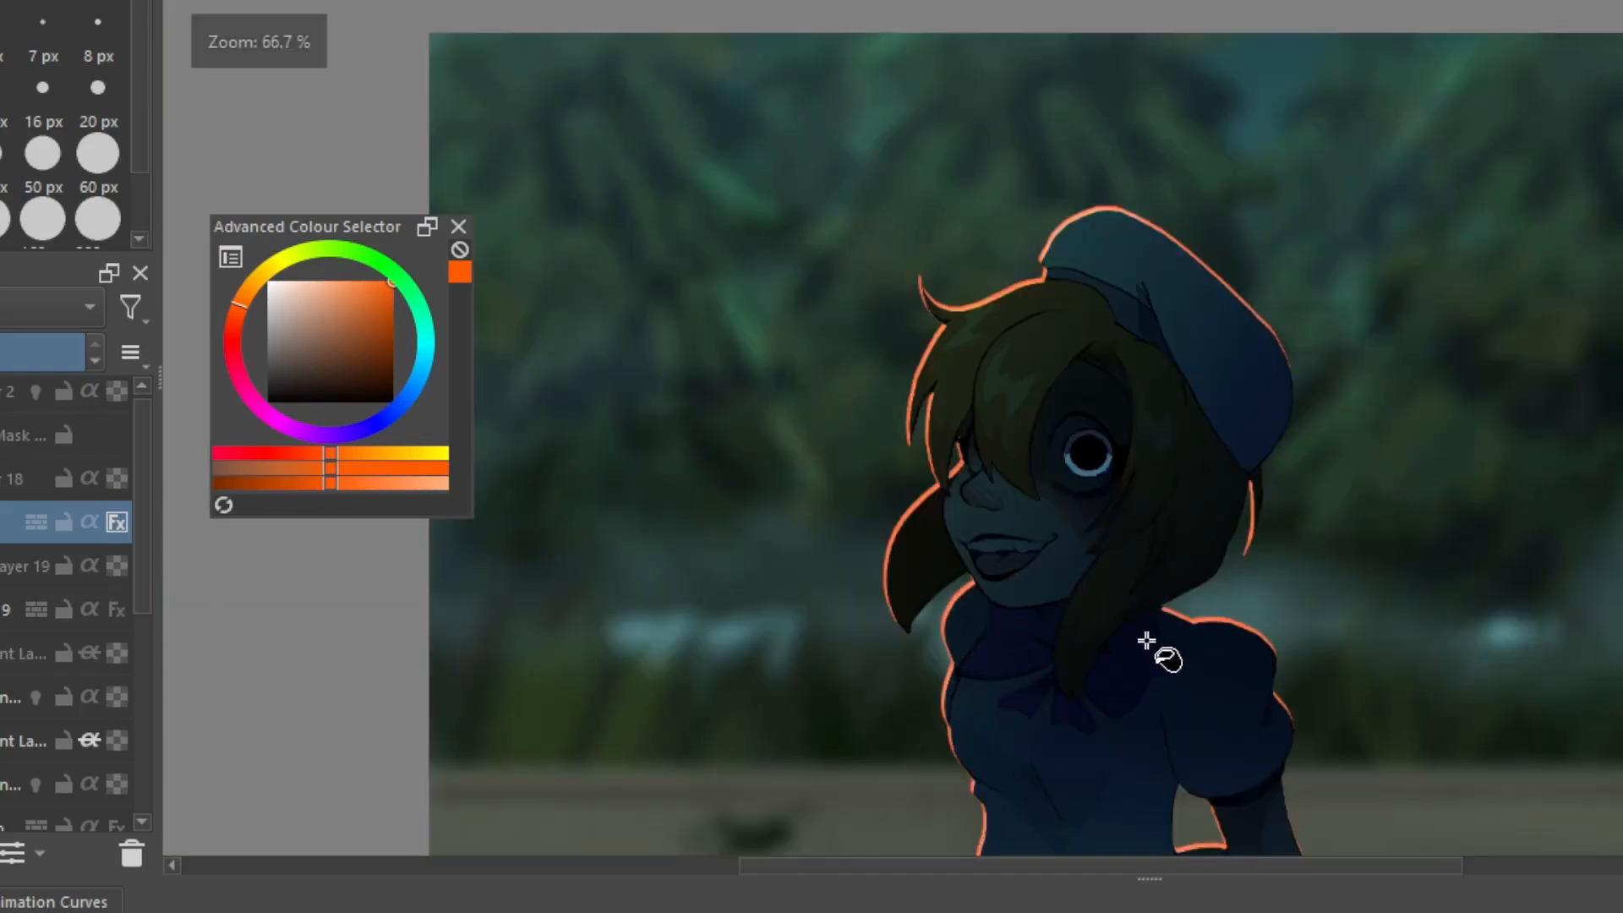
pyautogui.scroll(3, 1226, 545)
pyautogui.scroll(-2, 1234, 538)
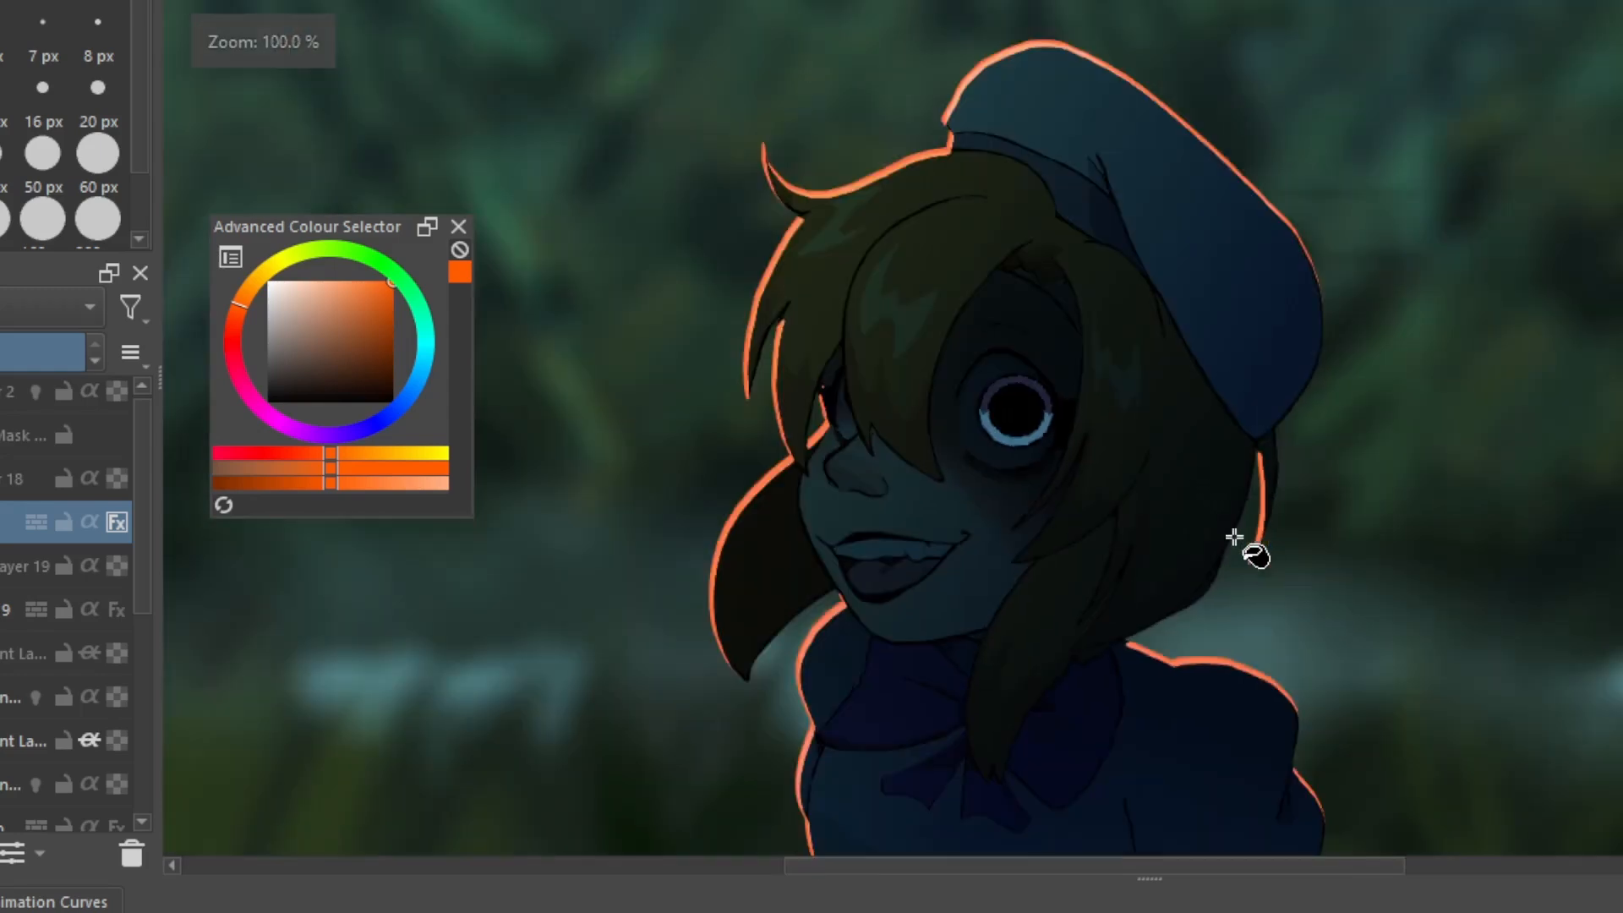
pyautogui.scroll(1, 935, 587)
pyautogui.scroll(-1, 827, 624)
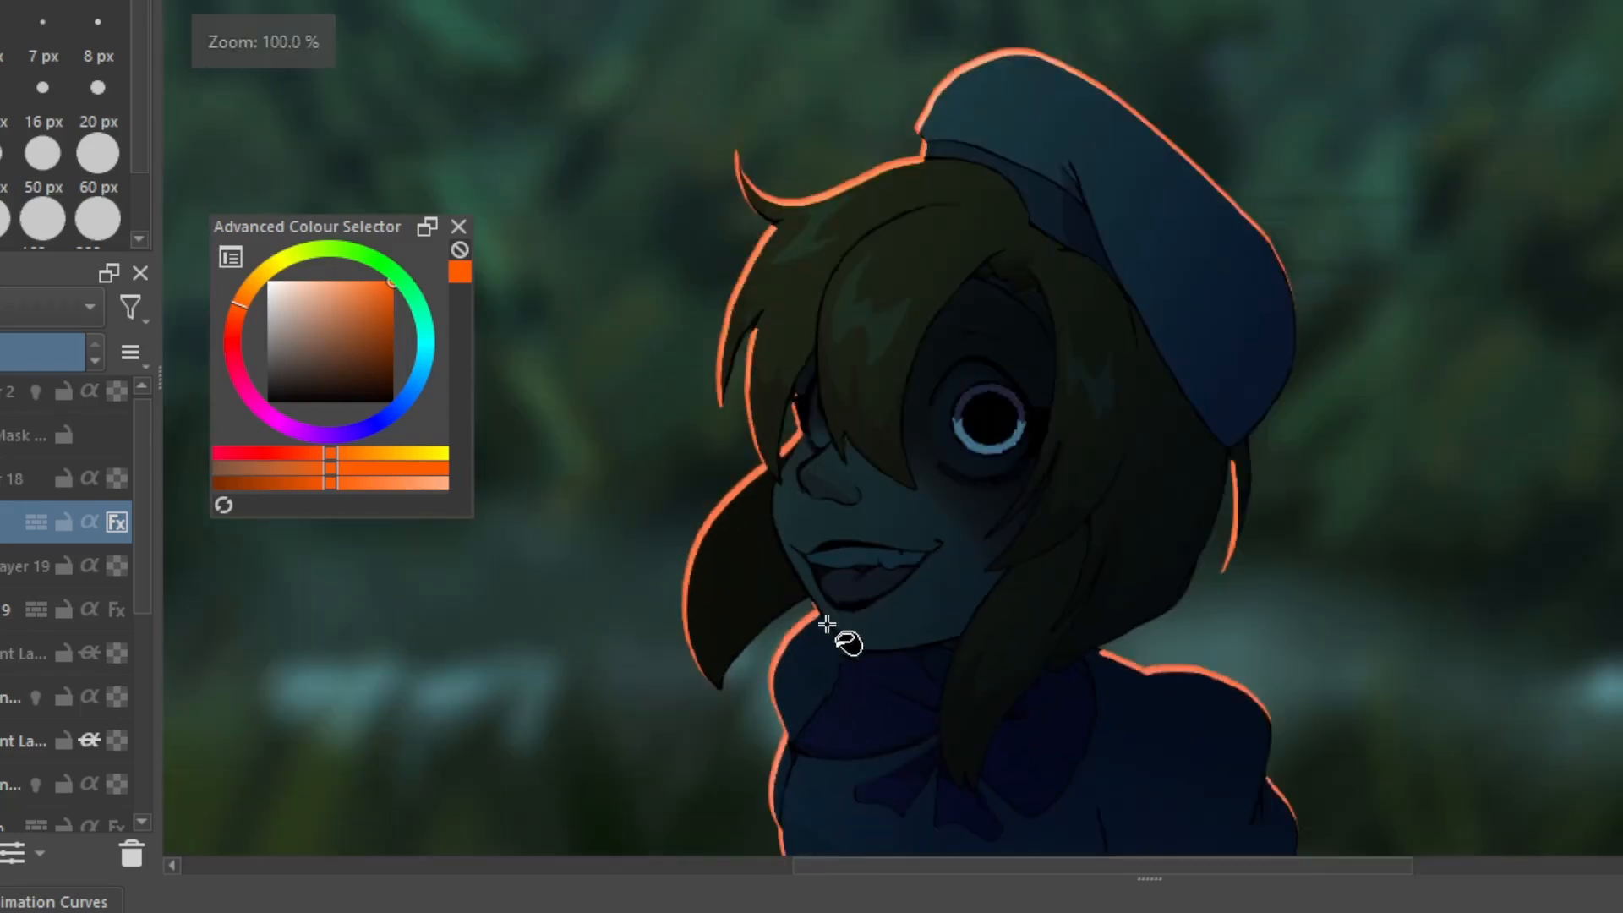
pyautogui.scroll(1, 827, 624)
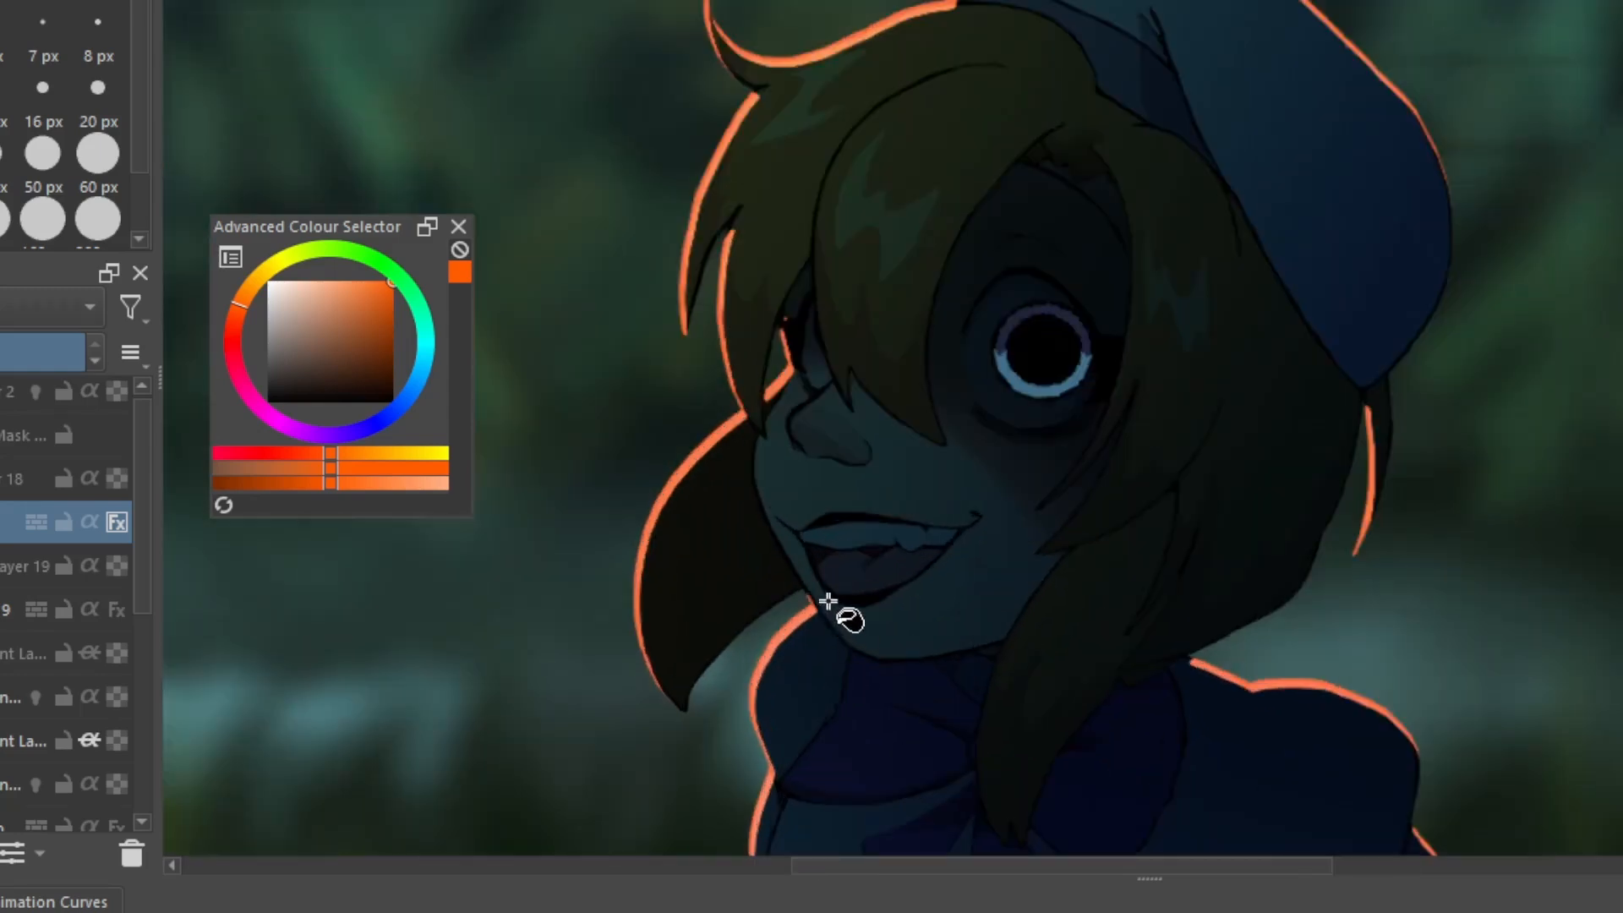
pyautogui.scroll(-2, 826, 601)
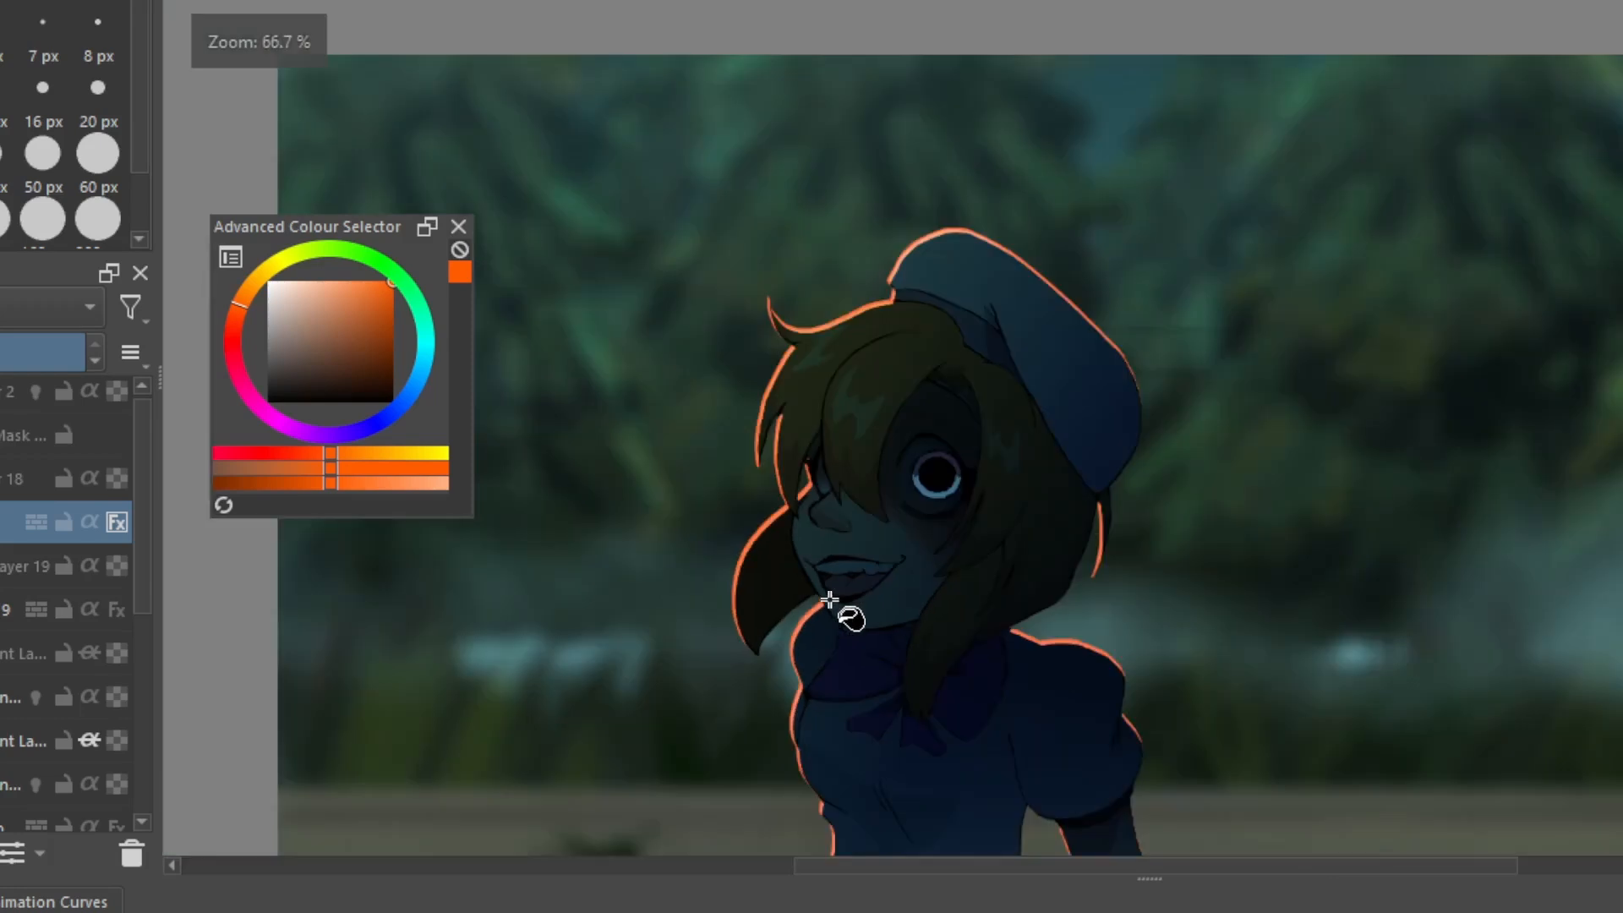
pyautogui.scroll(-1, 834, 596)
pyautogui.scroll(1, 901, 592)
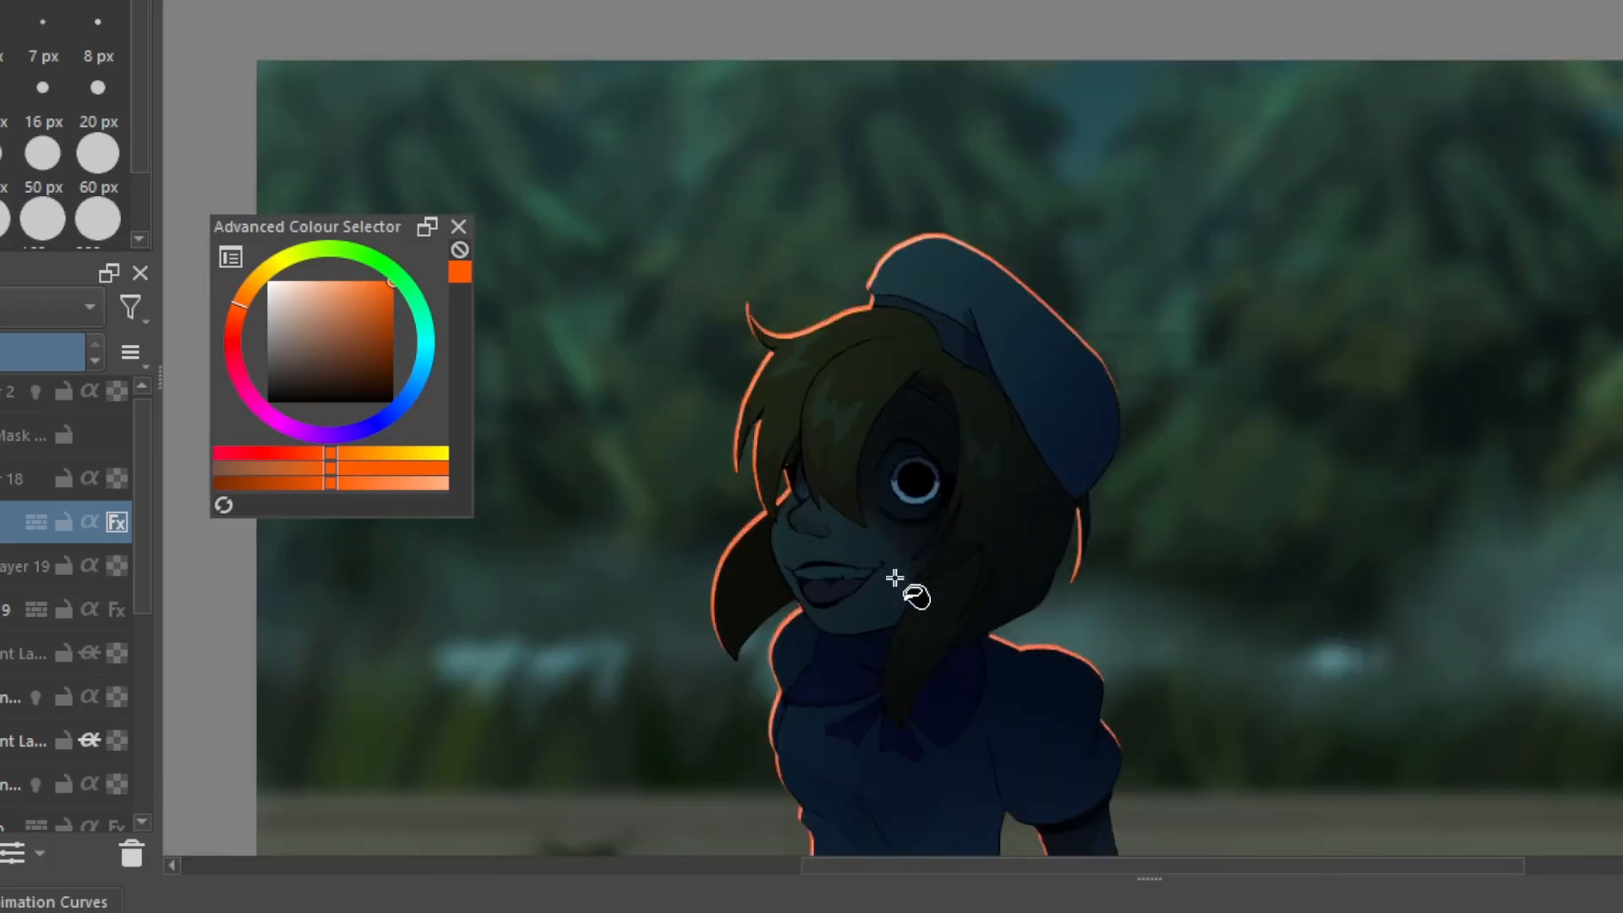
# Show the light gradient layer in Group 9, the fog on Paint Layer 18 and the round black vignette on Paint Layer 2
pyautogui.click(1, 653)
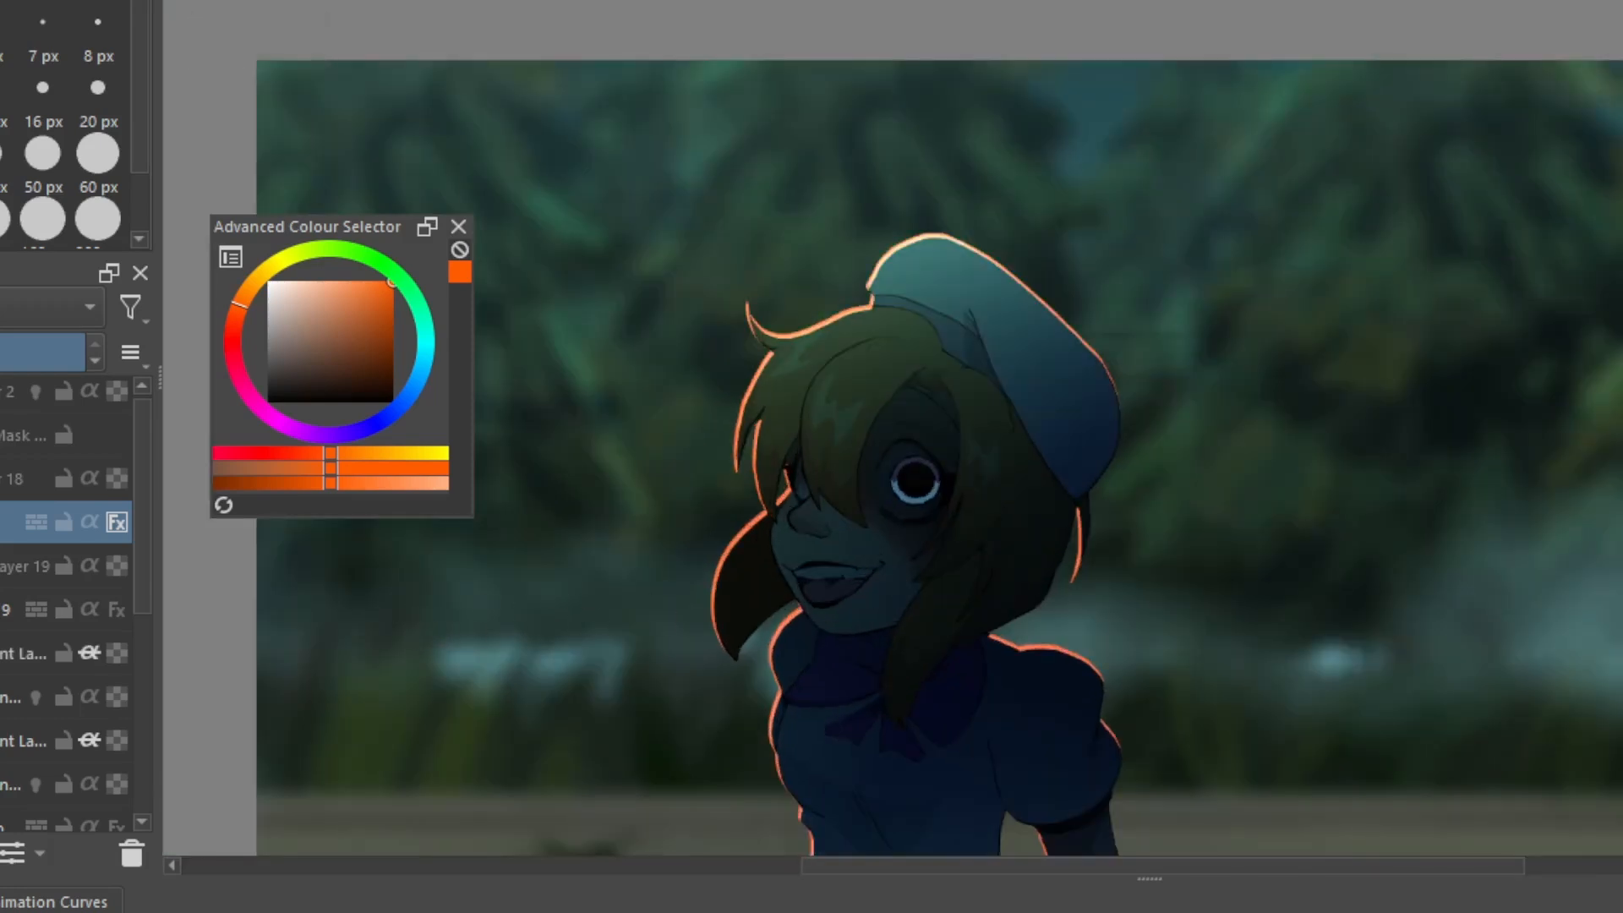
pyautogui.click(2, 479)
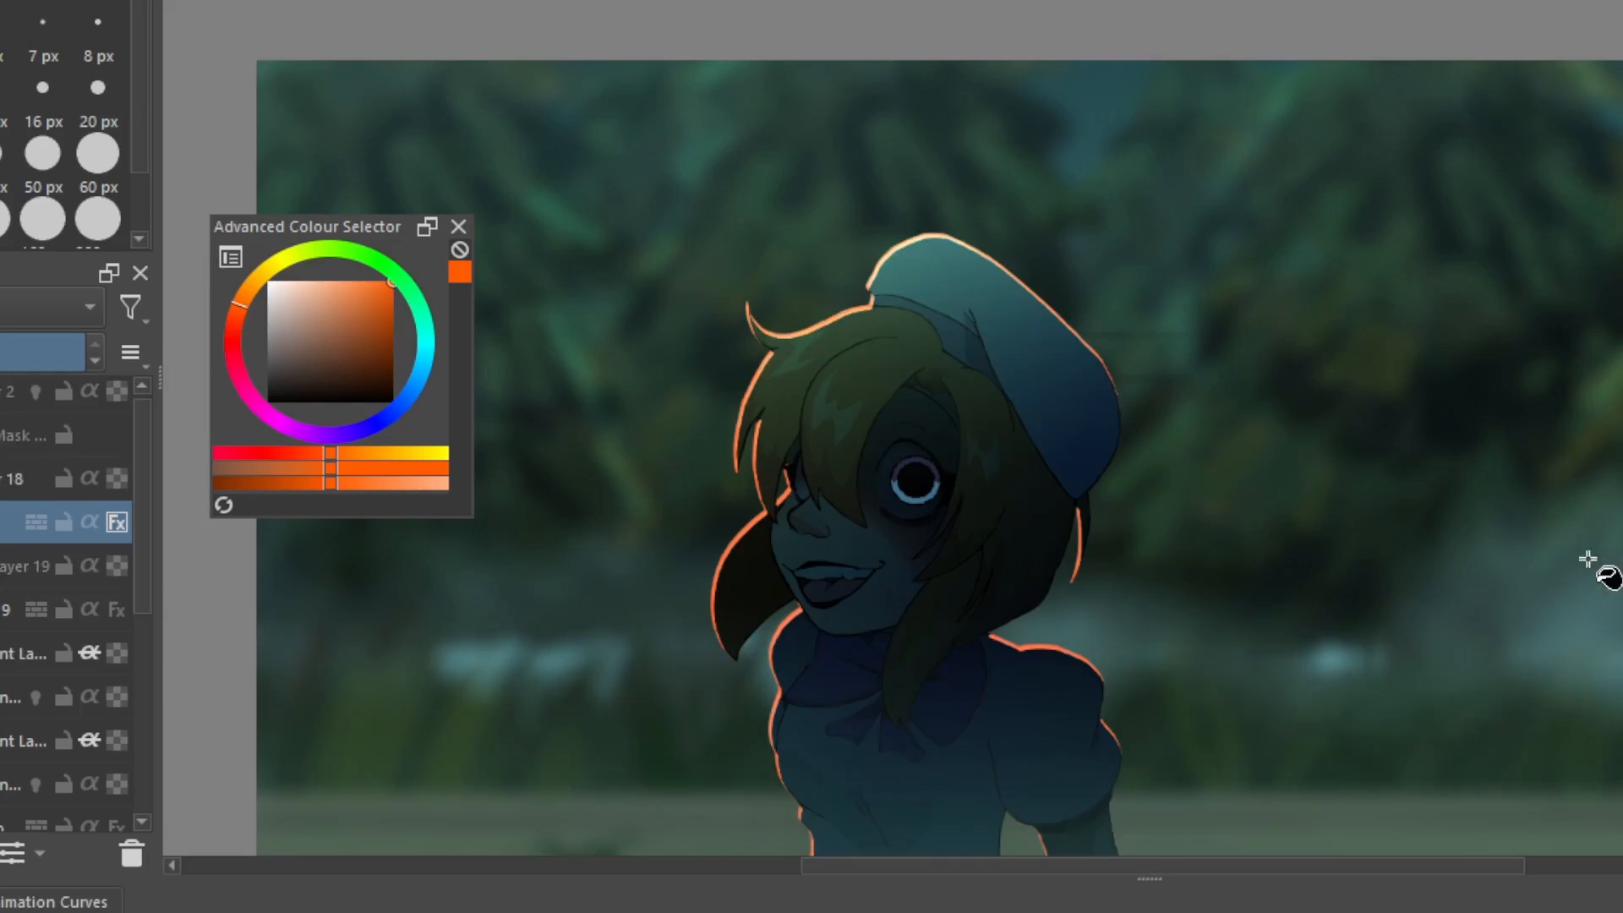
pyautogui.moveTo(1601, 591); pyautogui.dragTo(1622, 429, button='middle')
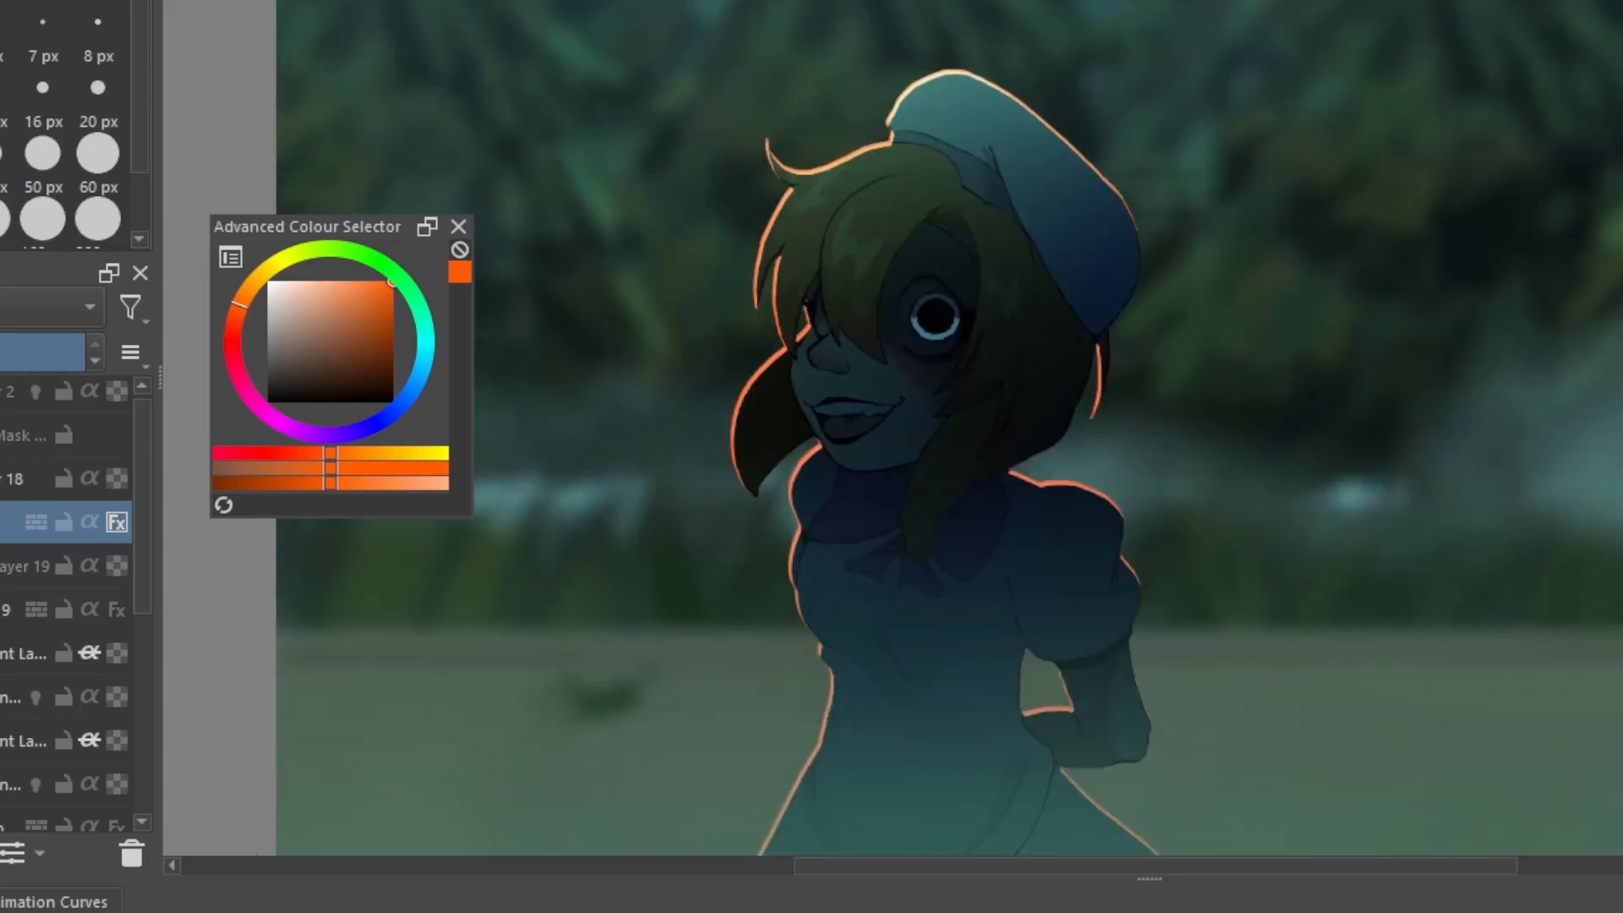
pyautogui.click(11, 382)
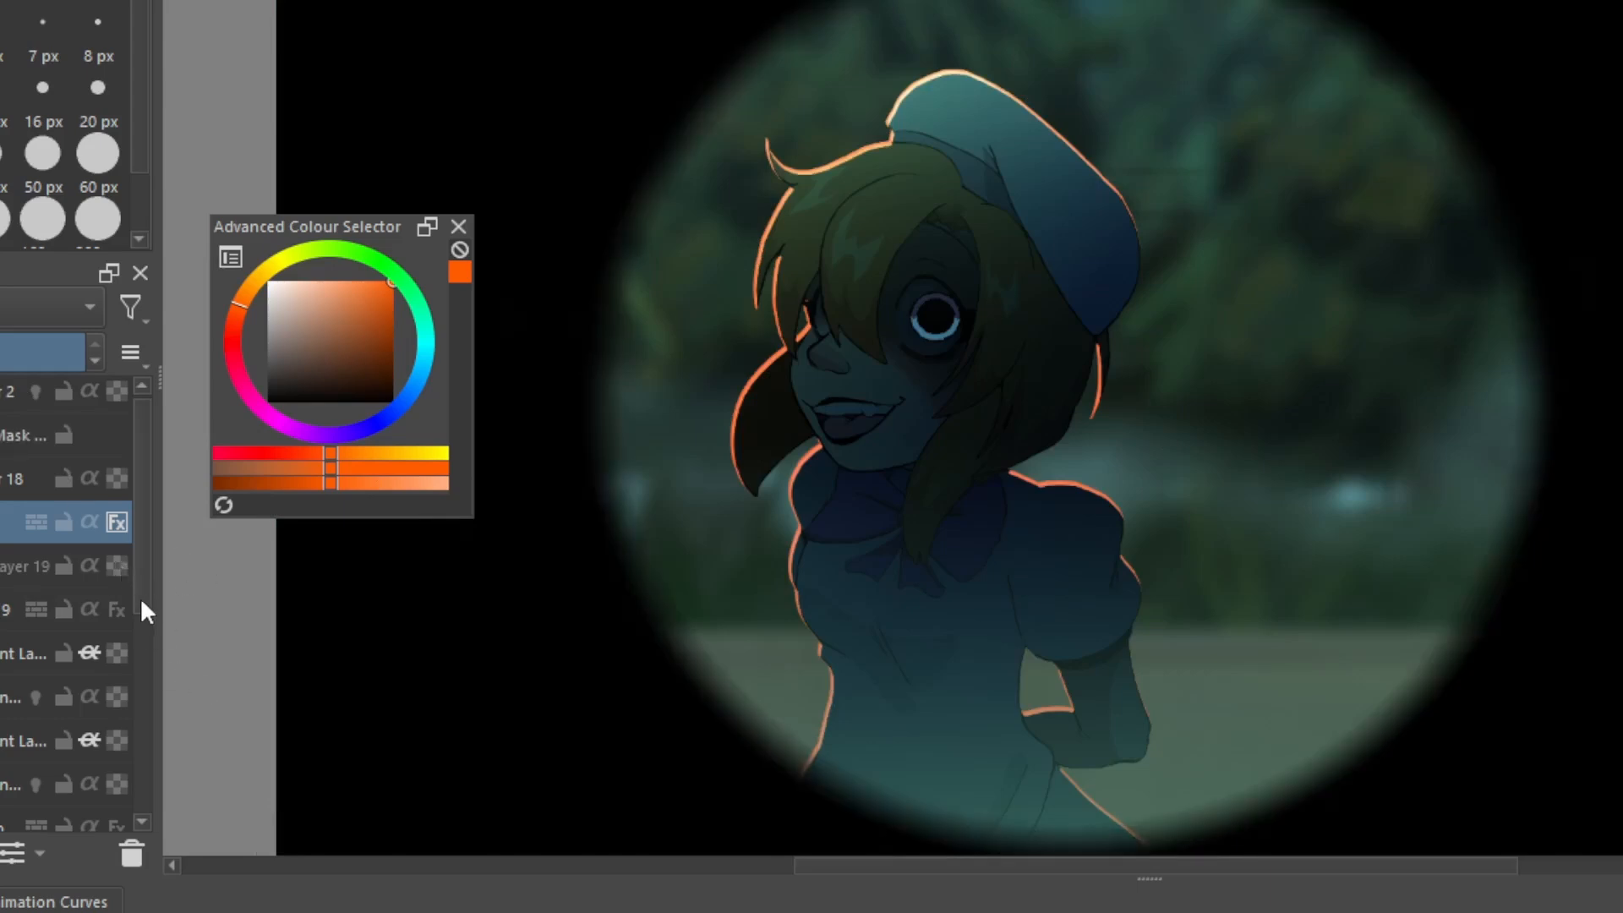
# Show the bluish Paint Layer 15 over the background and make it the active layer
pyautogui.scroll(-5, 140, 597)
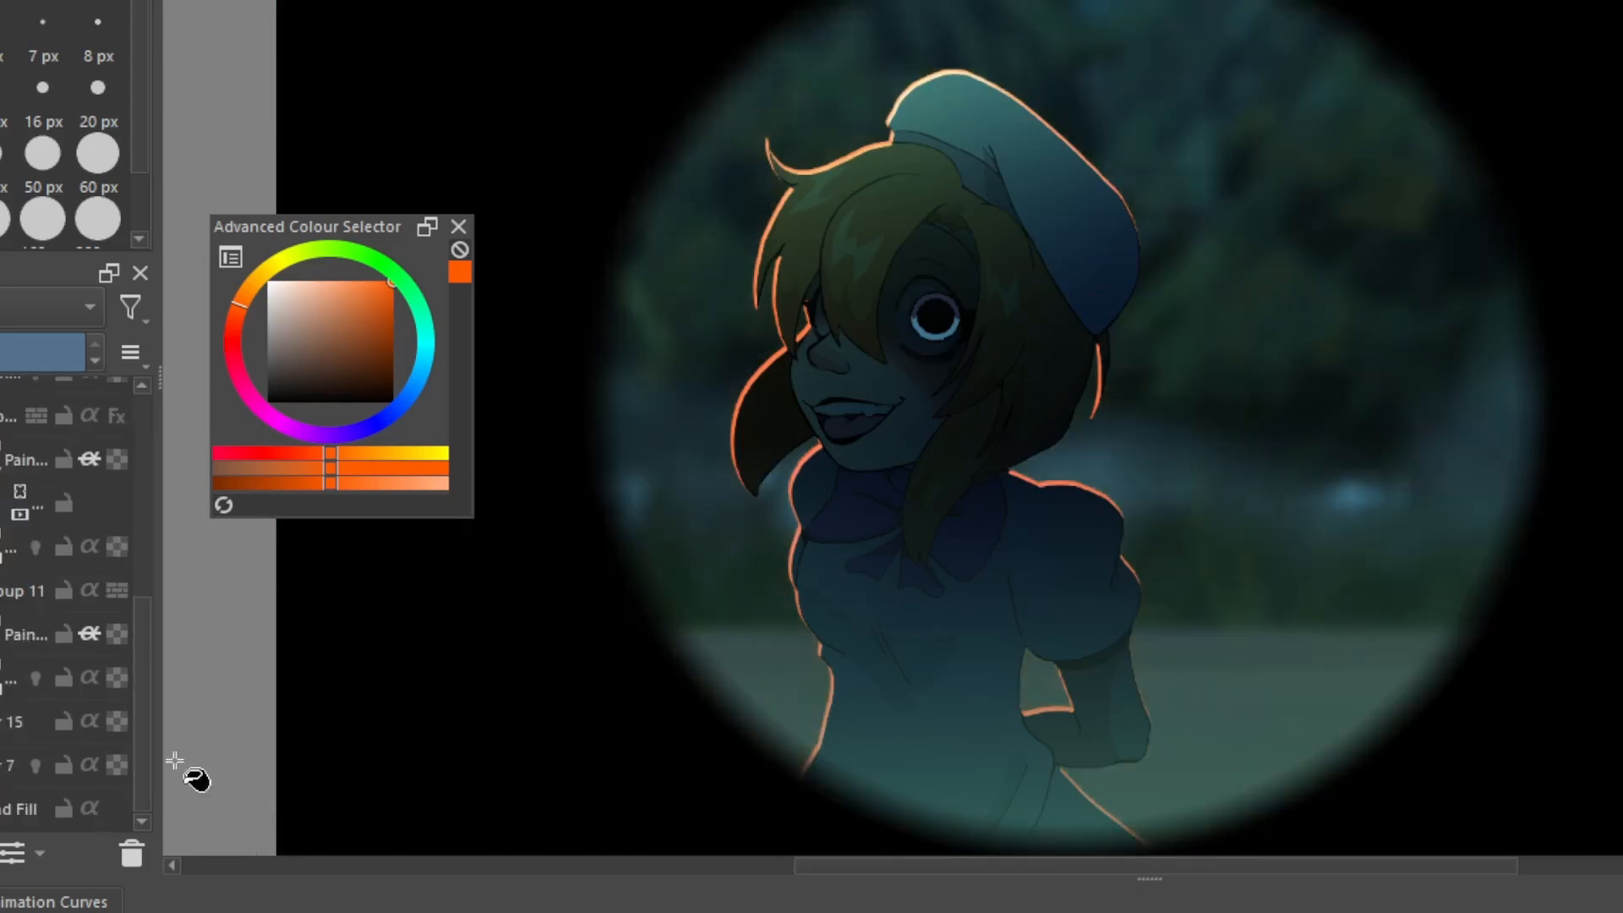
pyautogui.click(34, 721)
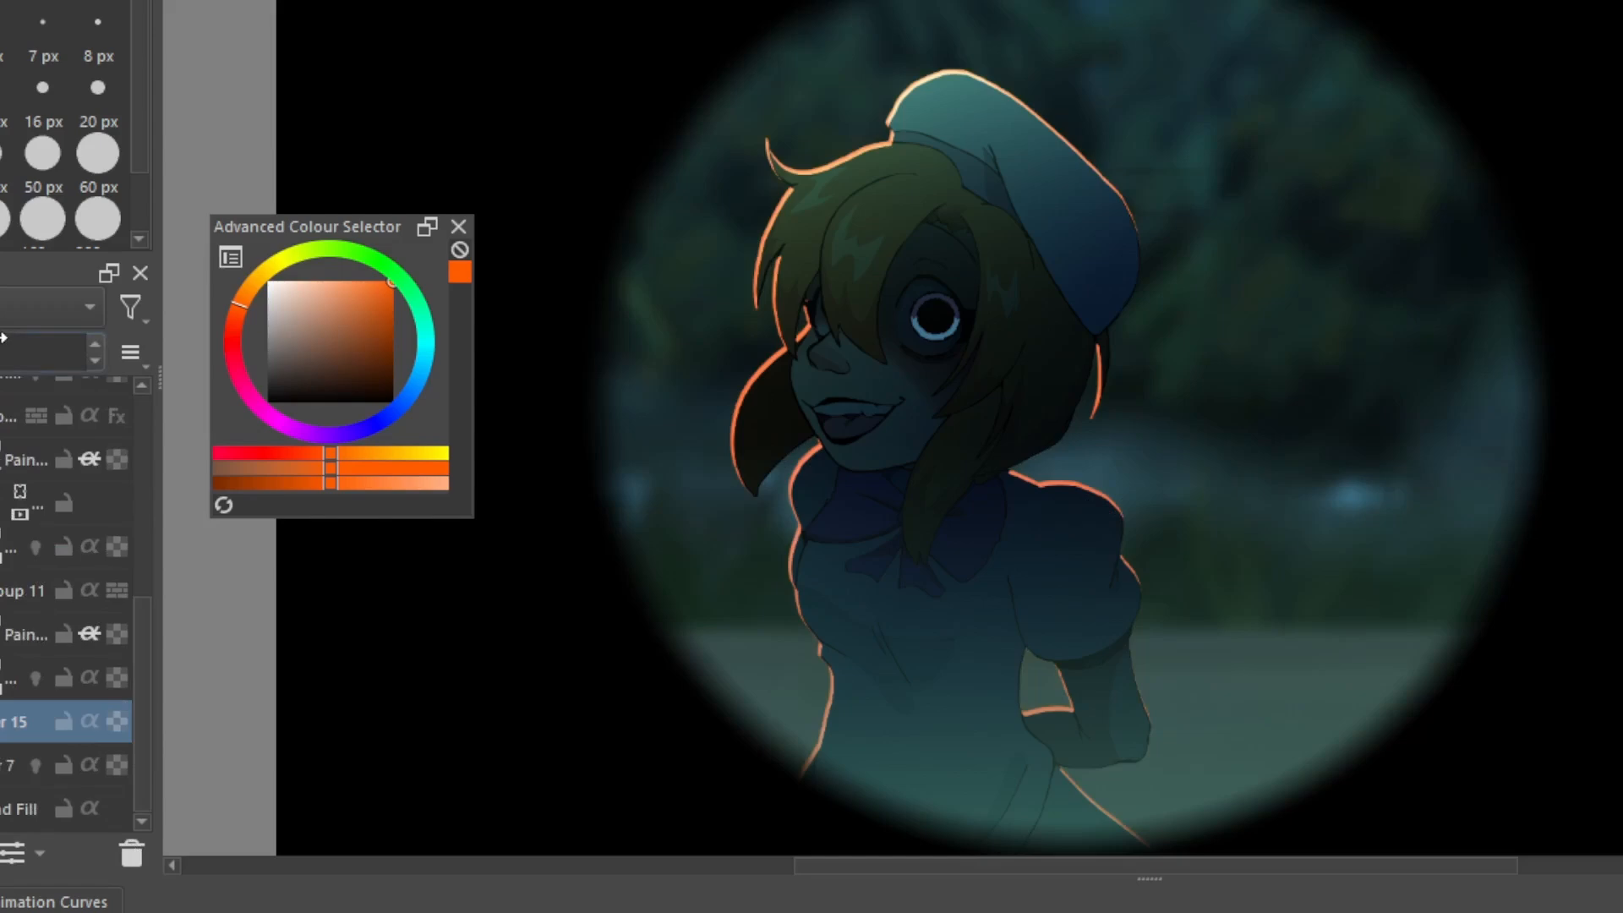
pyautogui.scroll(-2, 1304, 623)
pyautogui.scroll(2, 1305, 623)
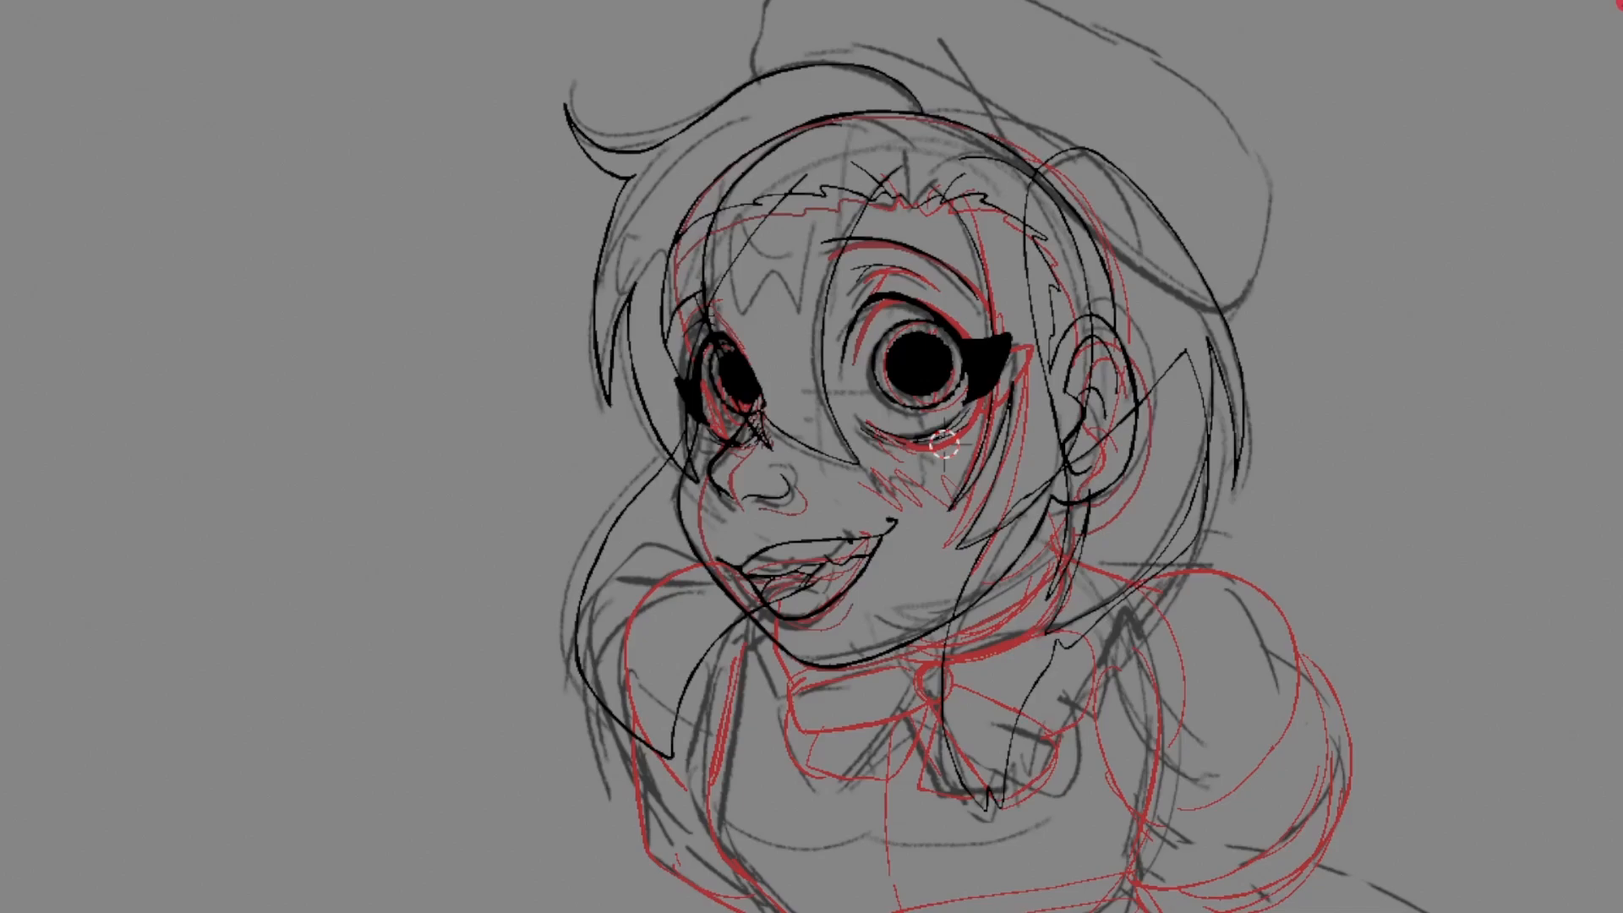
# Leave stroke editing on the Blender face line art and pull the tip of the far hair lock slightly outward in Sculpt Mode
pyautogui.press('a')
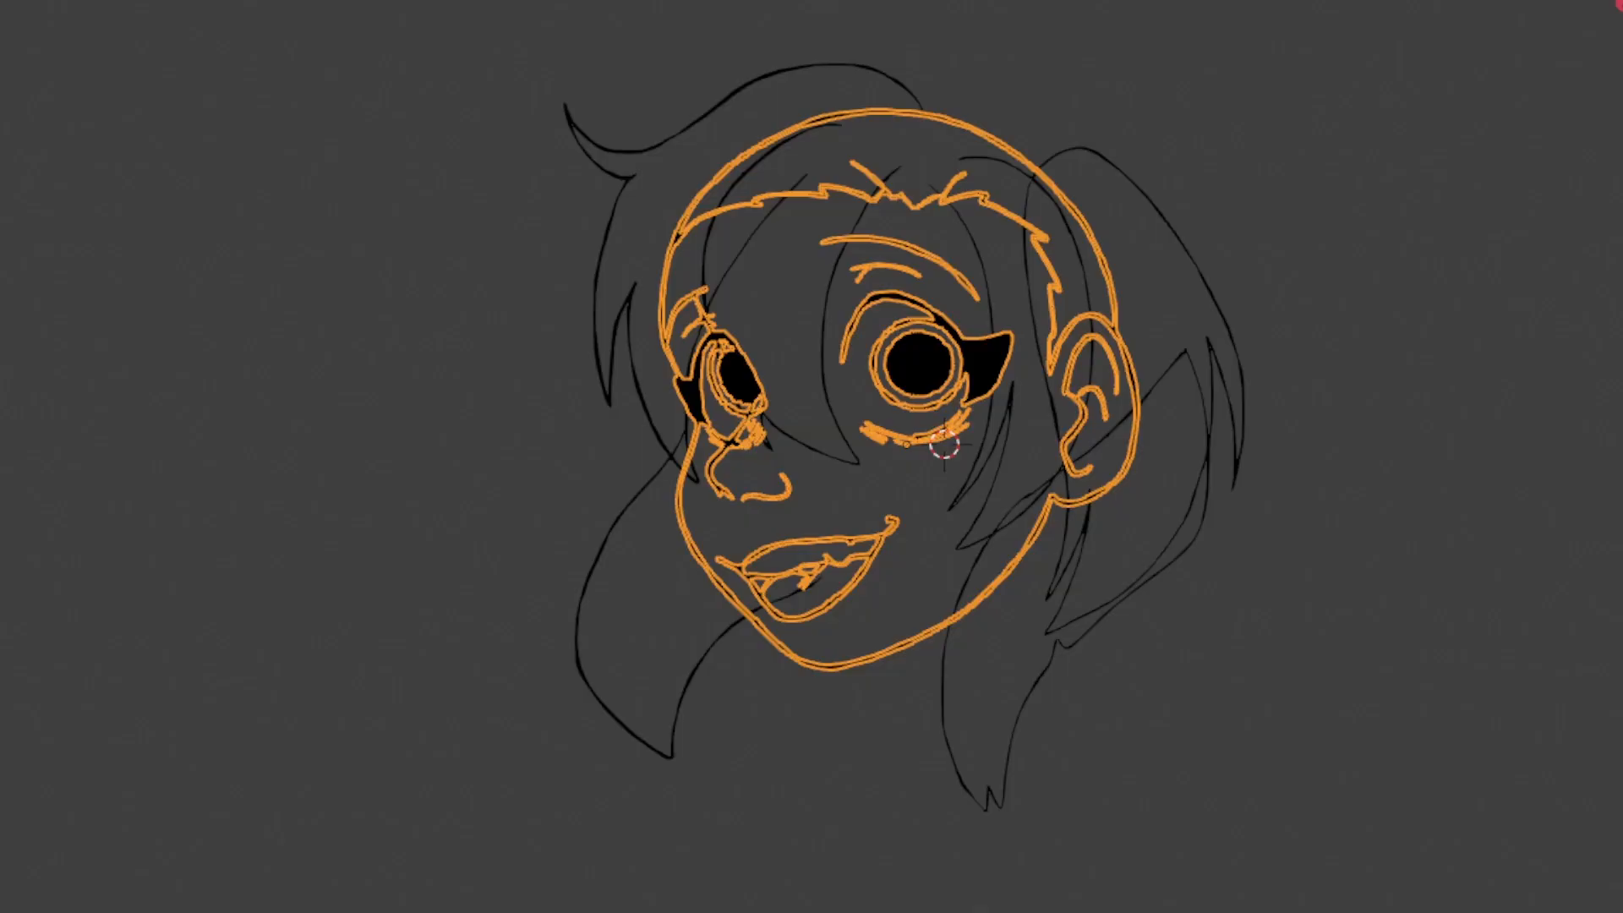
pyautogui.press('Tab')
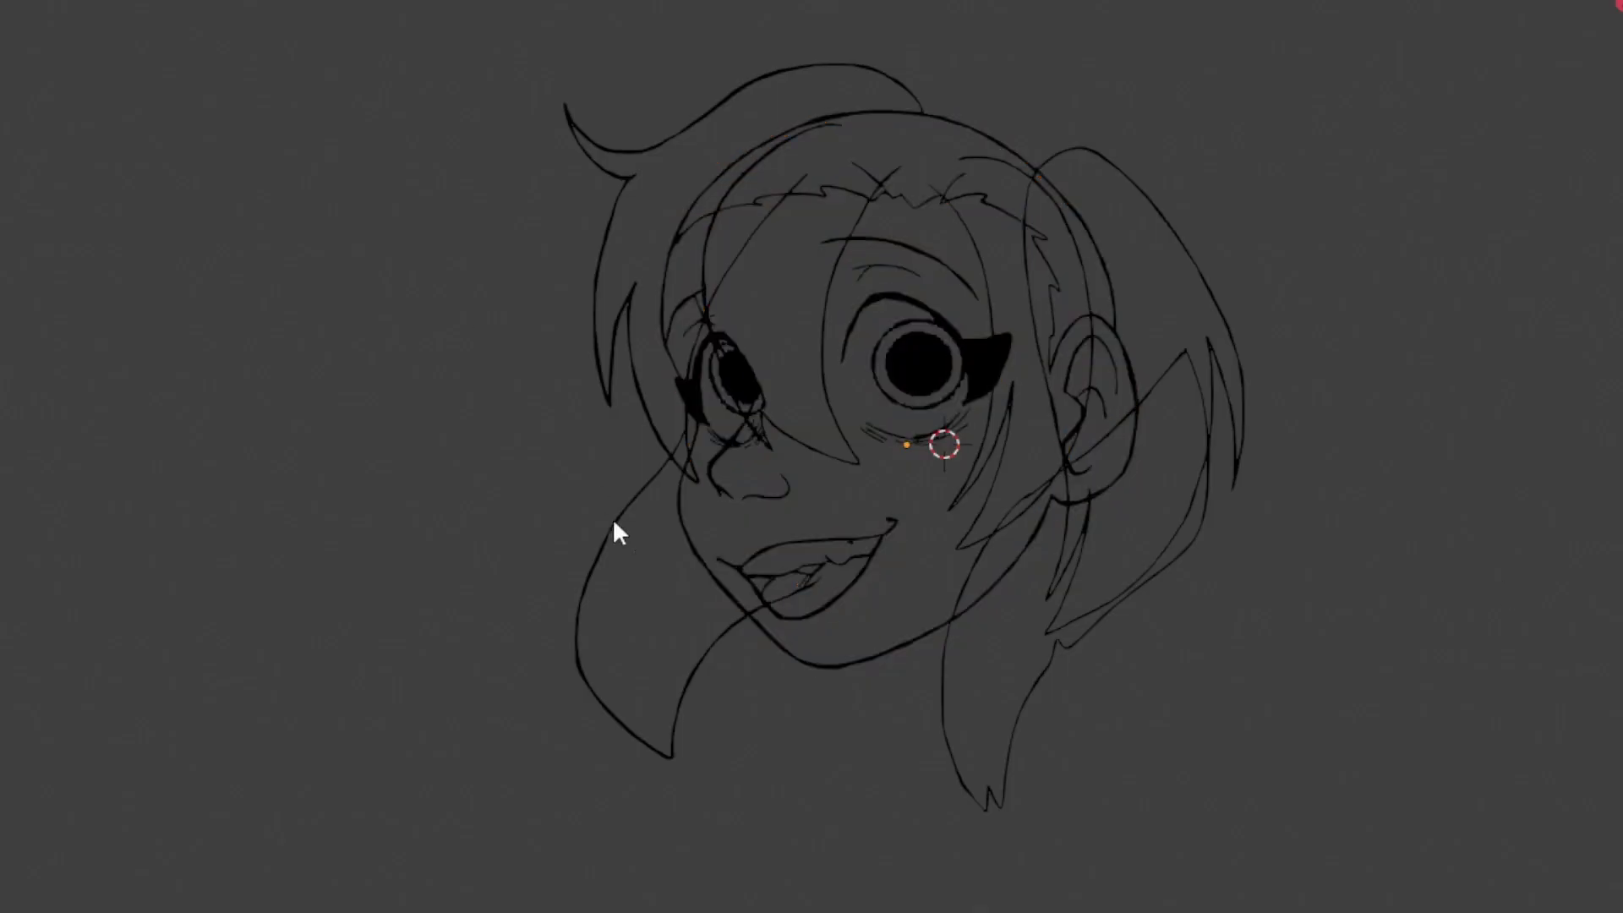
pyautogui.click(10, 2)
pyautogui.click(12, 6)
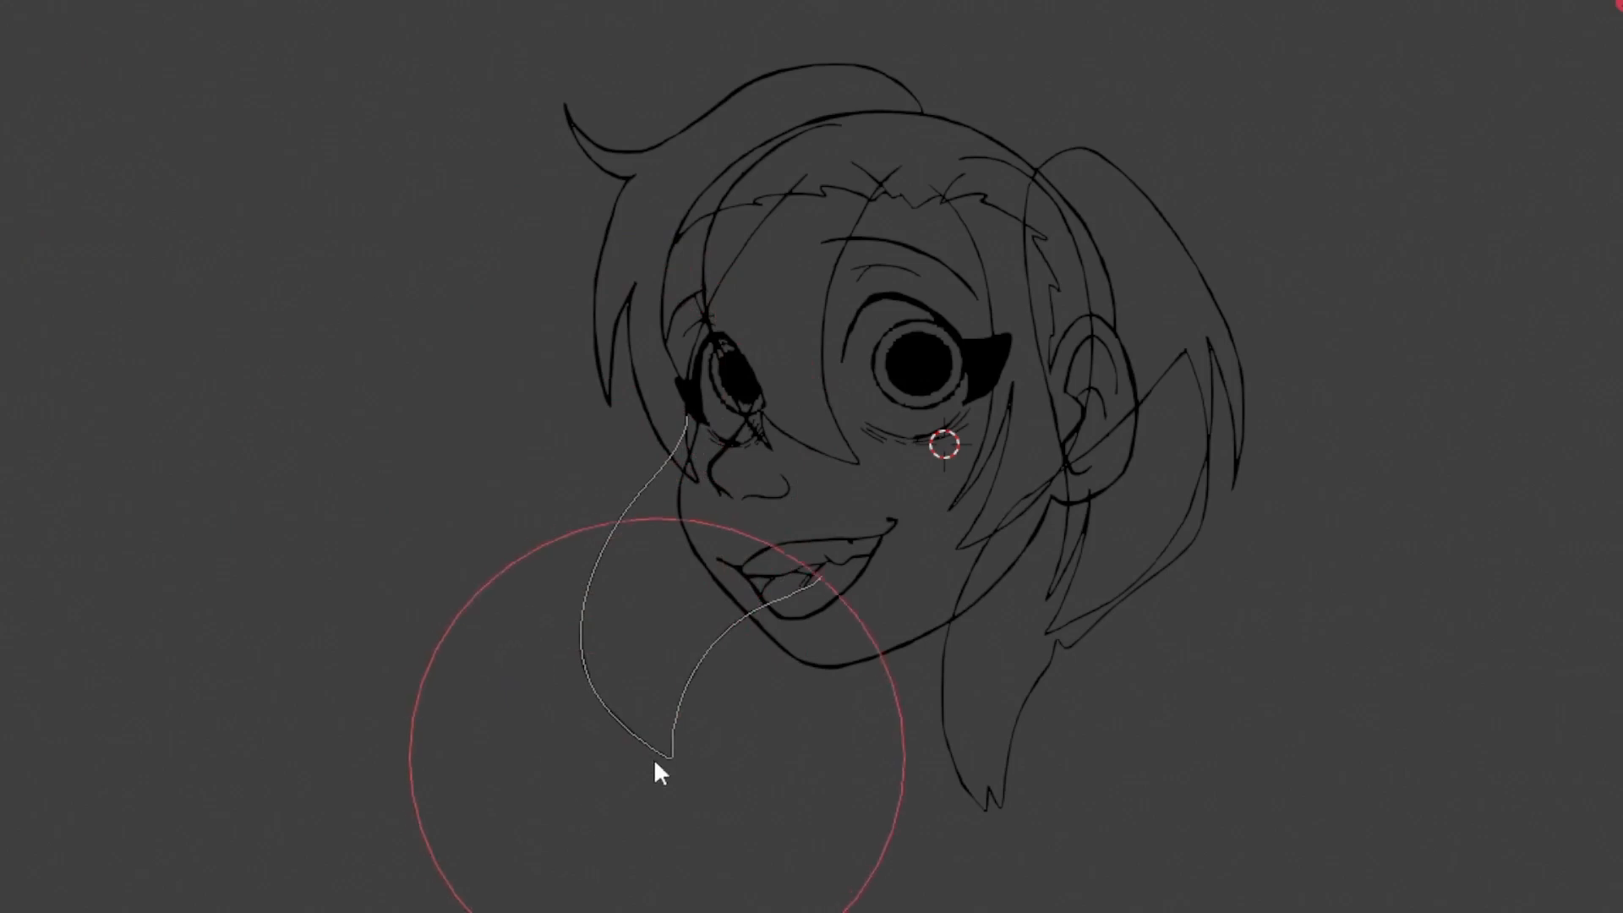
pyautogui.moveTo(653, 758); pyautogui.dragTo(634, 752)
# Return to drawing over the rough sketch and draw strokes along the hair lock beside the near cheek, replacing the first attempt
pyautogui.hotkey('ctrl', 'Tab')
pyautogui.click(741, 409)
pyautogui.click(11, 2)
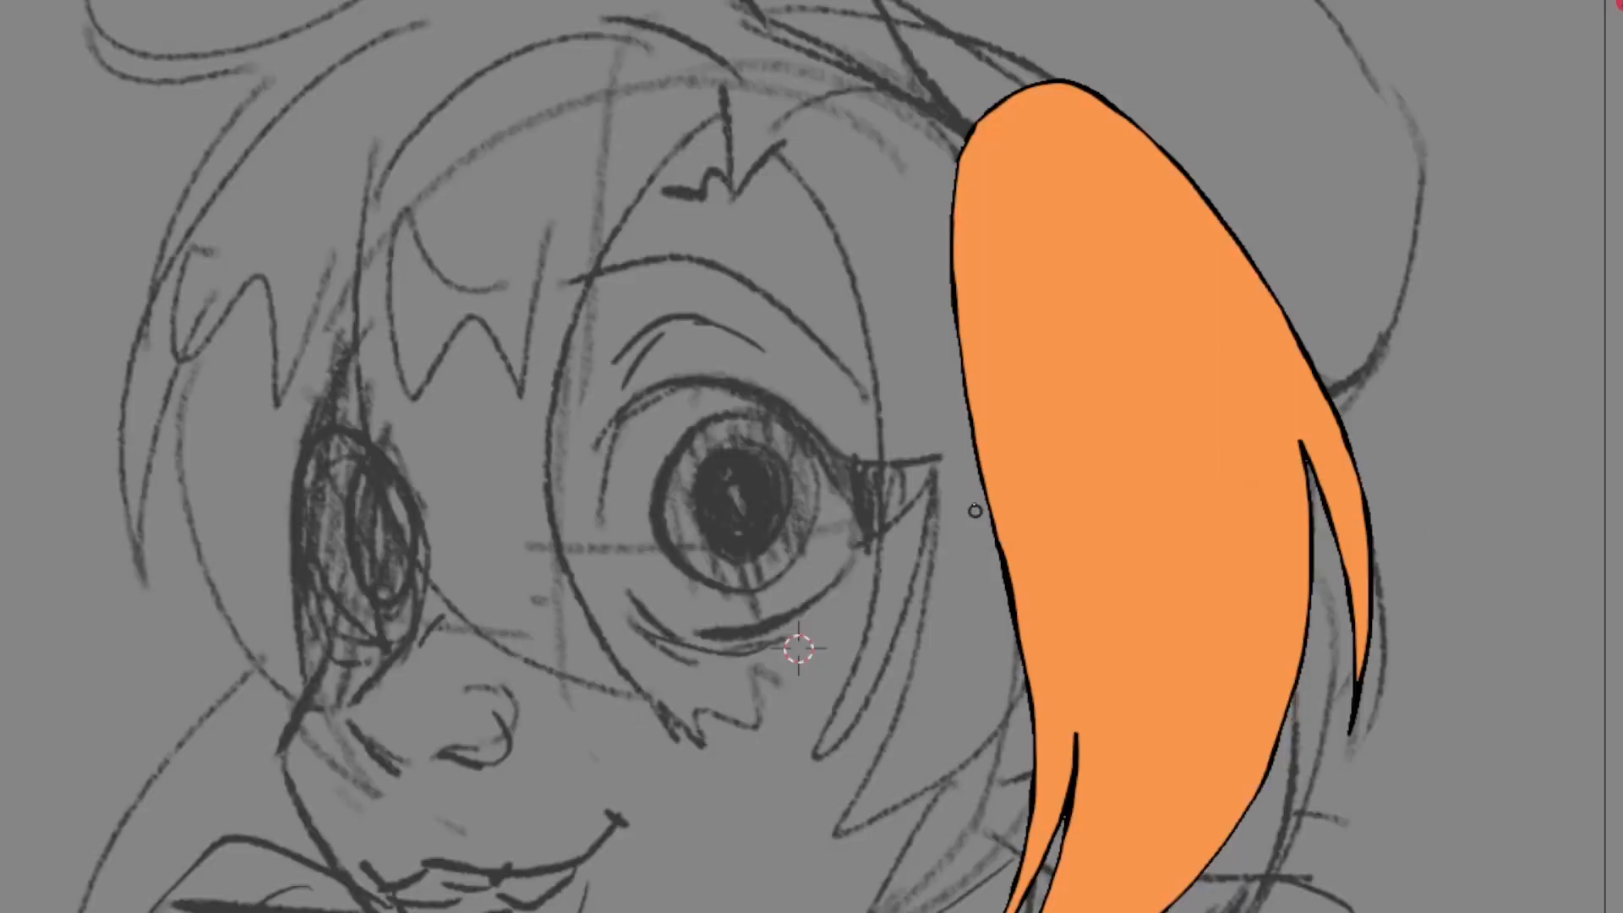
pyautogui.moveTo(991, 541); pyautogui.dragTo(1058, 641)
pyautogui.hotkey('ctrl', 'z')
pyautogui.moveTo(989, 575)
pyautogui.mouseDown()
pyautogui.moveTo(1105, 852)
pyautogui.moveTo(1346, 539)
pyautogui.moveTo(1005, 847)
pyautogui.mouseUp()
pyautogui.moveTo(1027, 499)
pyautogui.mouseDown()
pyautogui.moveTo(1080, 401)
pyautogui.moveTo(1019, 266)
pyautogui.moveTo(1021, 495)
pyautogui.mouseUp()
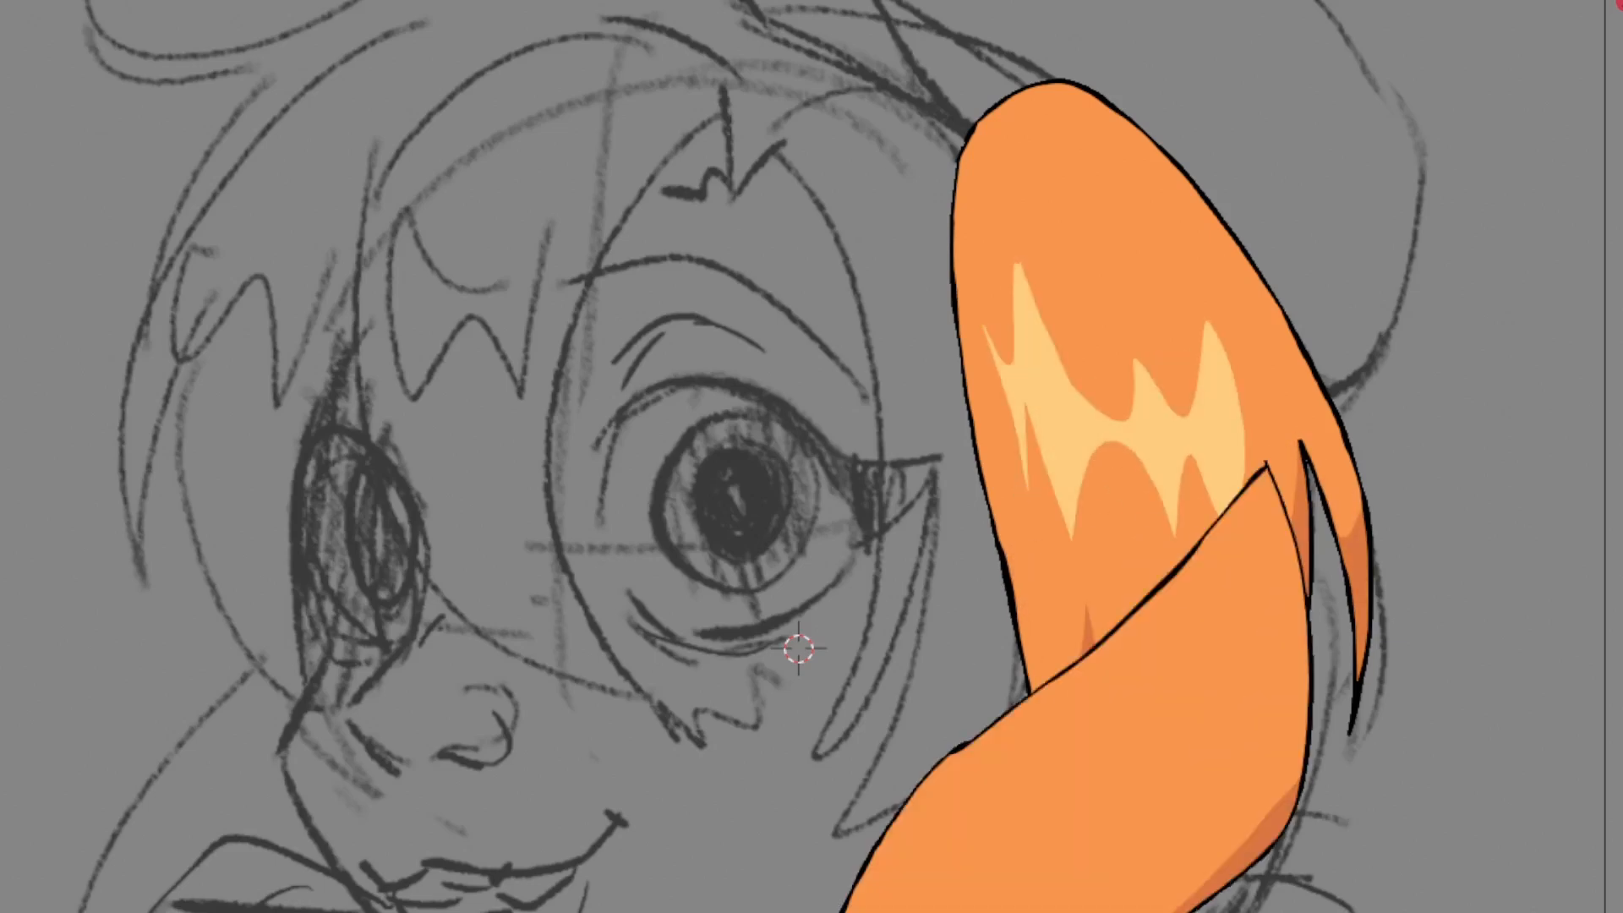
# Move the upper far hair lock forward along the Y axis so it overlaps the lower lock
pyautogui.scroll(-2, 933, 493)
pyautogui.click(1056, 339)
pyautogui.click(938, 786)
pyautogui.click(1057, 338)
pyautogui.press('g')
pyautogui.press('y')
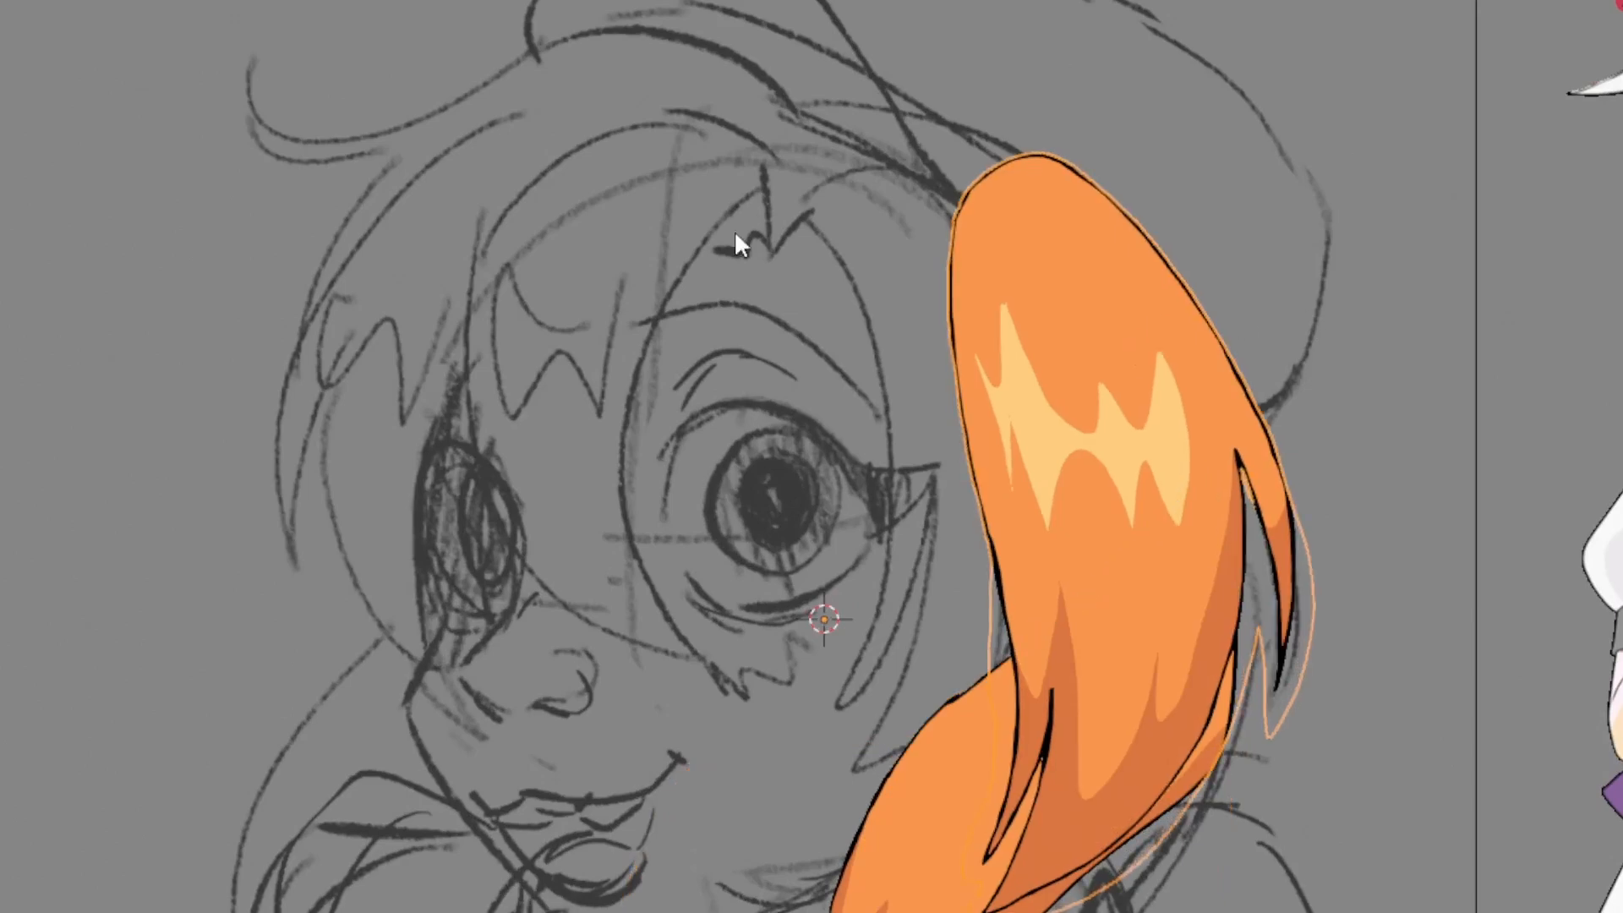
# Draw the hair lock beside the near eye with a black outline, orange fill, darker shadows and a light highlight
pyautogui.click(734, 230)
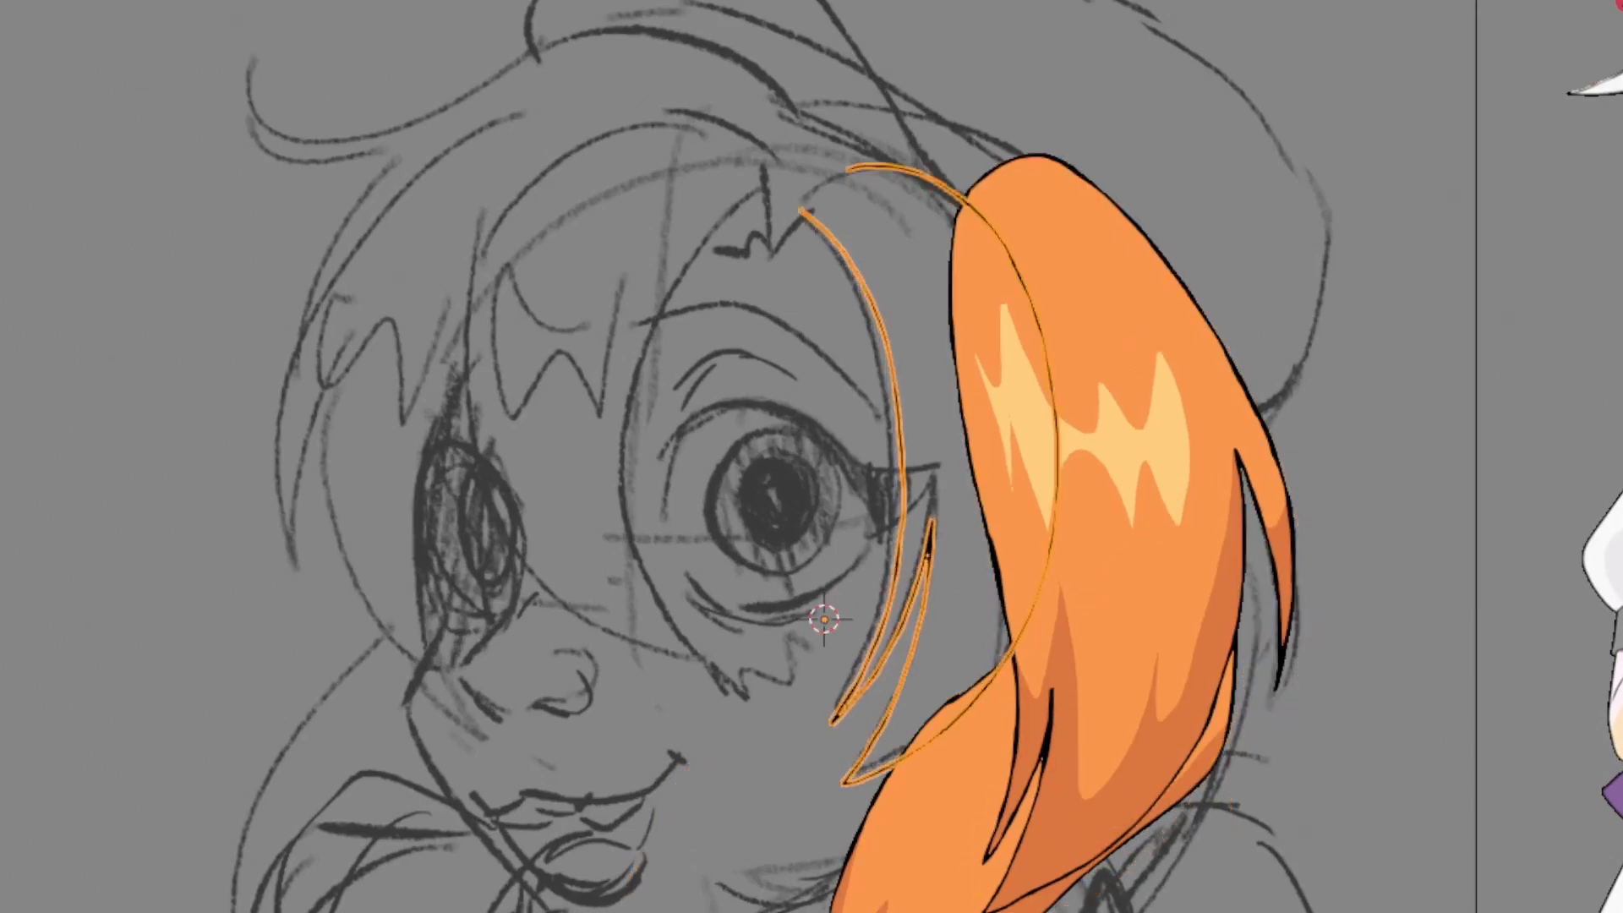
pyautogui.click(135, 125)
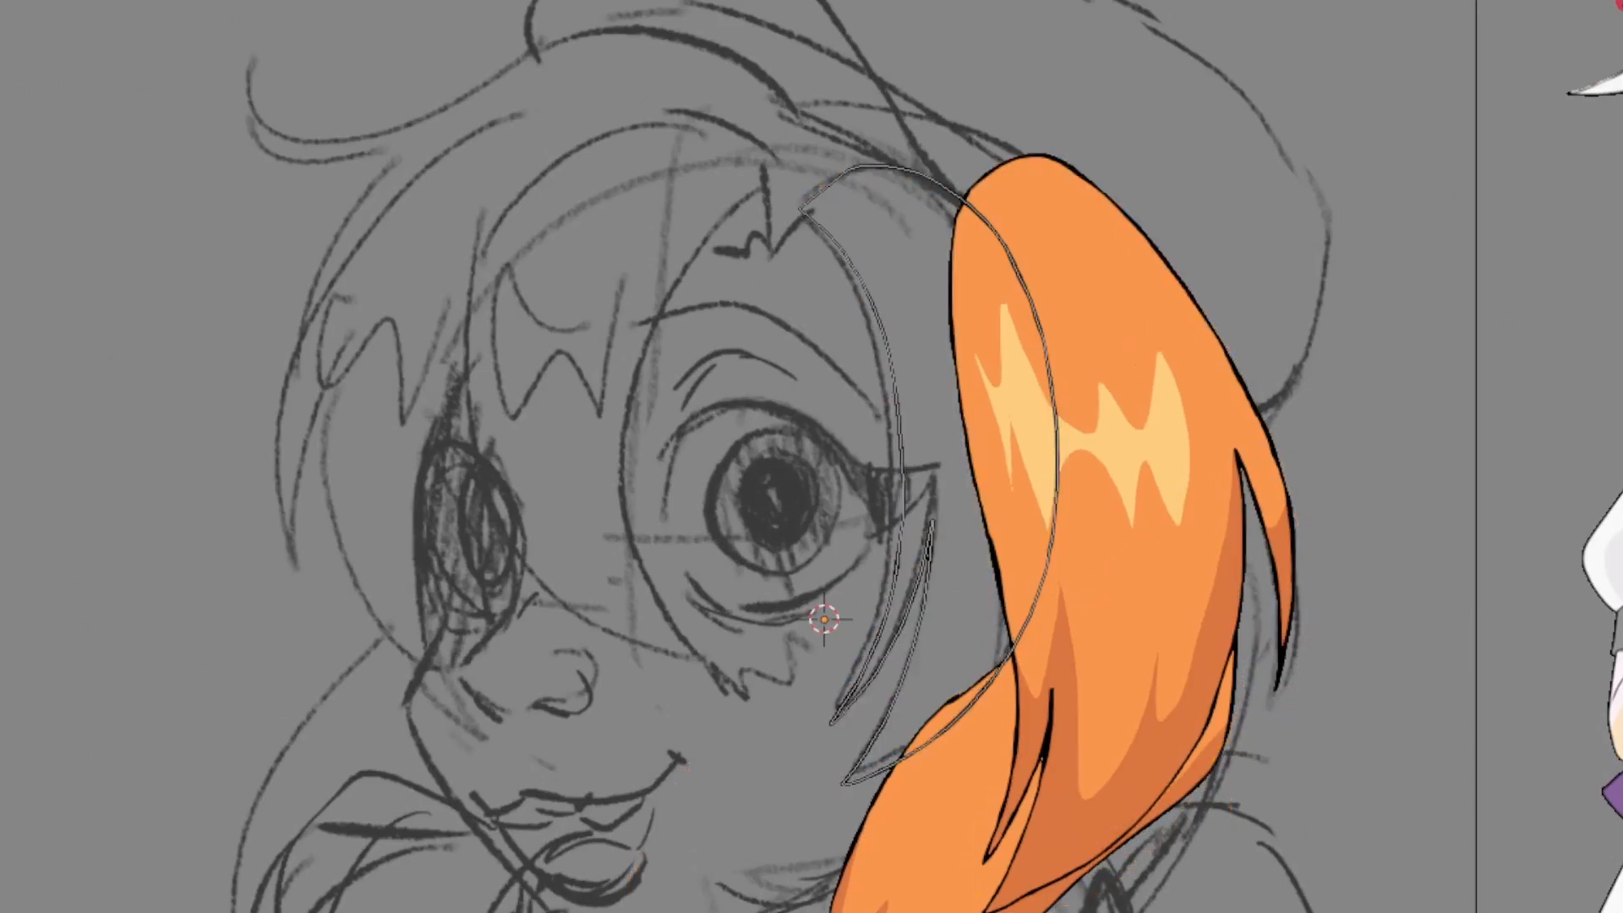
pyautogui.press('Tab')
pyautogui.click(866, 248)
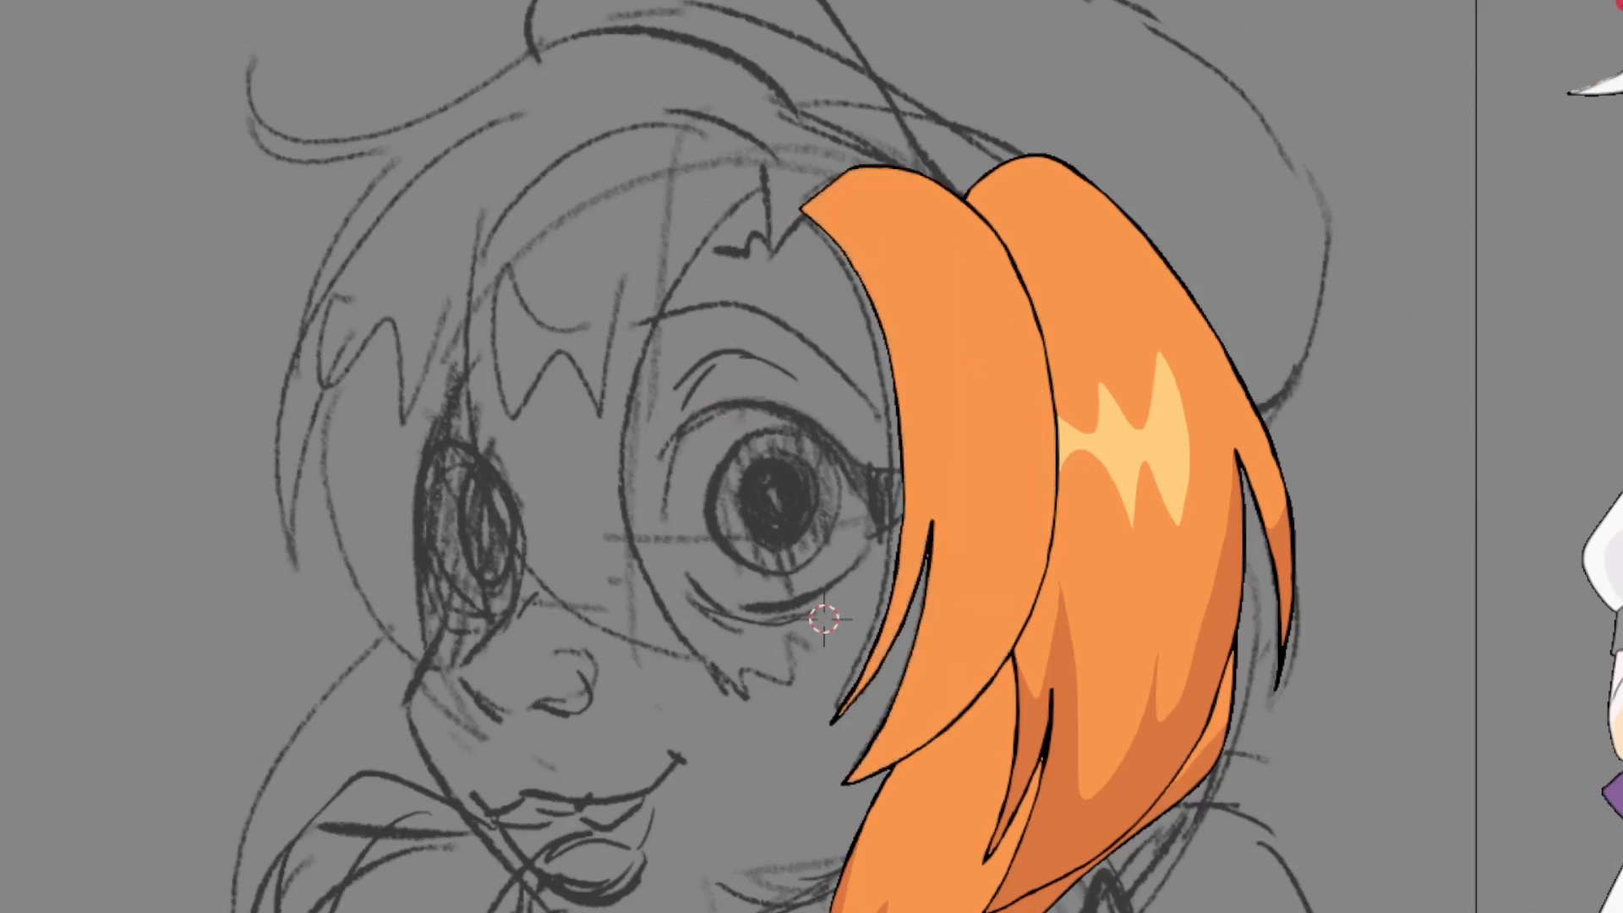
pyautogui.moveTo(901, 554)
pyautogui.mouseDown()
pyautogui.moveTo(954, 651)
pyautogui.moveTo(862, 680)
pyautogui.mouseUp()
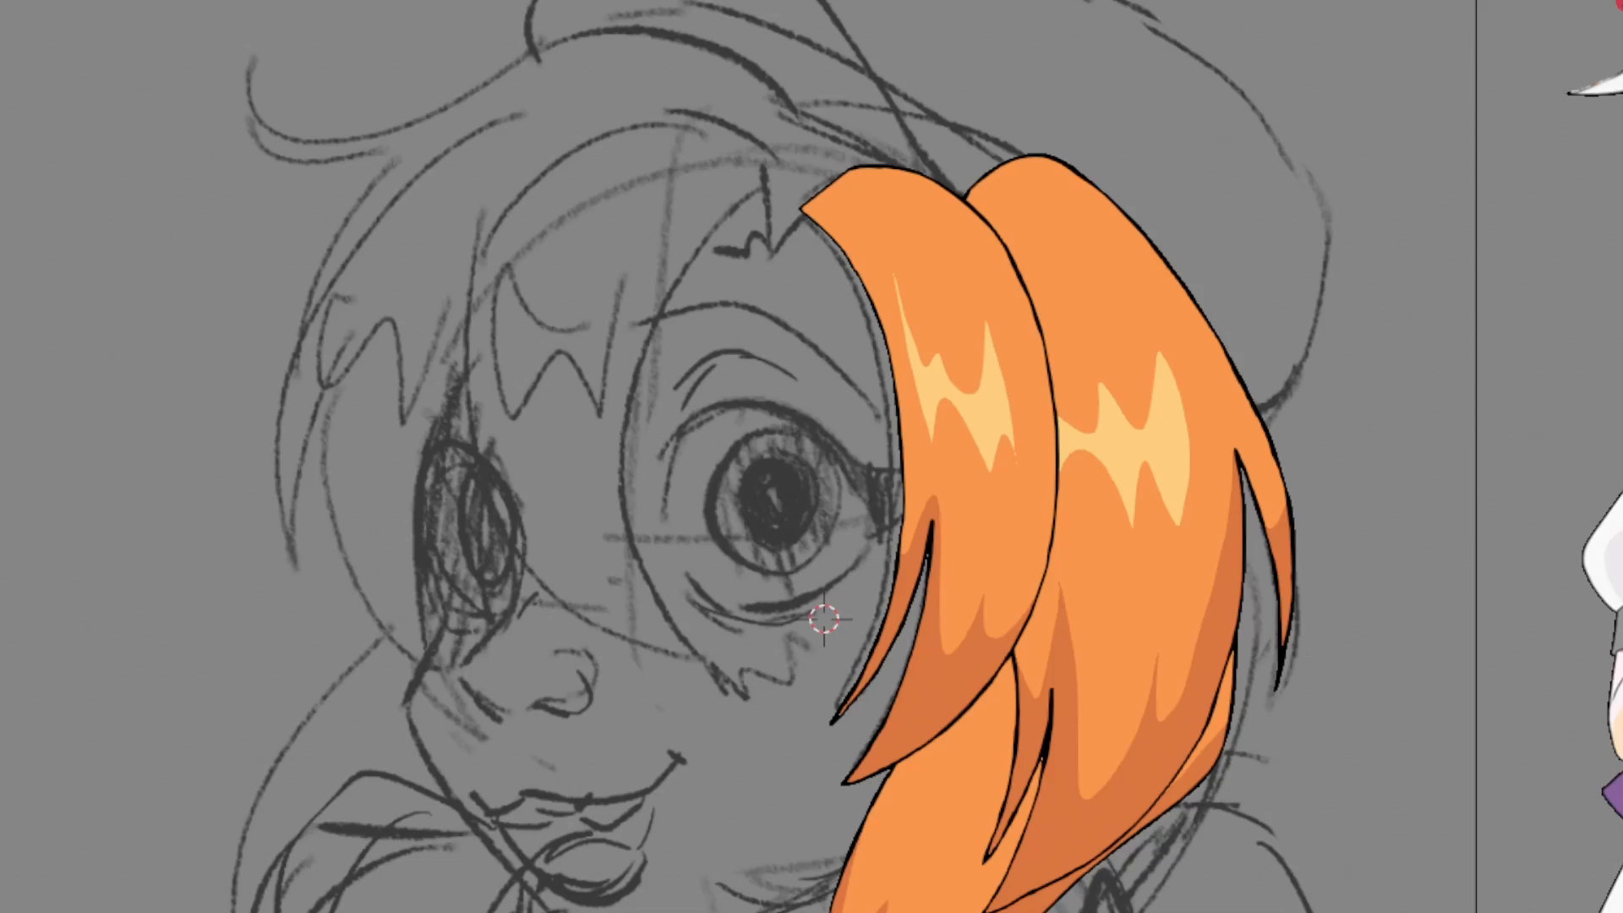
# Delete the middle stretch of the front hair lock's outer outline and the short line across its upper end
pyautogui.press('Tab')
pyautogui.click(1035, 408)
pyautogui.press('x')
pyautogui.click(385, 321)
pyautogui.click(805, 181)
pyautogui.press('x')
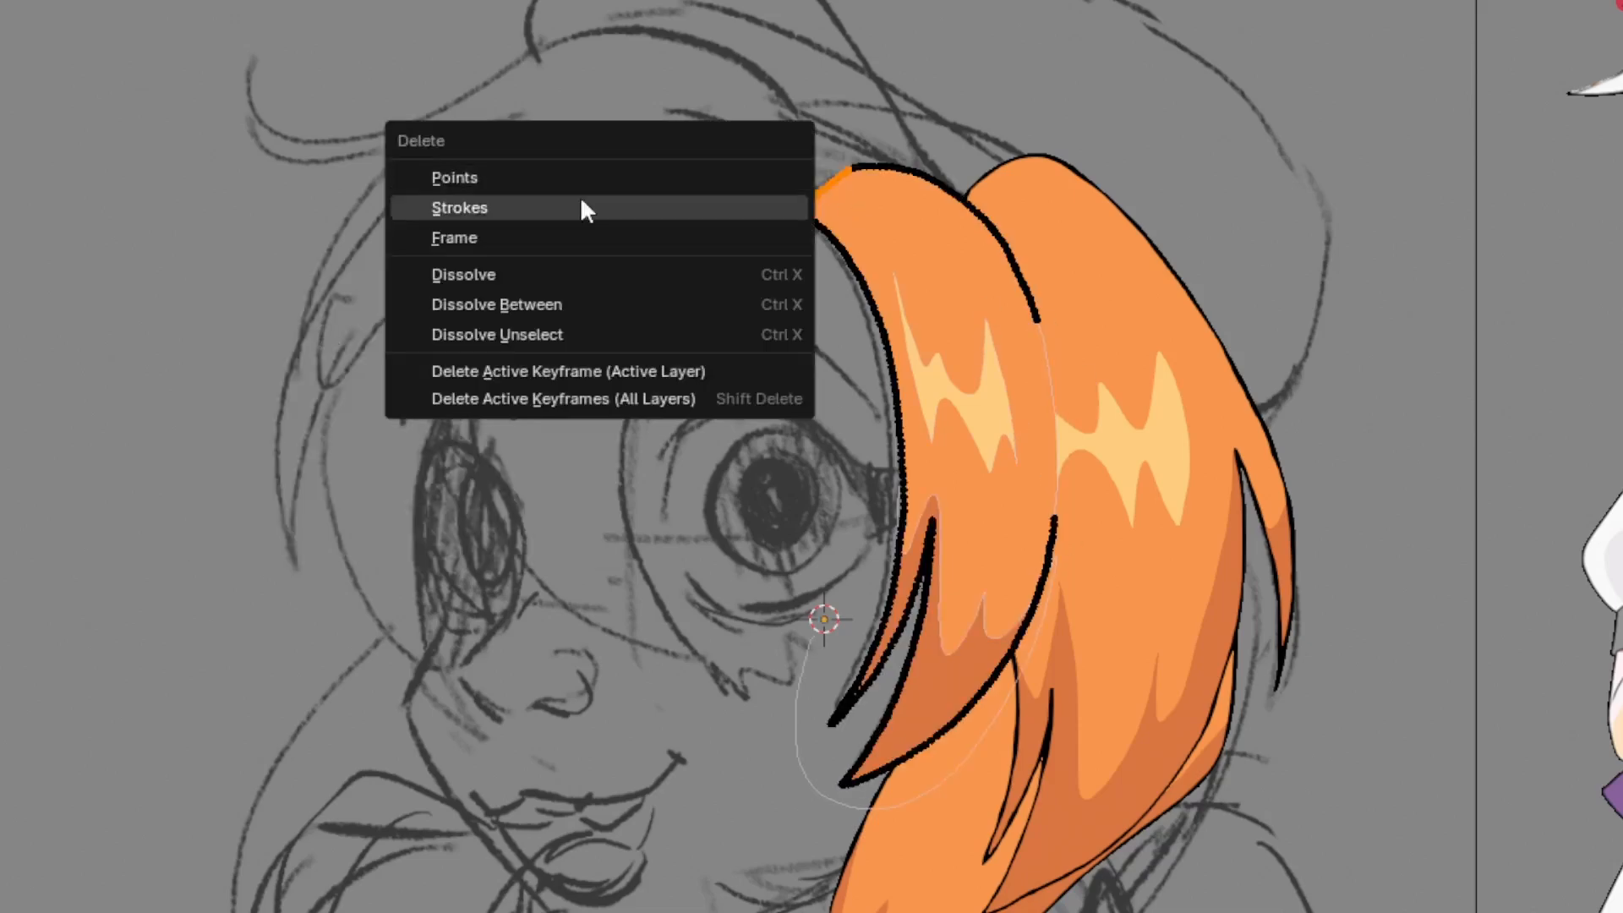
pyautogui.click(583, 210)
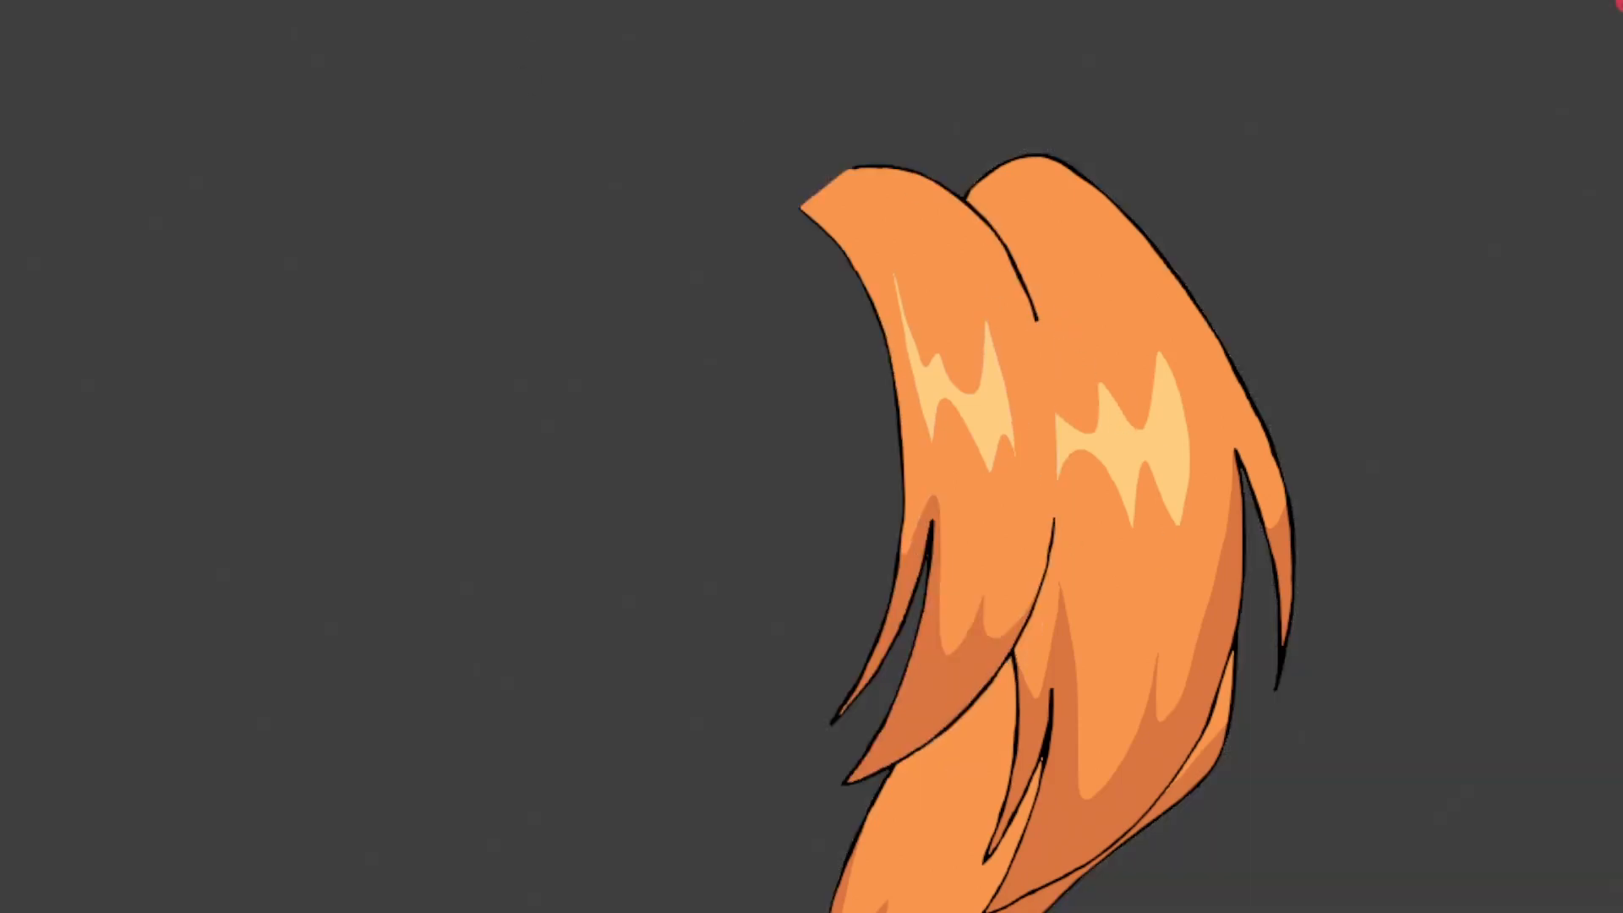
# Select the light highlight shape on the rear hair lock and delete it
pyautogui.click(1011, 535)
pyautogui.press('x')
pyautogui.click(245, 468)
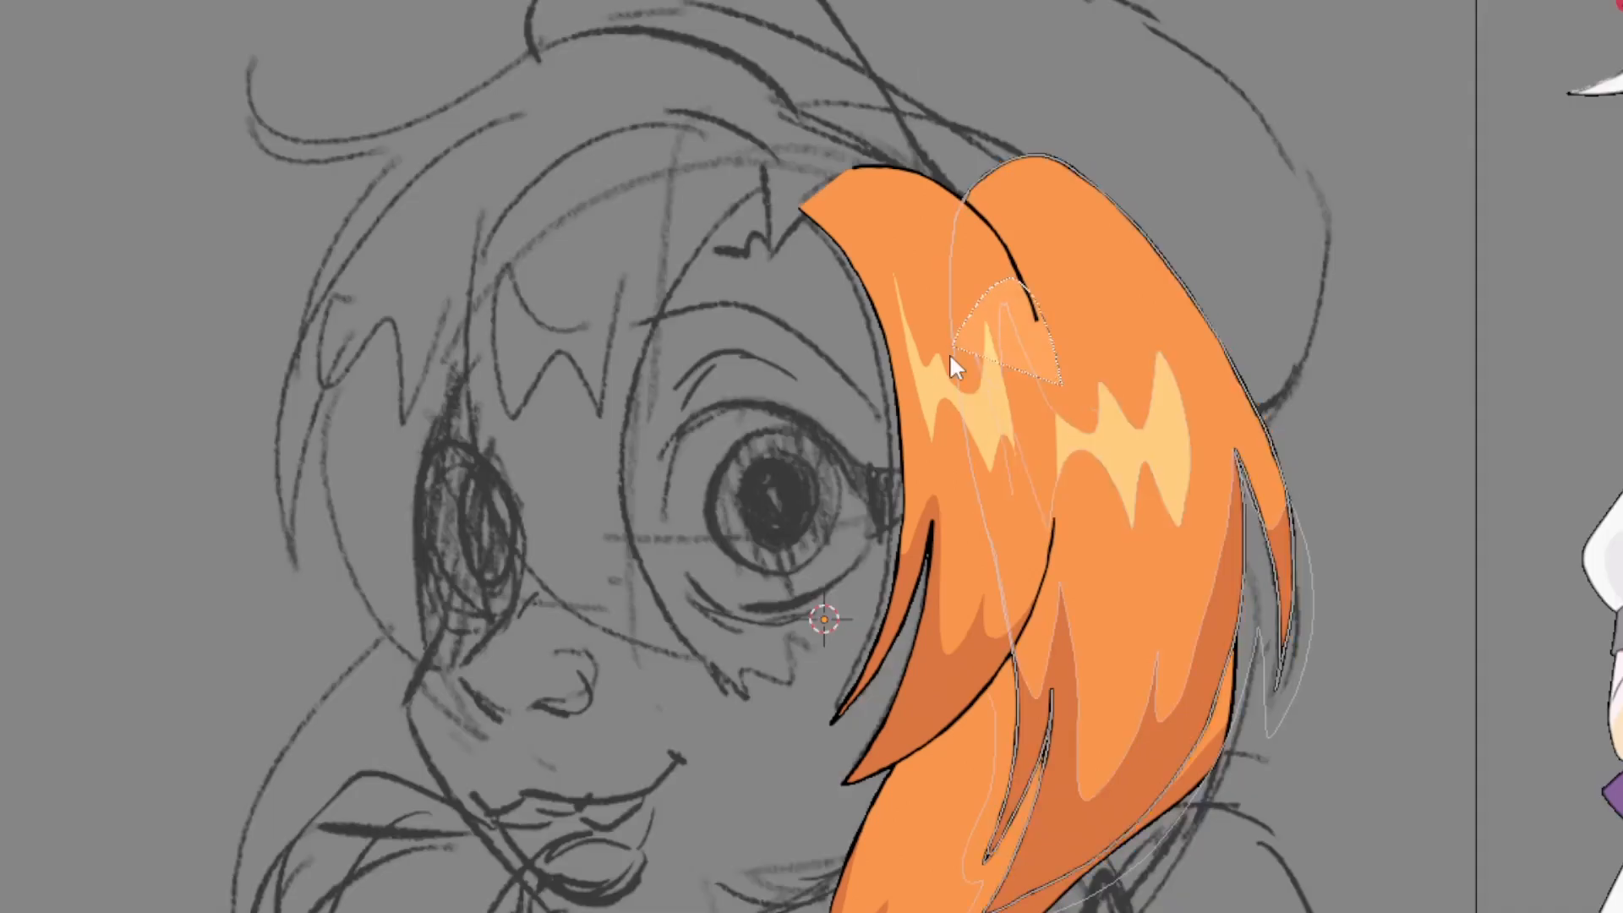
pyautogui.moveTo(951, 353); pyautogui.dragTo(1036, 464)
pyautogui.hotkey('alt', 'a')
pyautogui.press('a')
pyautogui.click(976, 351)
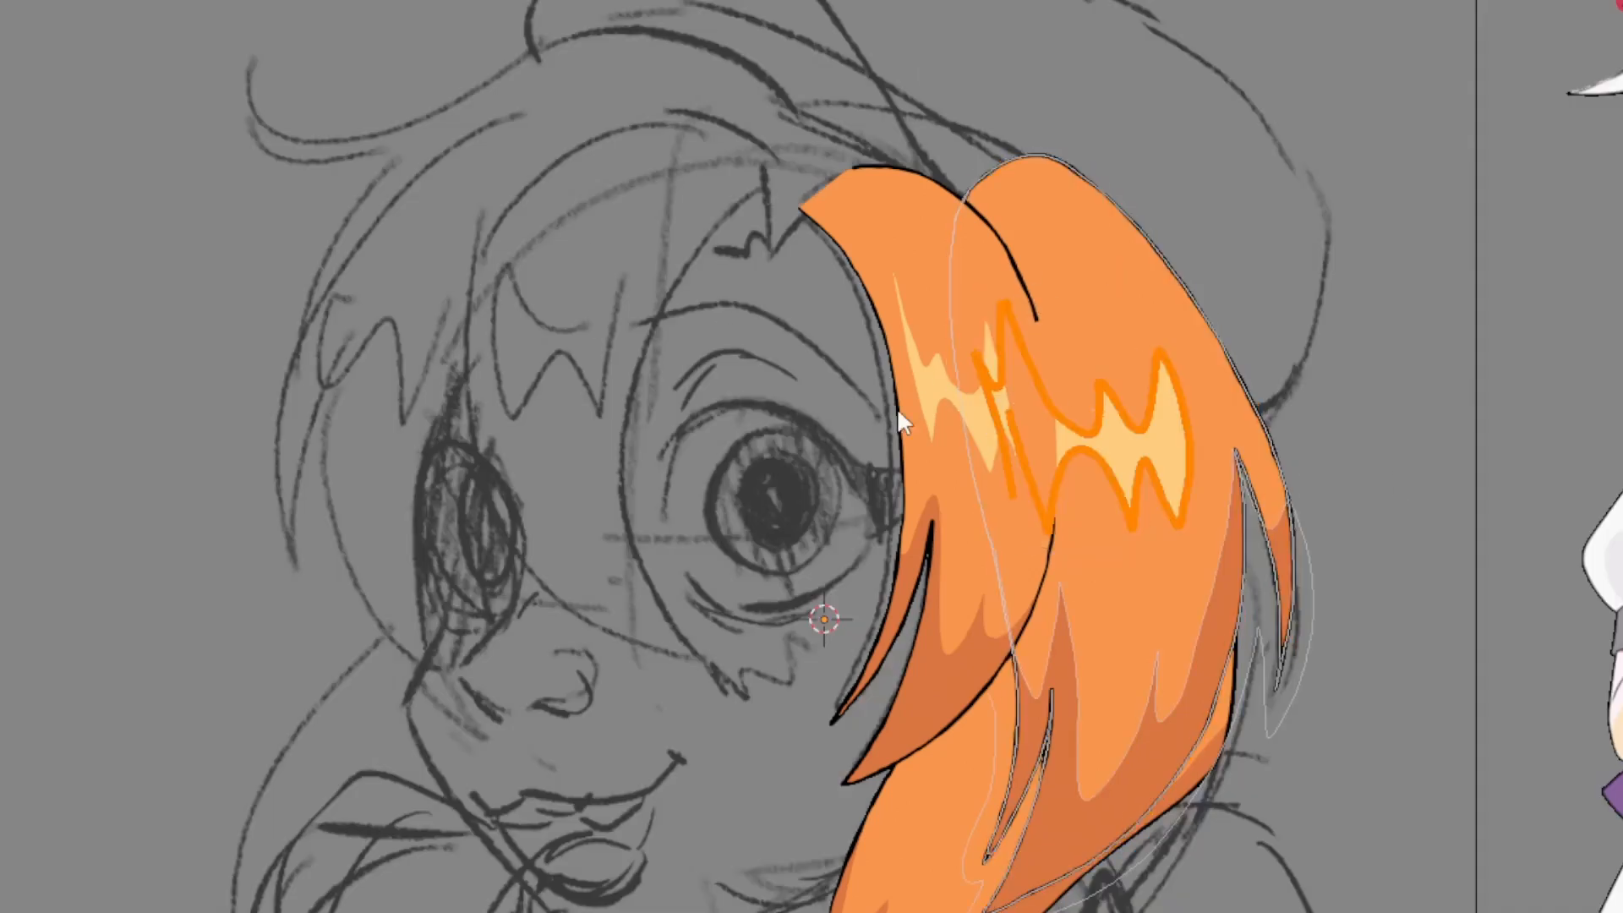
pyautogui.press('Delete')
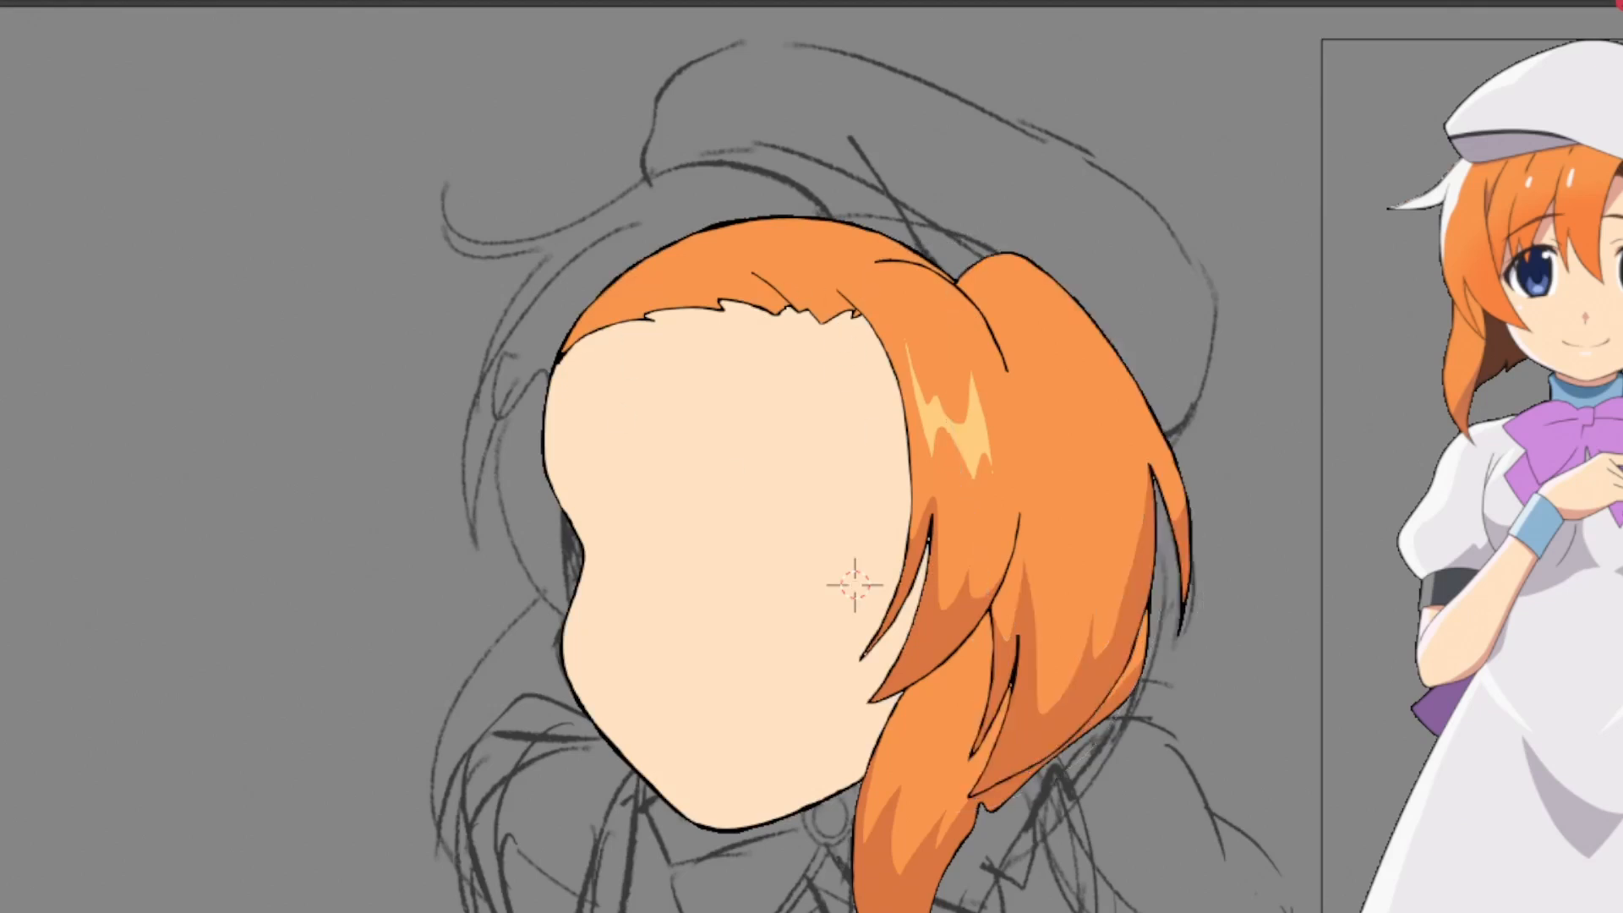
# Draw the outline of the hair lock hanging beside the far cheek and close the stroke between its two ends
pyautogui.moveTo(572, 553); pyautogui.dragTo(720, 731)
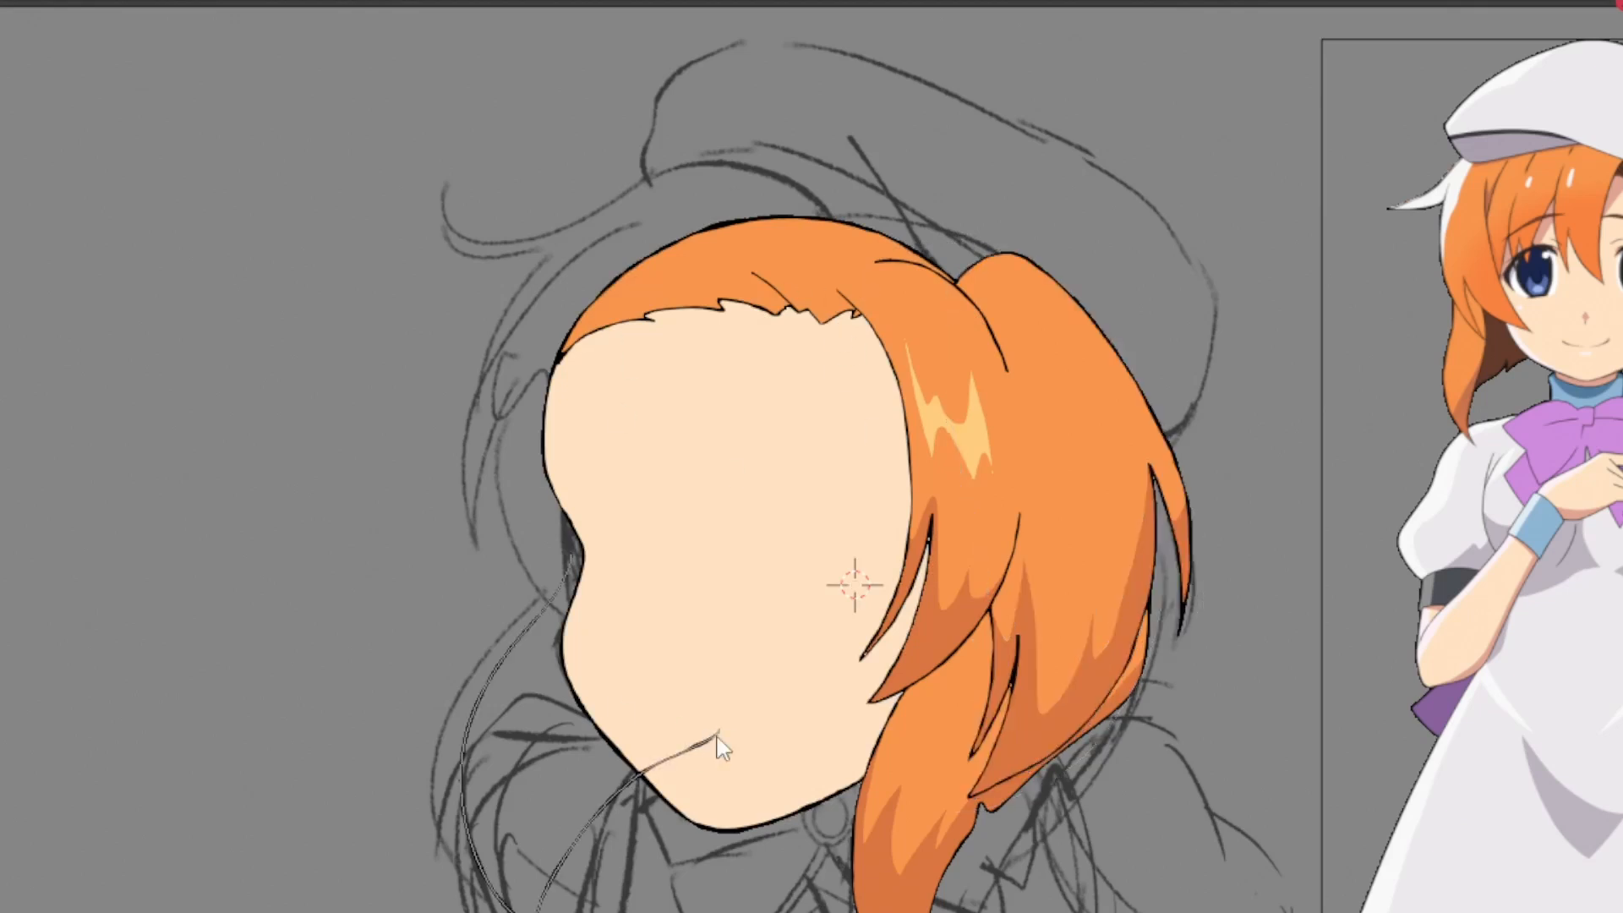
pyautogui.press('Tab')
pyautogui.press('a')
pyautogui.click(720, 730)
pyautogui.keyDown('shift'); pyautogui.click(571, 554); pyautogui.keyUp('shift')
pyautogui.press('f')
pyautogui.press('Tab')
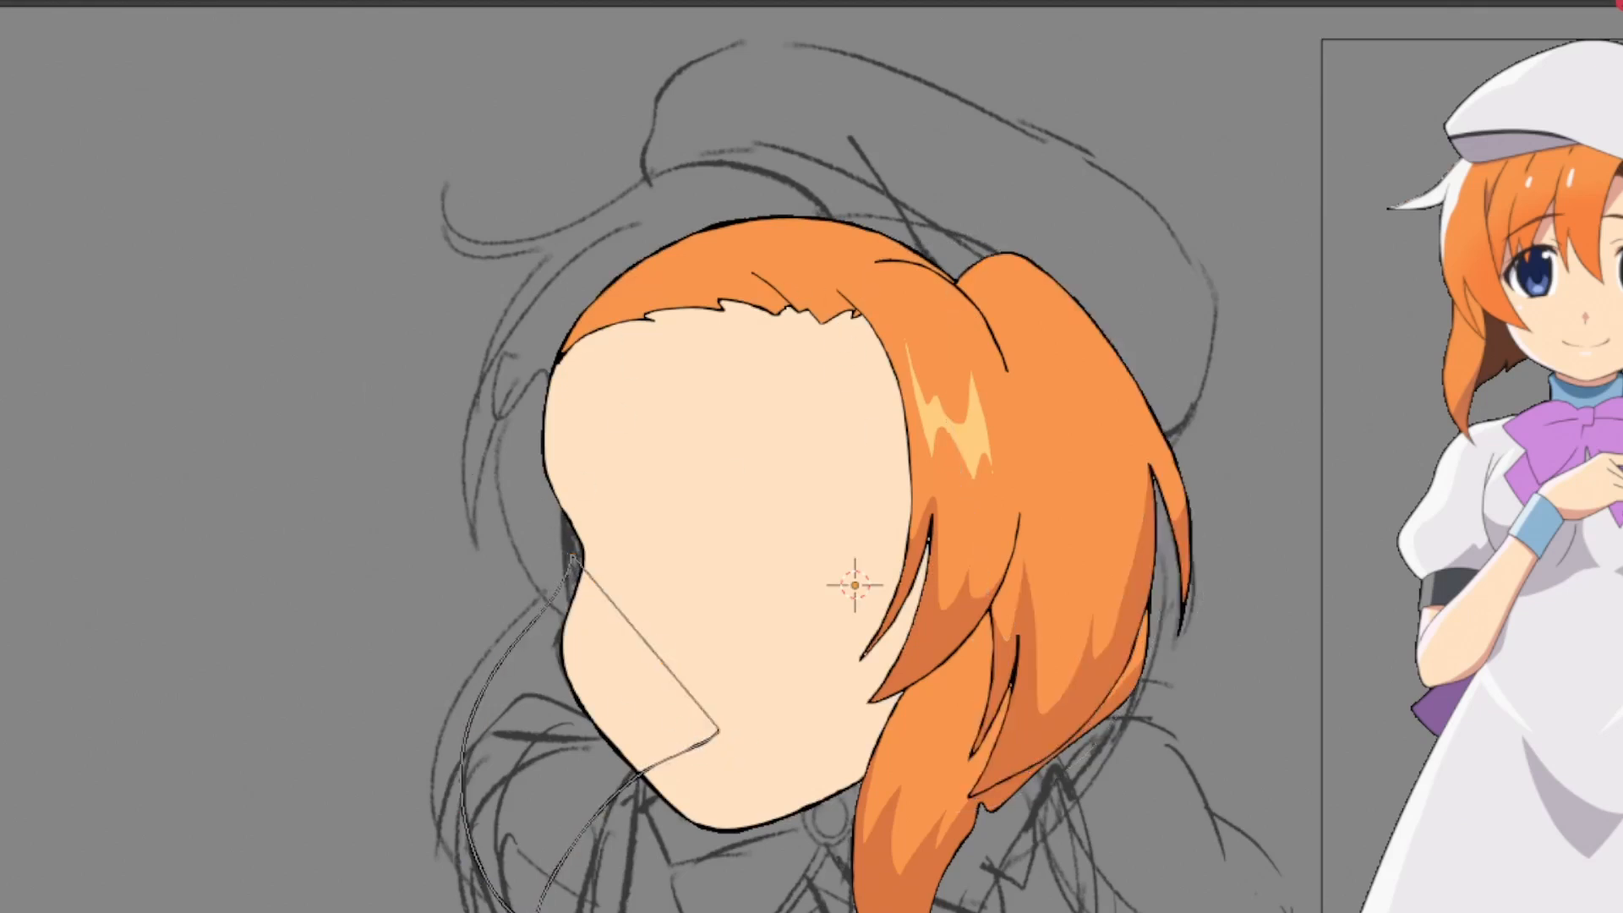